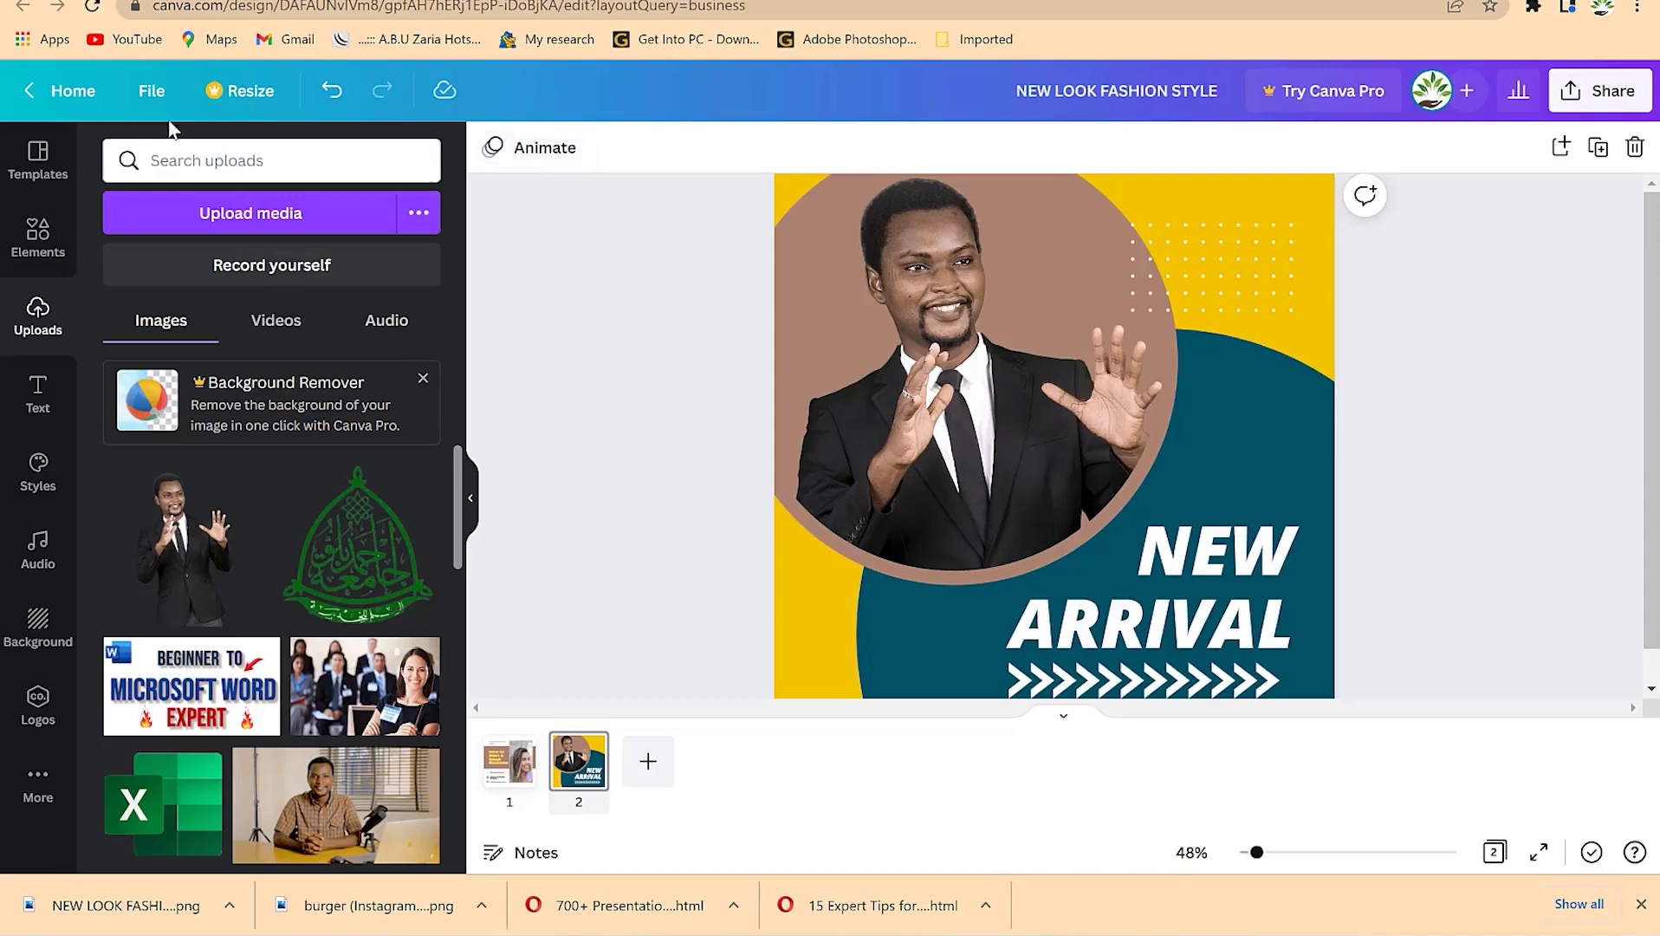
- Leave the NEW LOOK FASHION STYLE design editor for the Canva home page
click(71, 99)
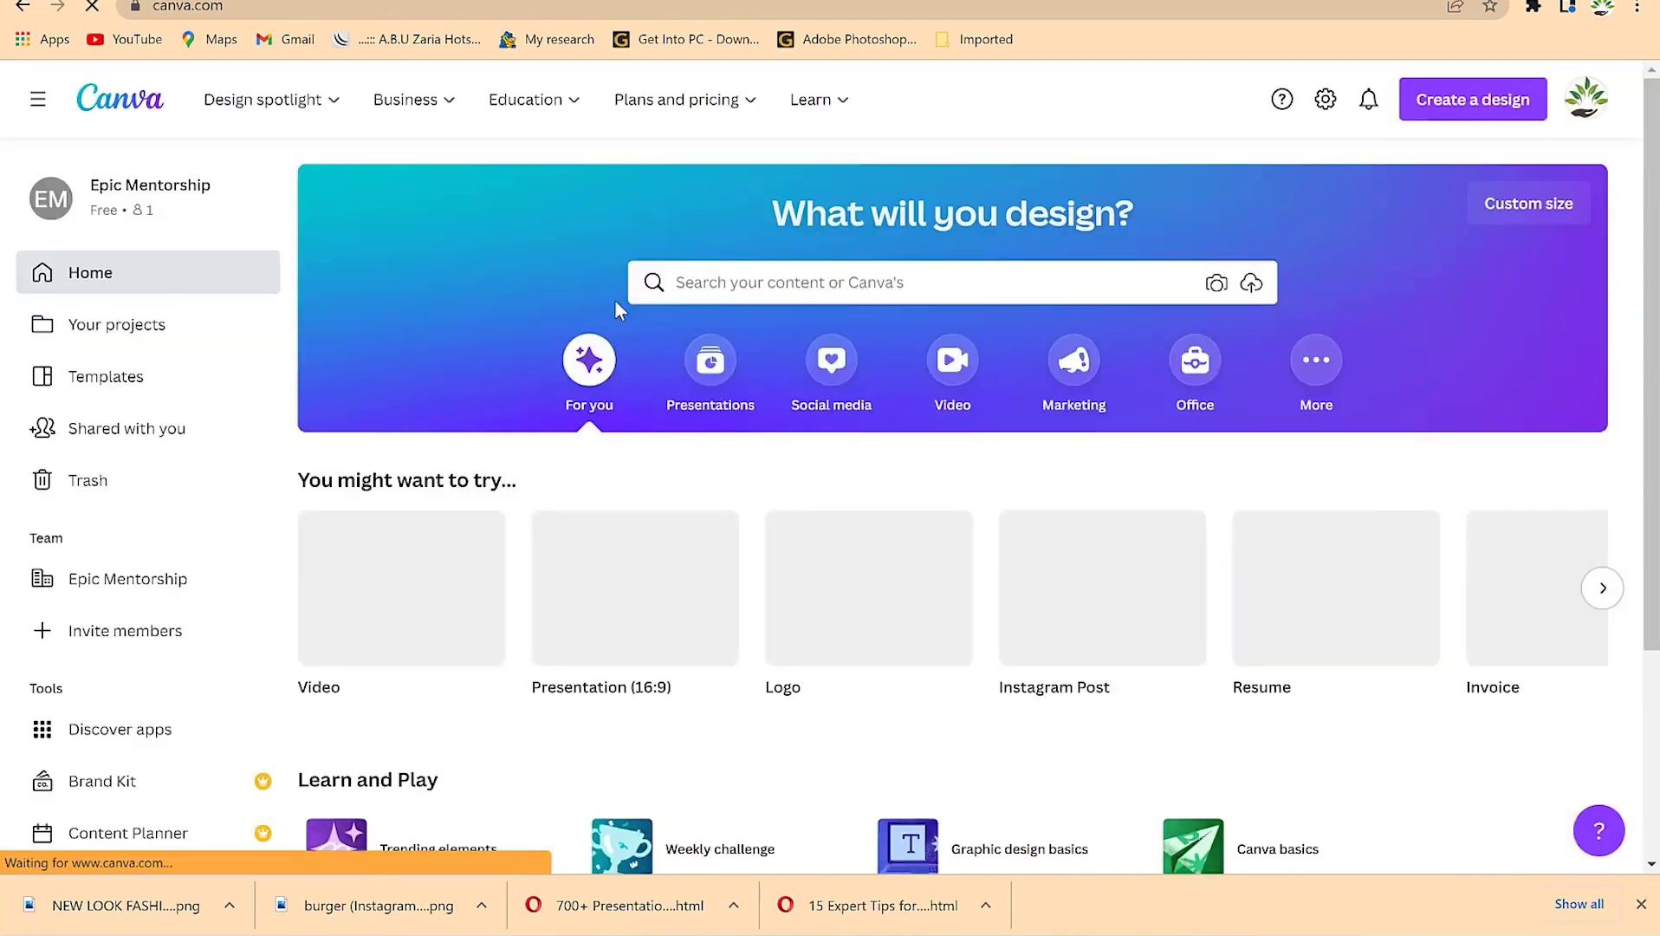
- Put the cursor in the home page's 'Search your content or Canva's' box
mouse_move(871, 654)
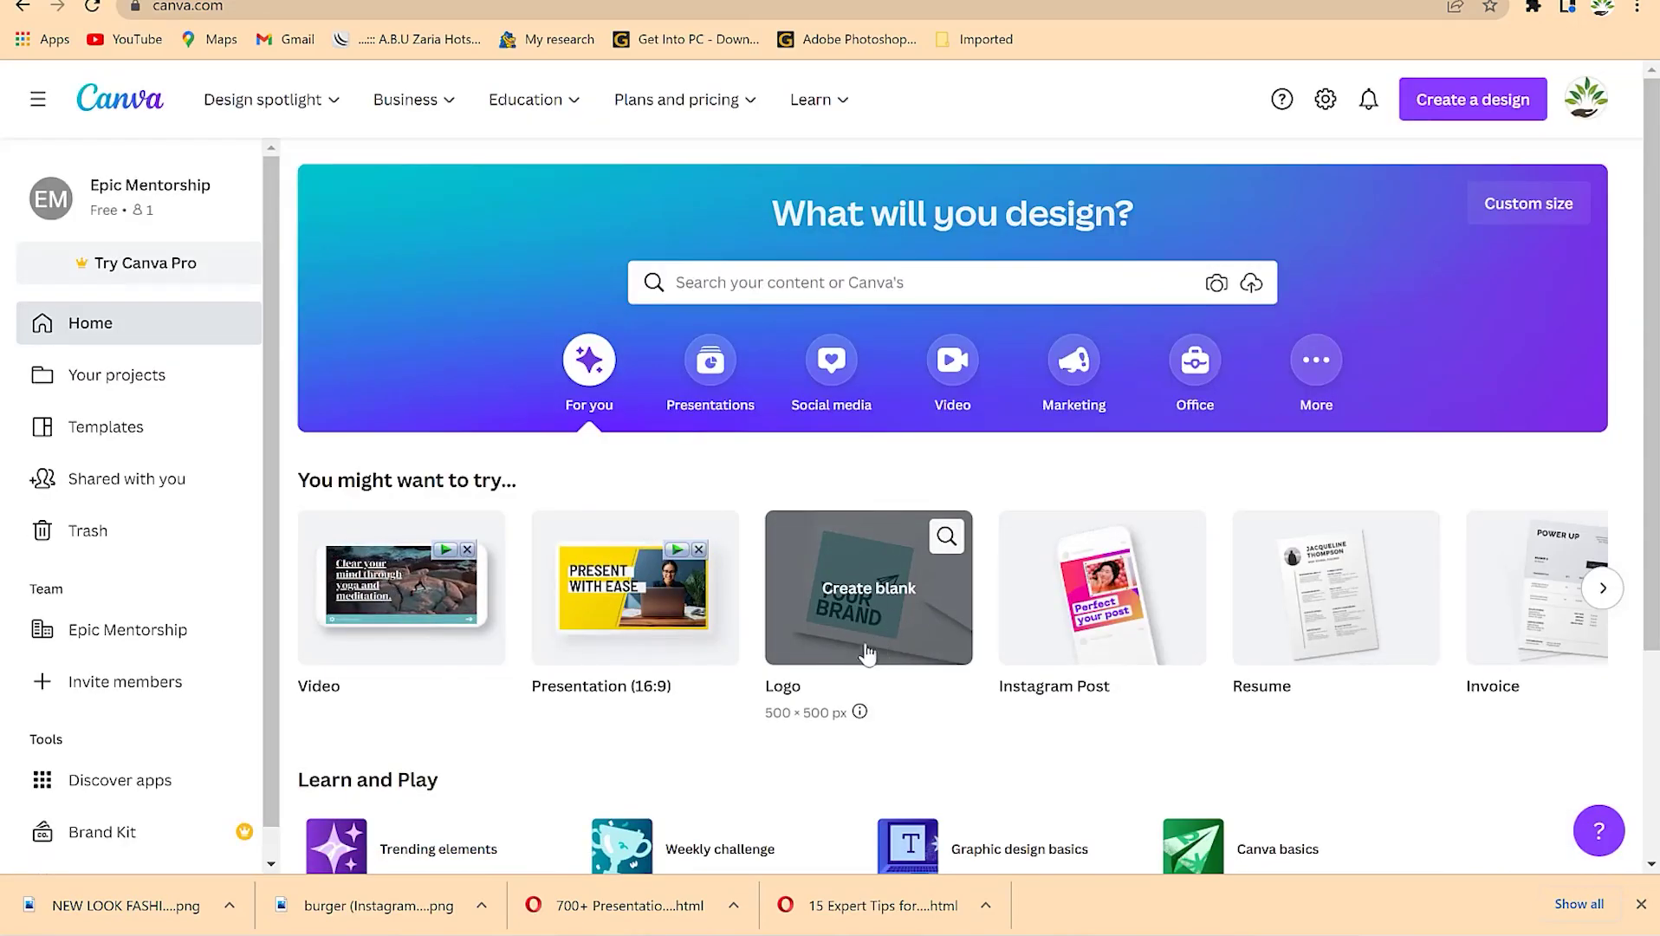
click(849, 282)
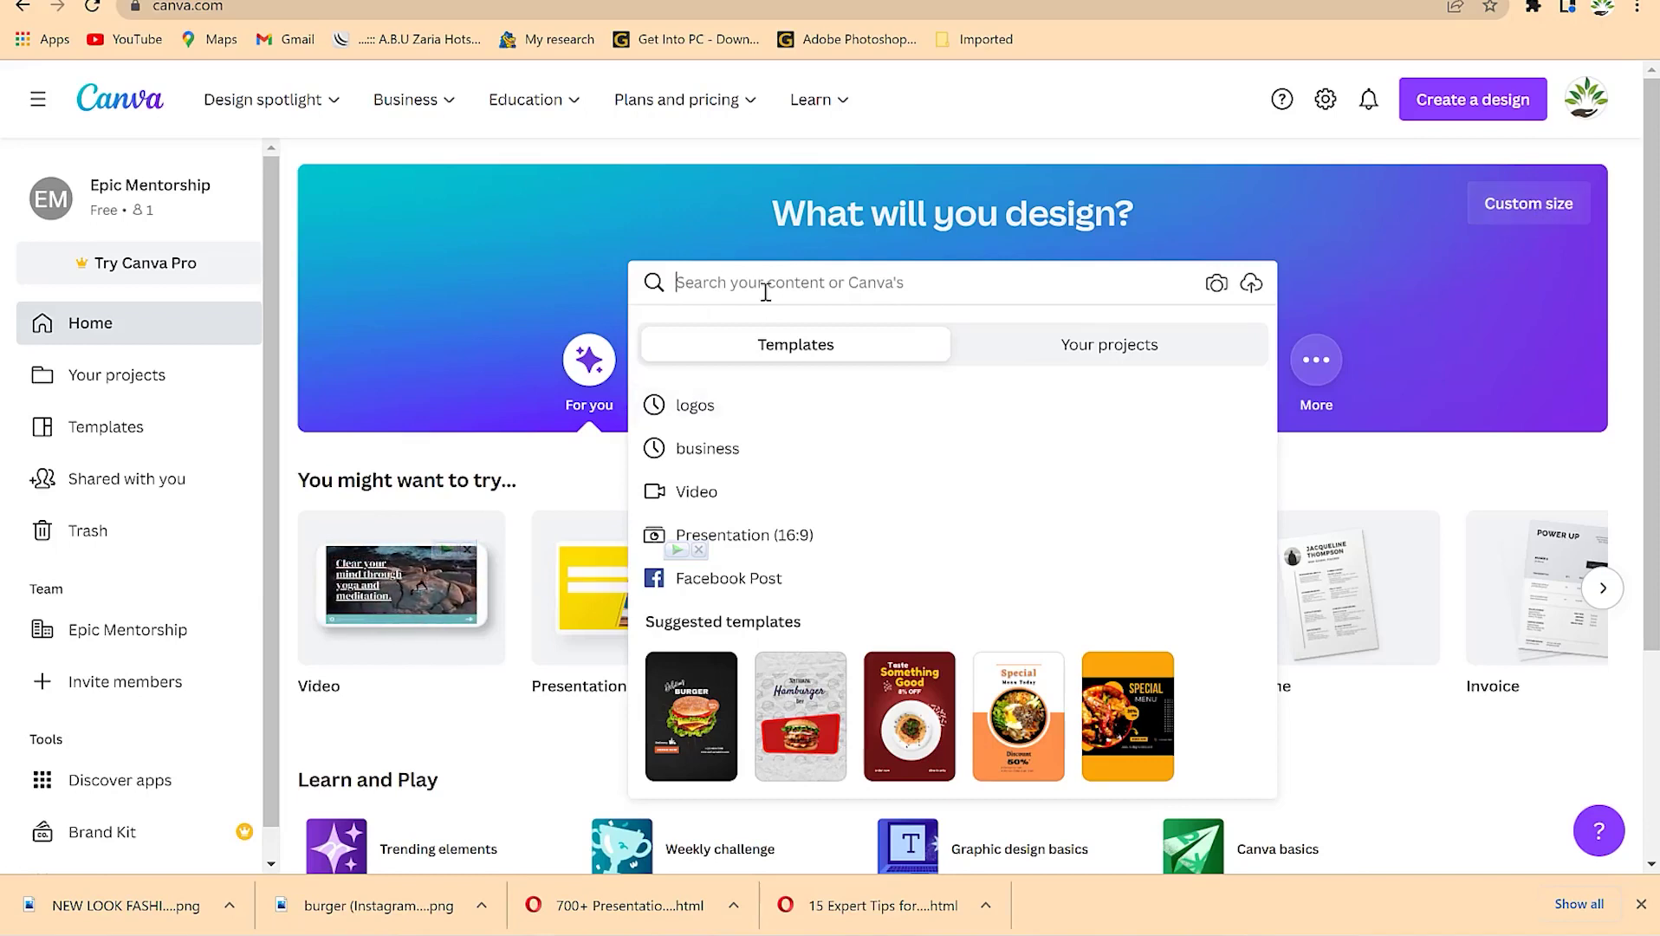
- Search Canva's templates for 'logo' and start browsing the results
text(logo)
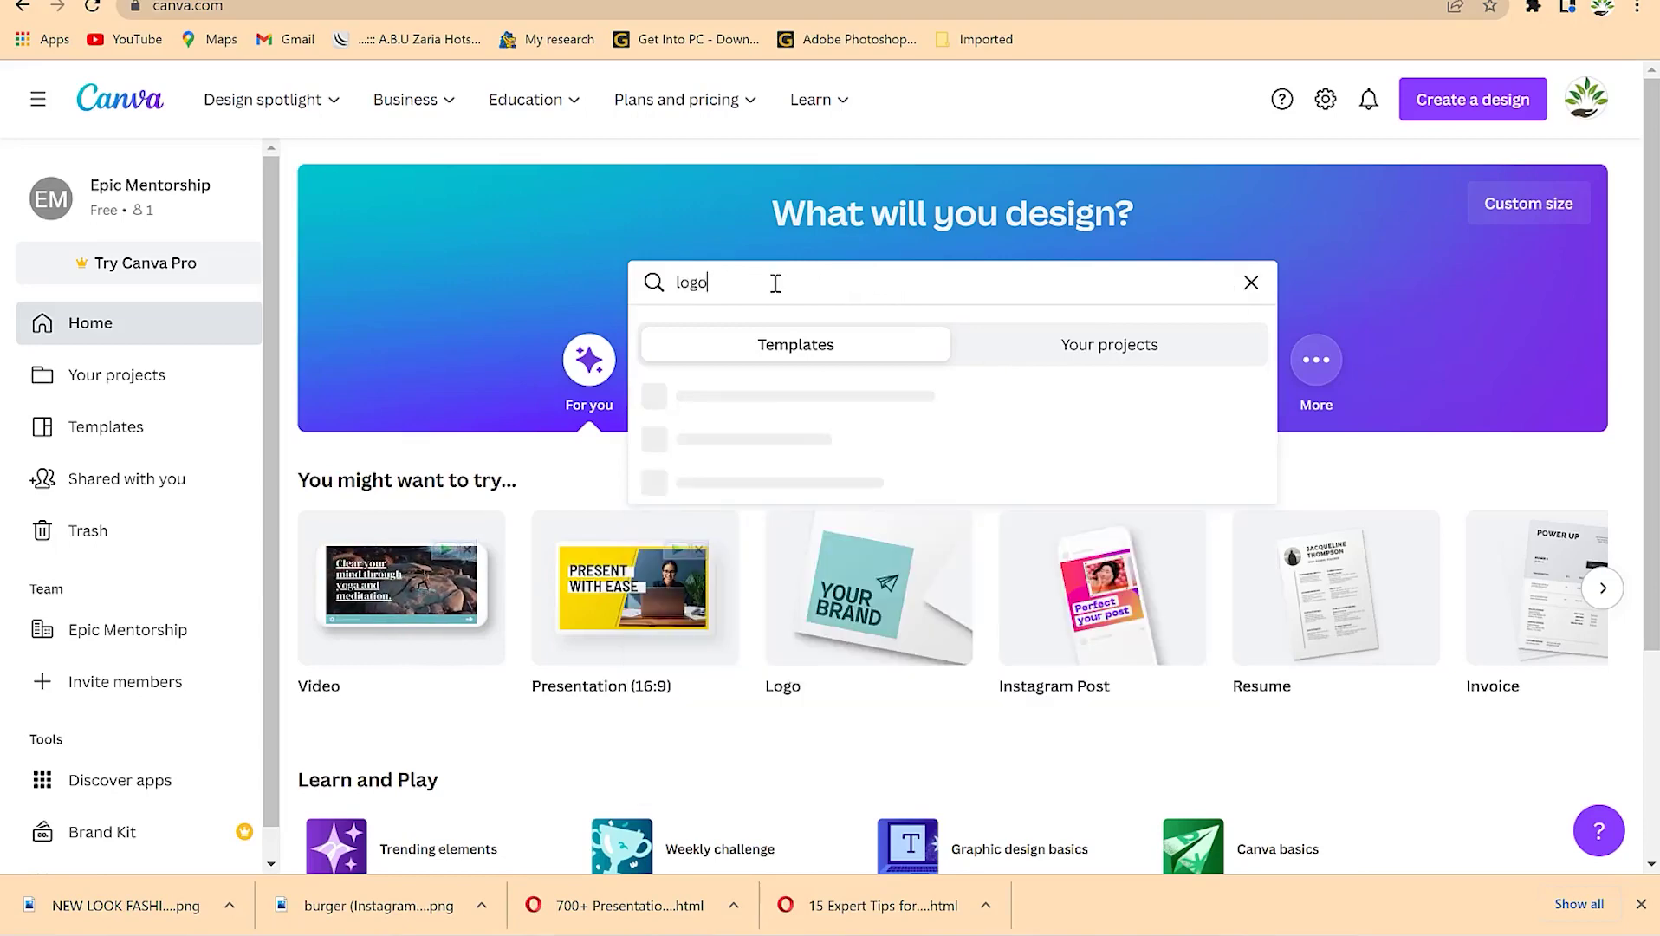
key(Return)
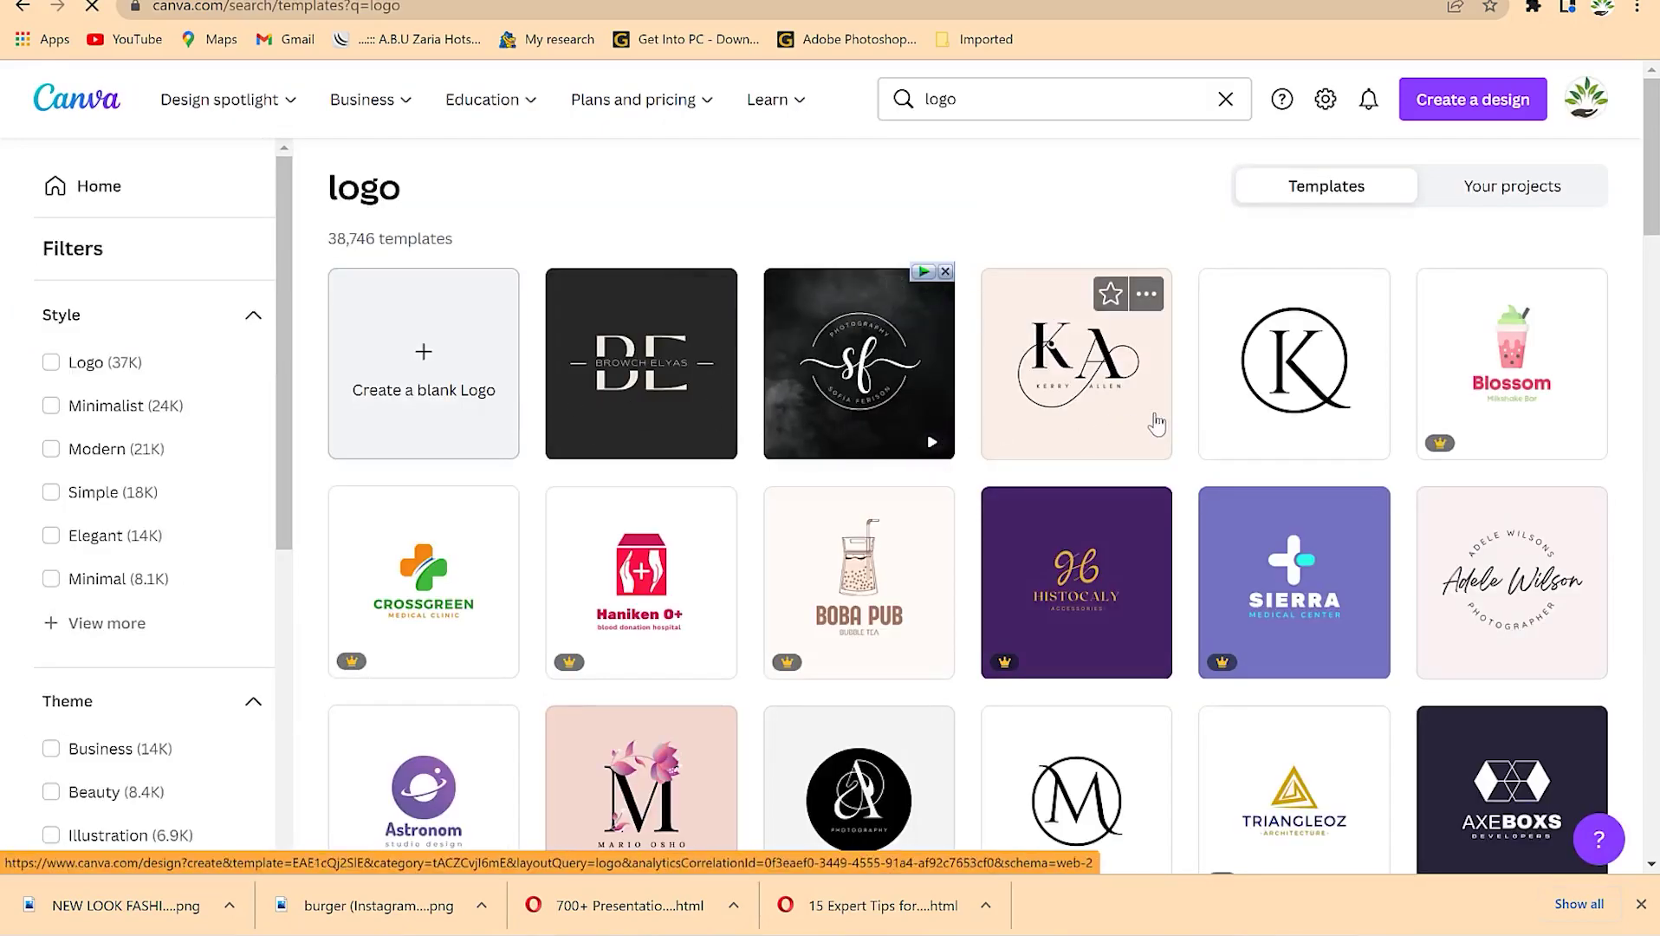
scroll(805, 455, down, 9)
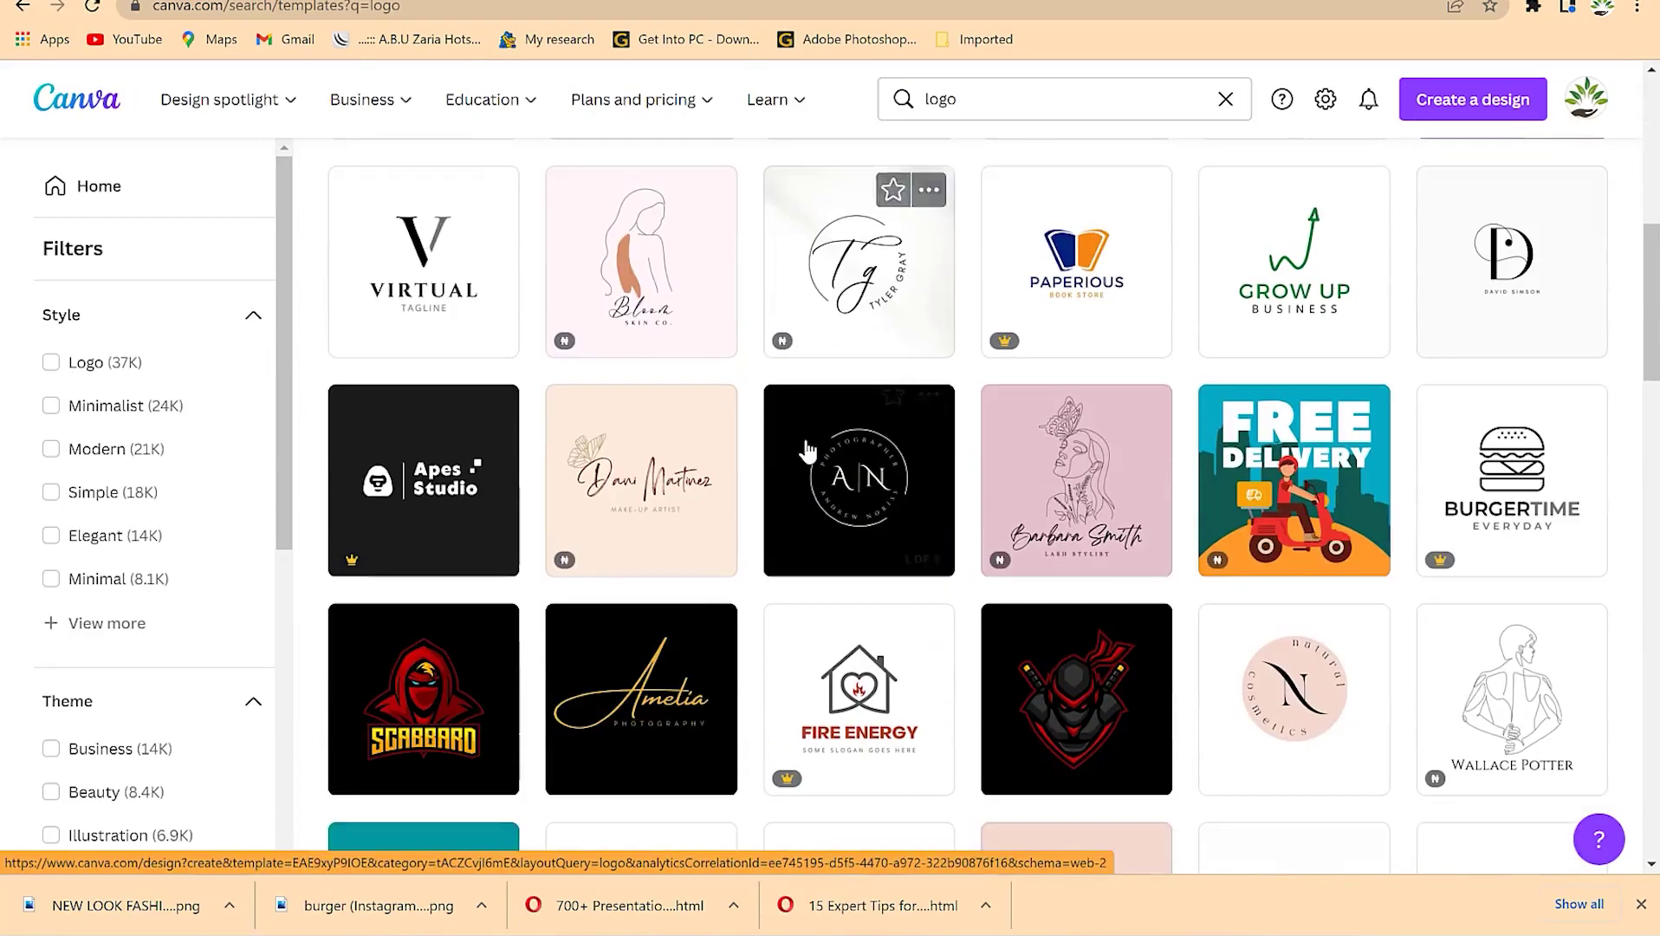
scroll(806, 451, down, 6)
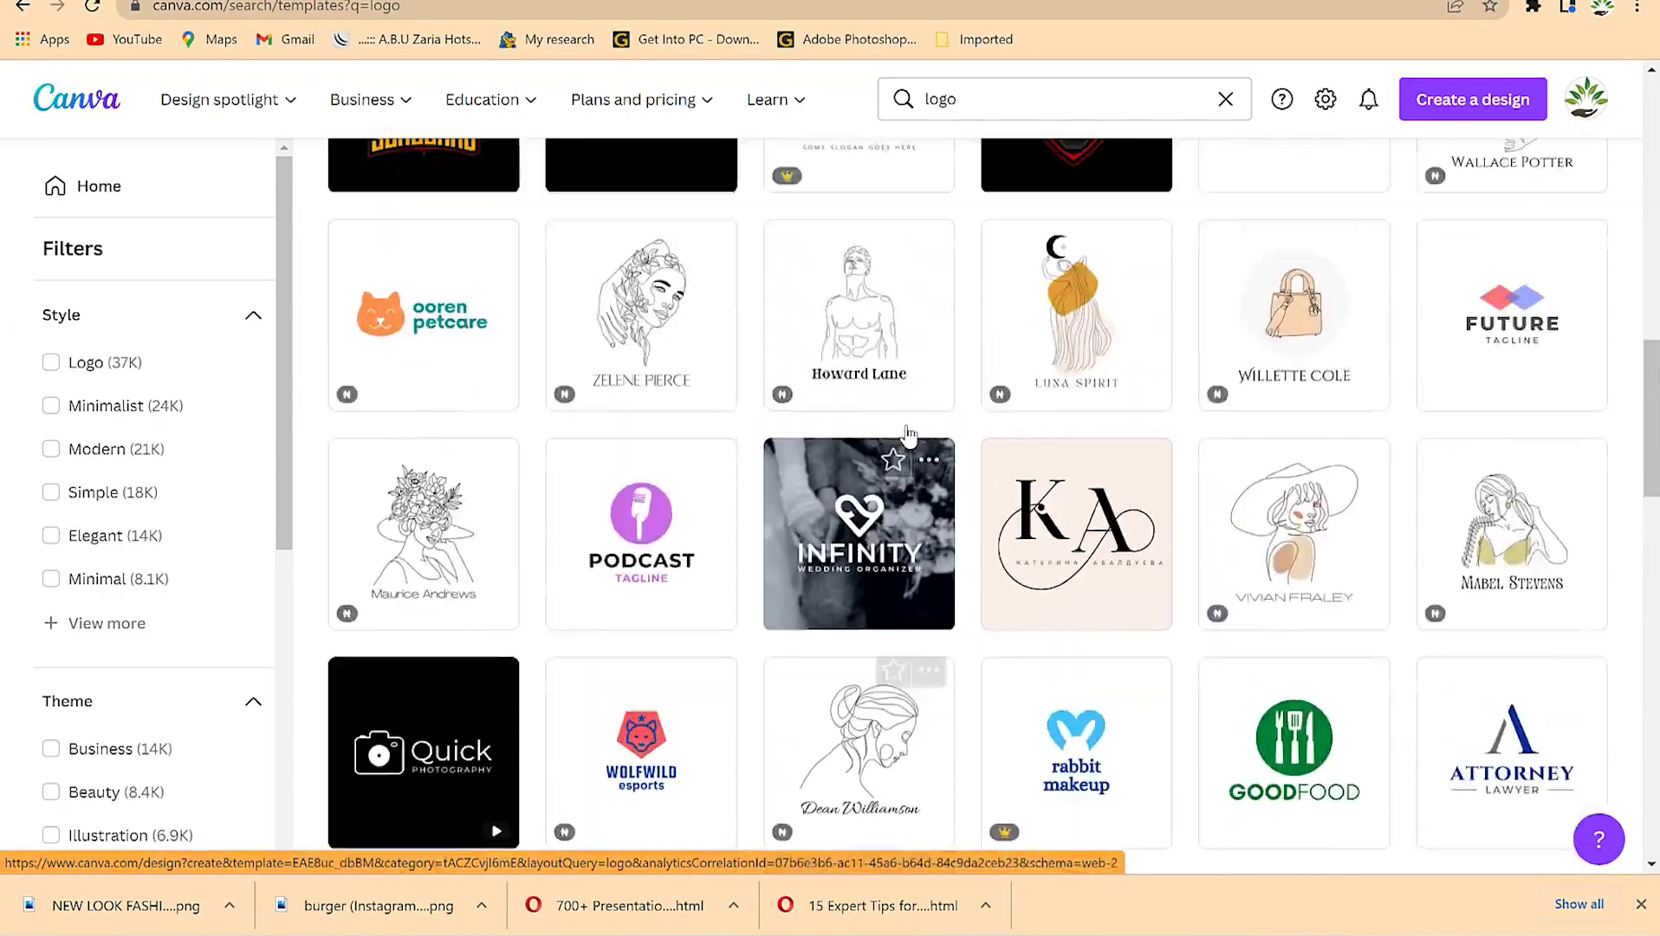
- Open the pink circle 'natural cosmetics' N logo template from the results
scroll(1053, 408, up, 7)
scroll(1113, 423, down, 2)
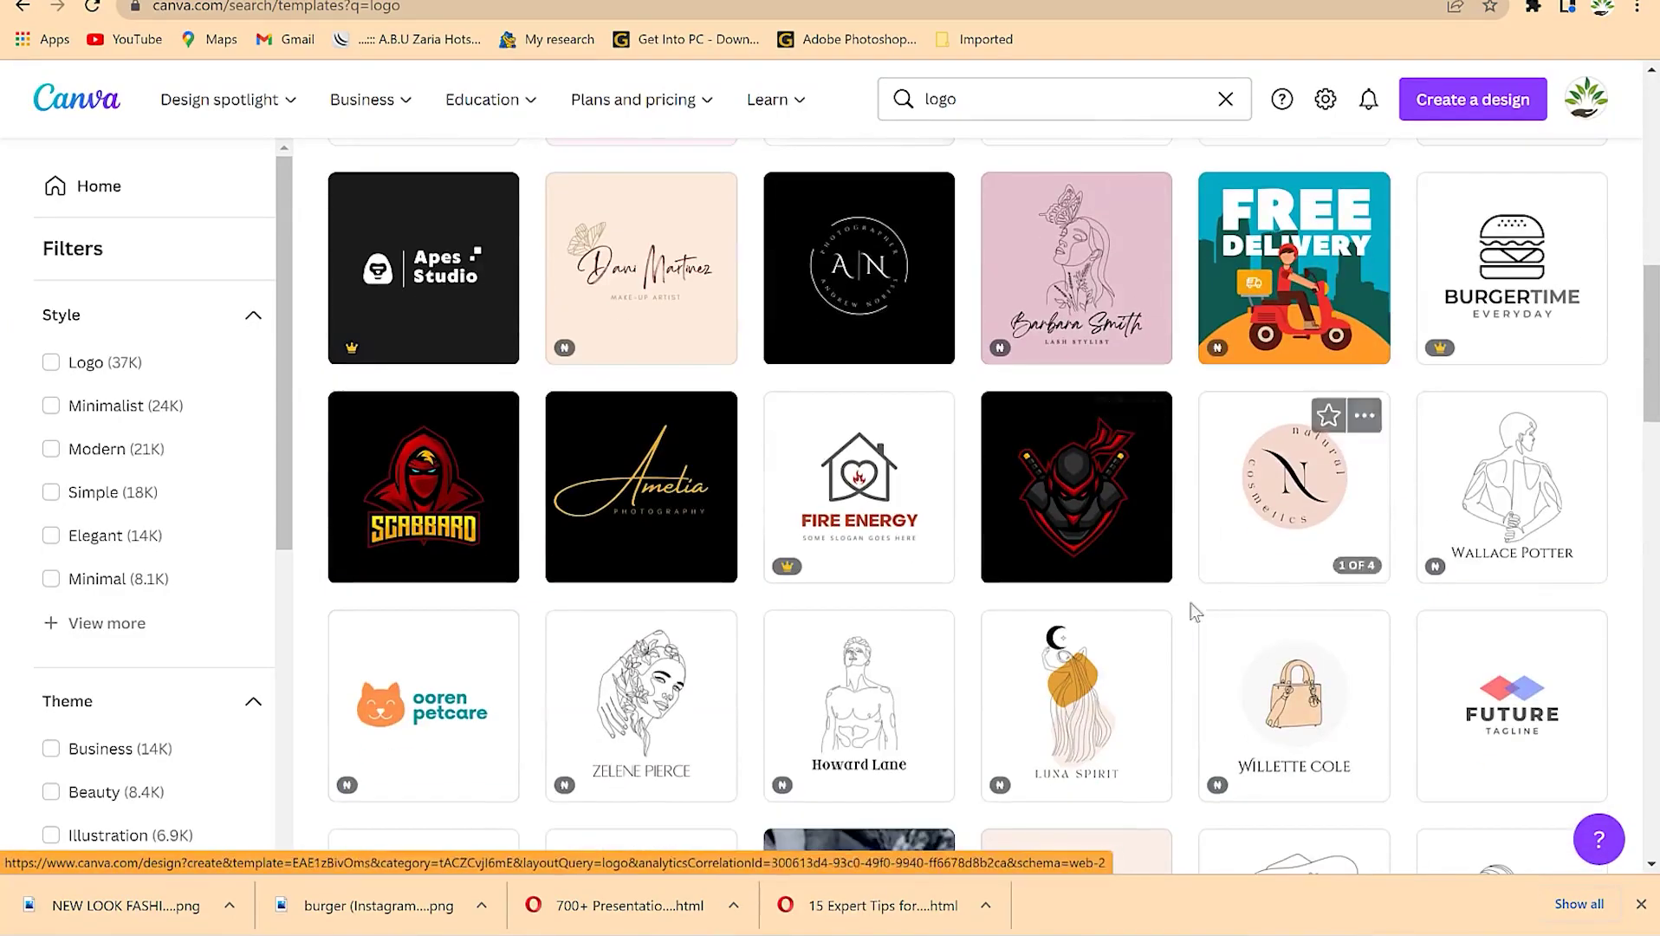
scroll(1195, 612, down, 3)
scroll(1168, 482, up, 3)
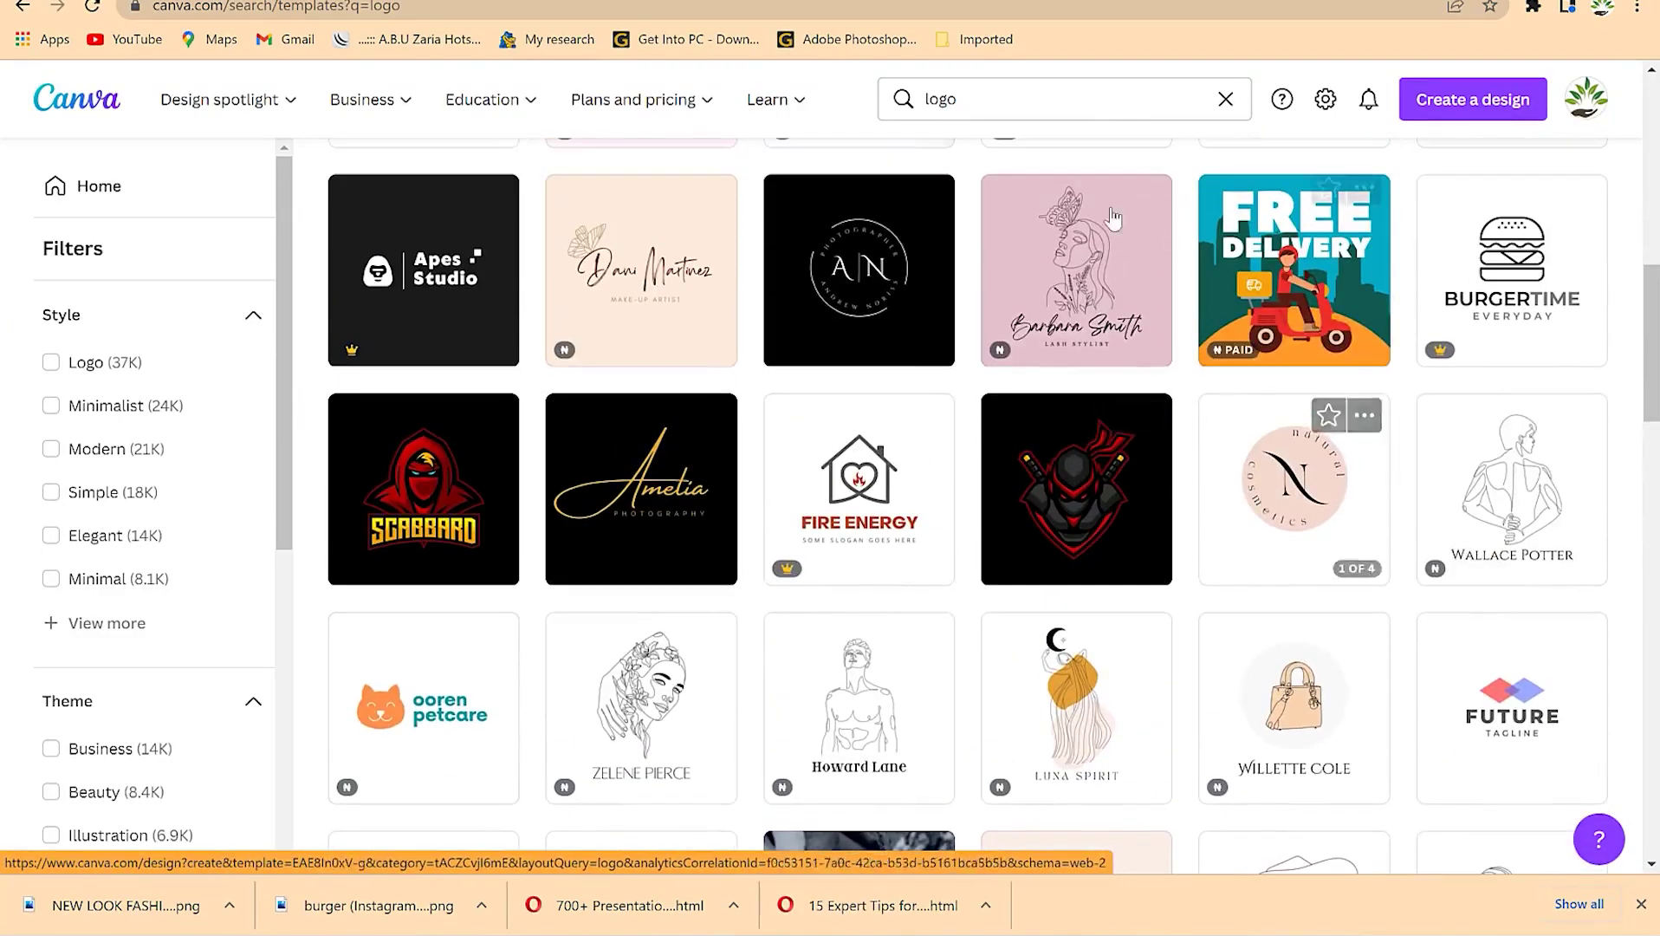
scroll(993, 545, down, 15)
scroll(886, 507, down, 10)
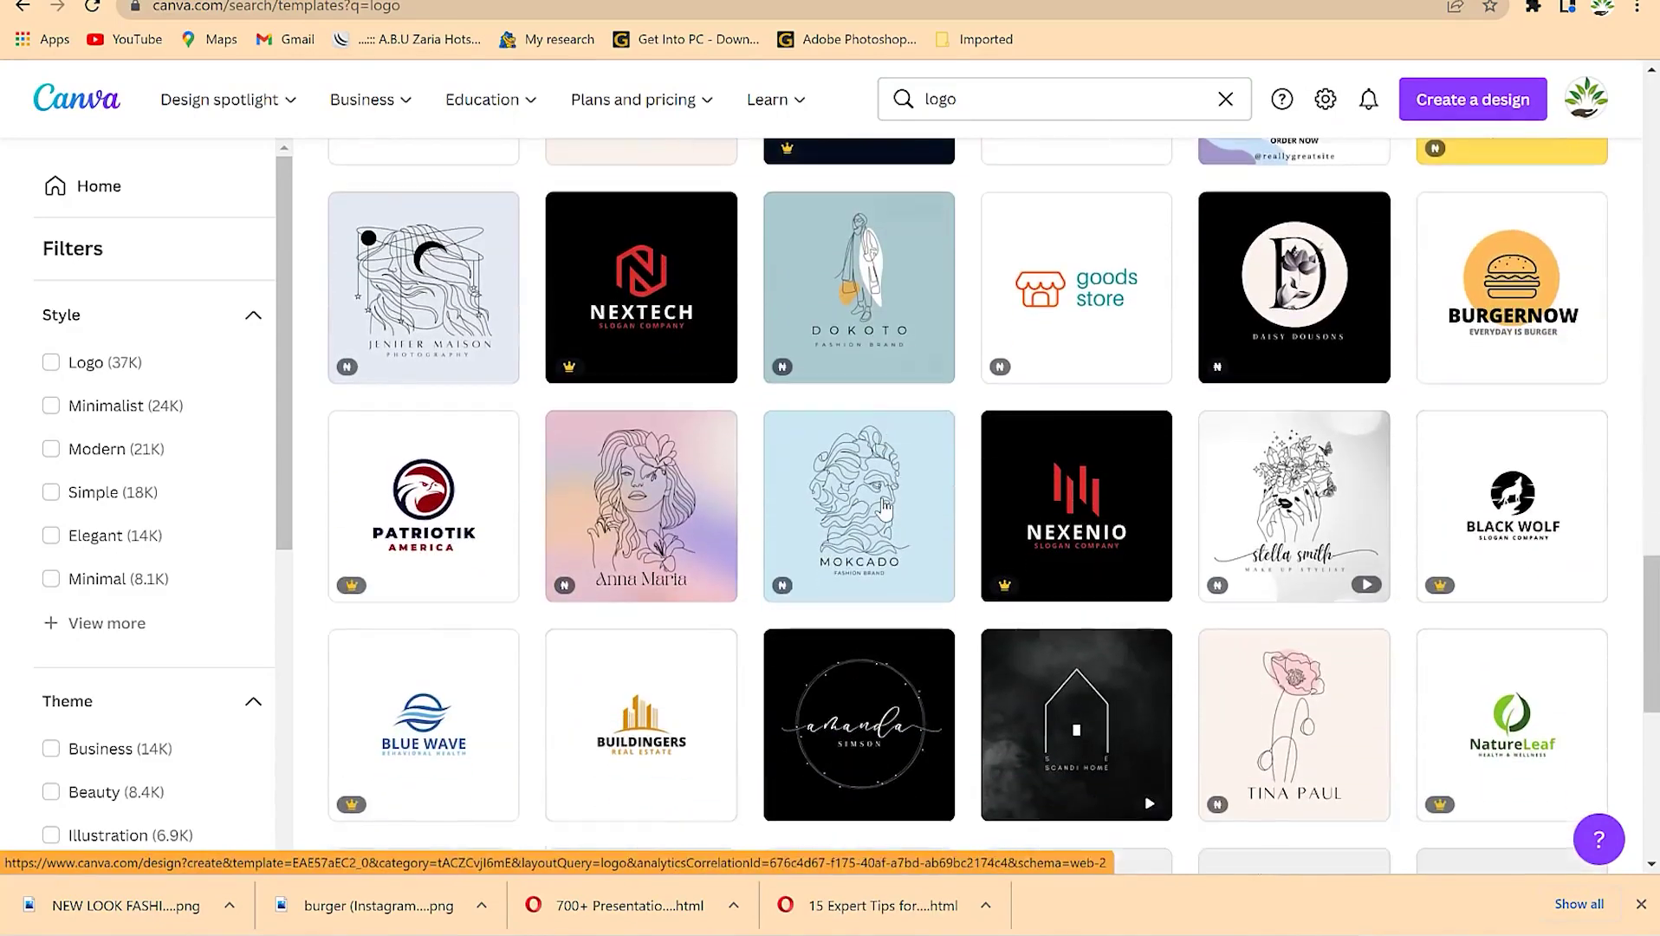
scroll(817, 537, down, 5)
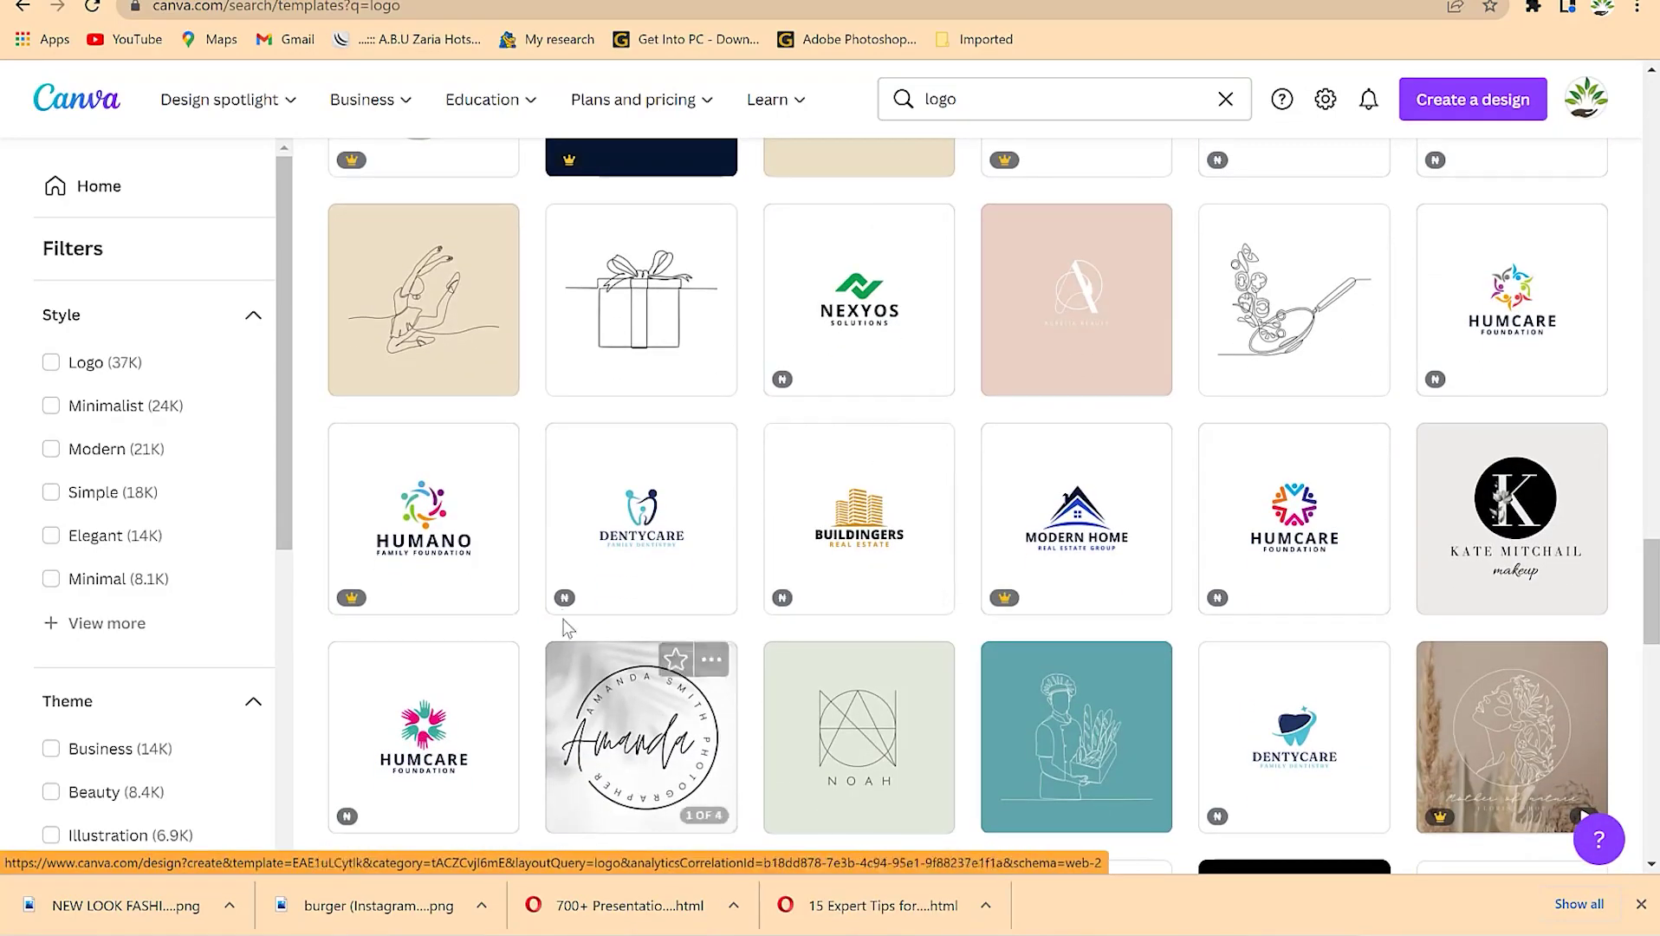
scroll(1174, 500, down, 2)
scroll(808, 556, down, 6)
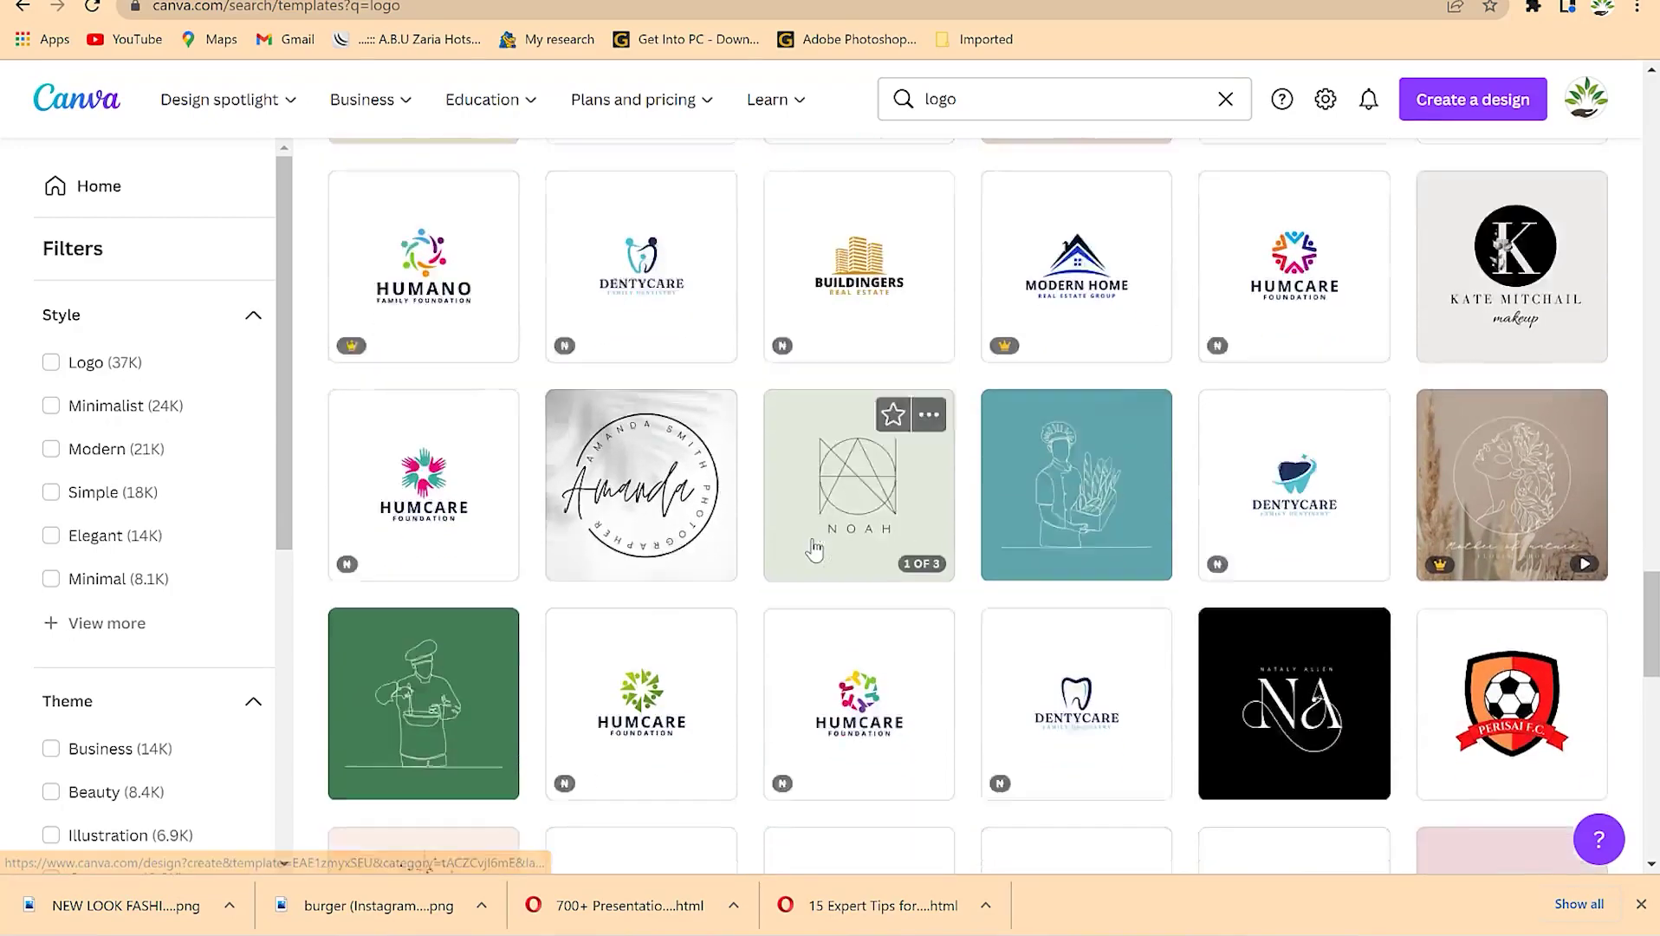
scroll(803, 561, up, 20)
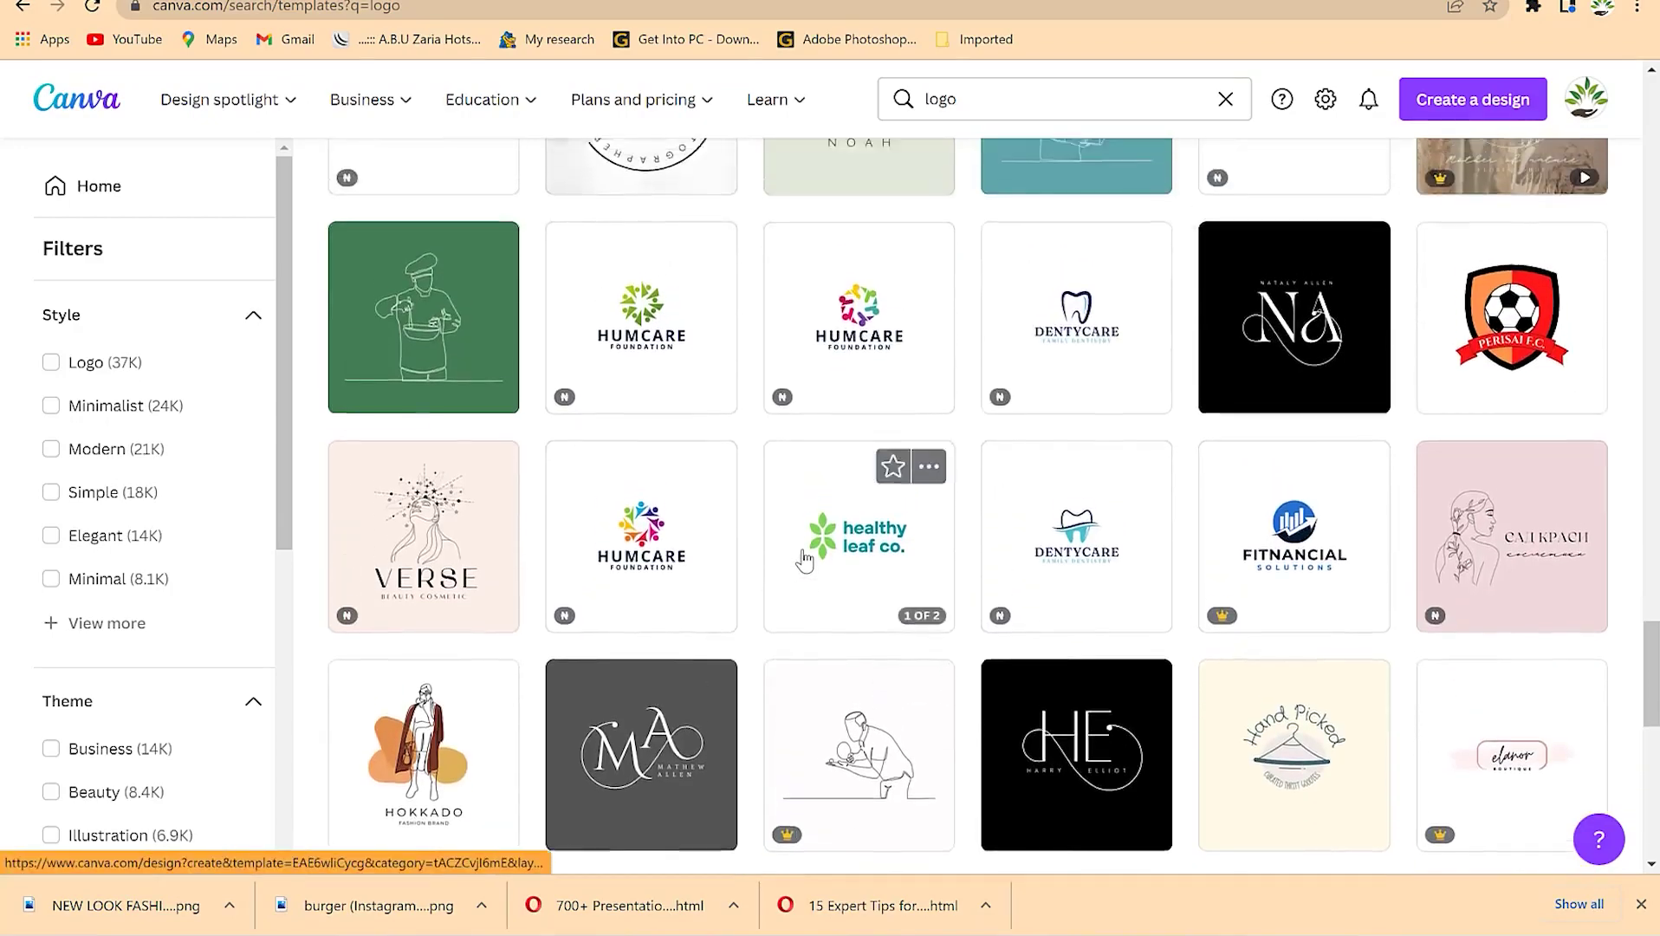
scroll(988, 488, up, 8)
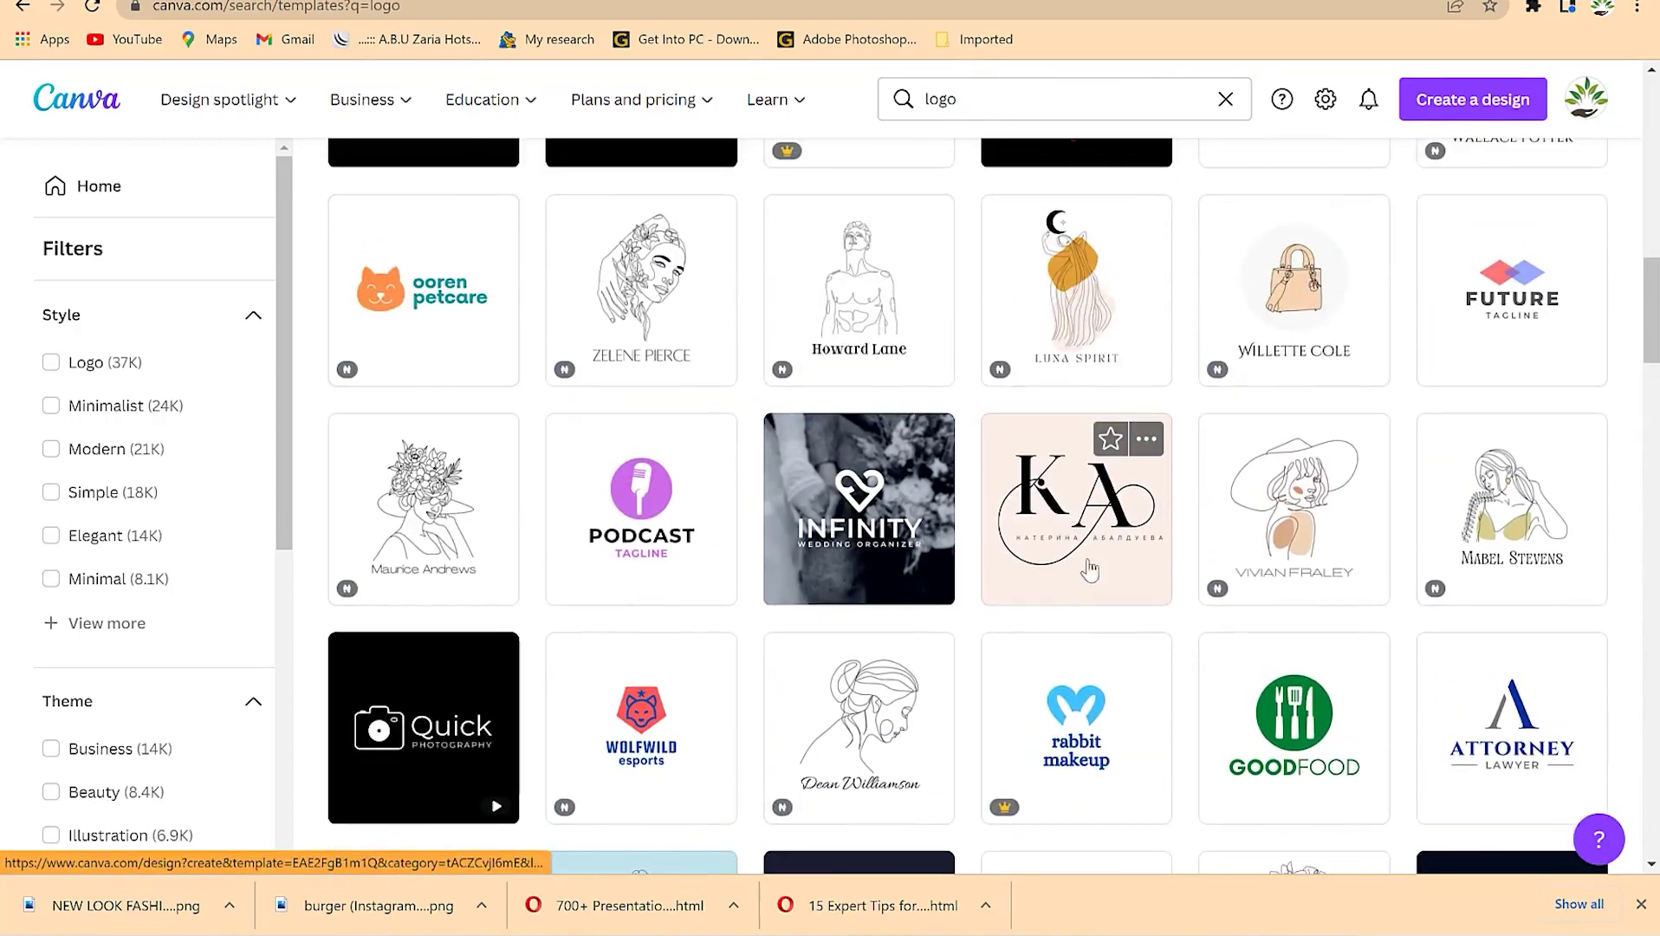
scroll(1127, 485, up, 4)
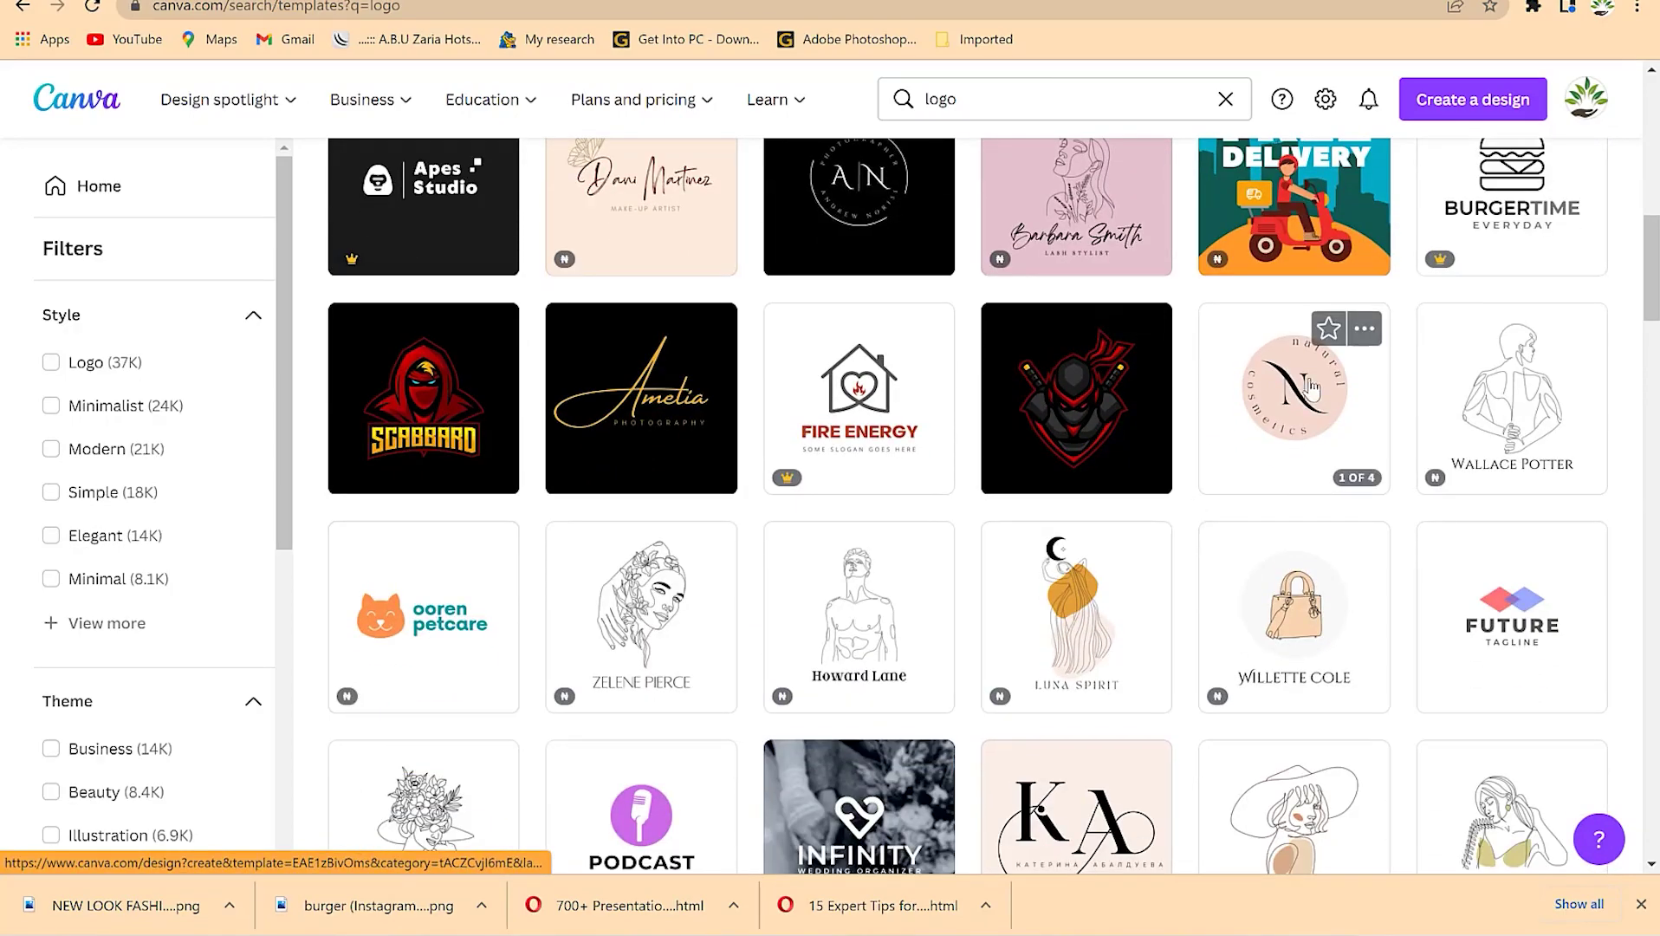
click(1302, 401)
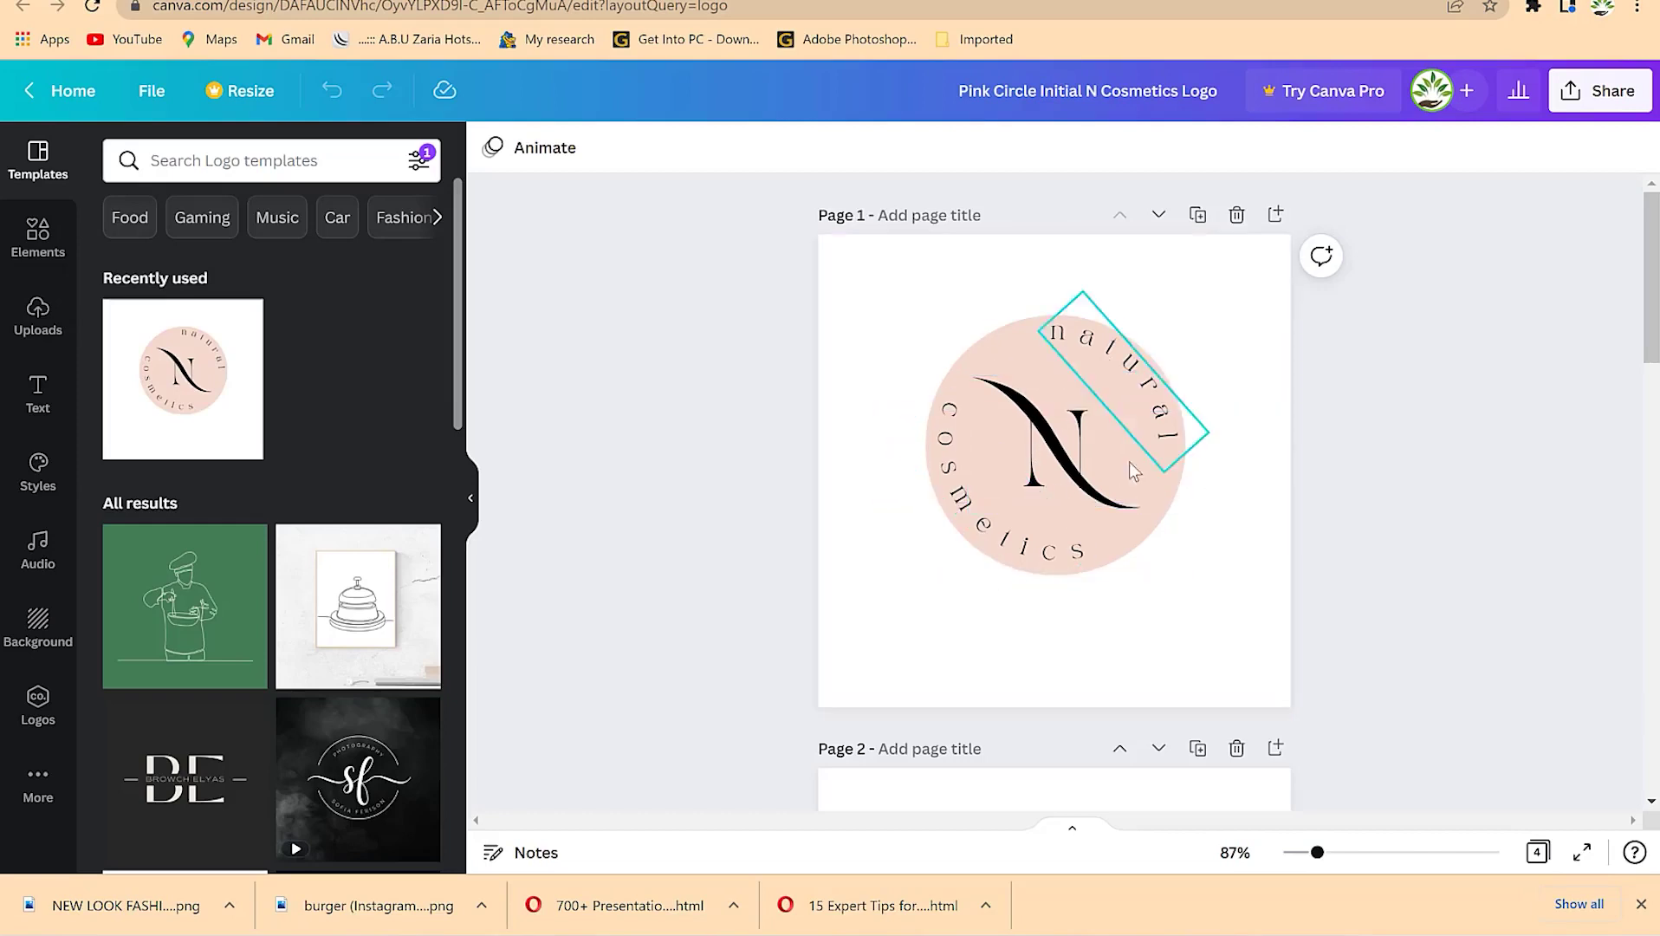
- Look through the template's four N-logo pages, then return to page 1's N graphic
scroll(1100, 584, down, 6)
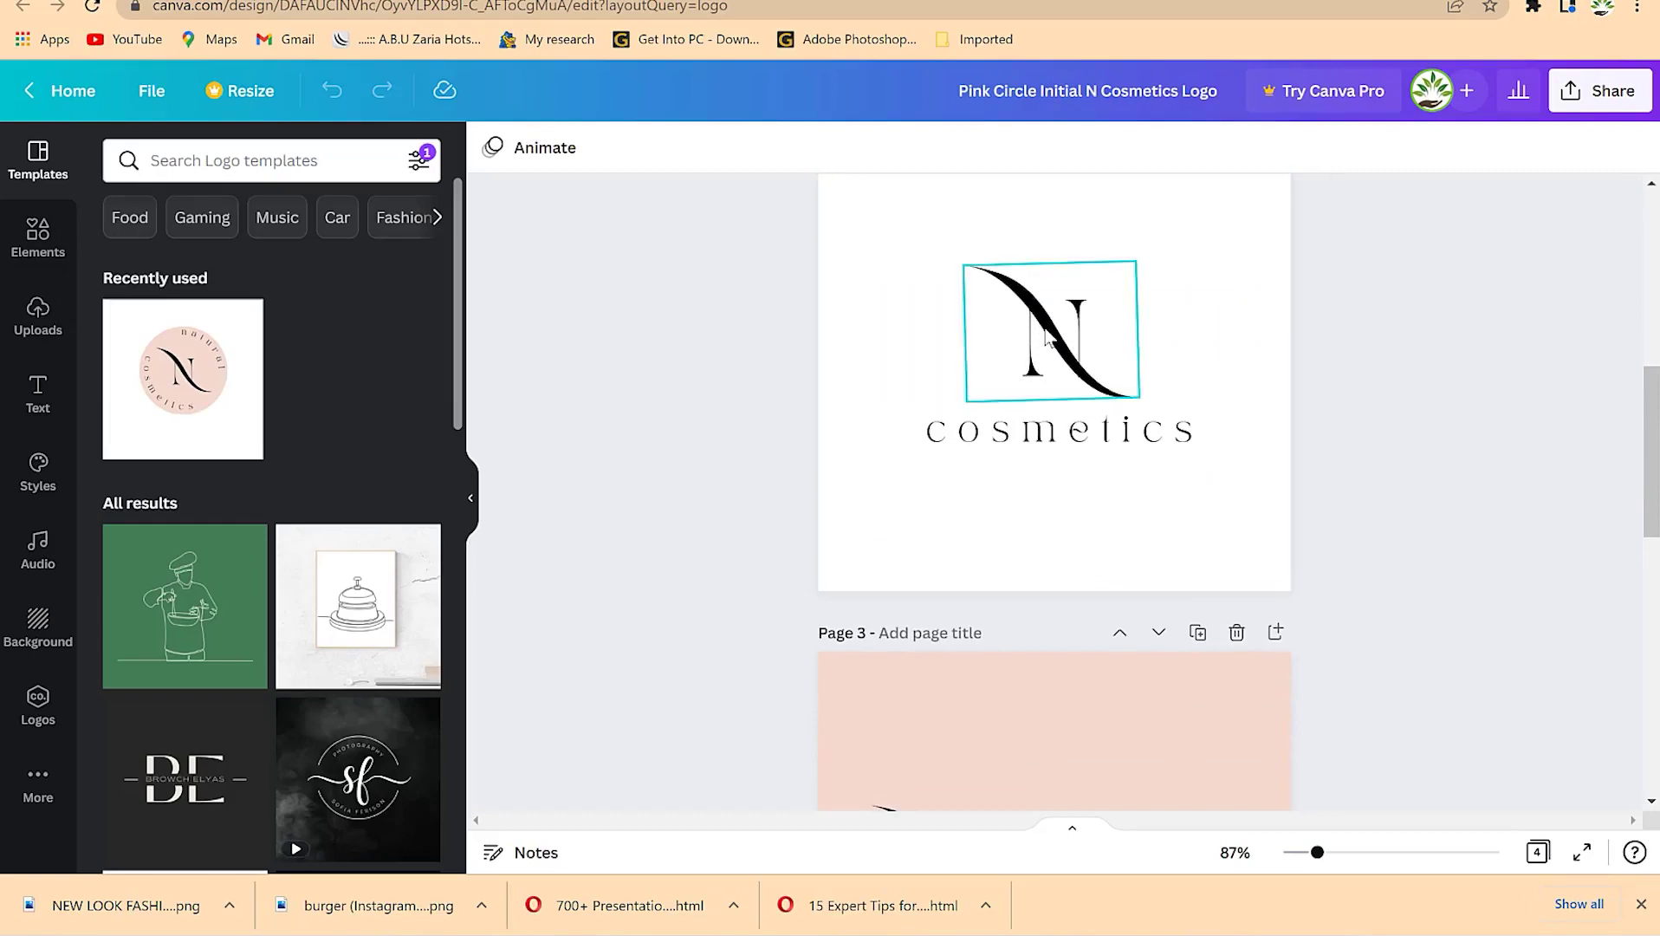
scroll(1094, 512, down, 5)
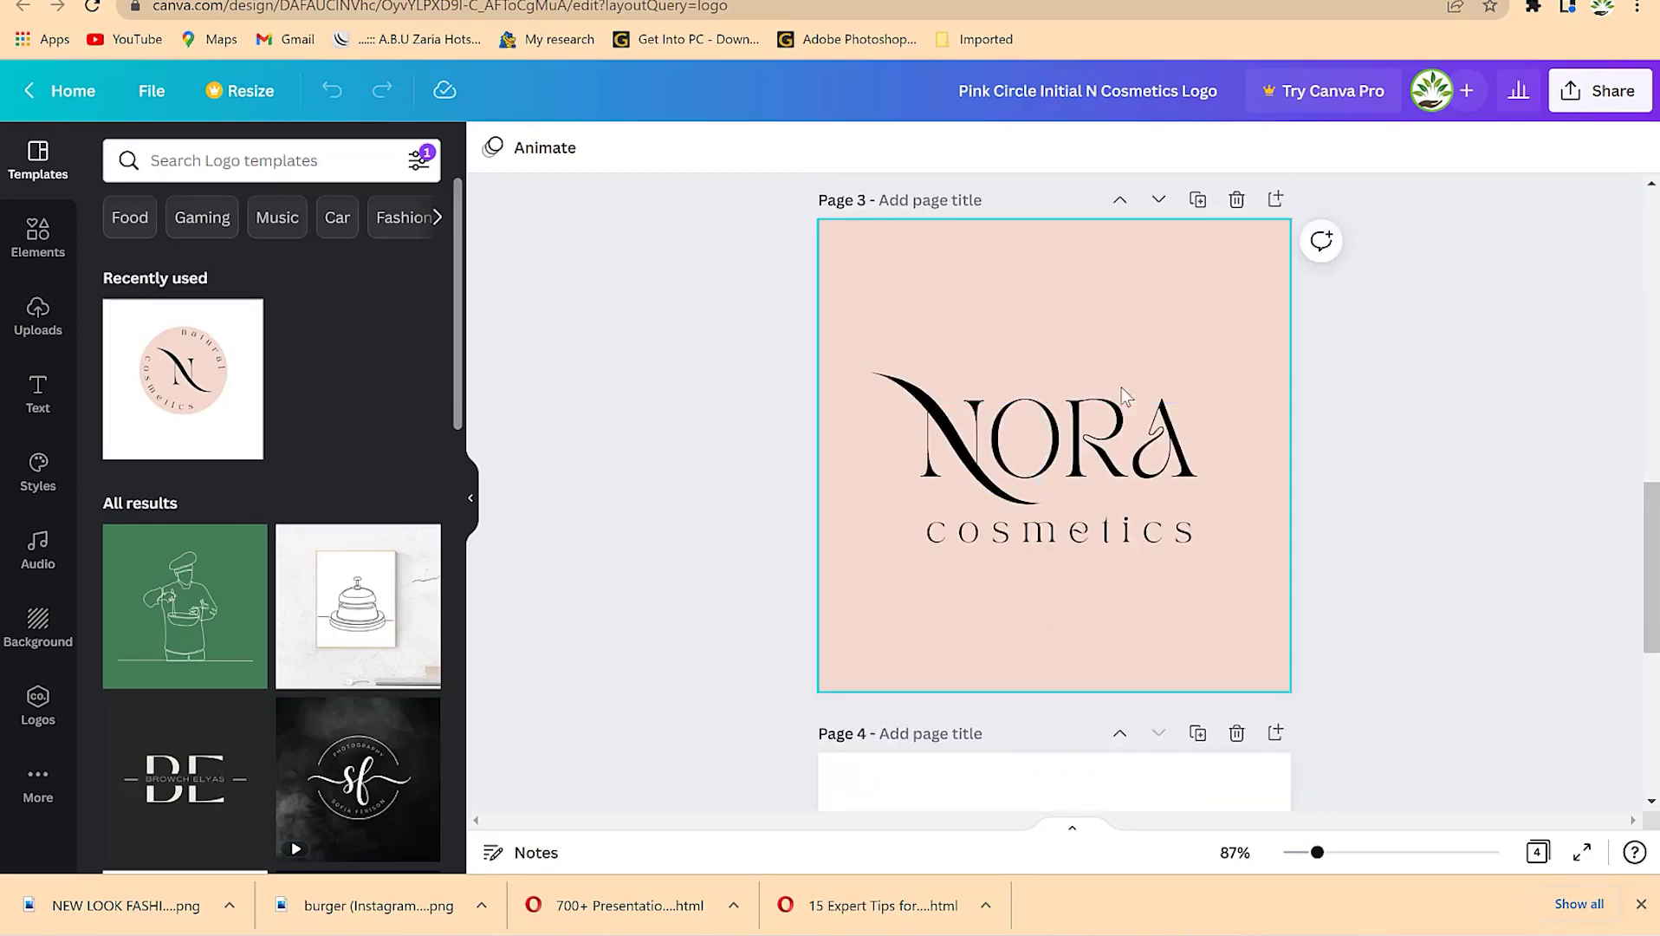
scroll(1134, 656, down, 5)
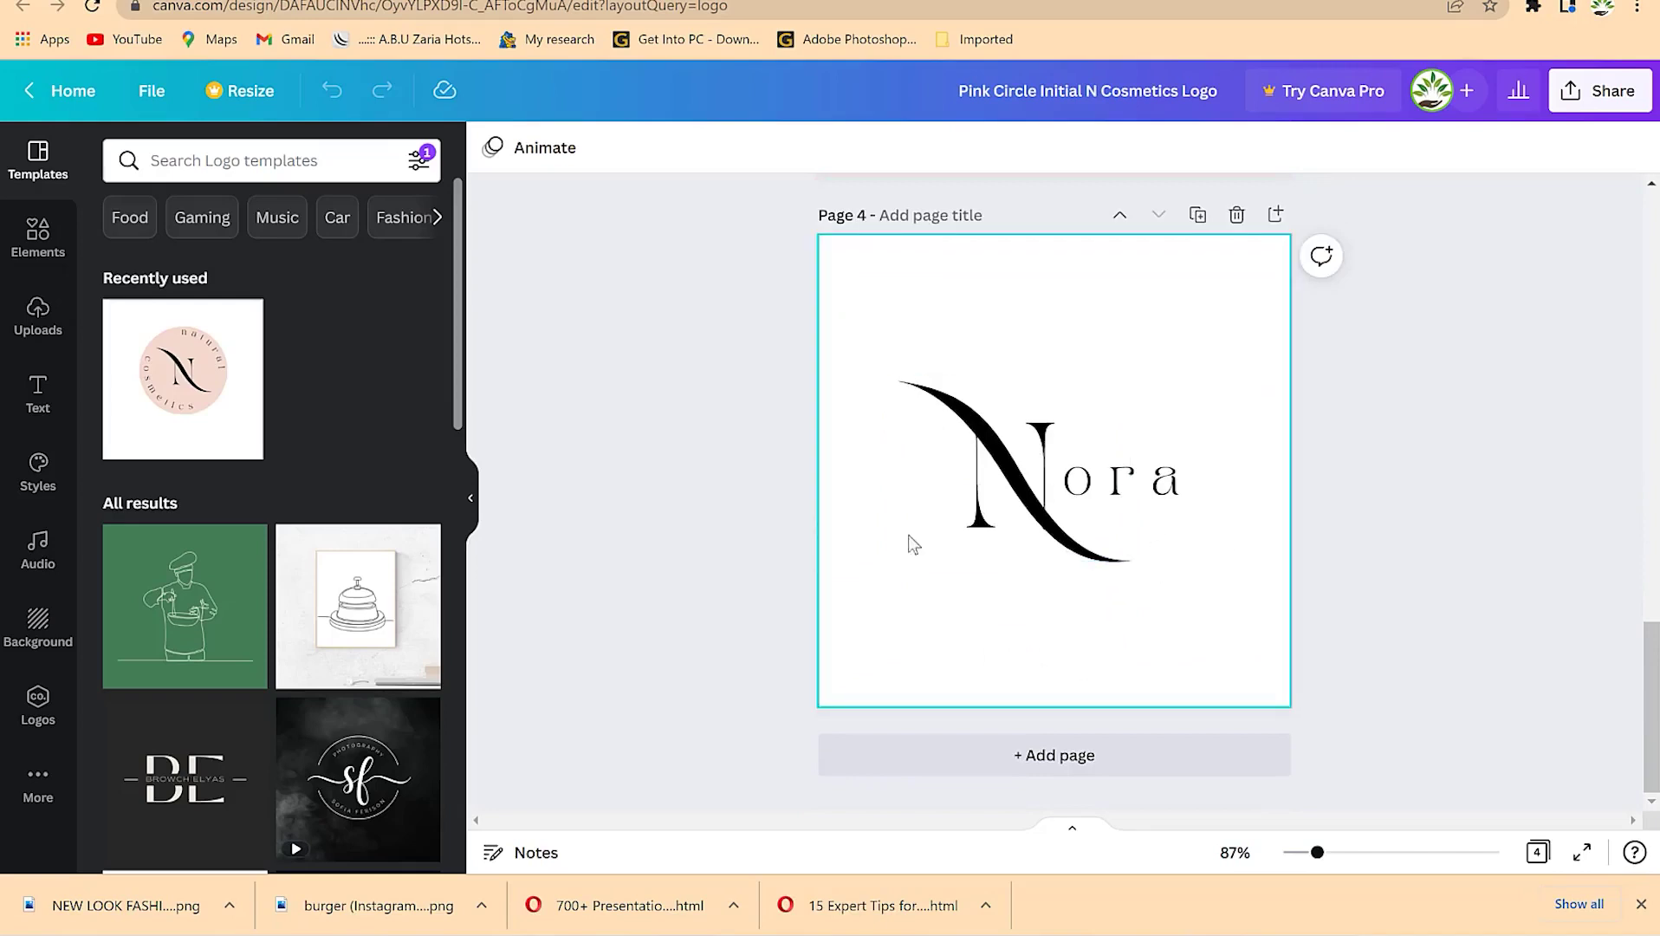
scroll(1098, 470, up, 10)
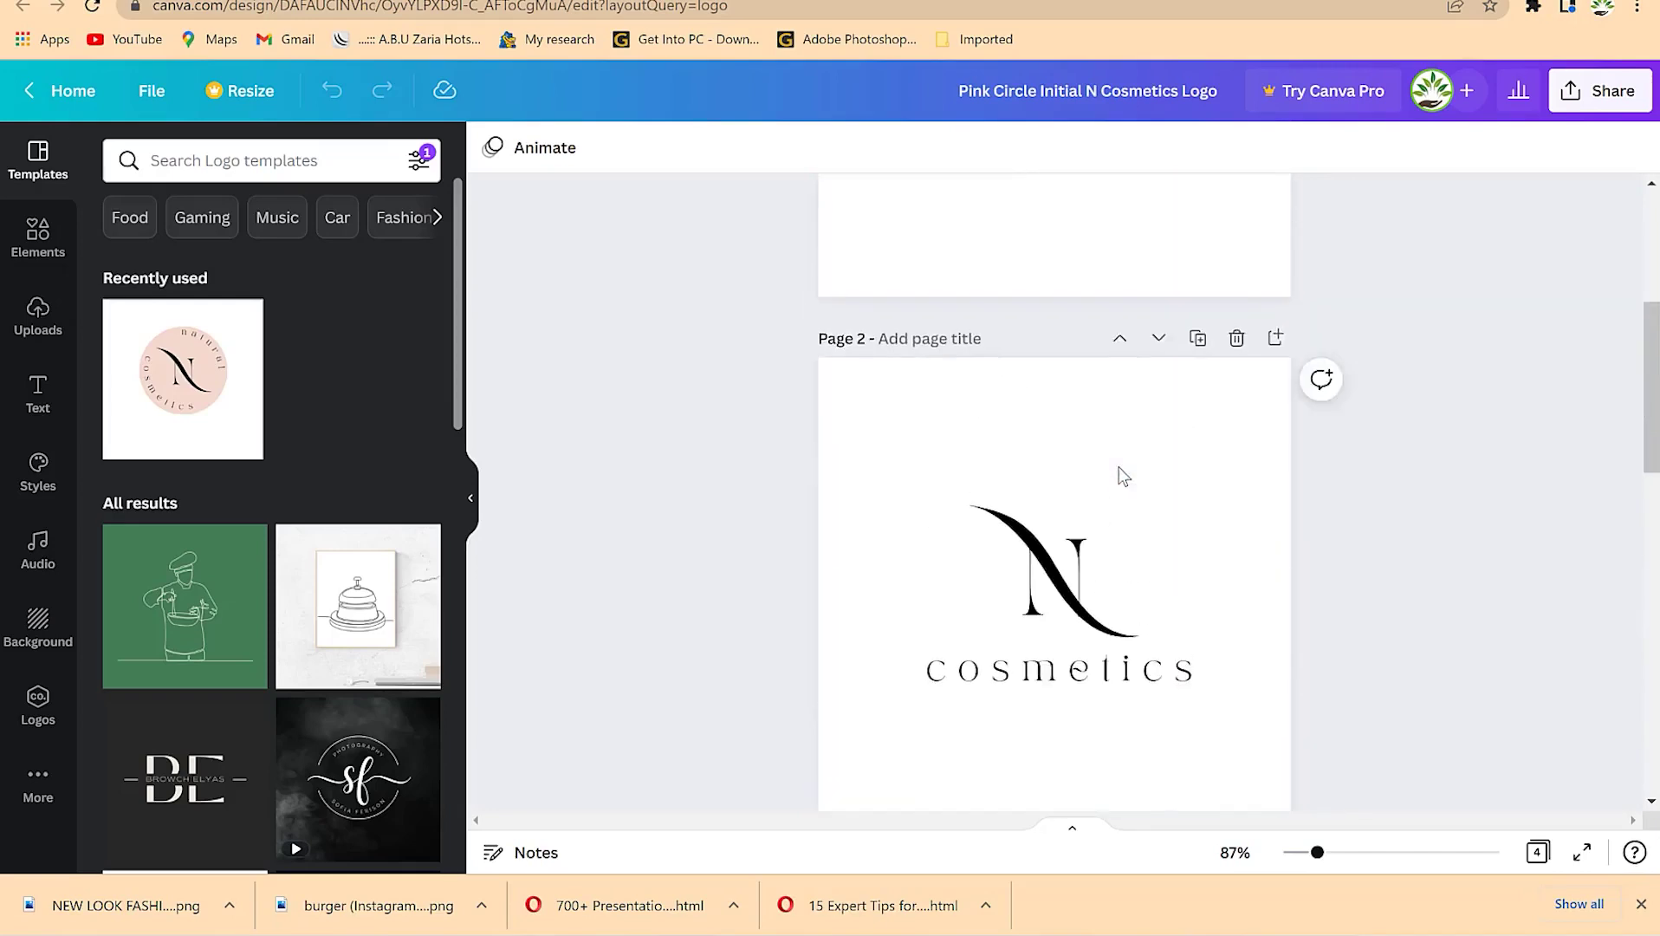
scroll(1124, 476, up, 4)
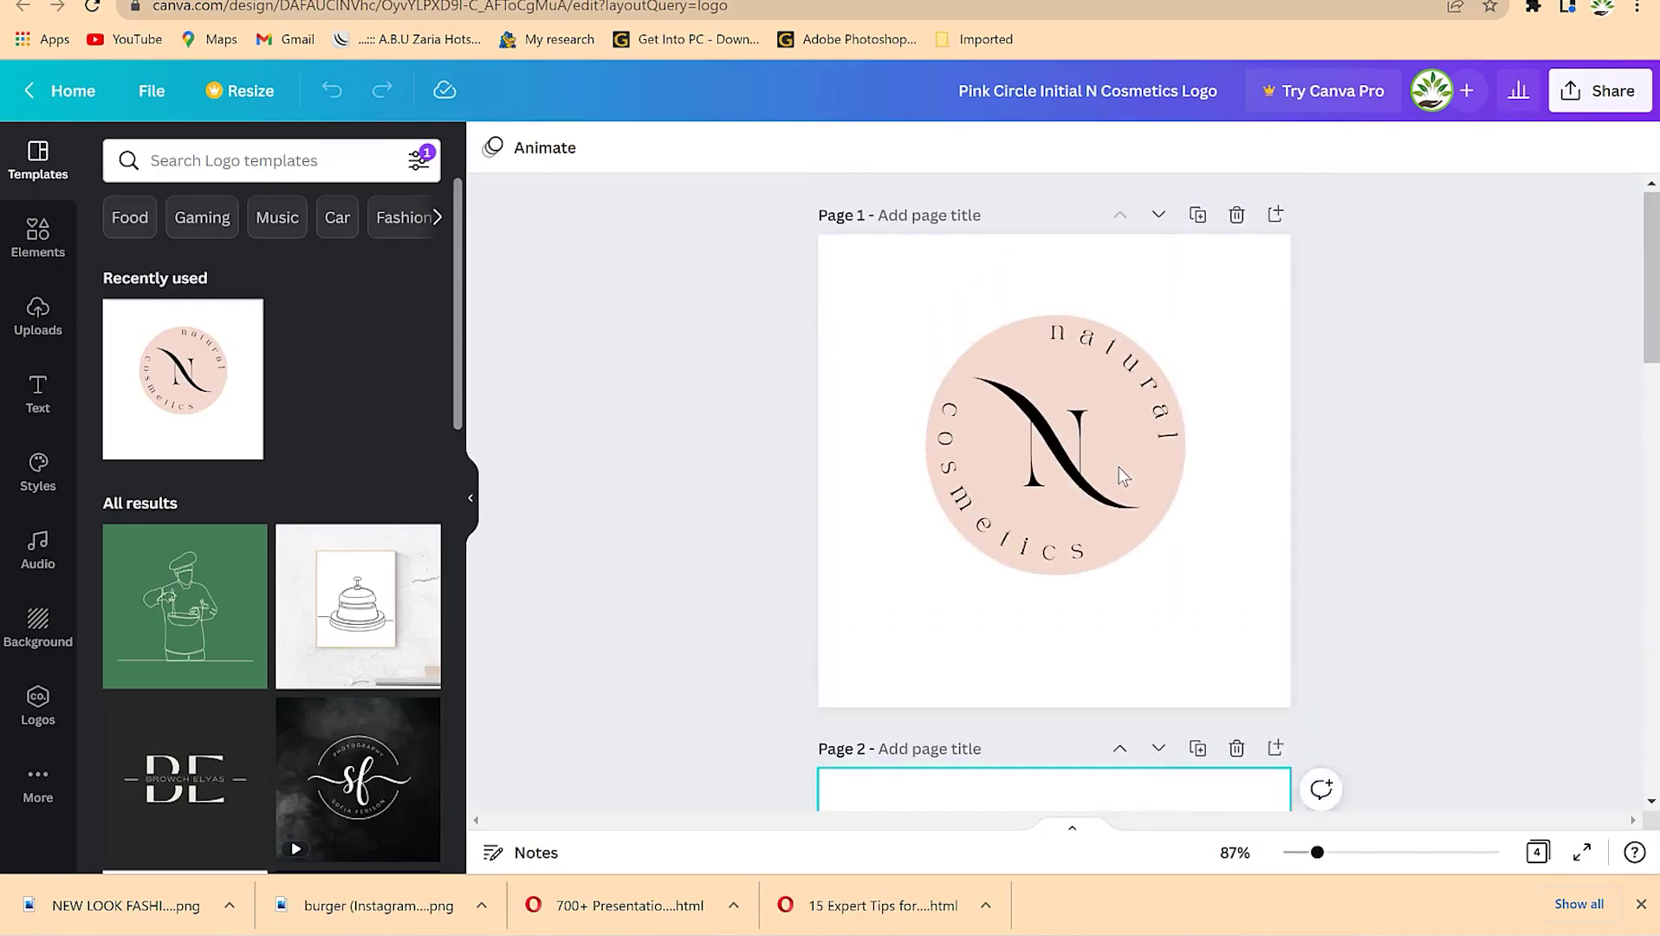
click(1068, 466)
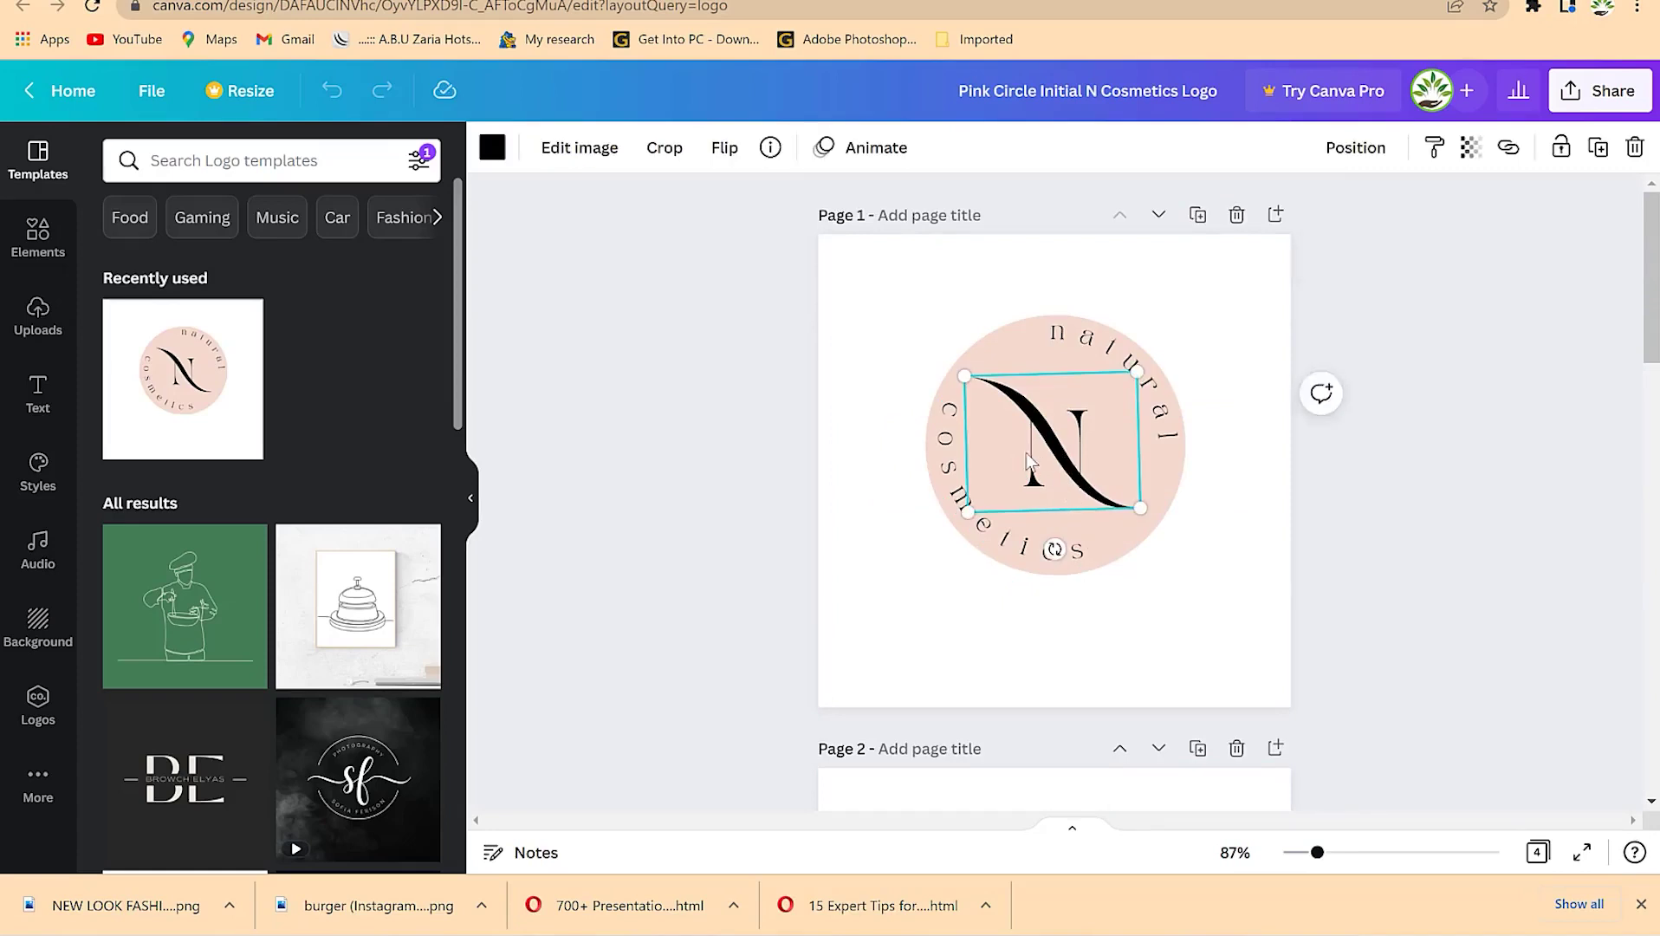
- Change the upper curved word 'natural' to 'Epic'
double_click(1123, 356)
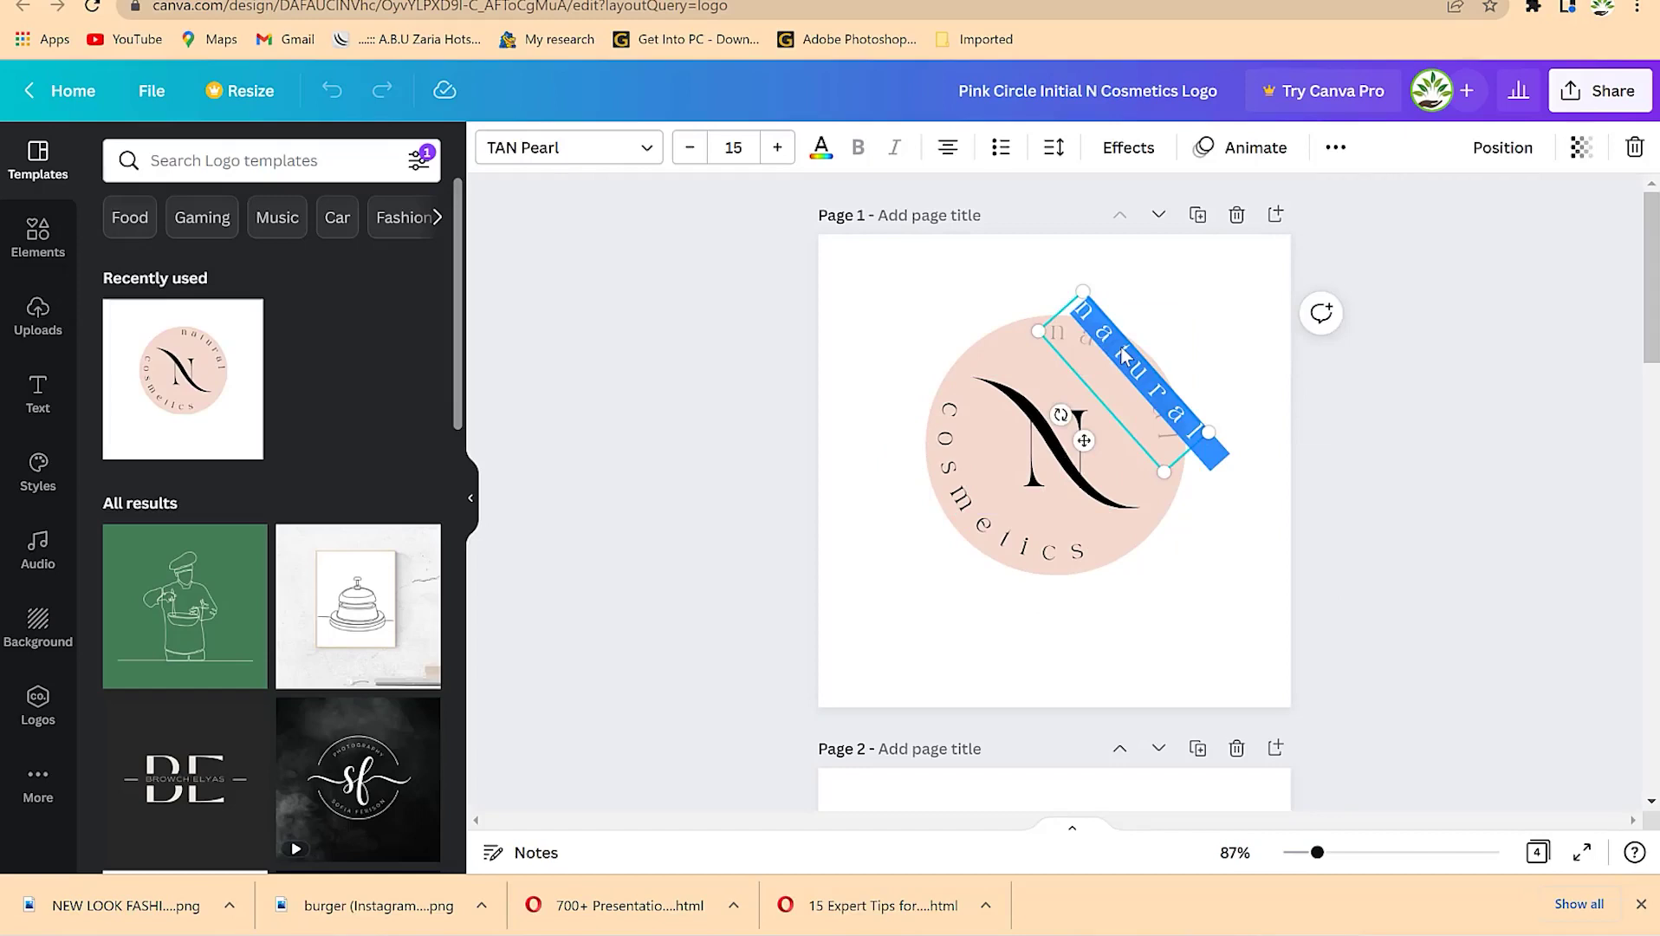
text(royal)
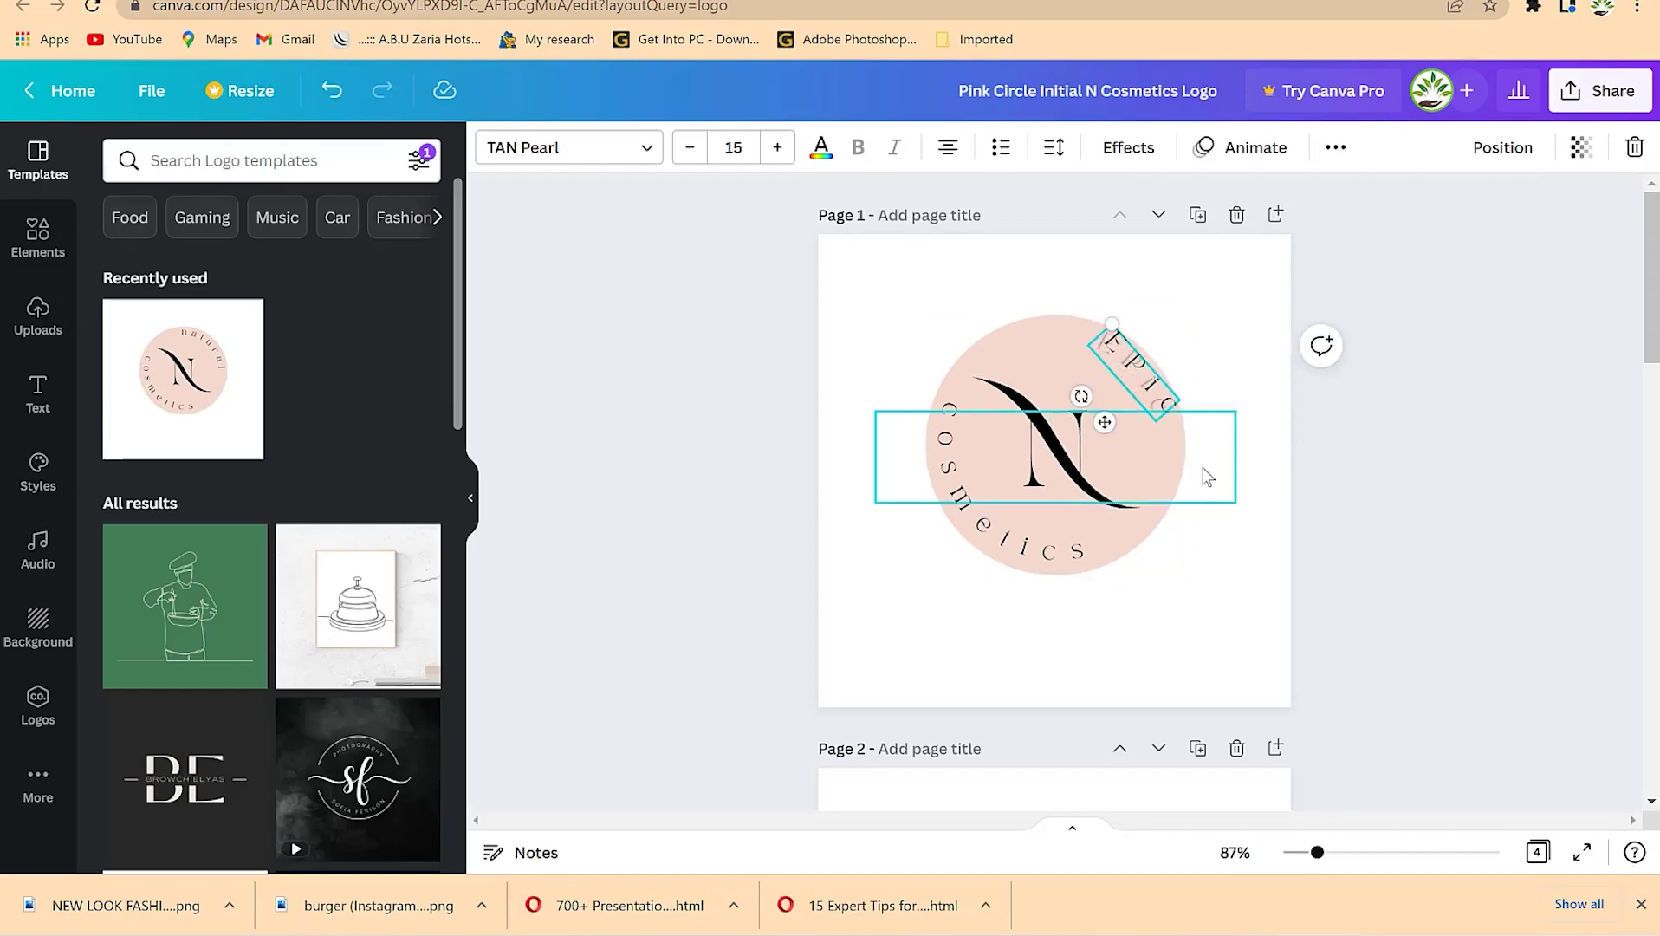
click(1205, 475)
click(1275, 581)
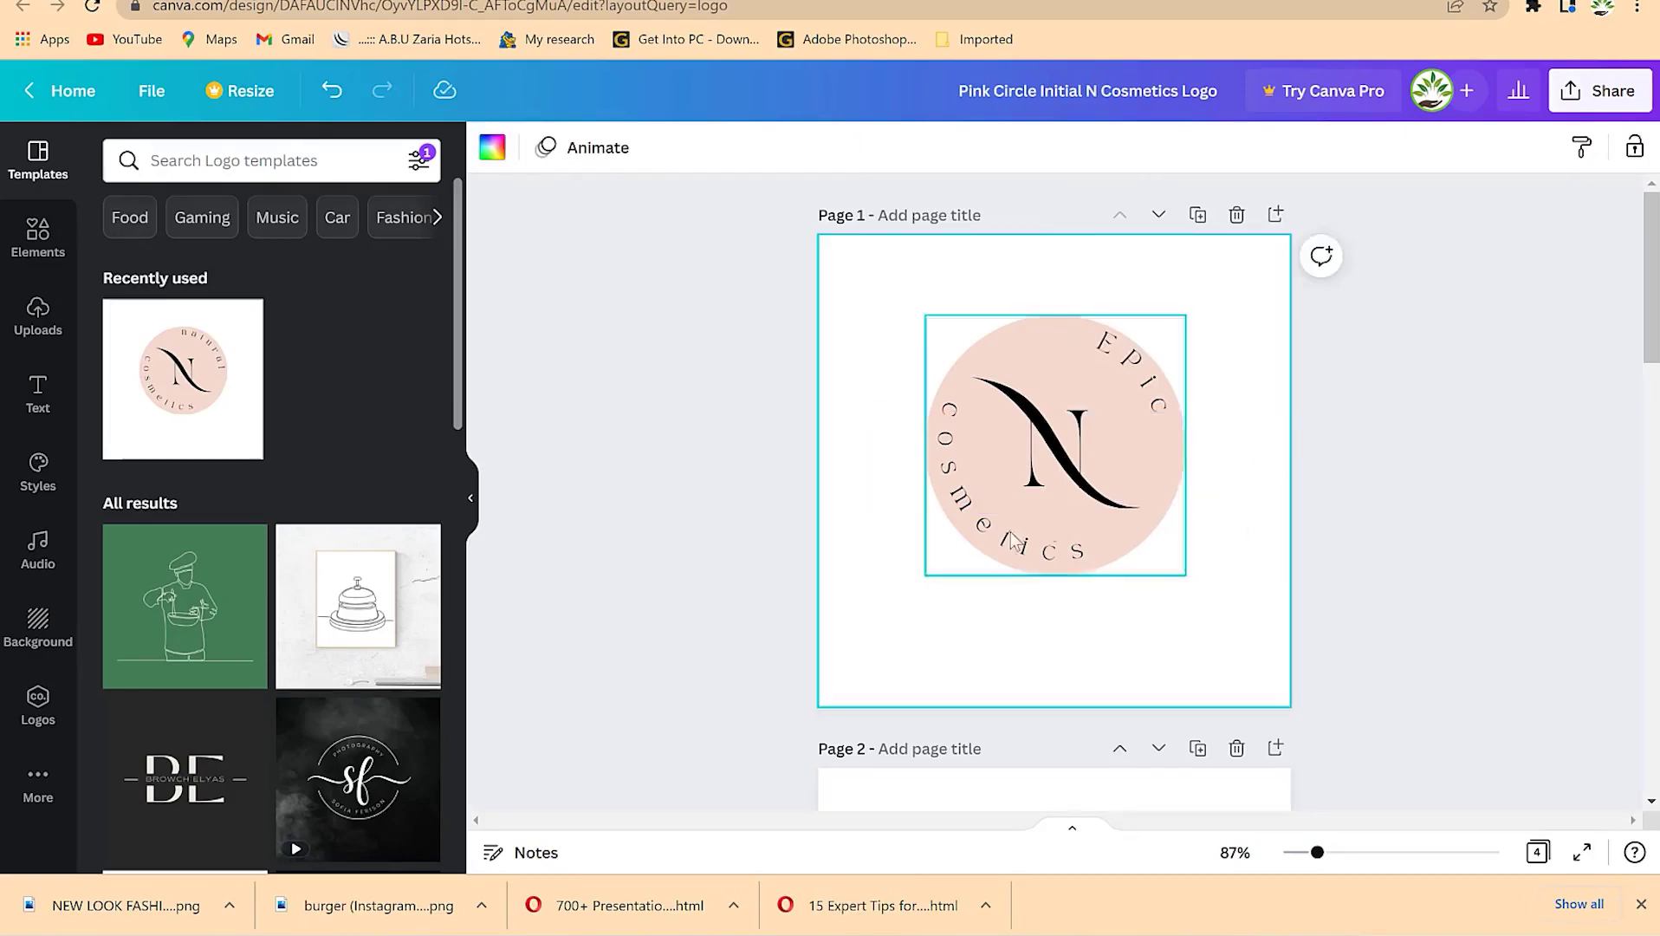
- Replace the lower curved word 'cosmetics' with 'Mentorship'
click(977, 530)
double_click(976, 531)
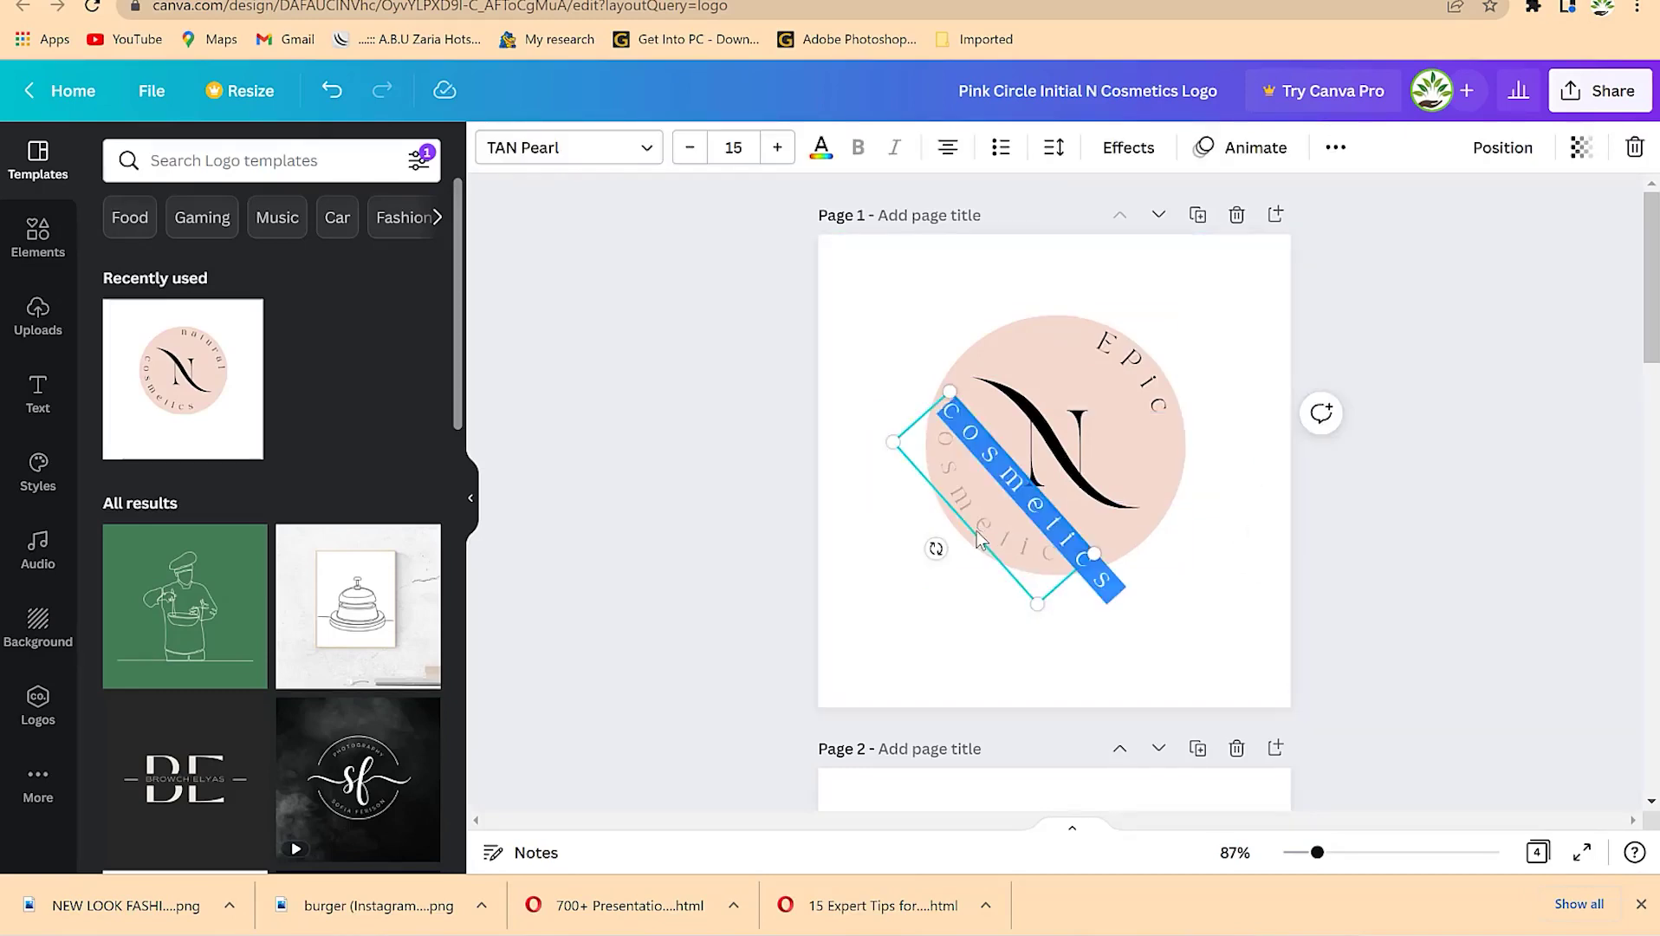
text(Mentorship)
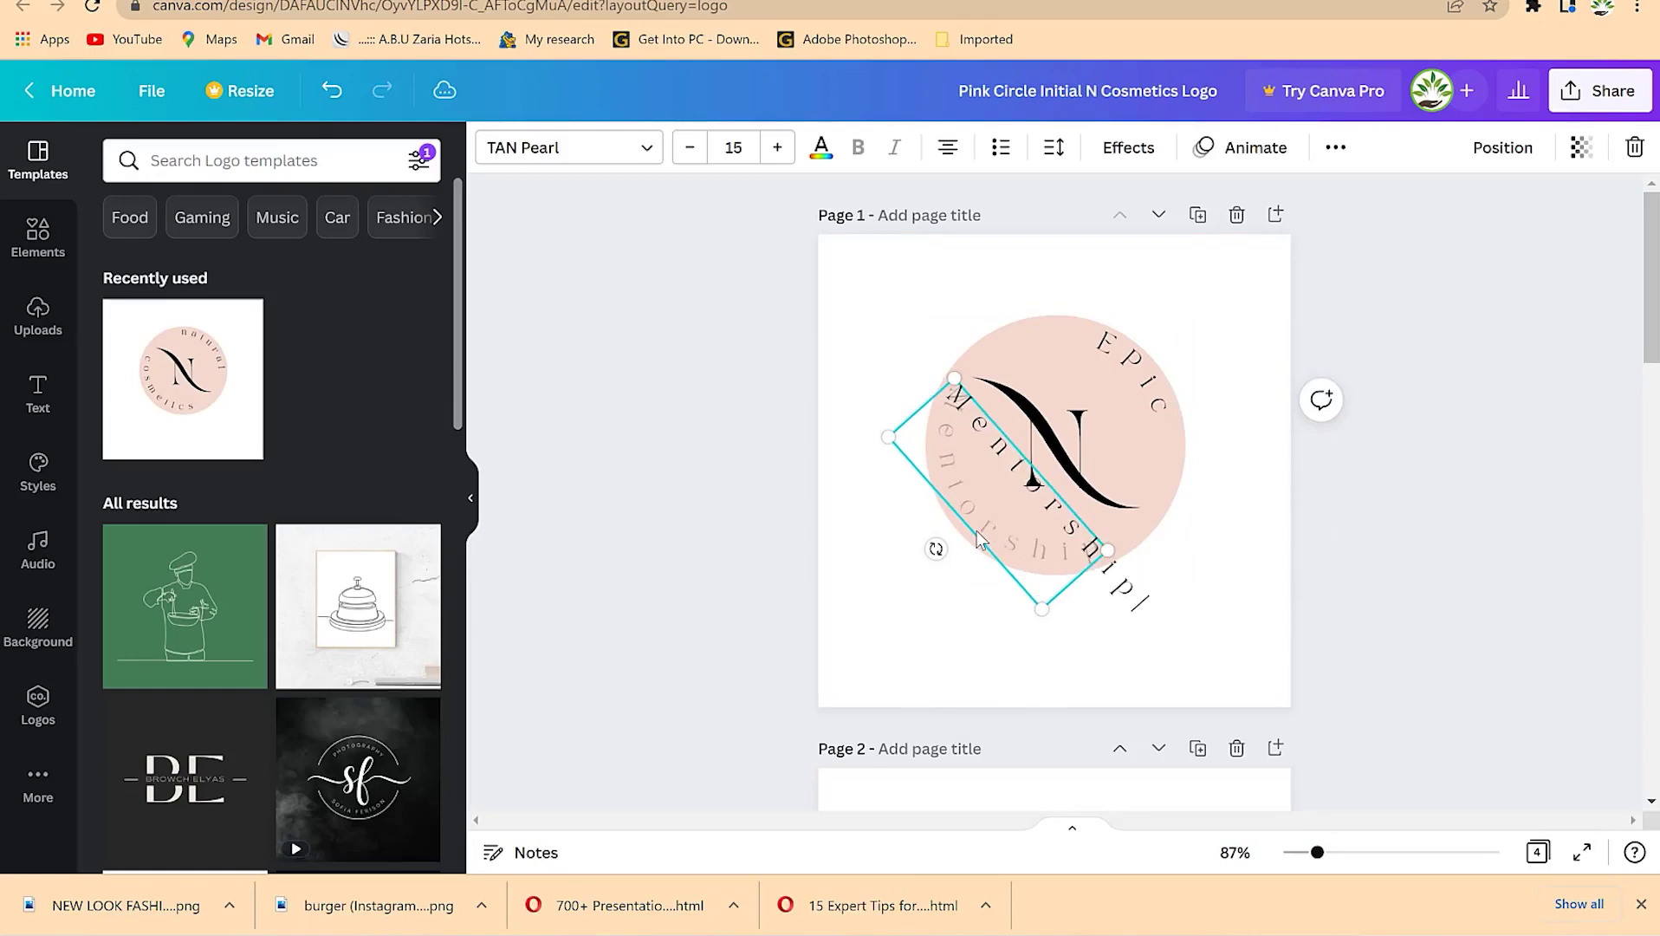
click(1327, 562)
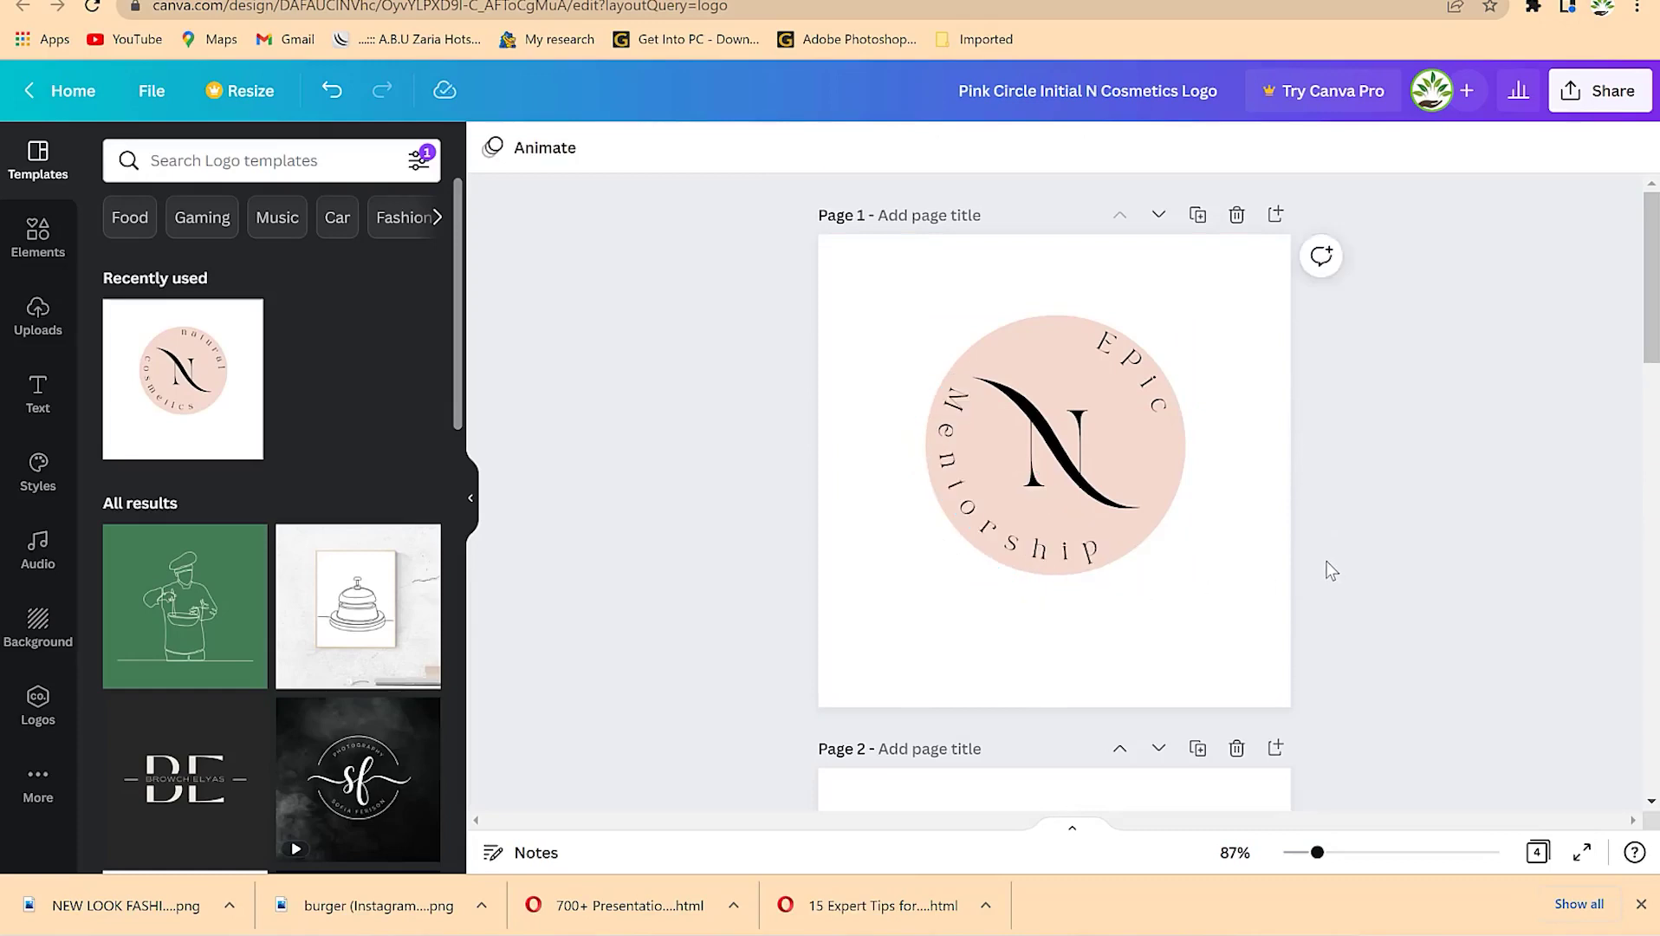
click(1065, 458)
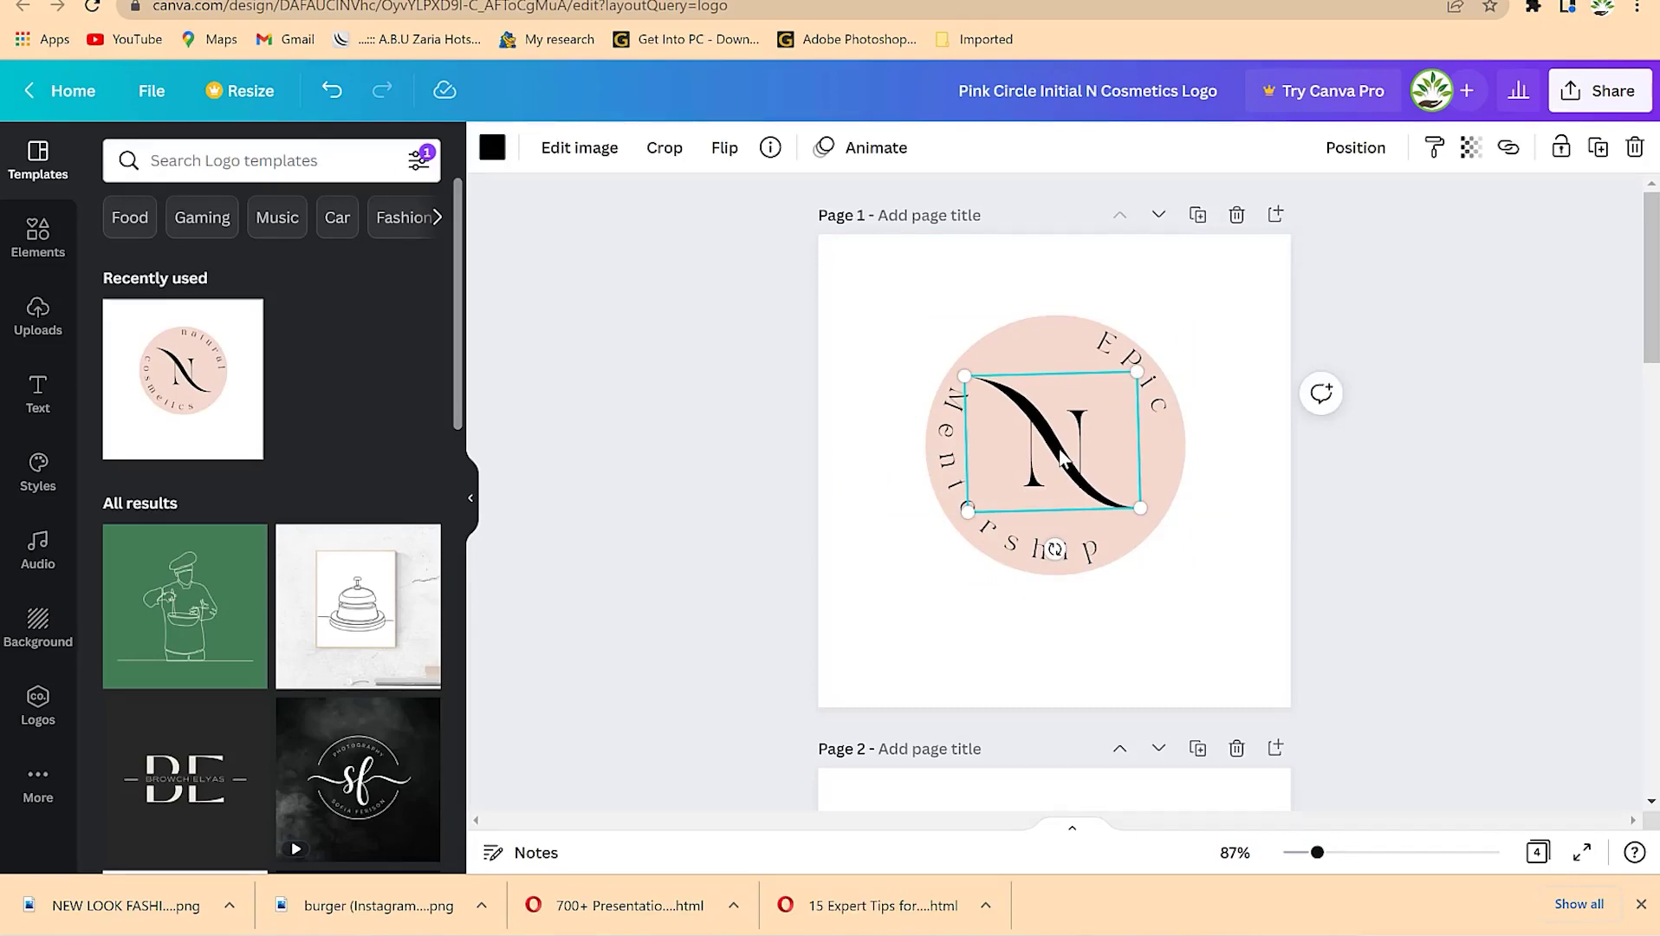
- Move the swoosh aside, change the letter N to M, and put the swoosh back across it
drag(1065, 456, 1080, 324)
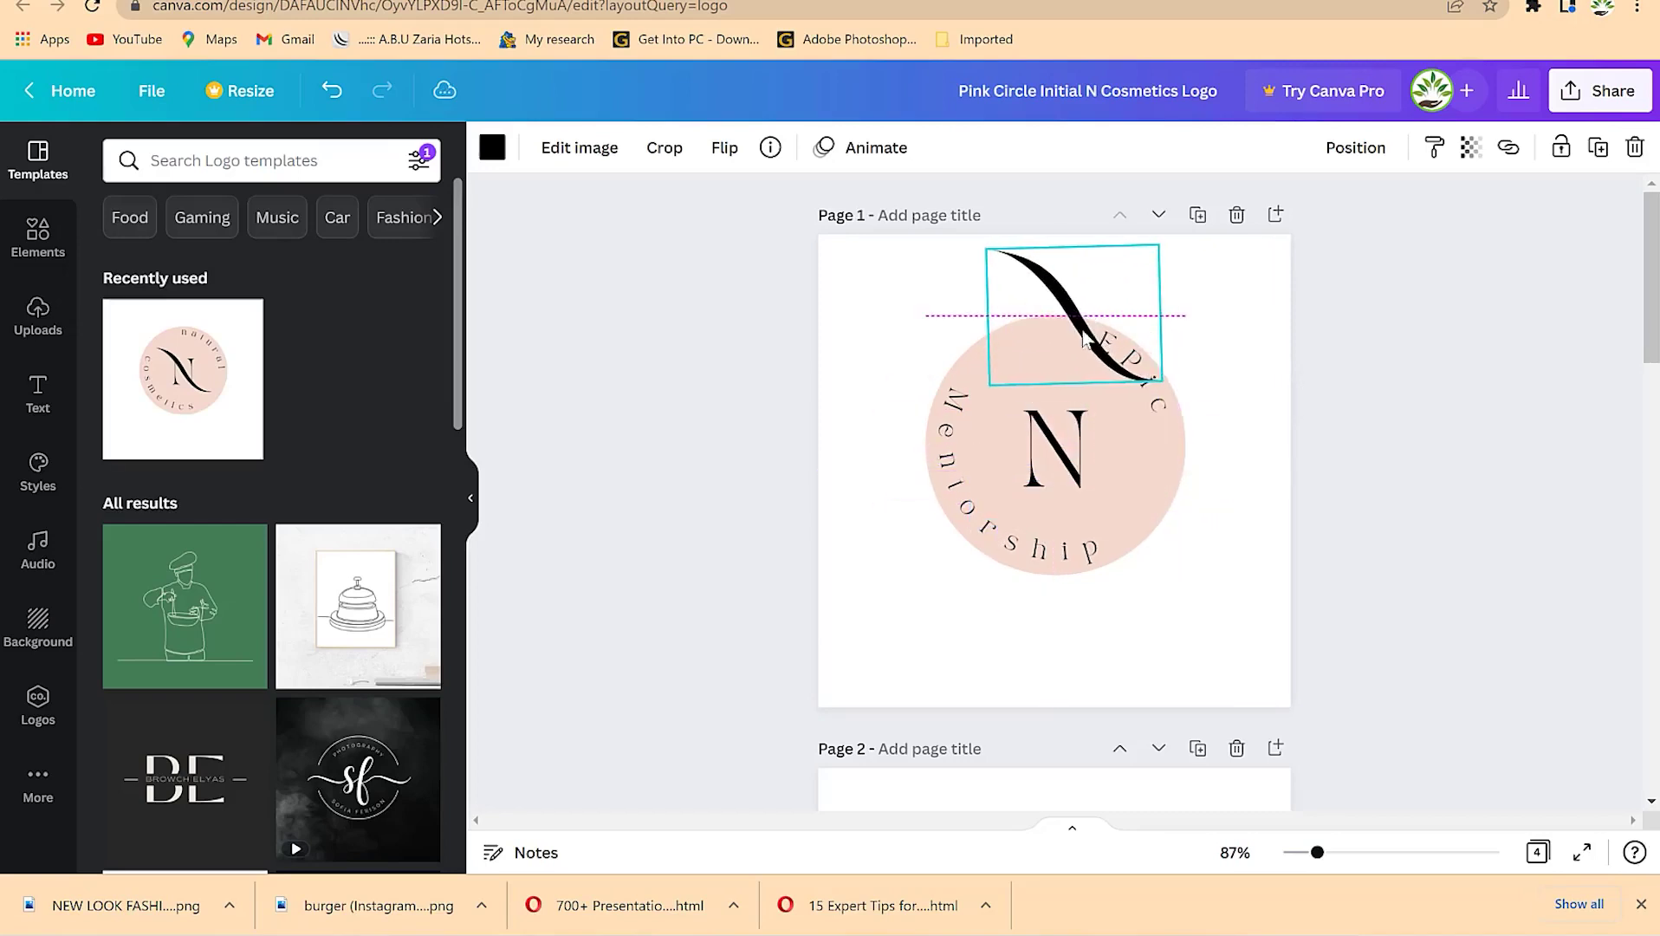
click(1091, 450)
click(1074, 455)
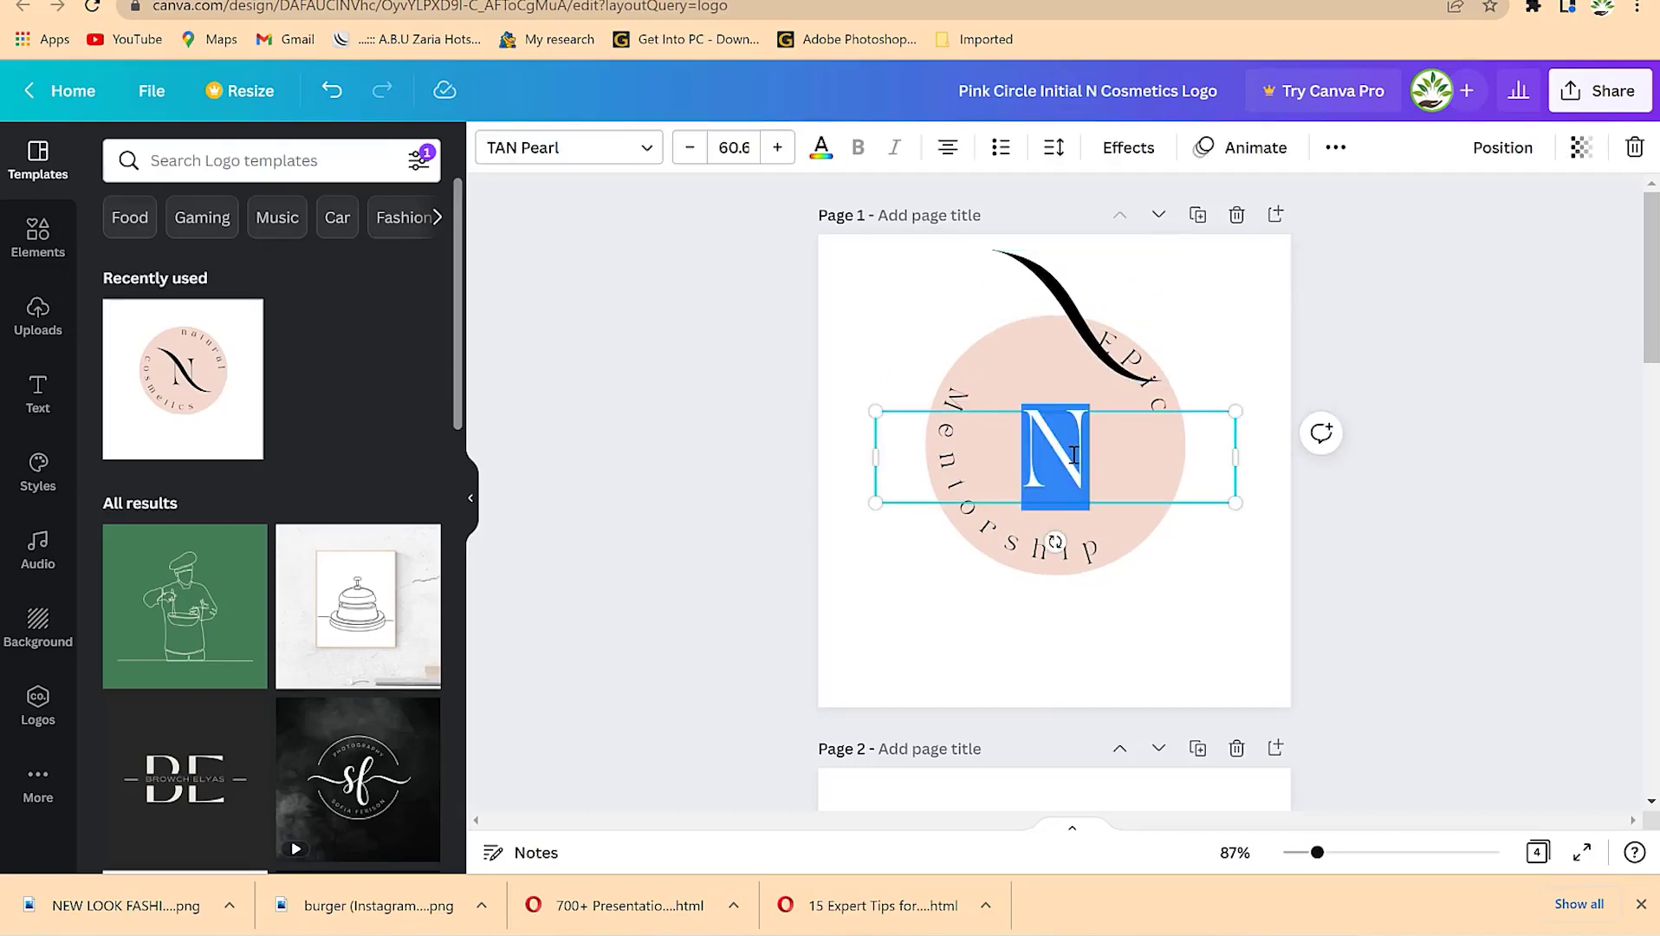
text(M)
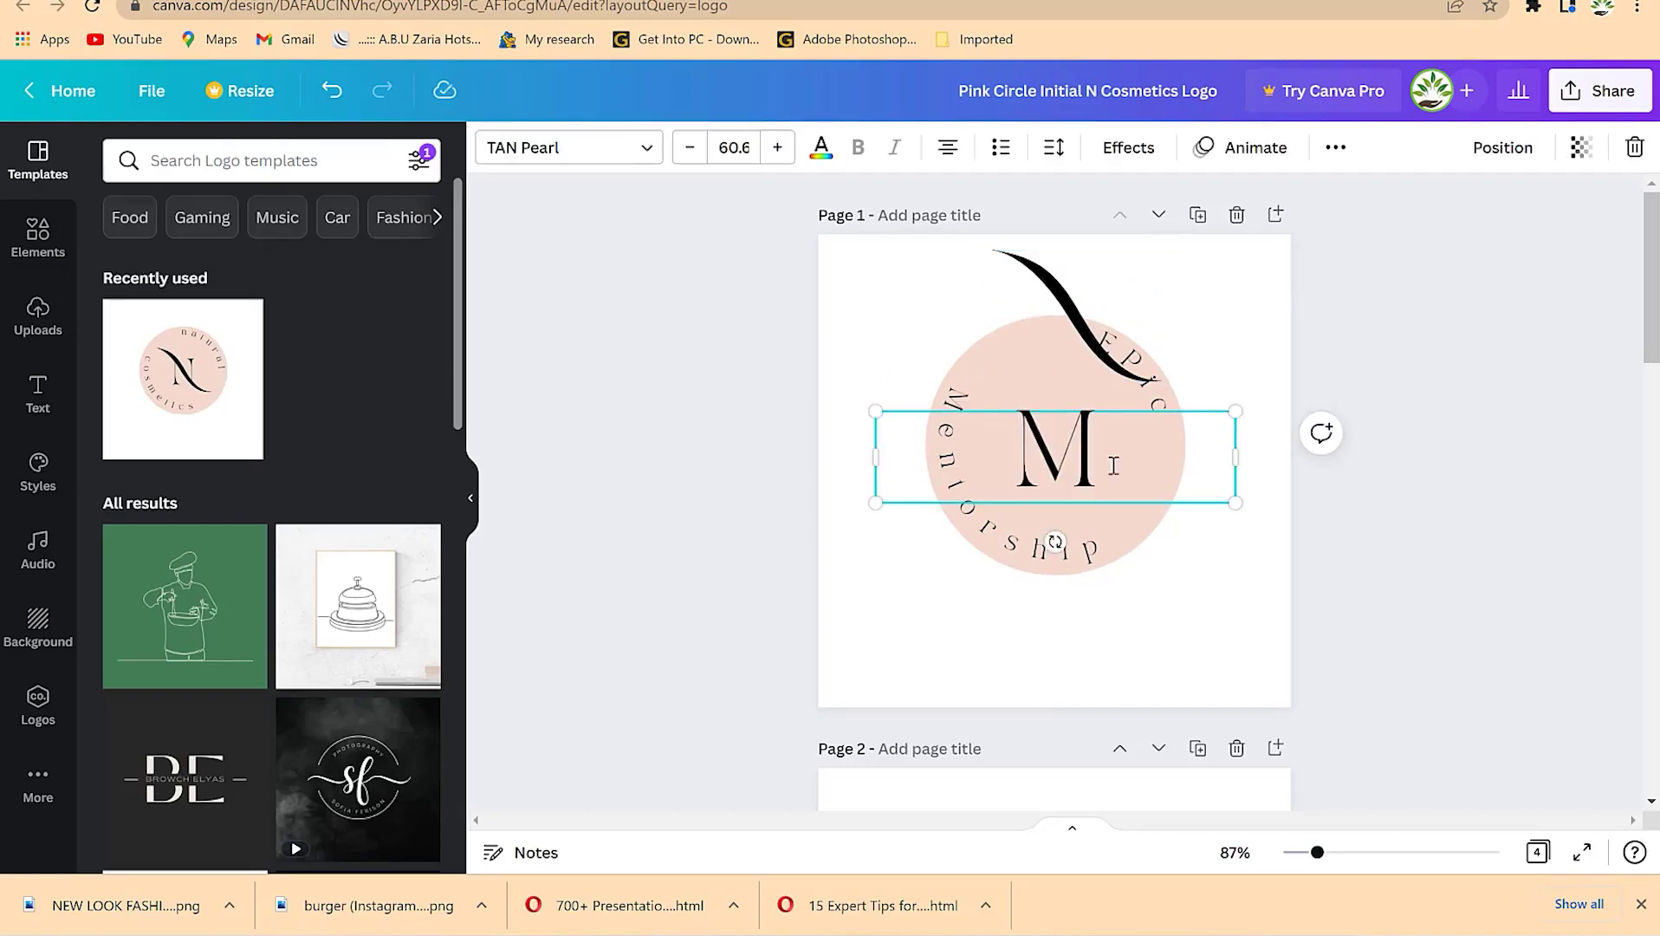
click(1307, 337)
drag(1075, 310, 1035, 428)
click(1248, 335)
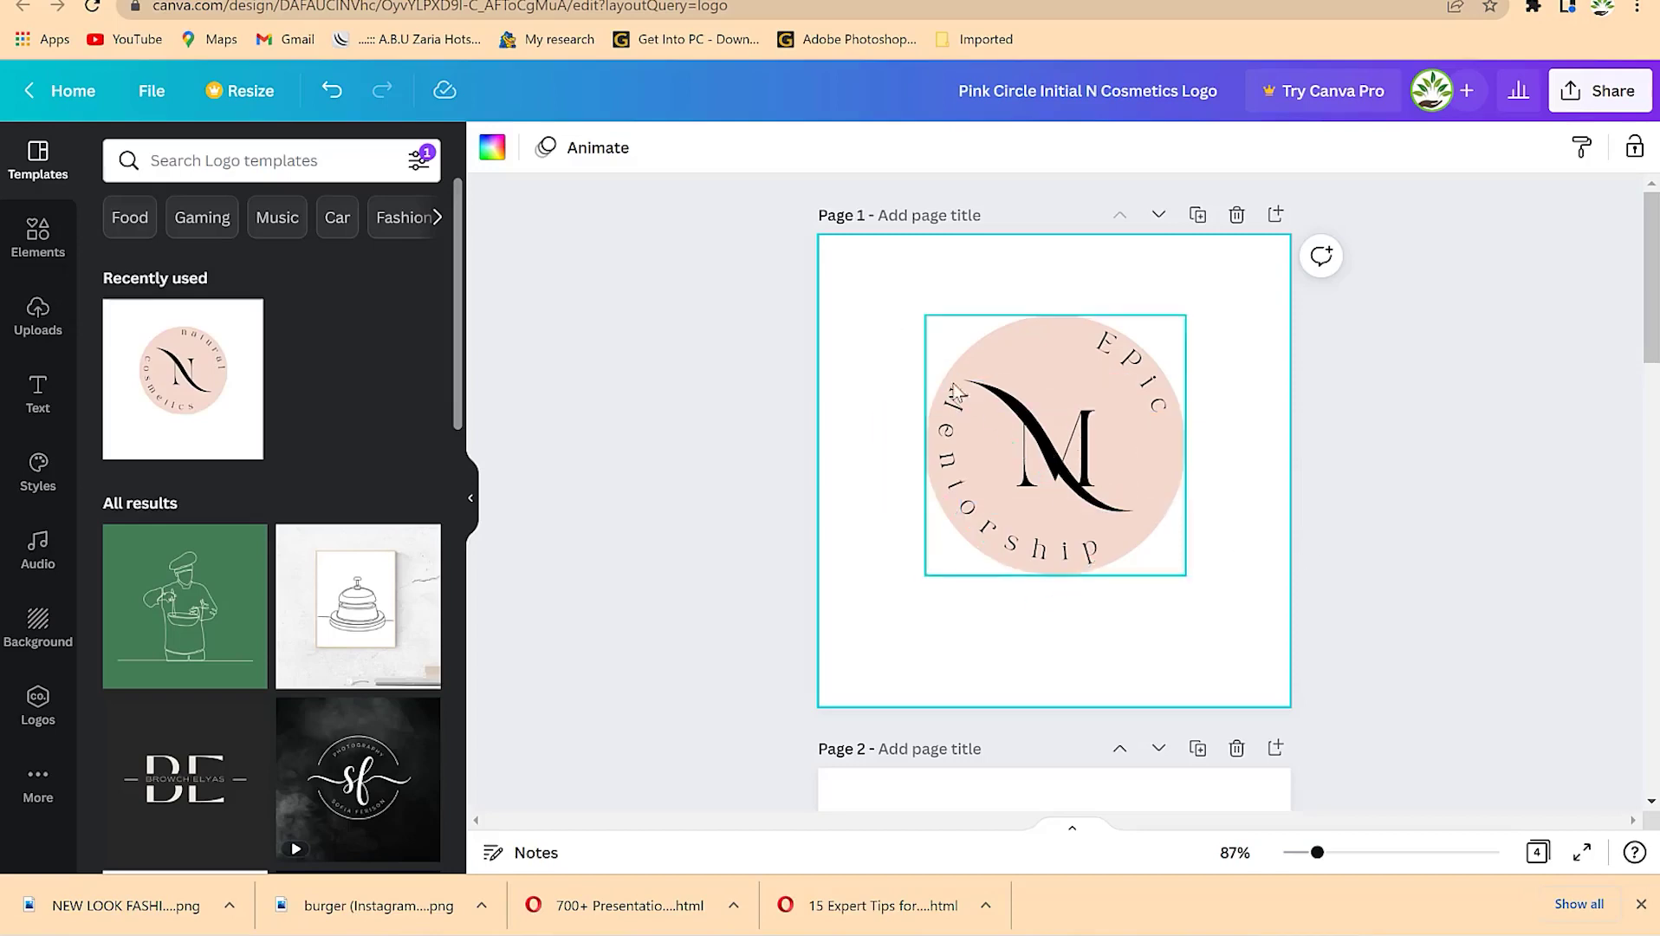
click(1017, 416)
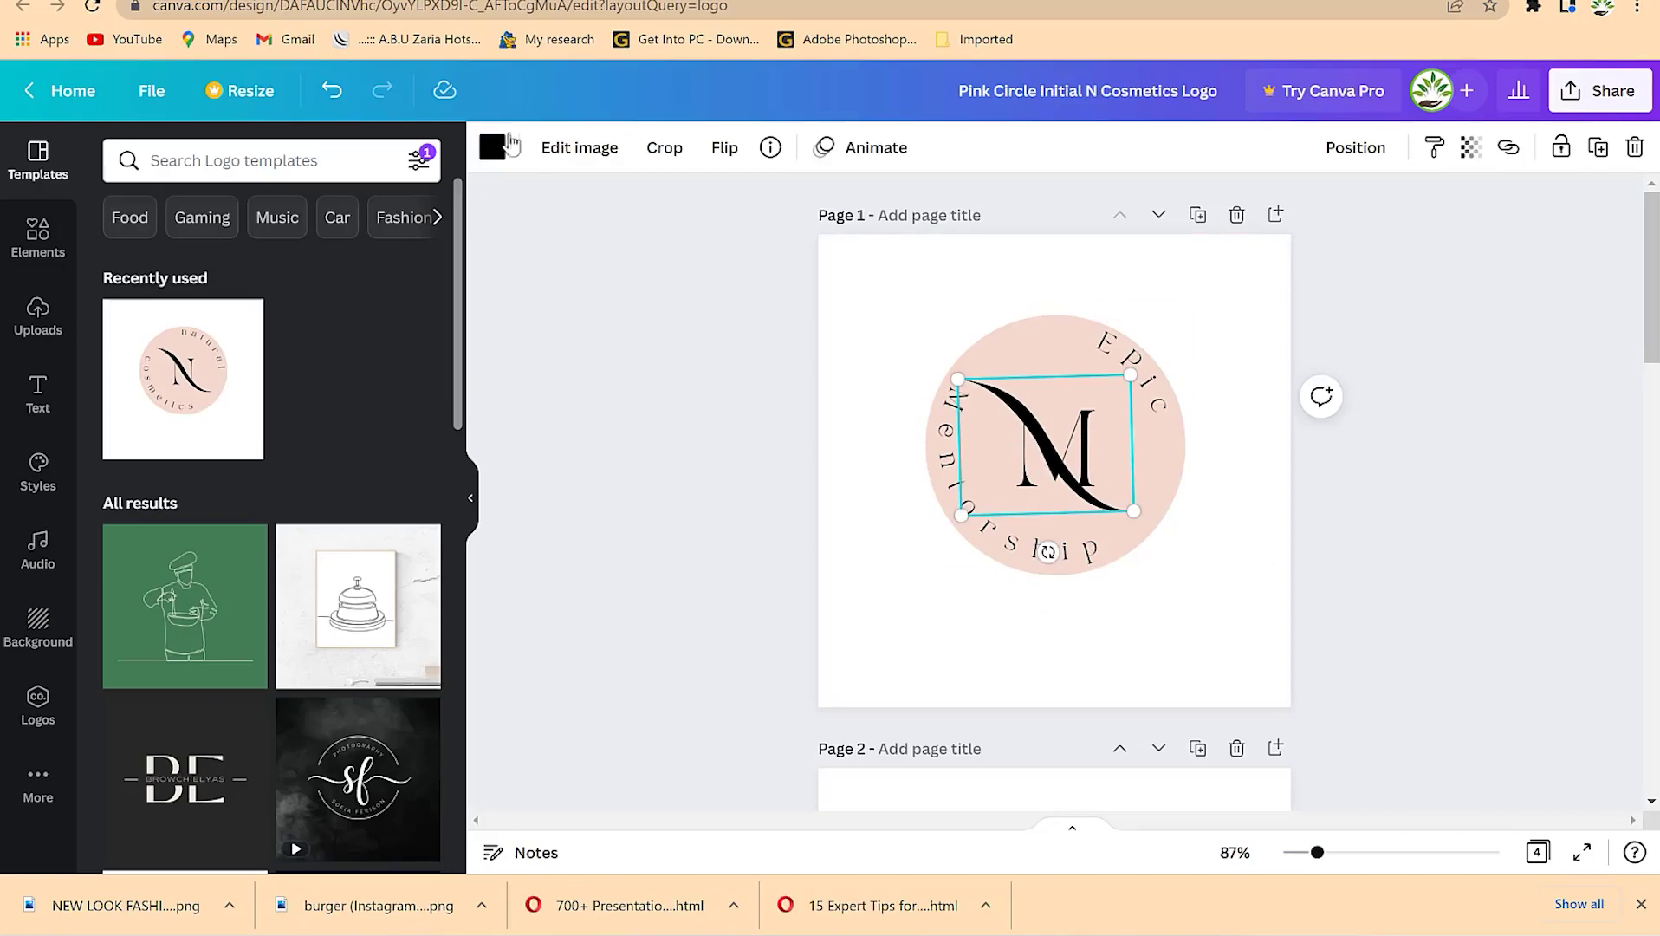
- Recolour the swoosh dark blue and move it below the M
click(494, 148)
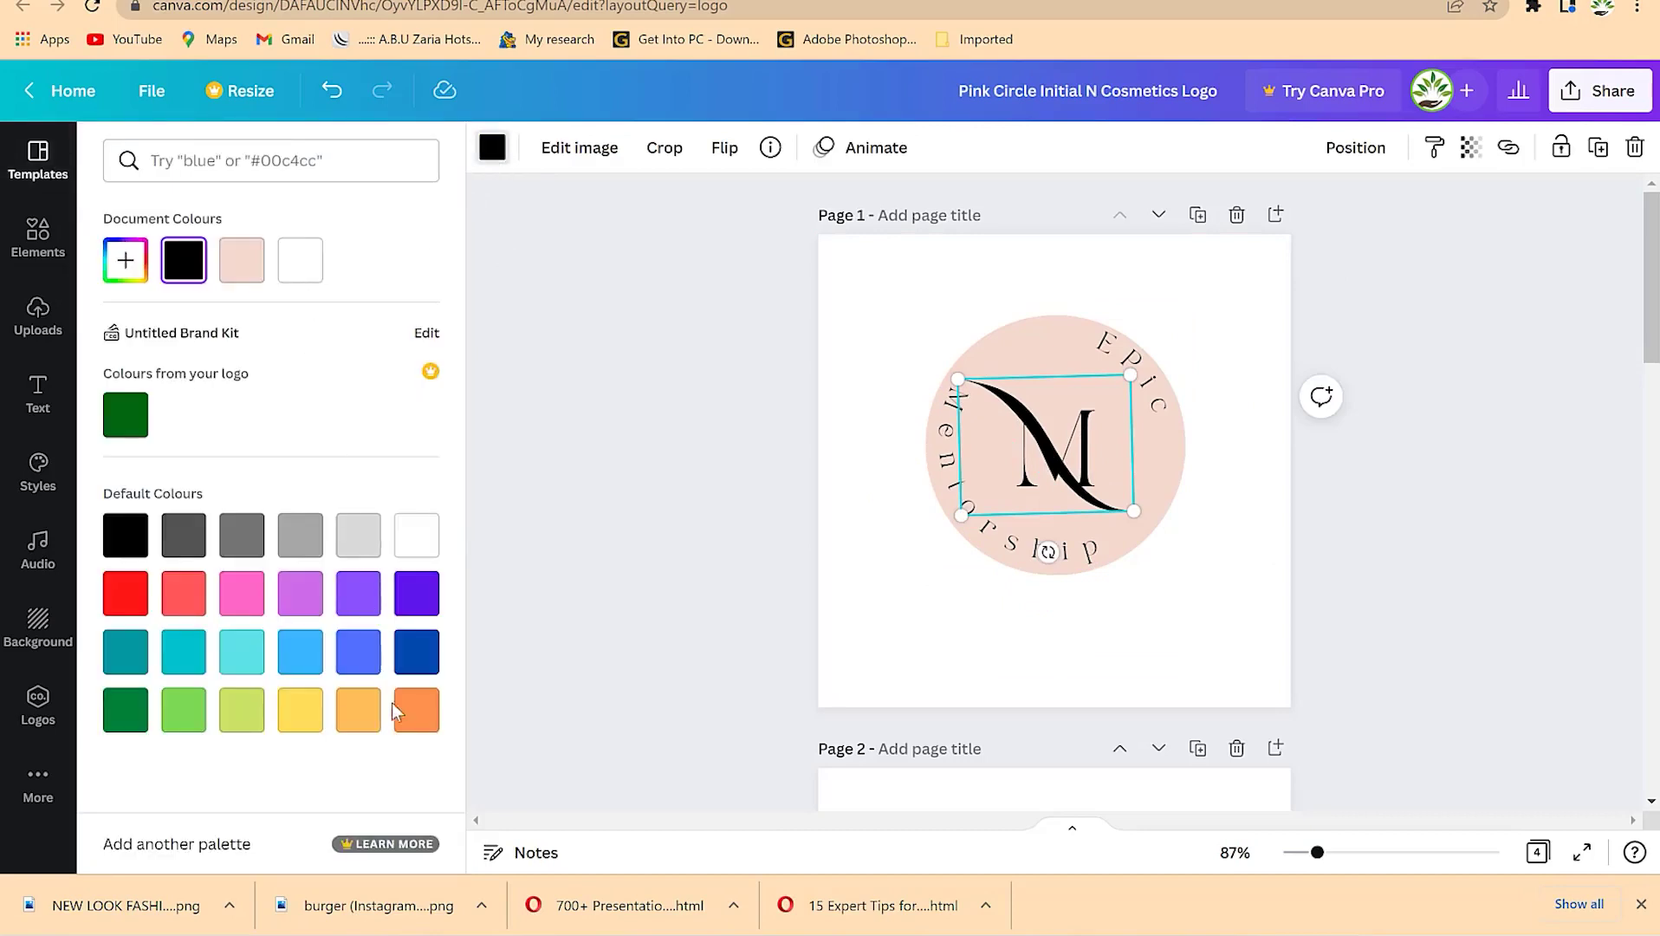
click(362, 722)
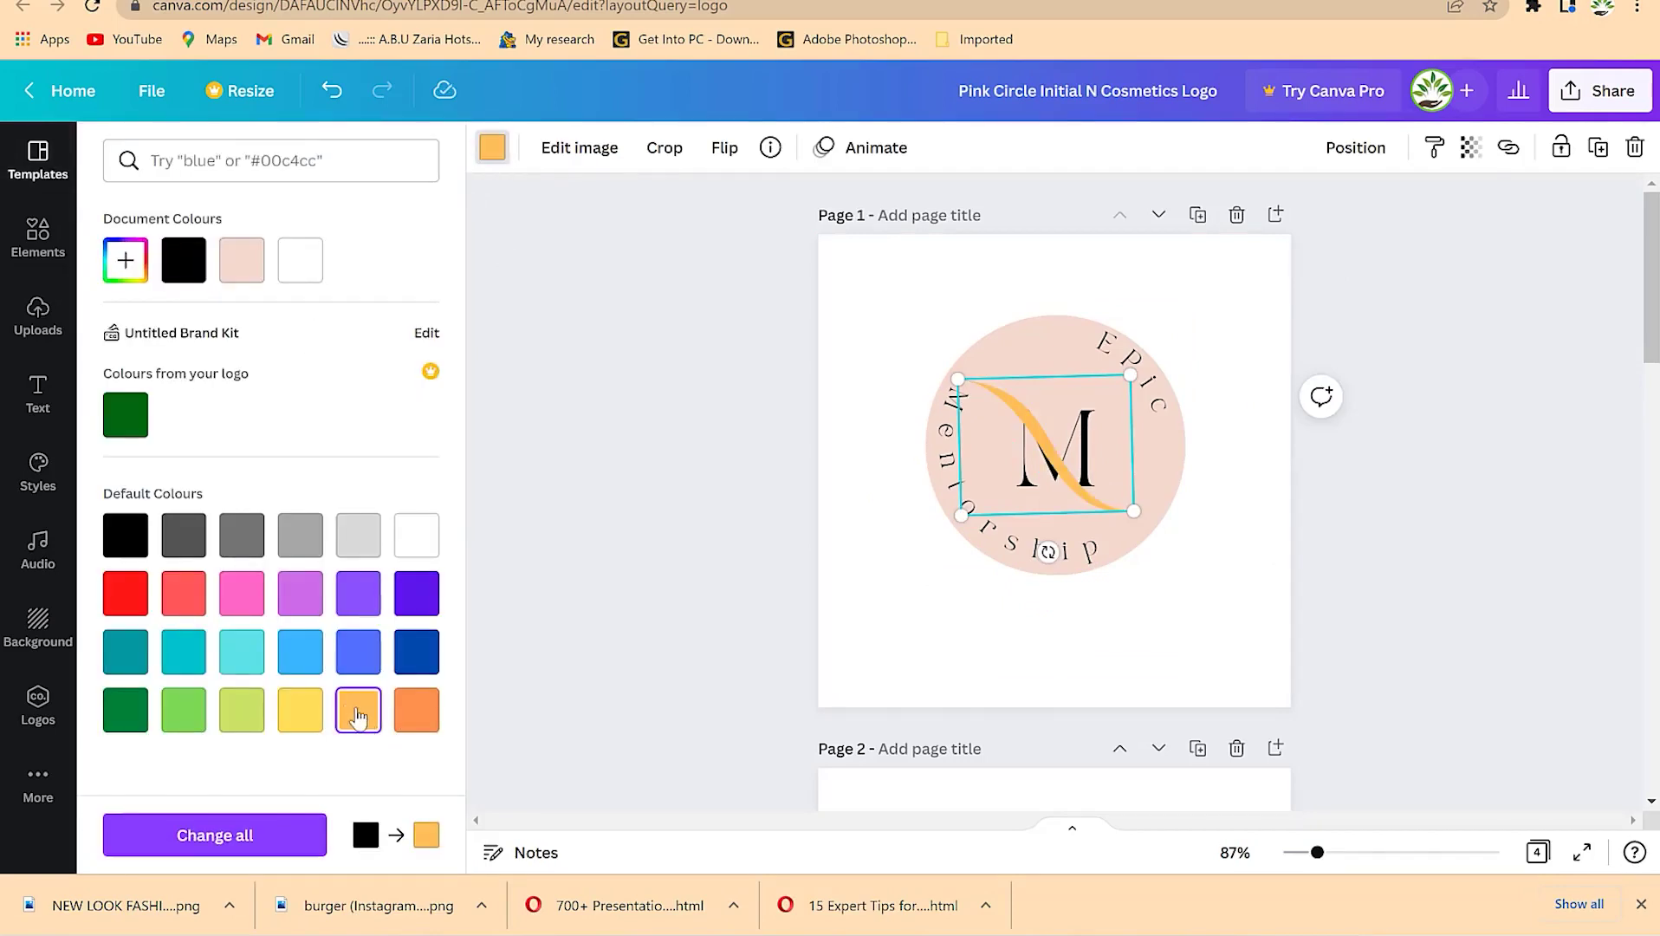
click(408, 668)
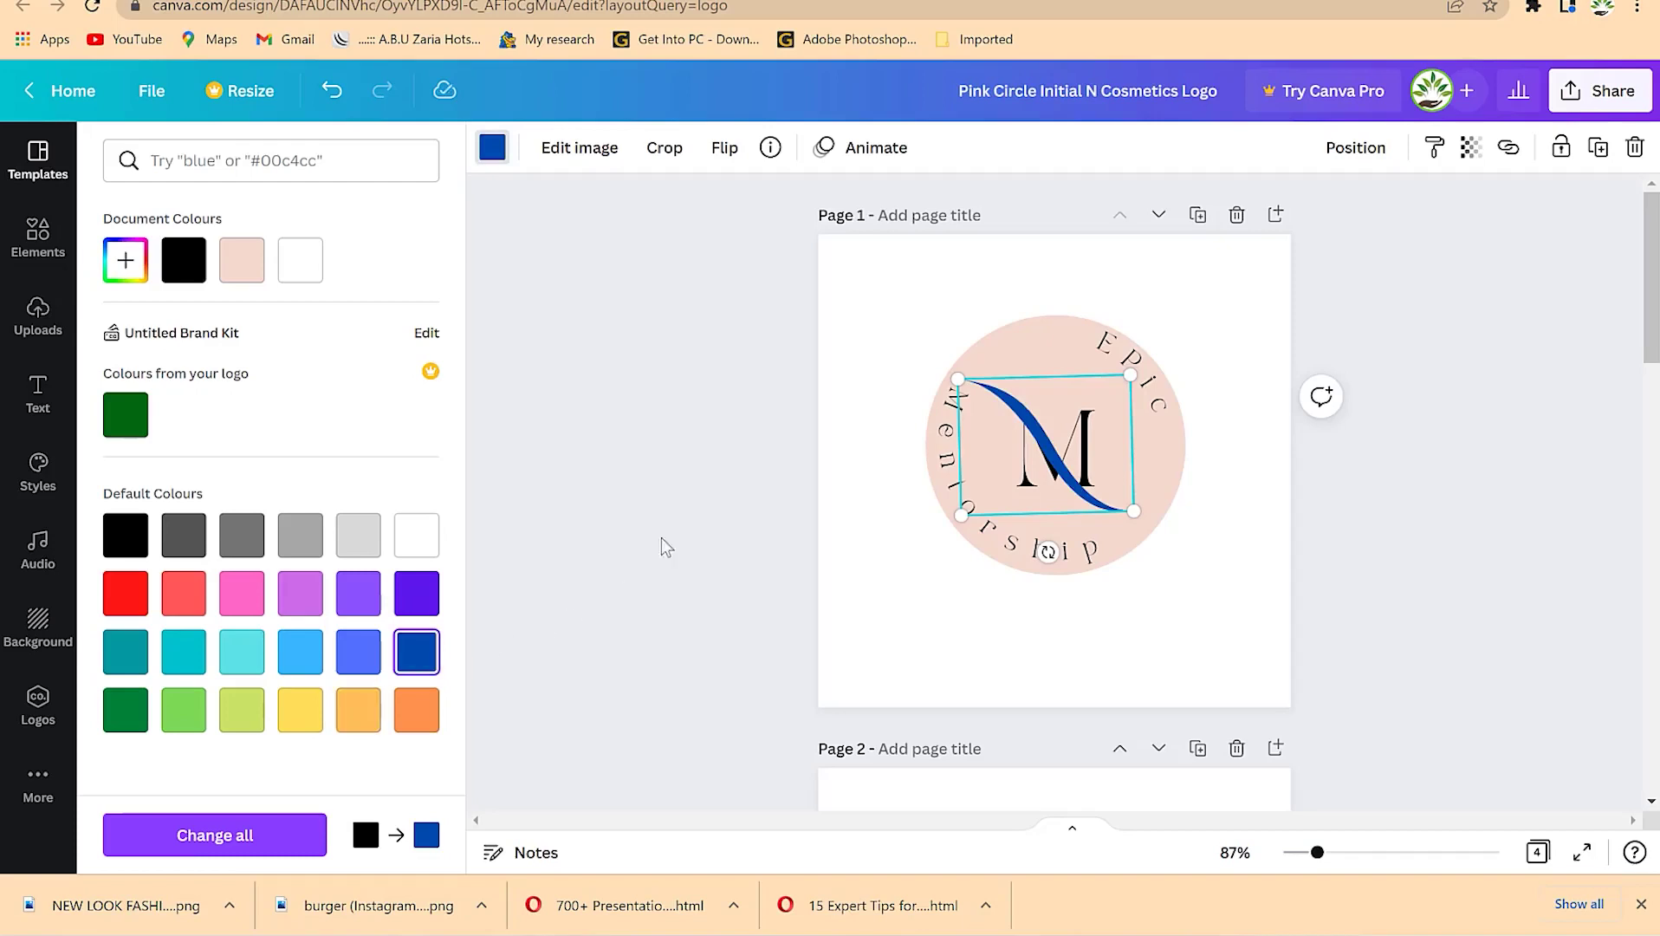
click(1098, 440)
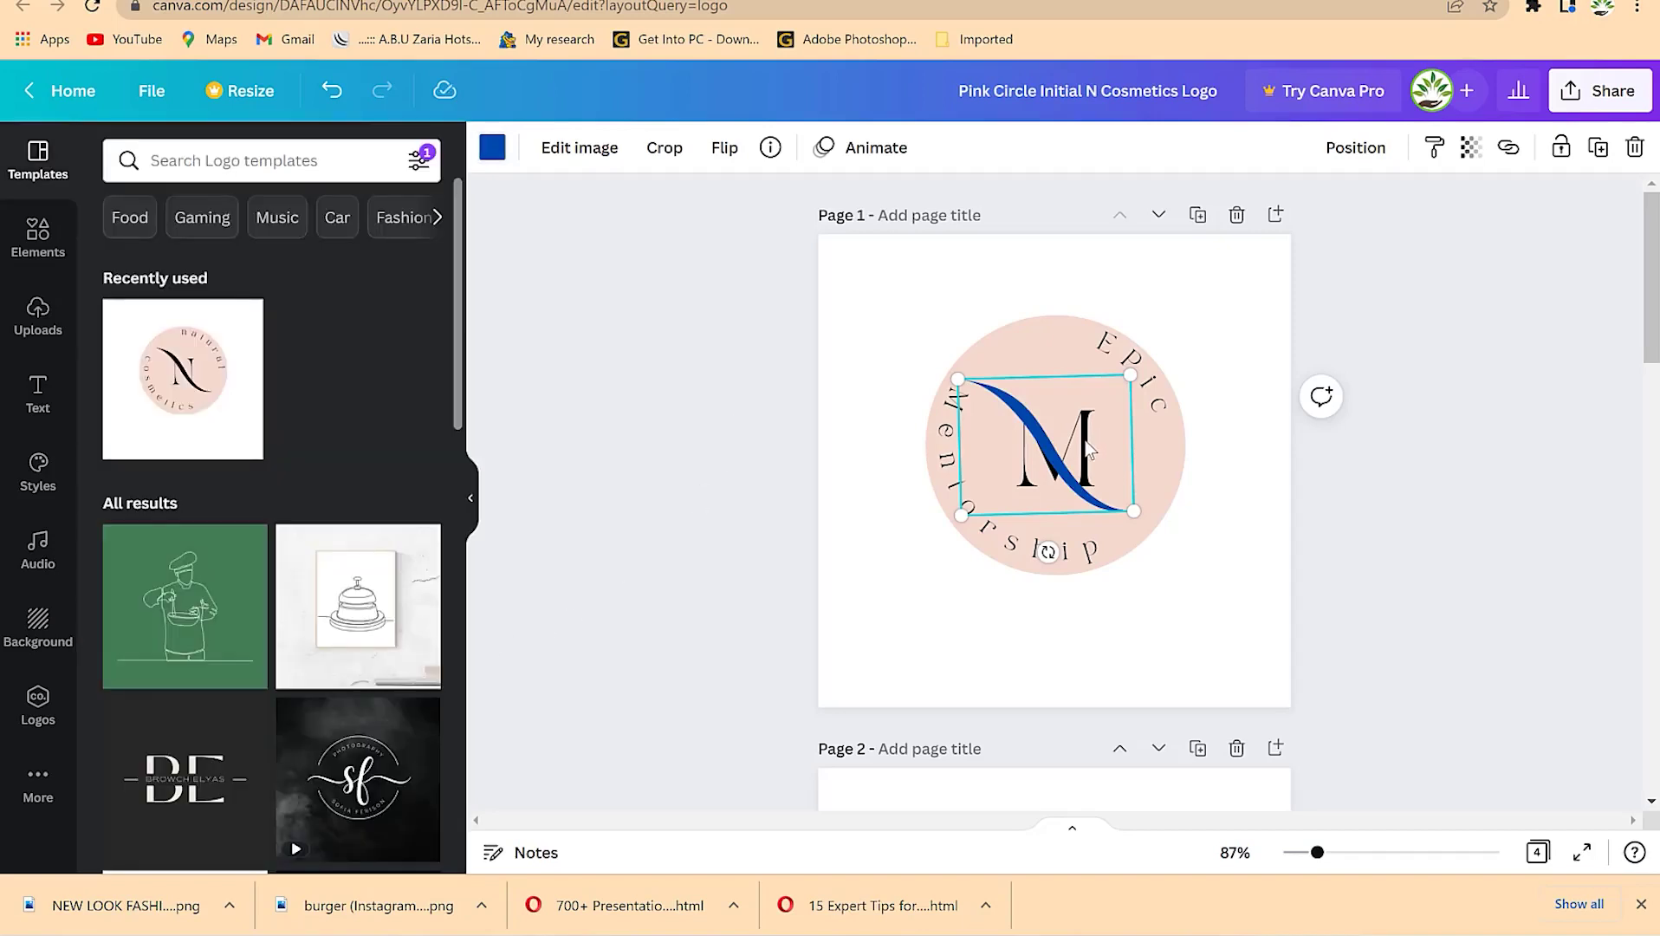
drag(1083, 433, 1086, 494)
- Give the letter M the same dark blue text colour
click(1079, 434)
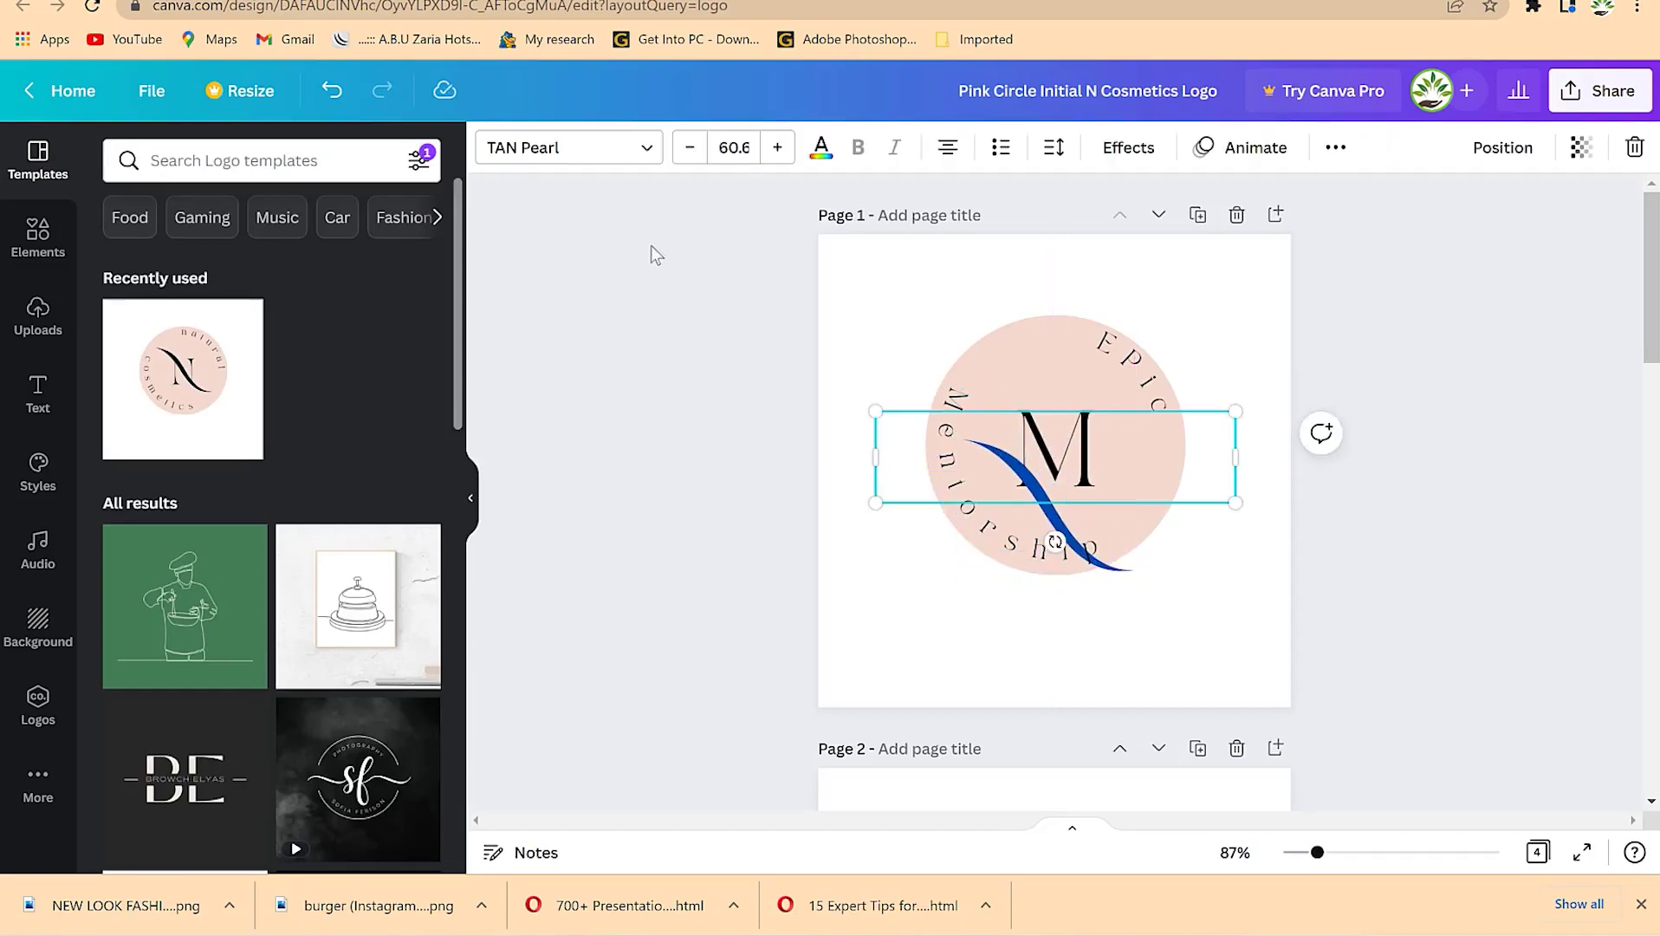
click(823, 149)
click(242, 260)
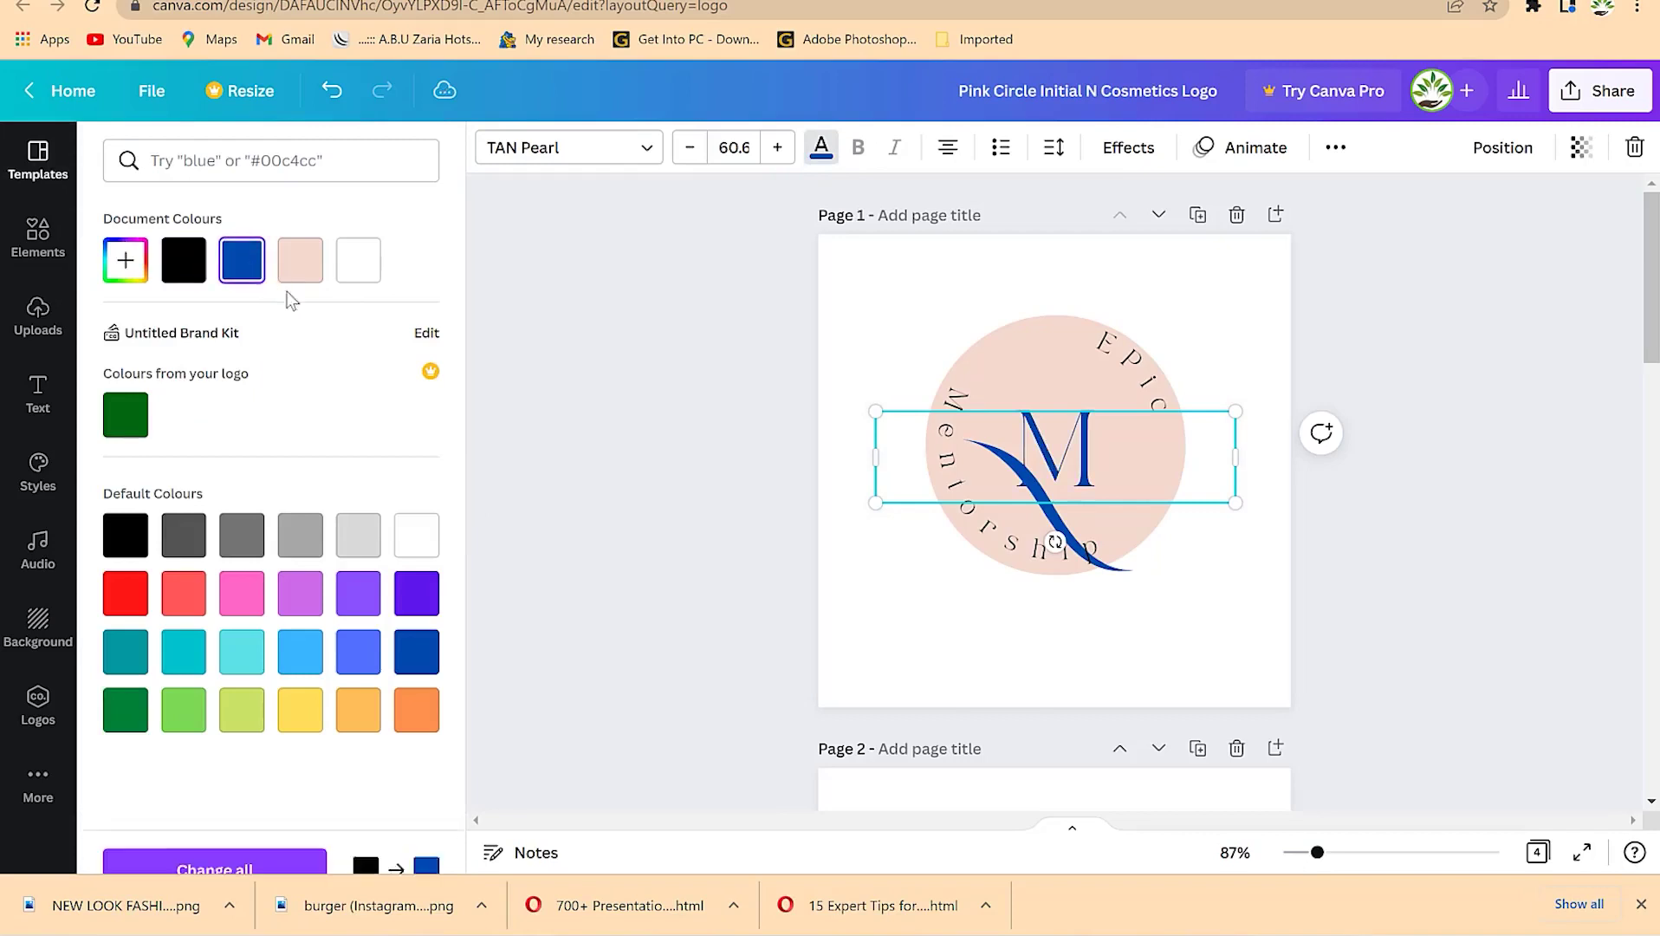
key(Escape)
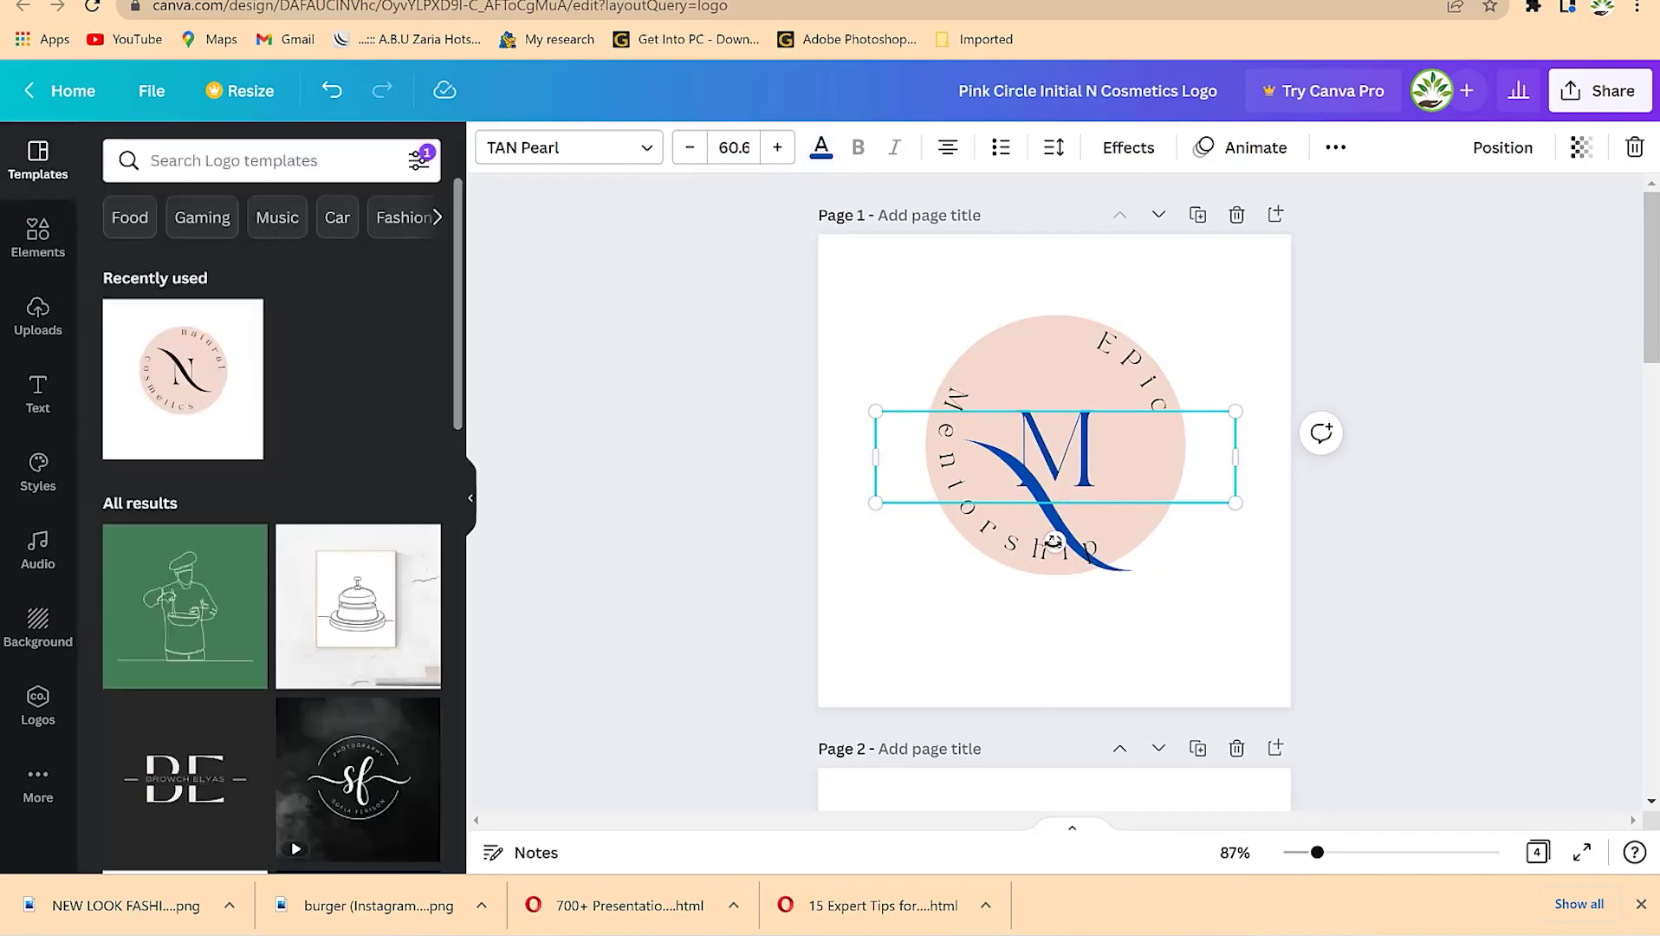
- Place the blue swoosh diagonally across the blue M, nudged into line with it
click(1107, 556)
click(1083, 537)
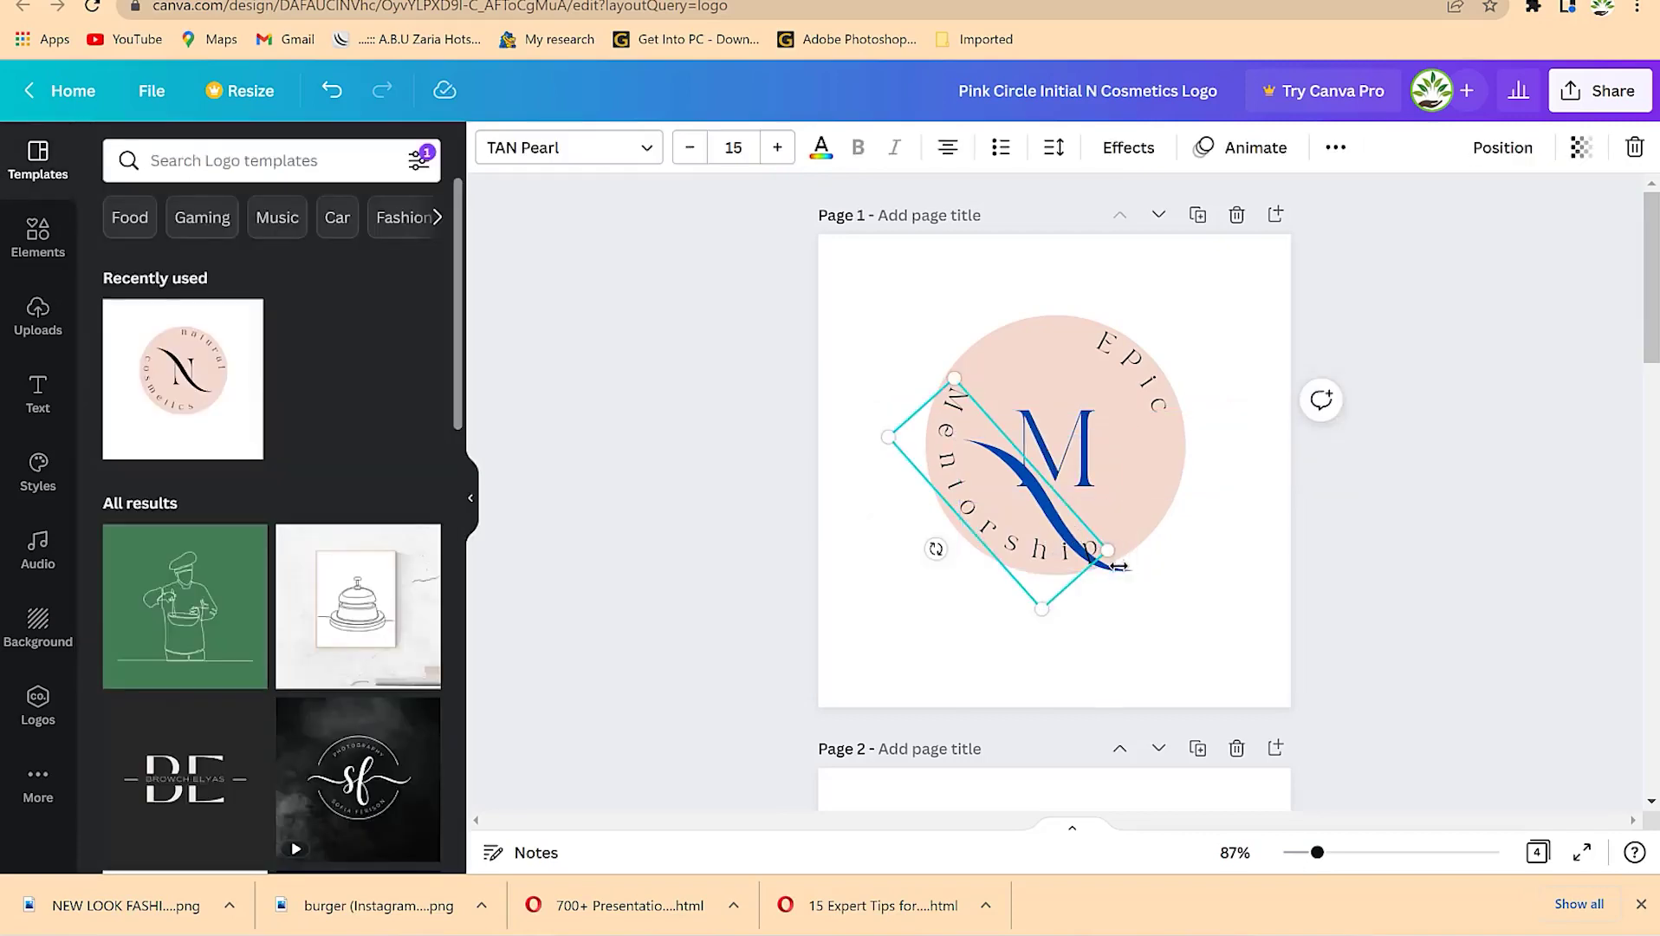
drag(1107, 512, 1091, 422)
click(1249, 402)
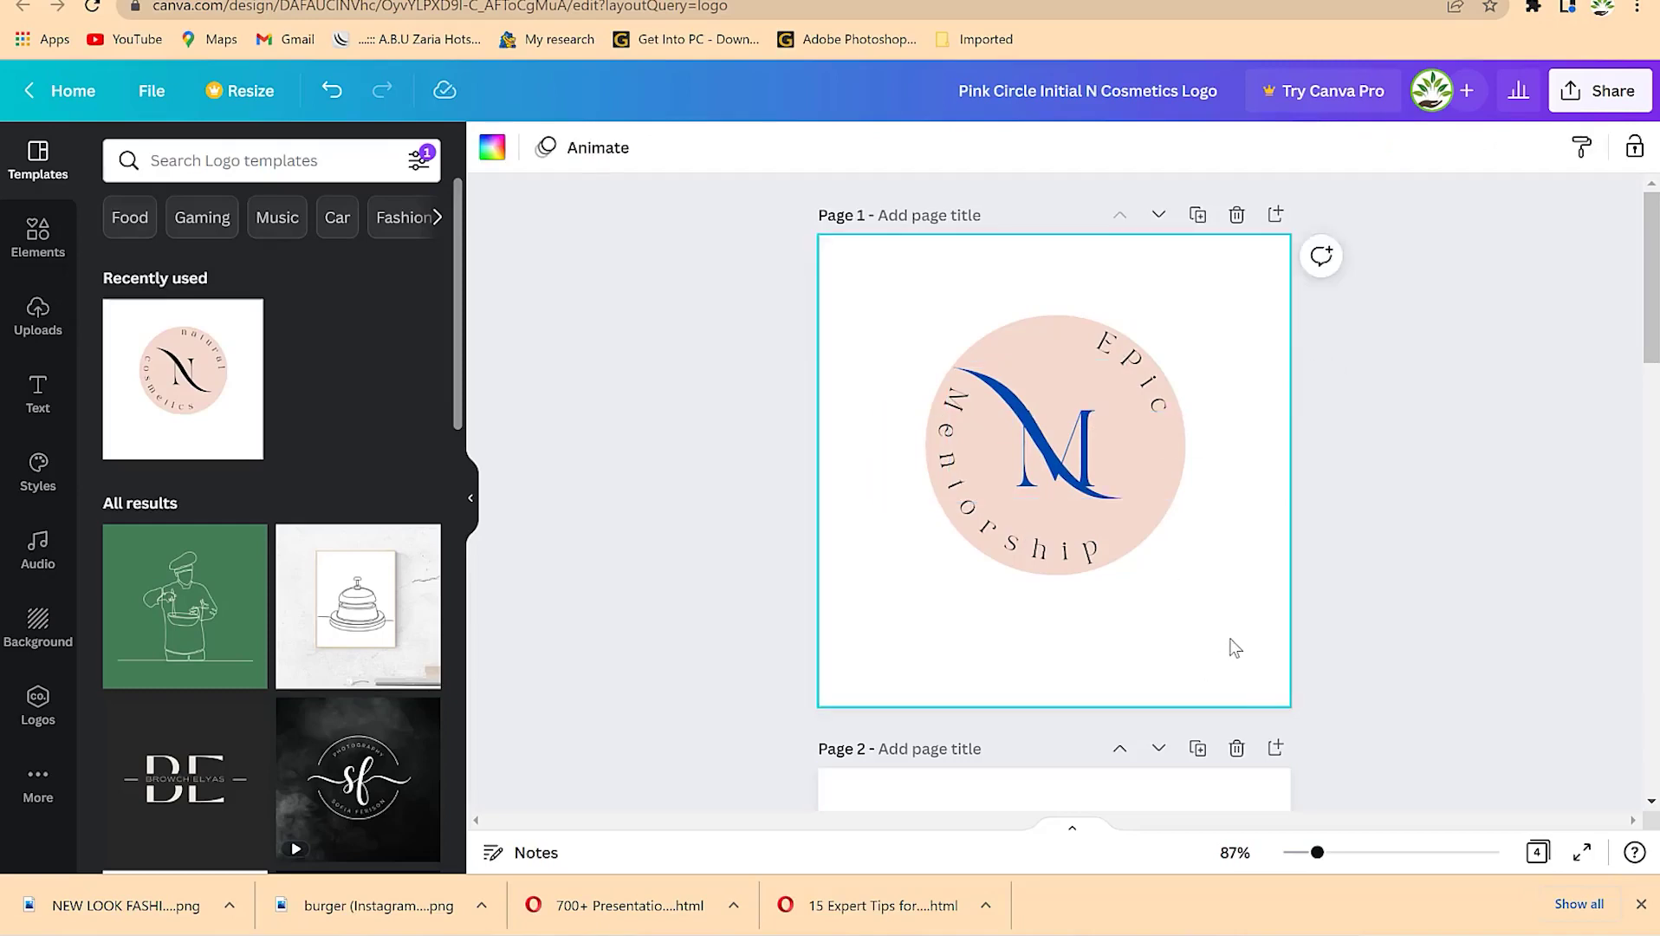
drag(1039, 435, 1042, 447)
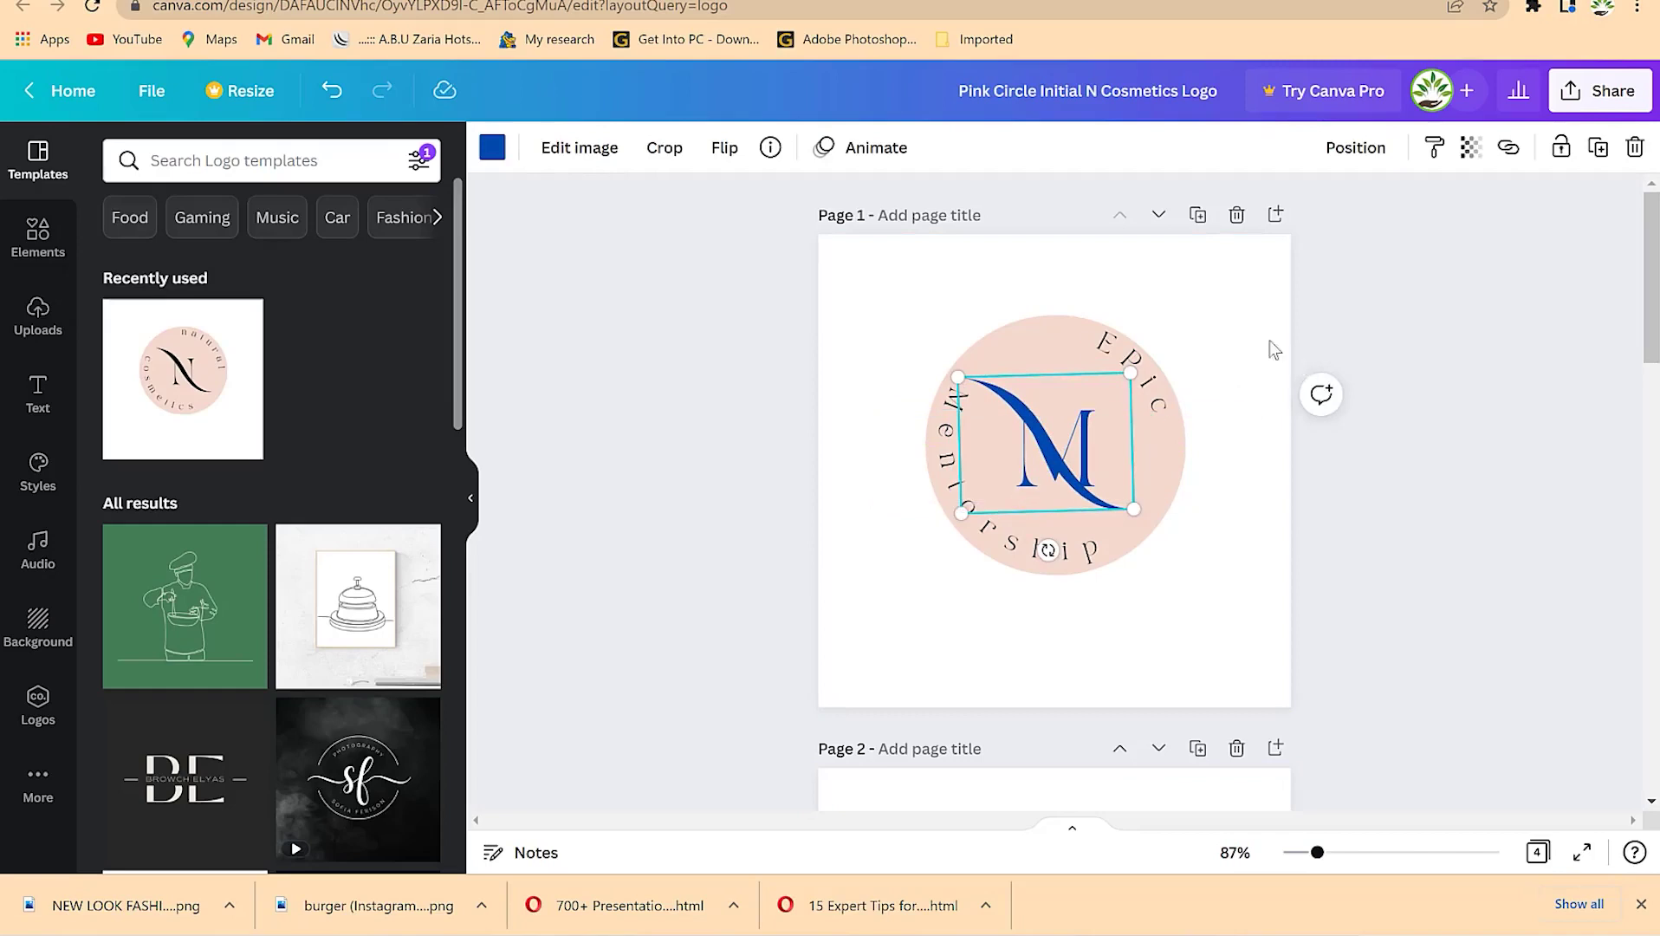
click(1289, 417)
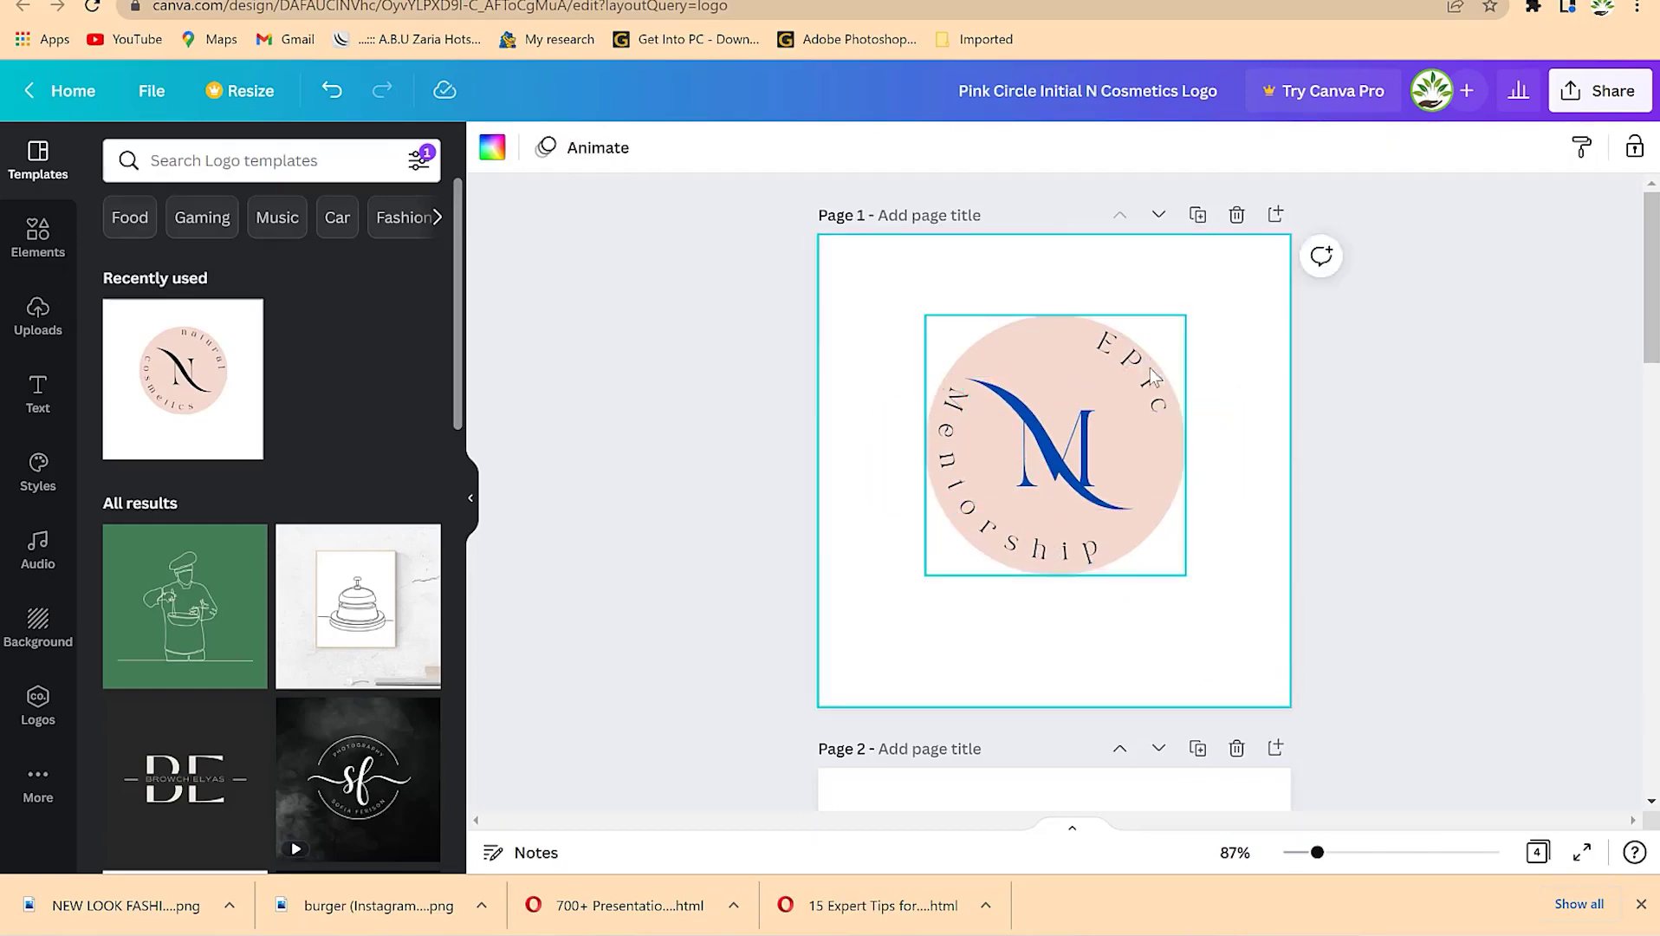
click(1156, 478)
click(1143, 526)
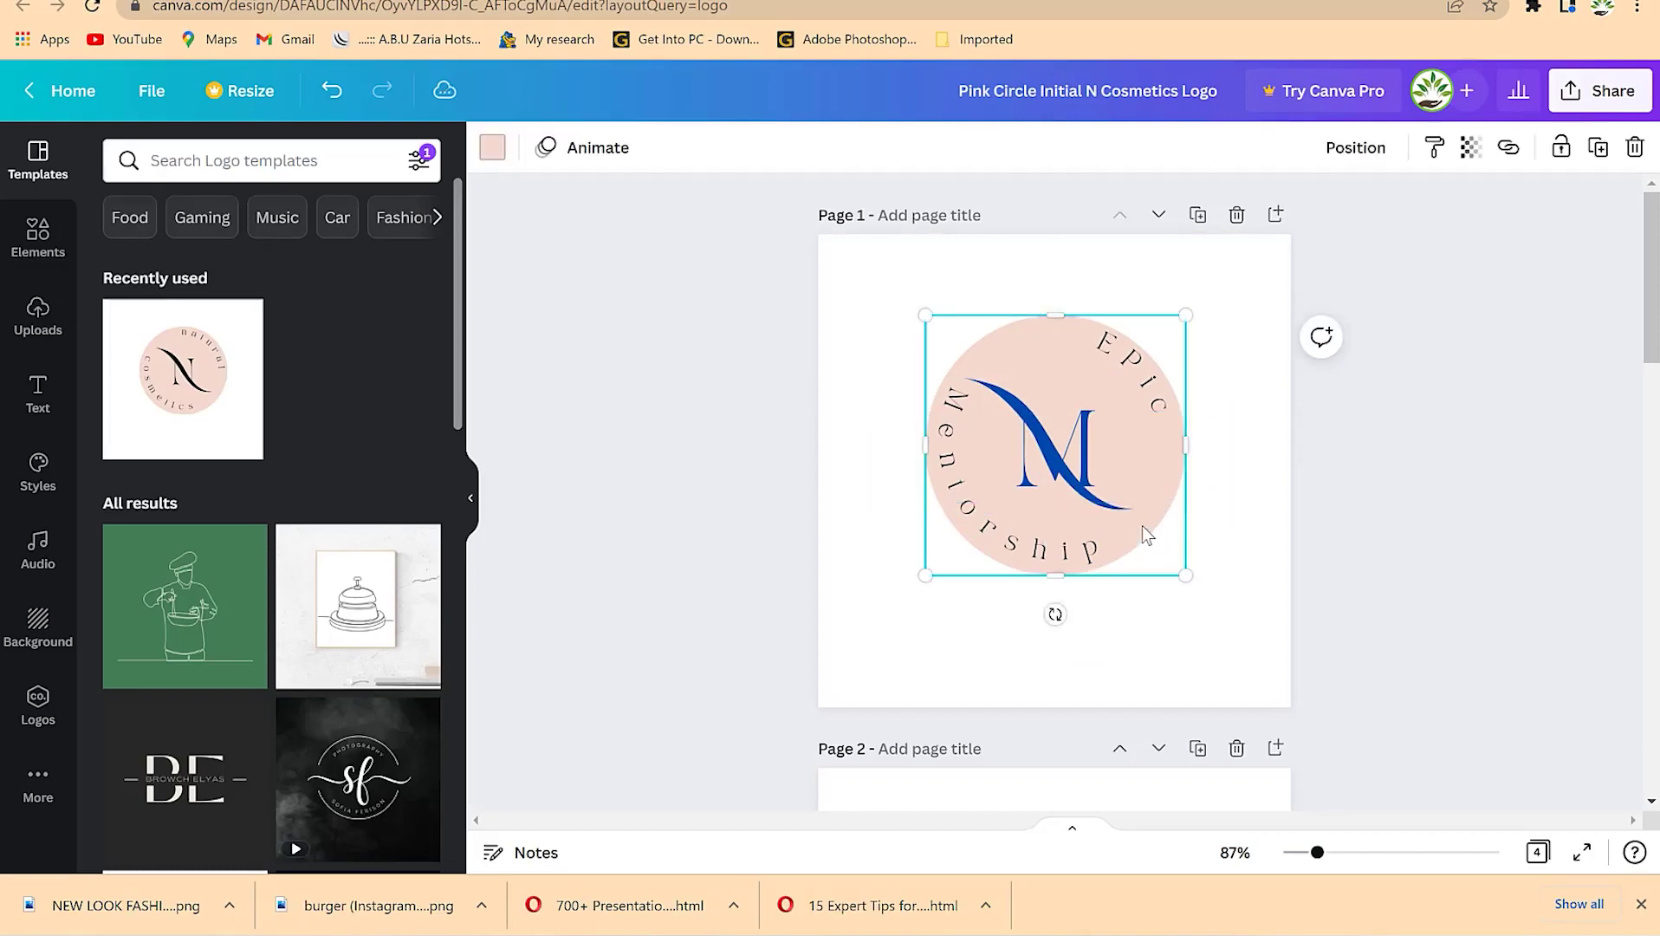
- Make the circle light grey and the curved 'Epic' text red
click(492, 148)
click(358, 535)
click(1136, 368)
click(821, 149)
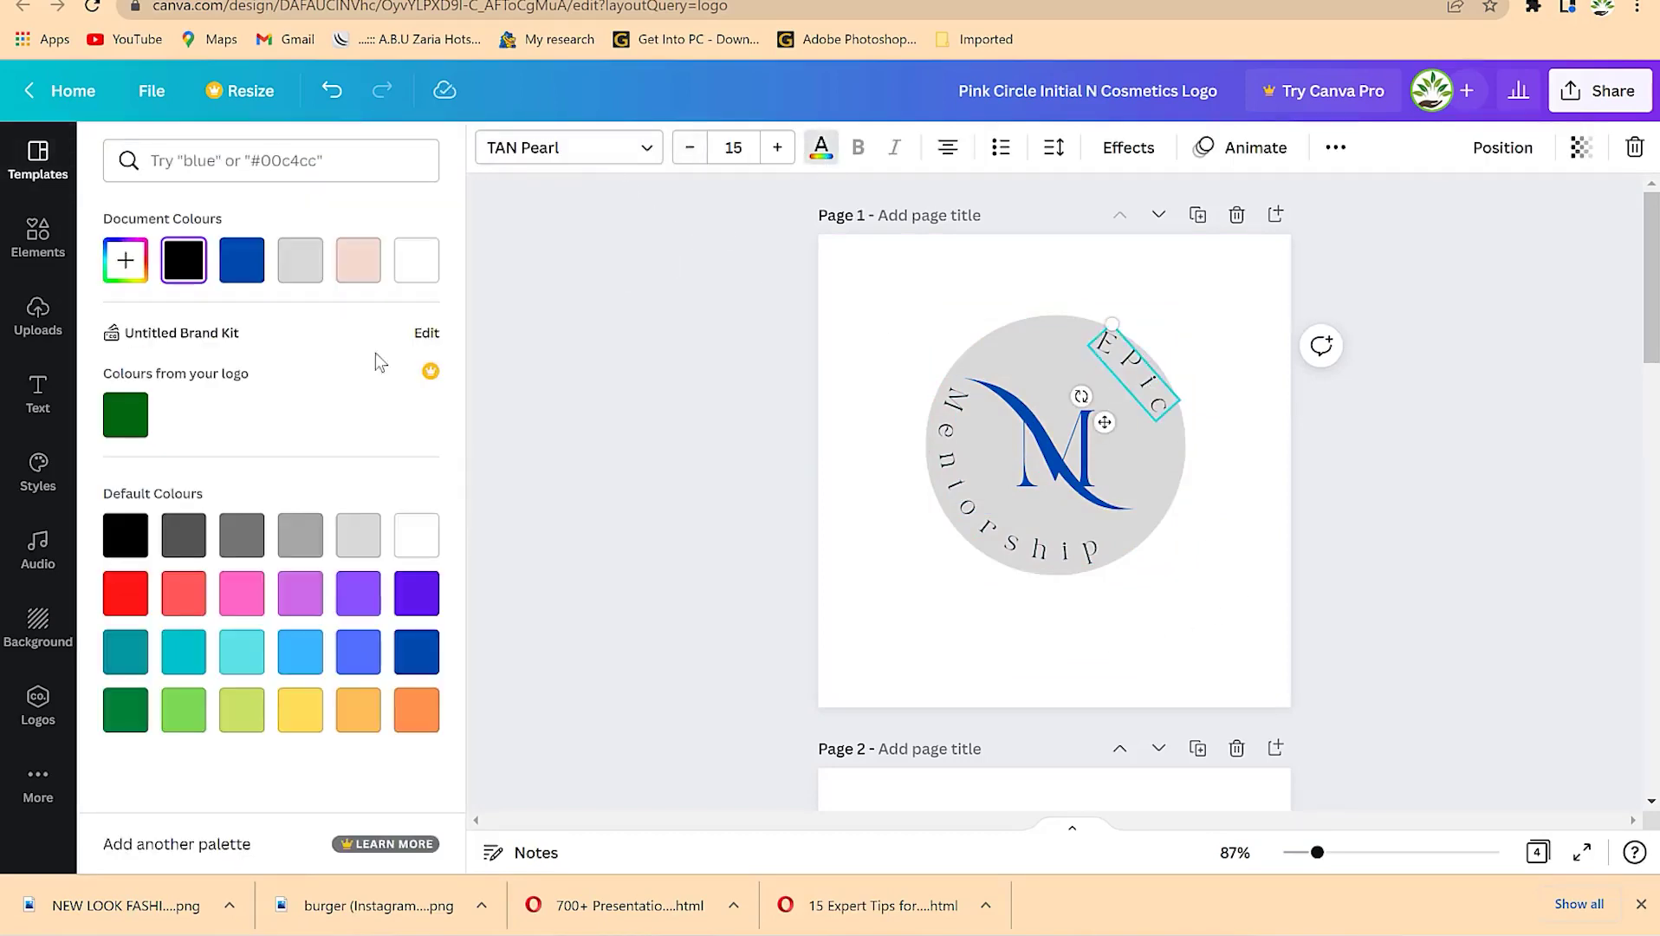
click(290, 719)
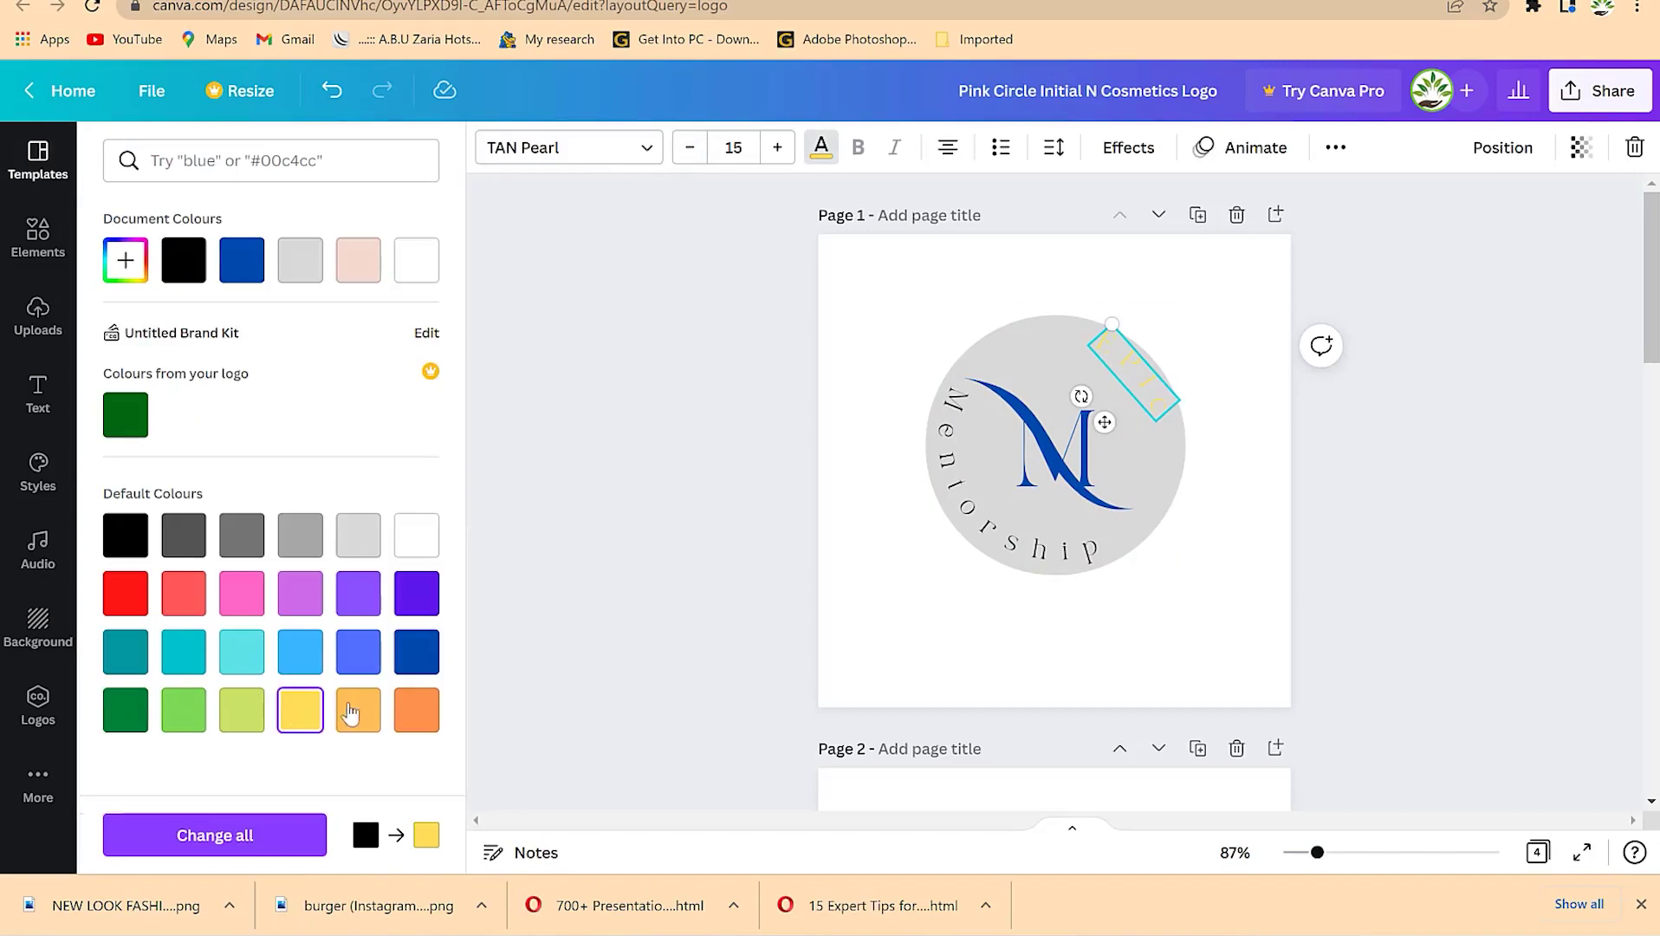
click(423, 709)
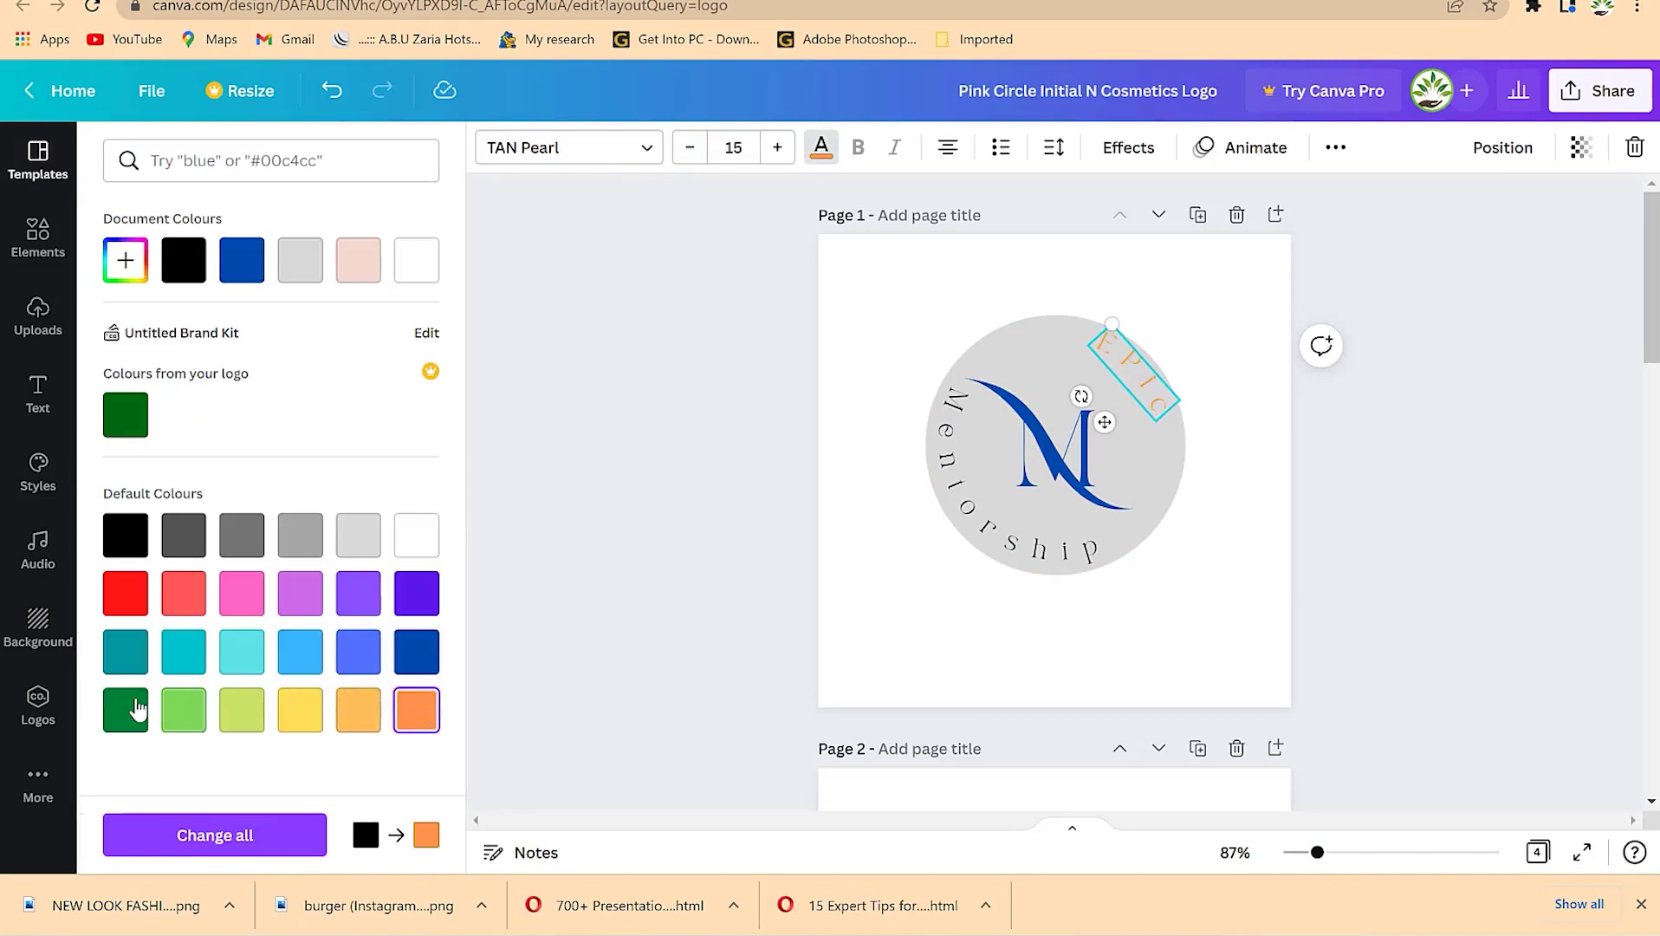
click(139, 708)
click(407, 651)
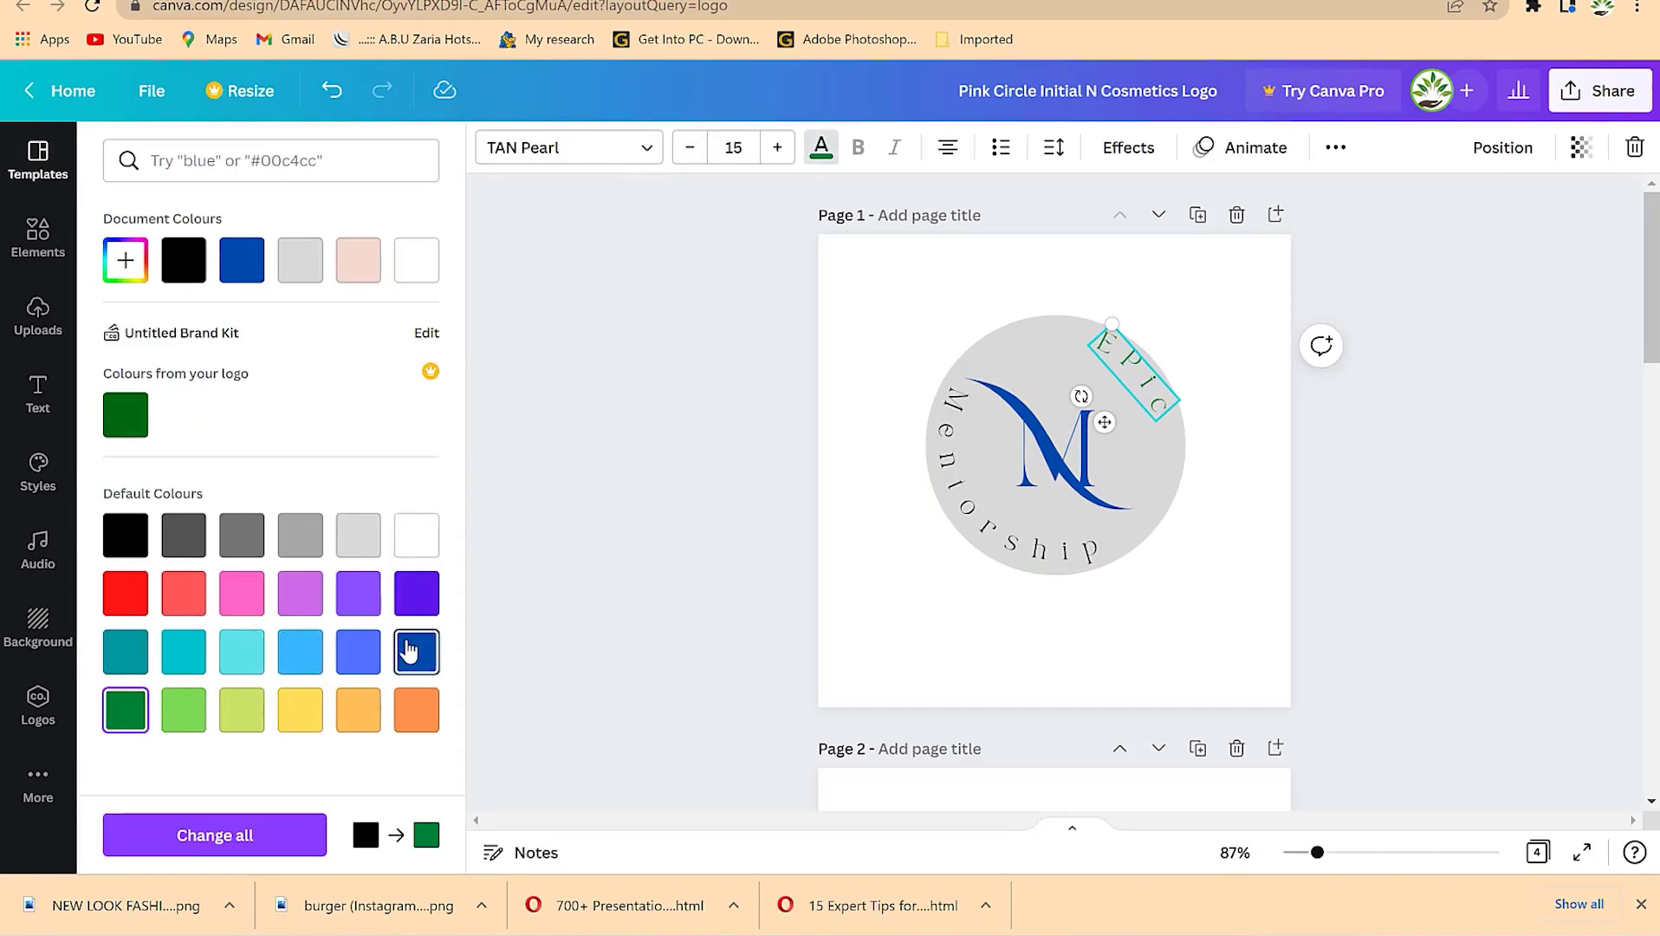
click(182, 274)
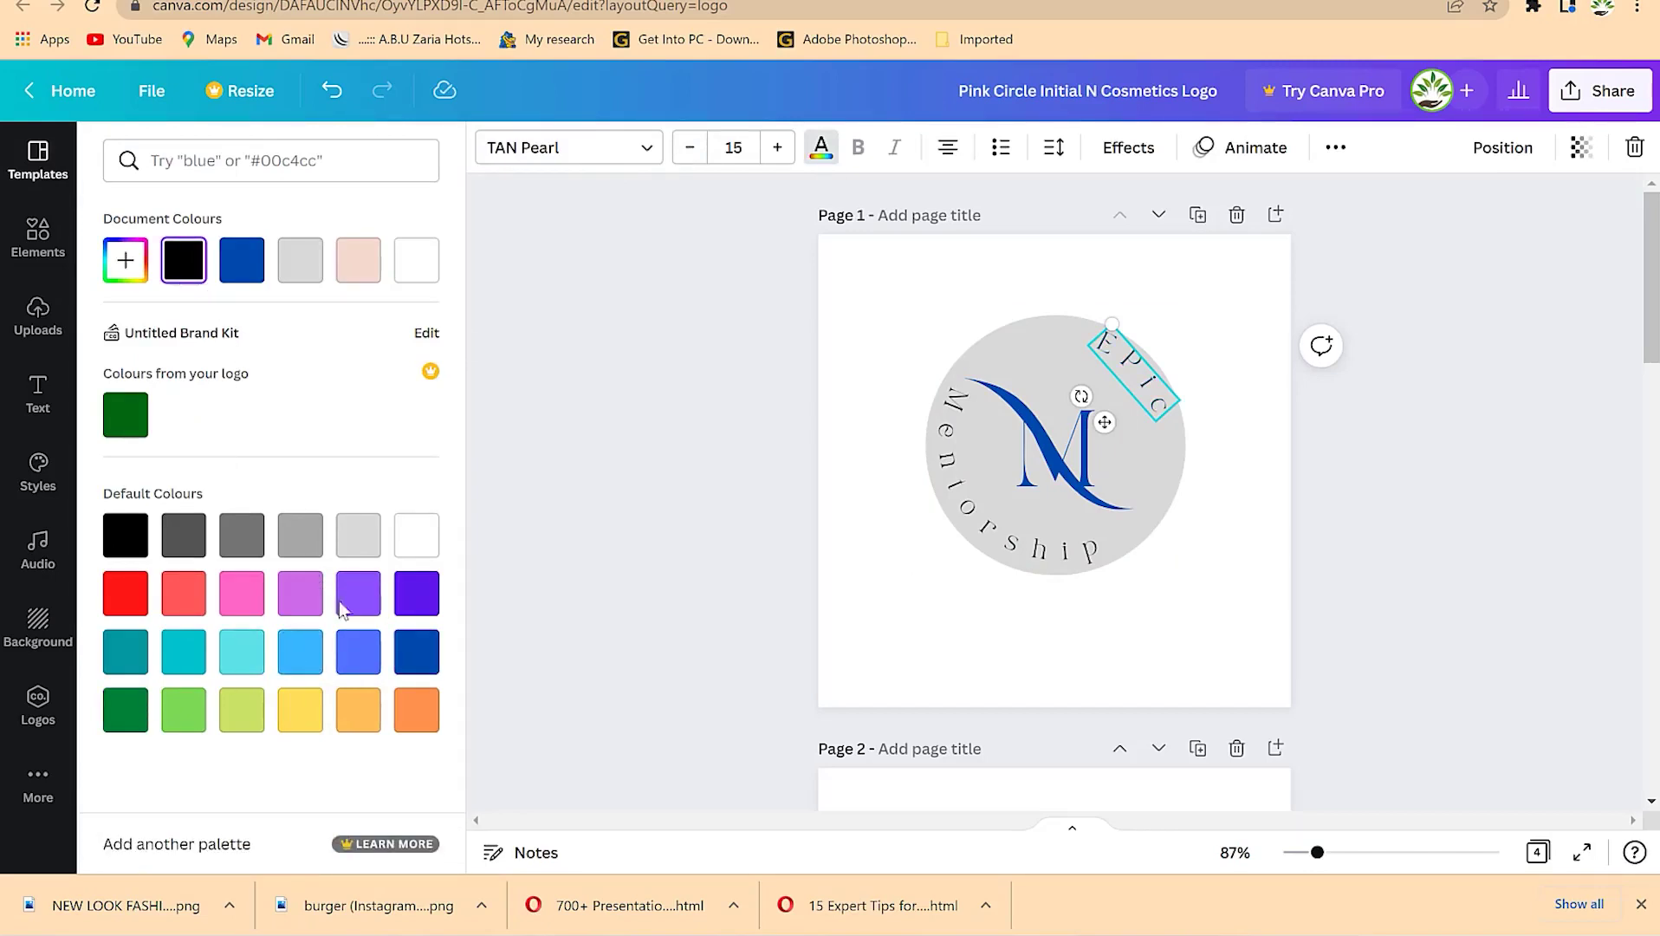
click(120, 605)
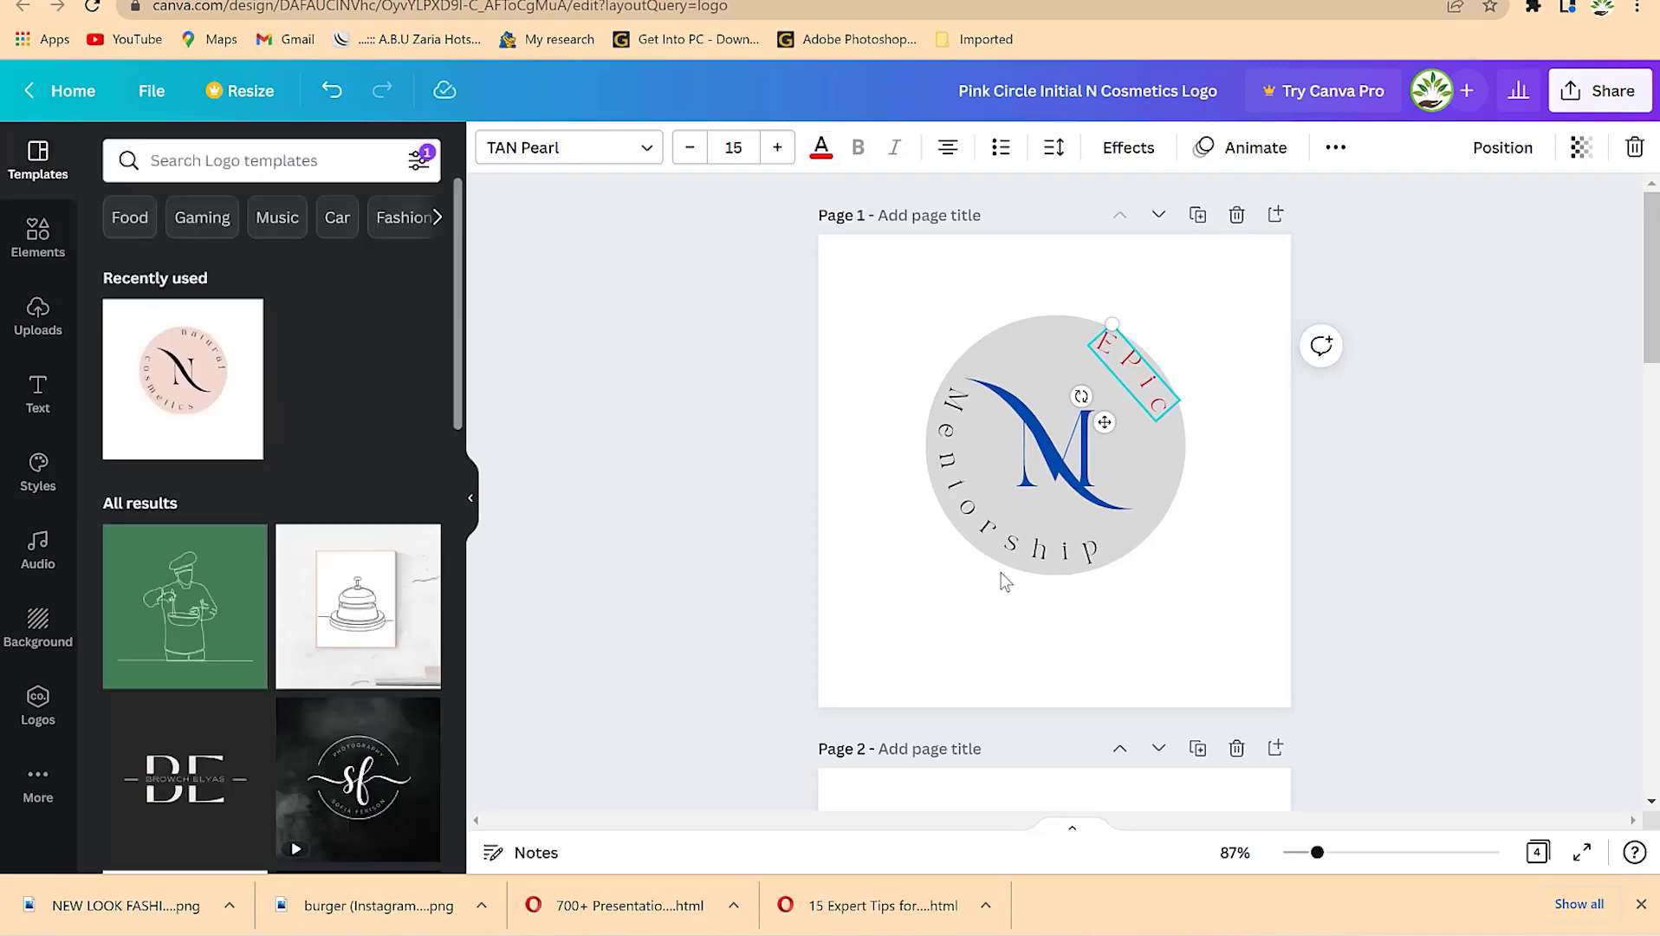
- Turn the curved 'Mentorship' text red as well
click(969, 511)
click(820, 148)
click(415, 259)
click(1191, 614)
drag(902, 615, 1187, 315)
click(1053, 508)
click(1026, 632)
scroll(1026, 632, down, 5)
scroll(1030, 512, up, 5)
click(1031, 512)
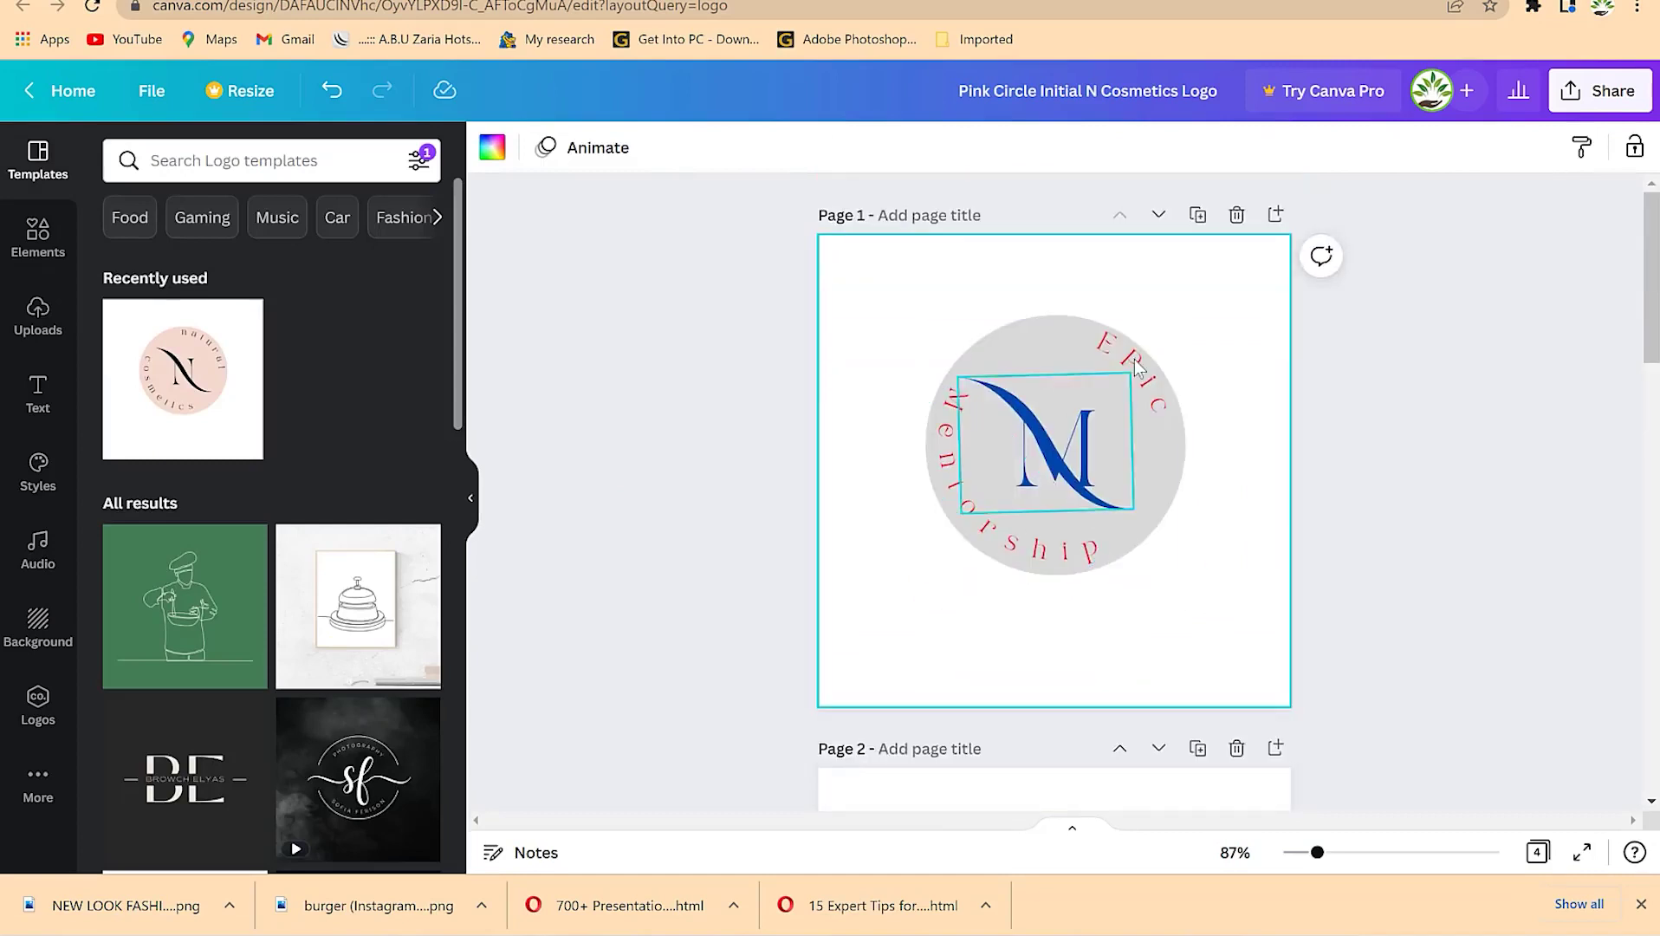
- Change page 2's 'cosmetics' to 'Mentorship' on one line, centred under the N
scroll(1032, 537, down, 5)
double_click(1023, 559)
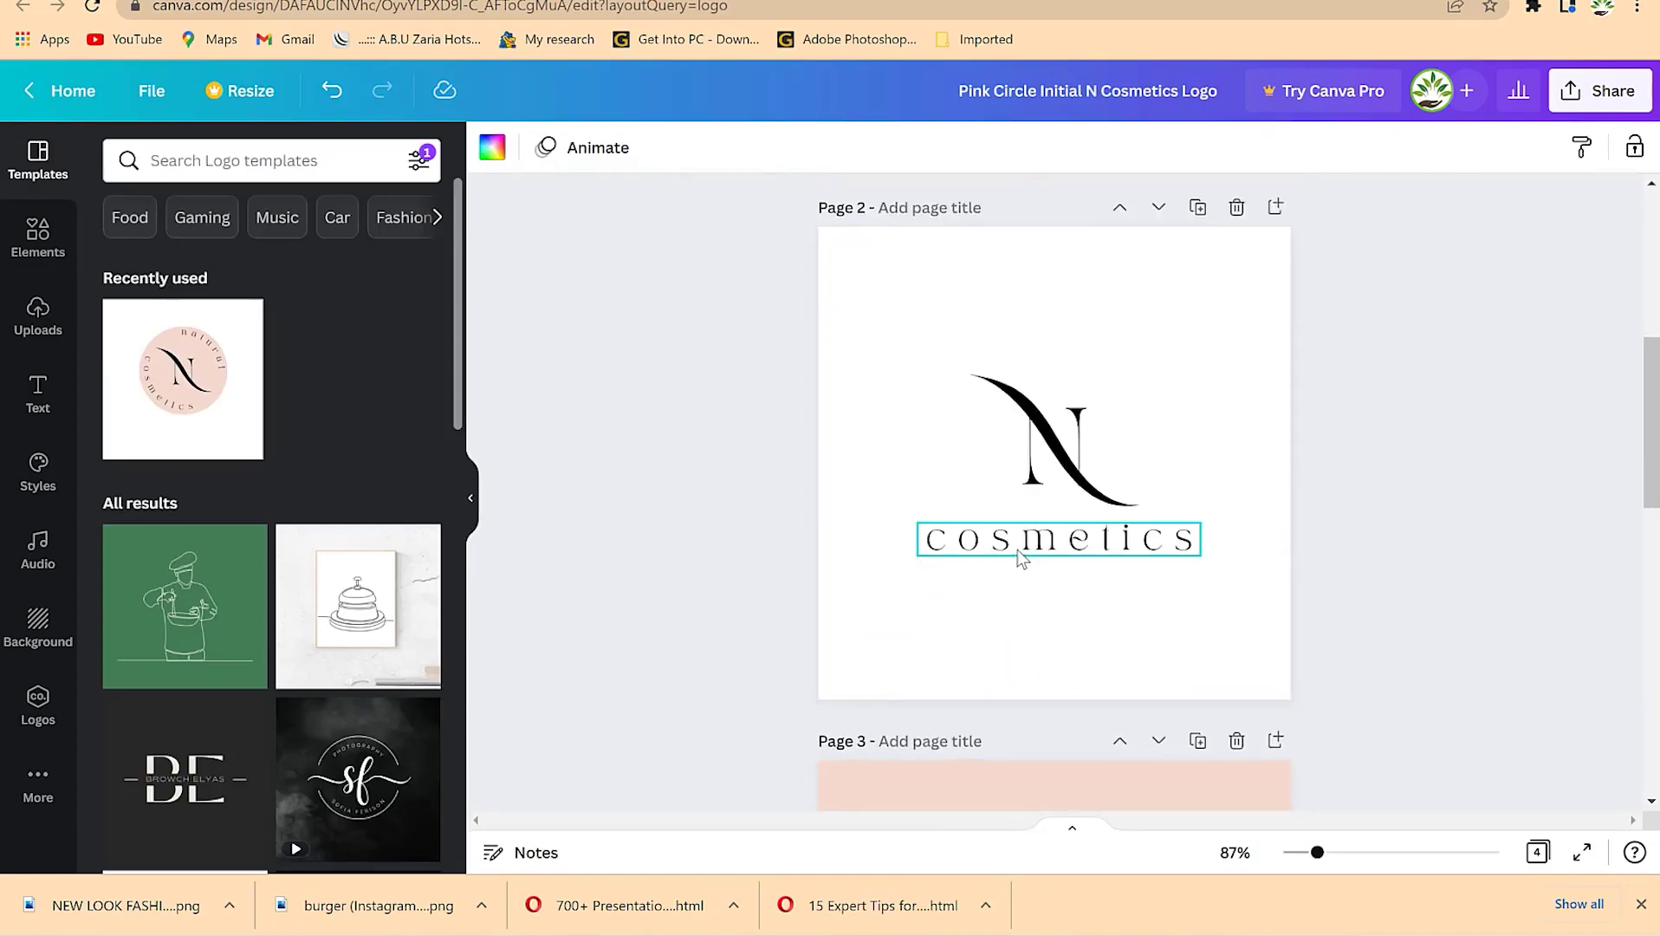
text(Mentorship)
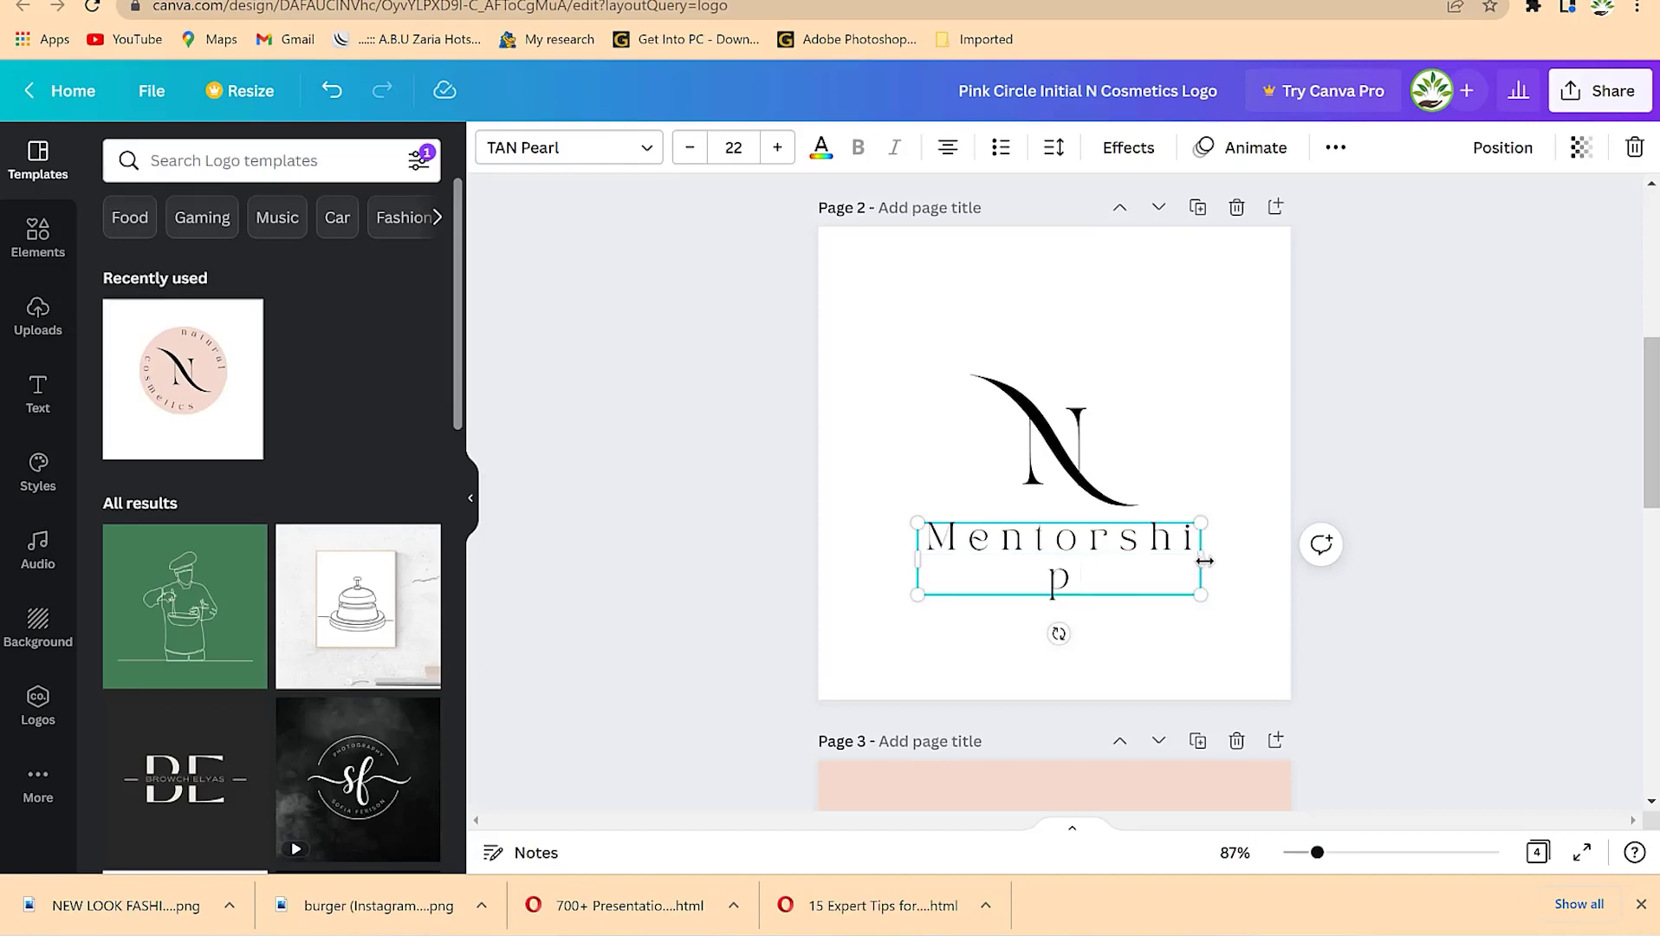
drag(1204, 561, 1245, 546)
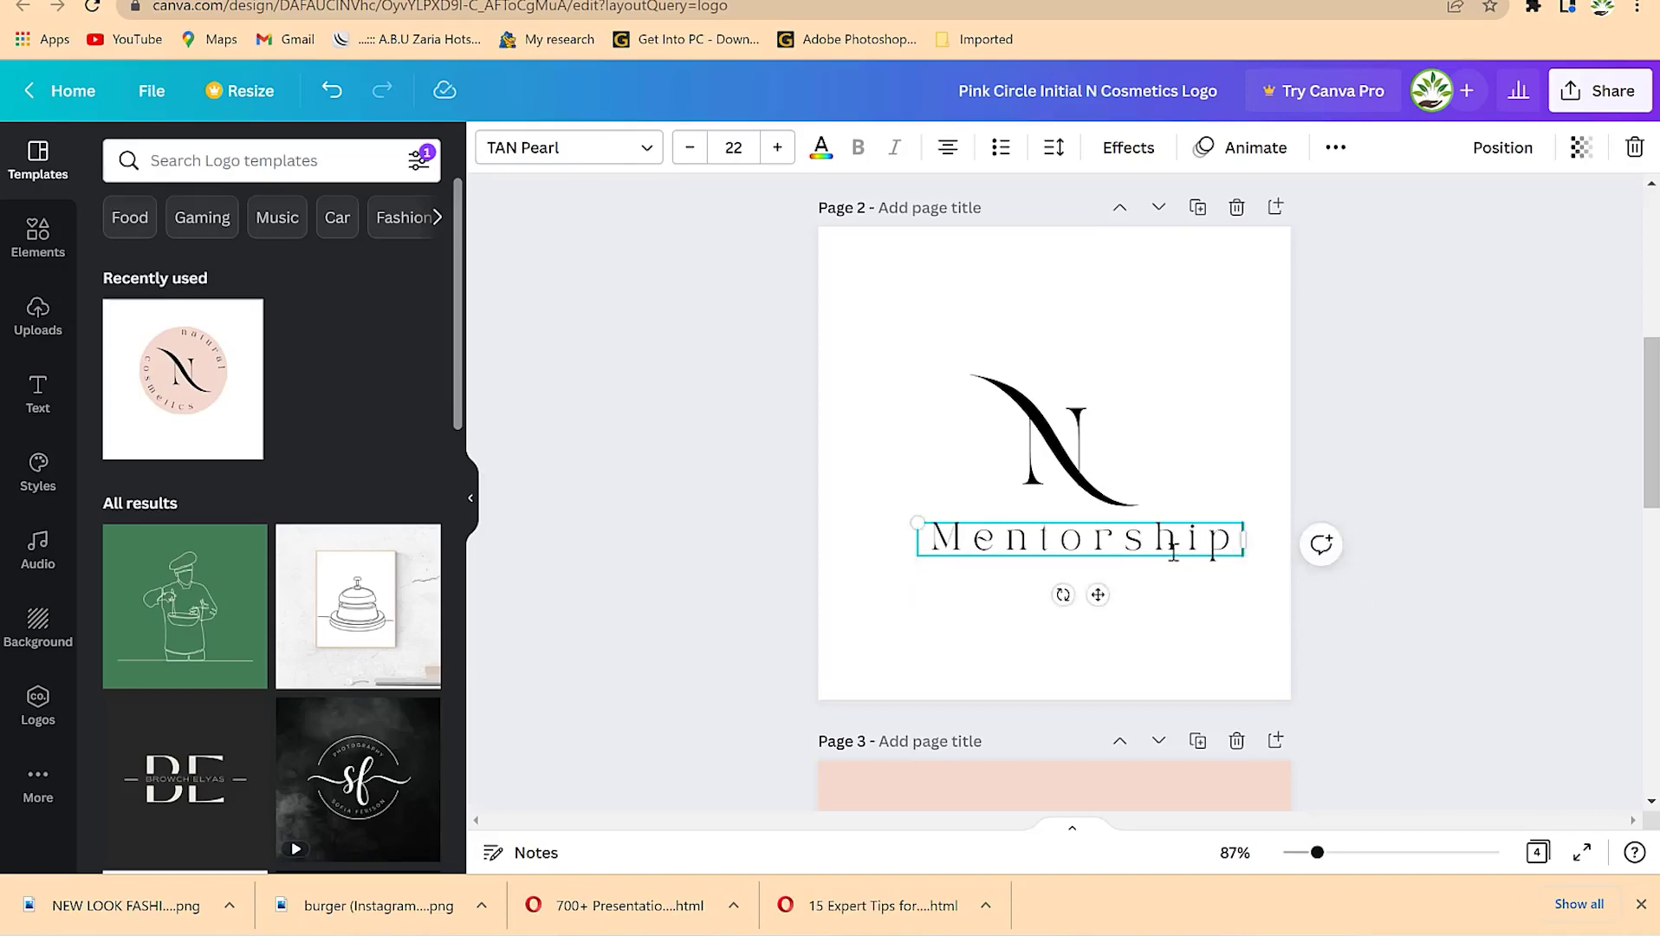
drag(1098, 595, 1080, 593)
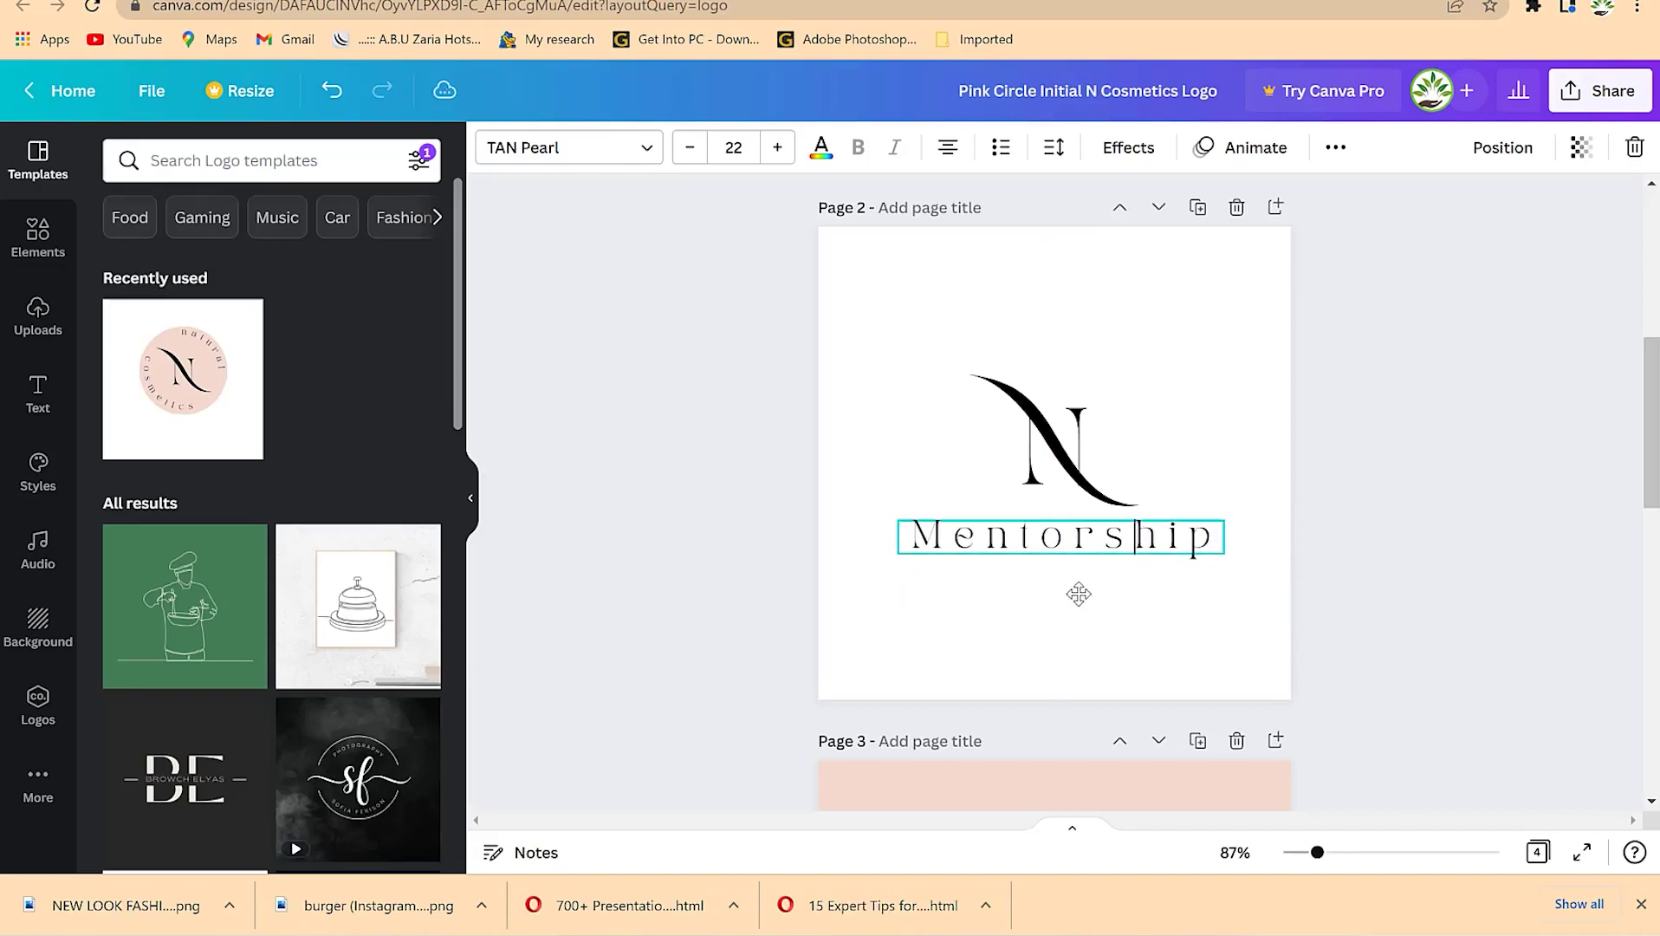
- Select the N monogram graphics on pages 2 and 3, briefly entering crop mode
click(1059, 456)
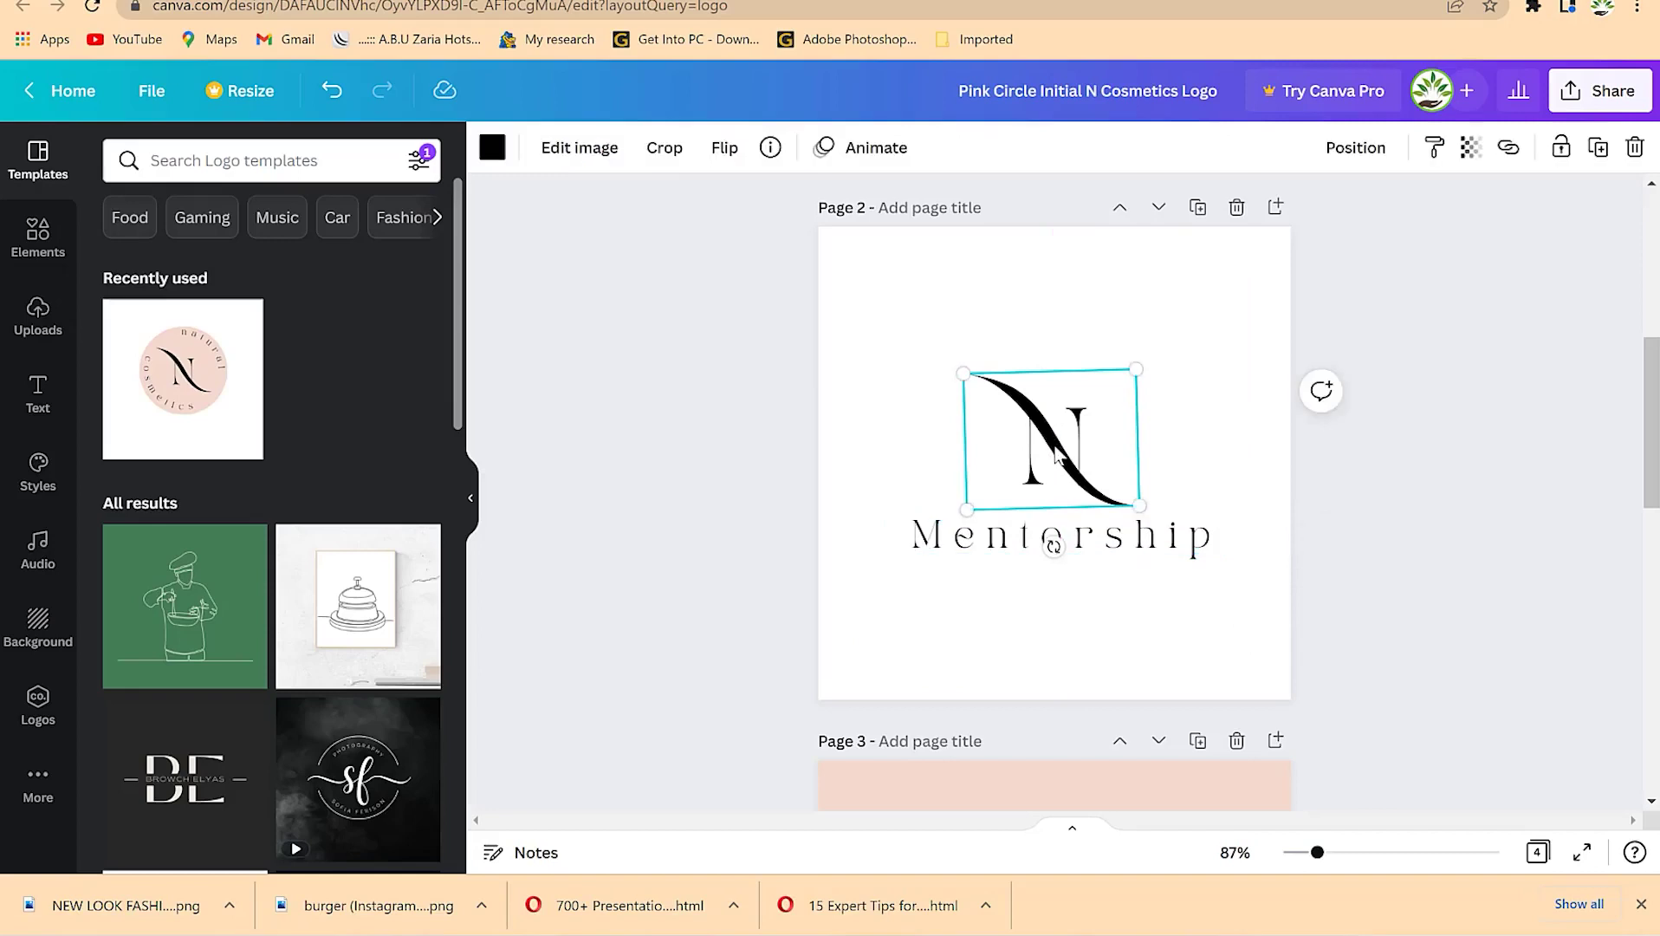
scroll(1036, 589, down, 4)
scroll(1040, 602, up, 6)
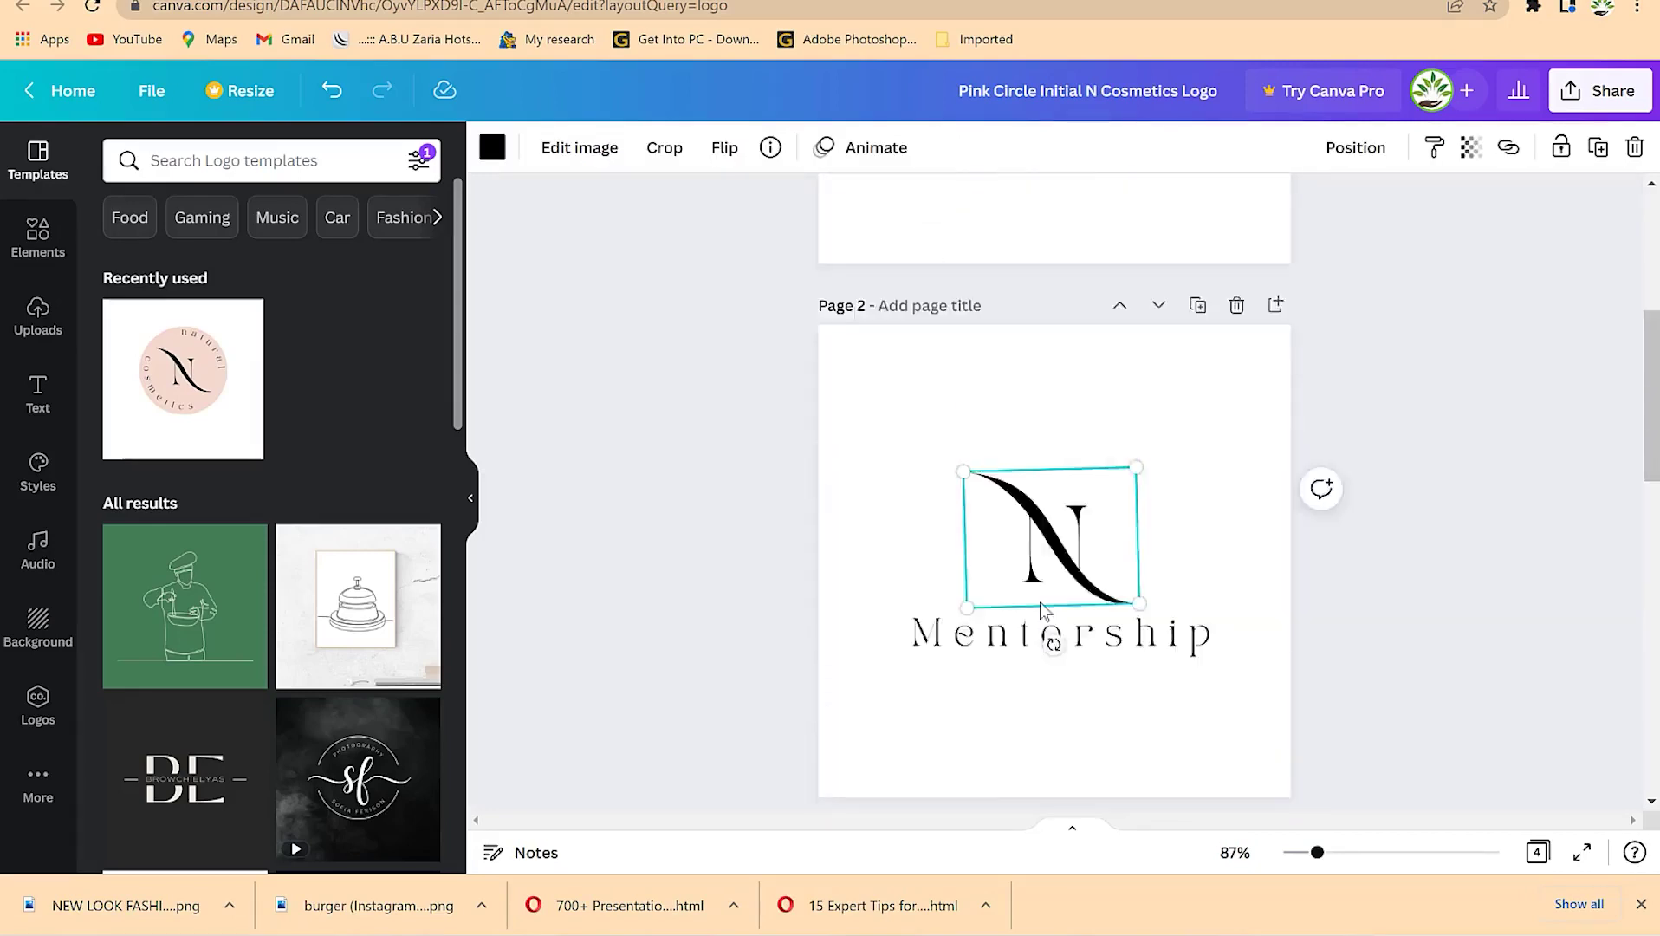
scroll(1044, 706, down, 5)
click(951, 655)
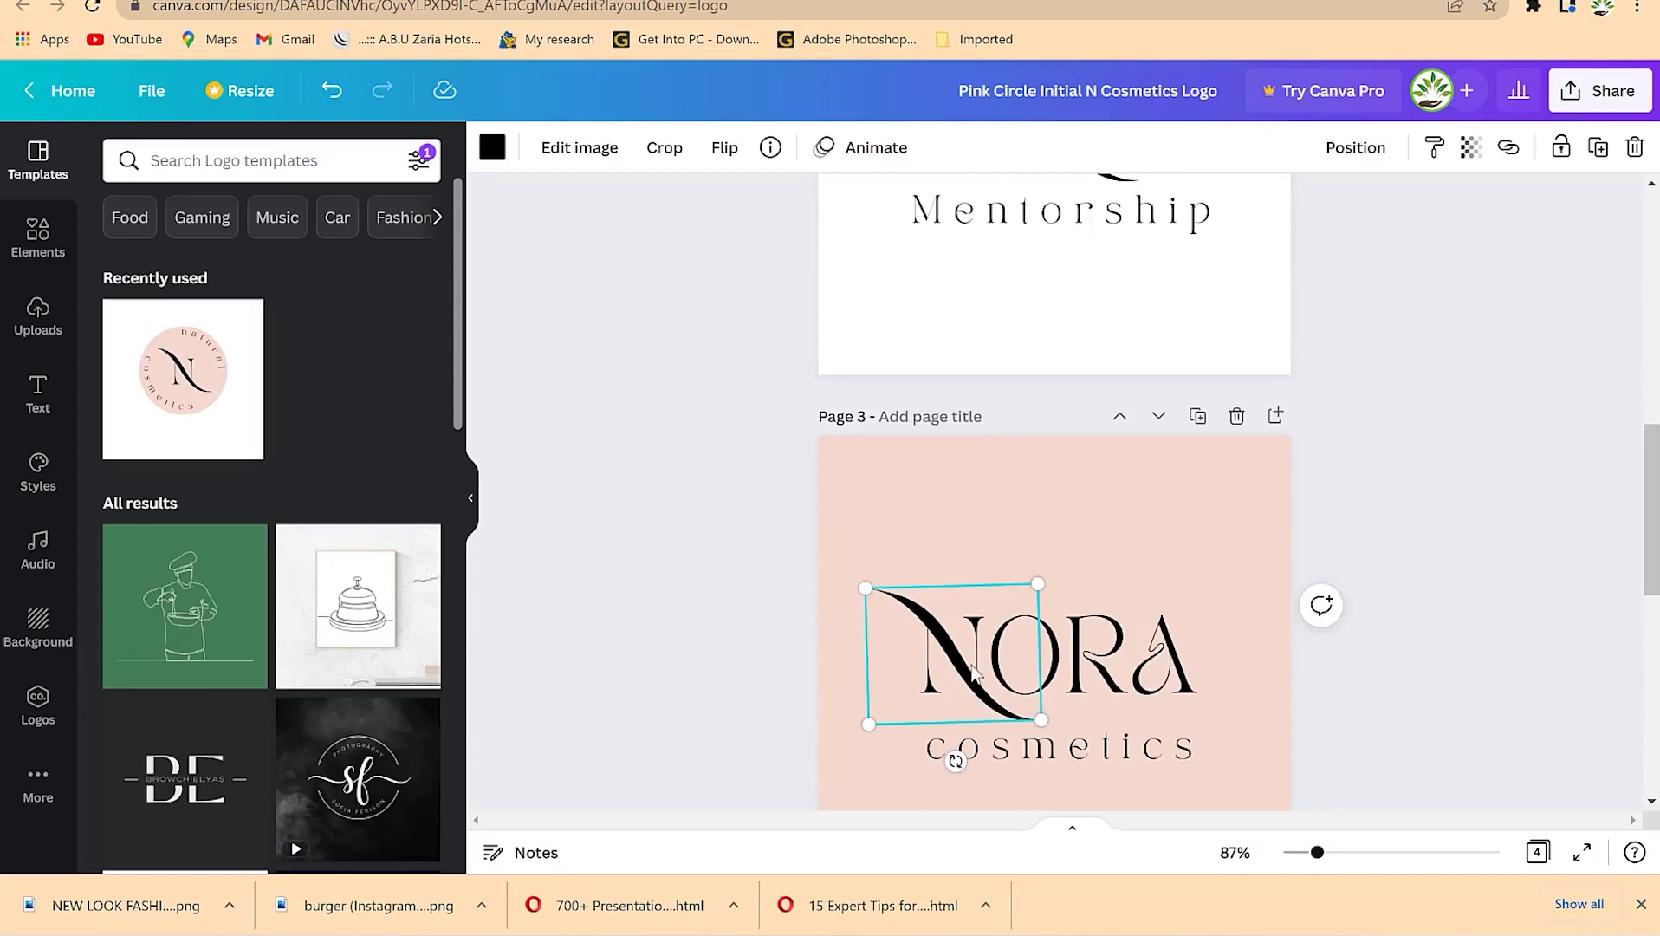
double_click(962, 666)
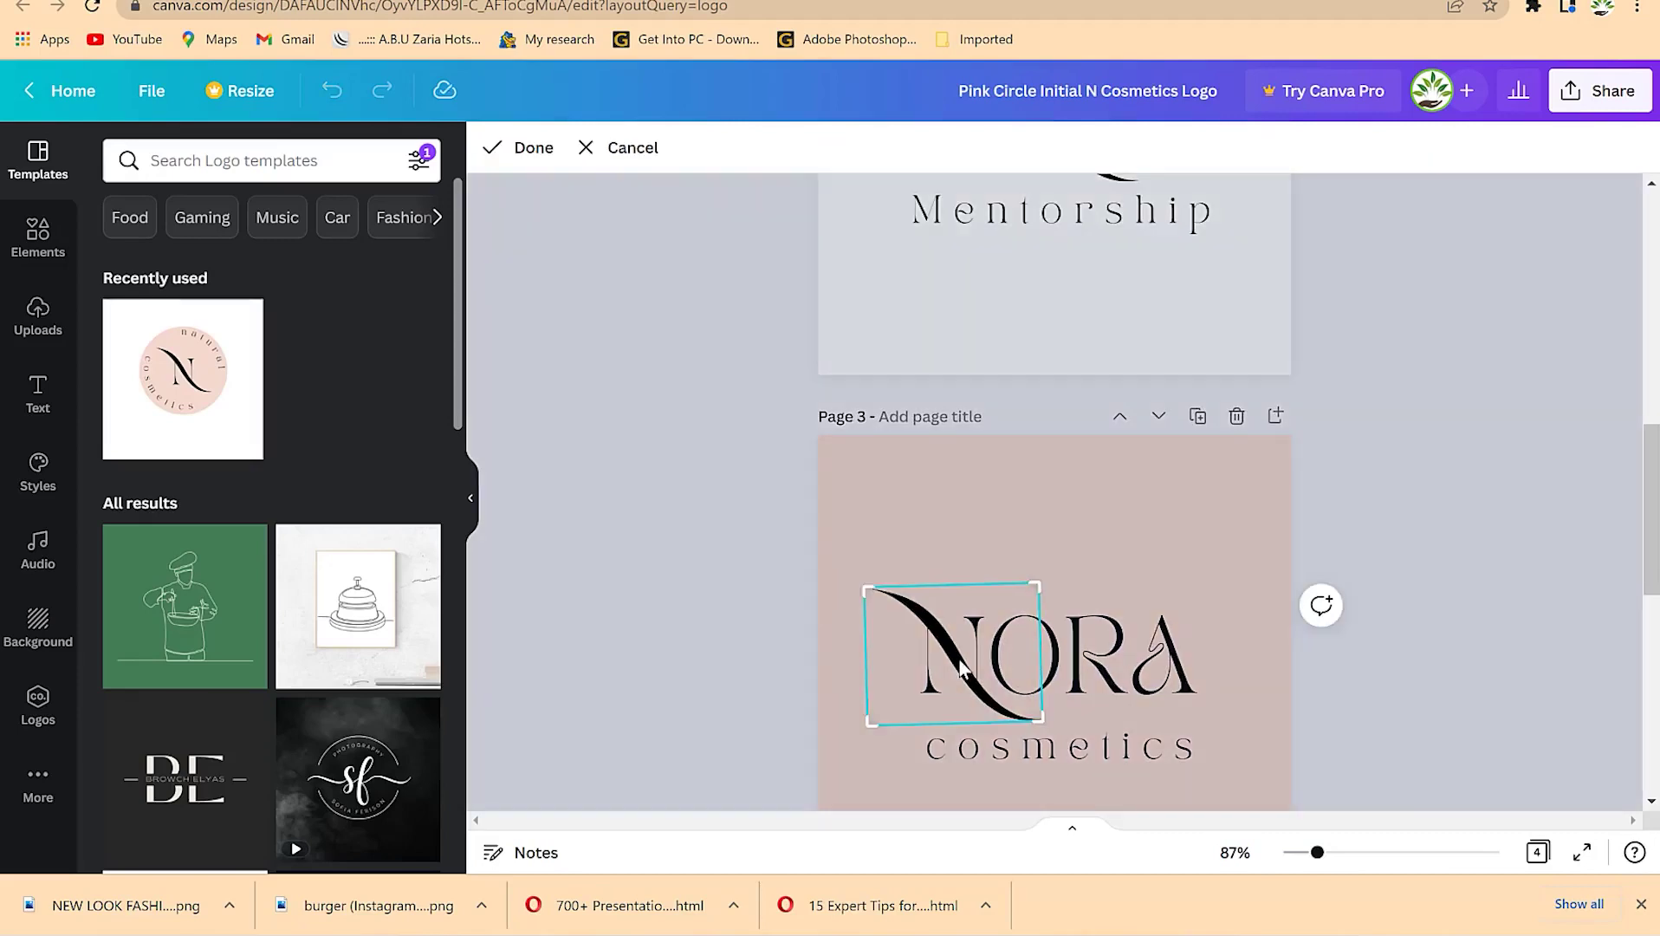
scroll(1172, 525, up, 4)
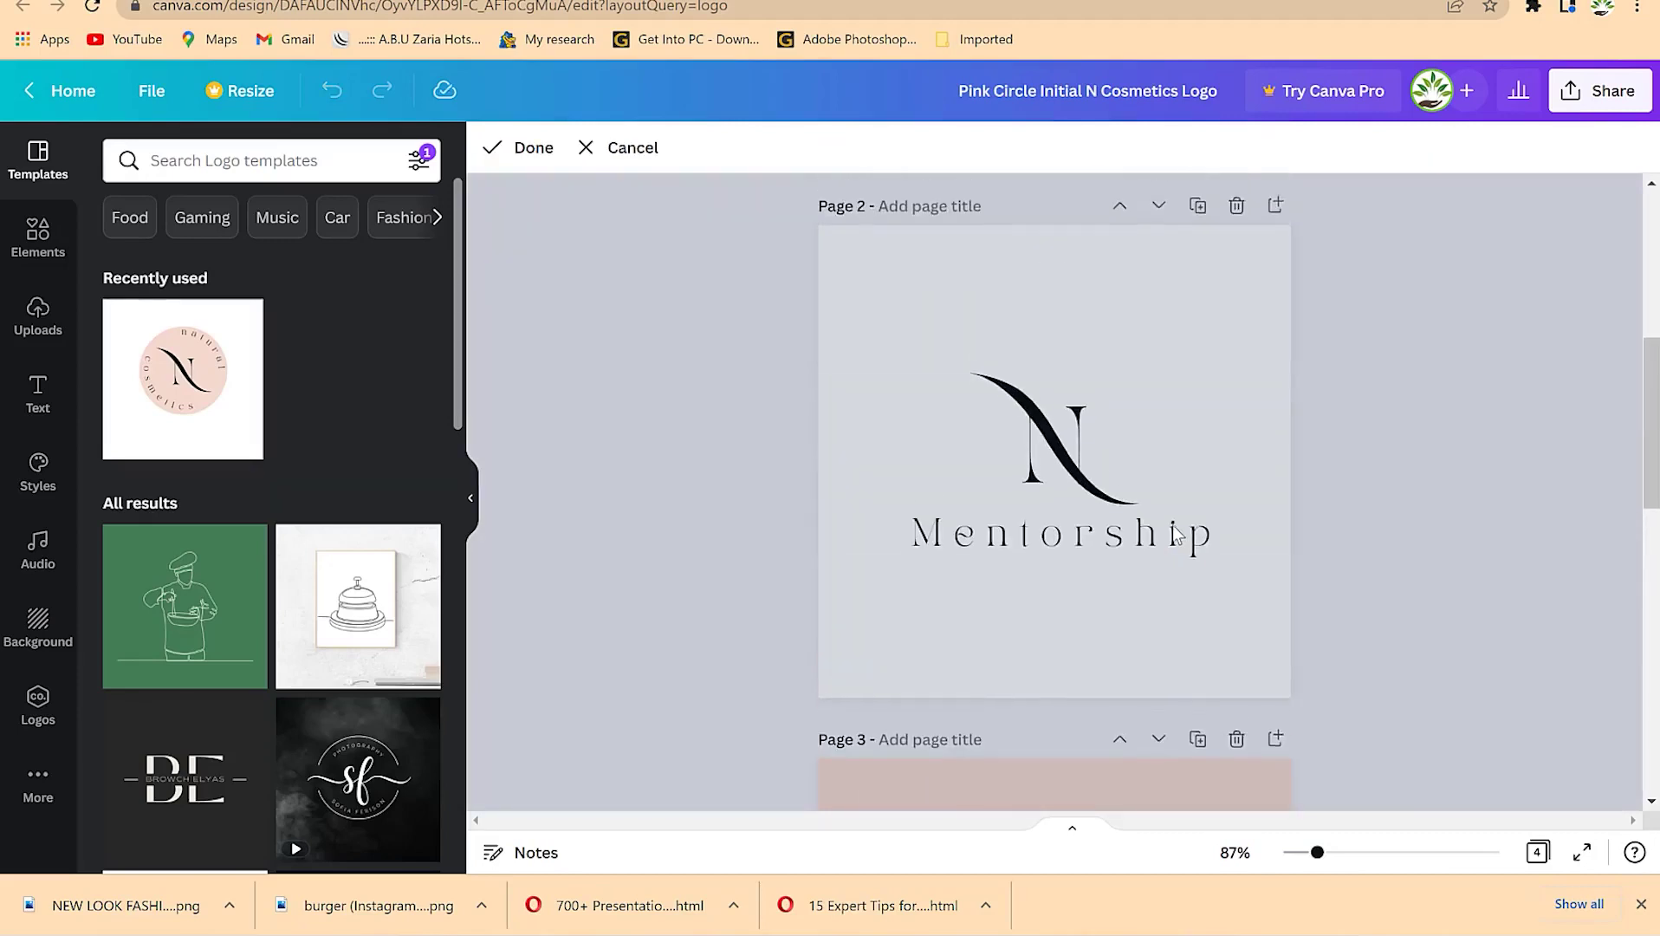
click(1056, 465)
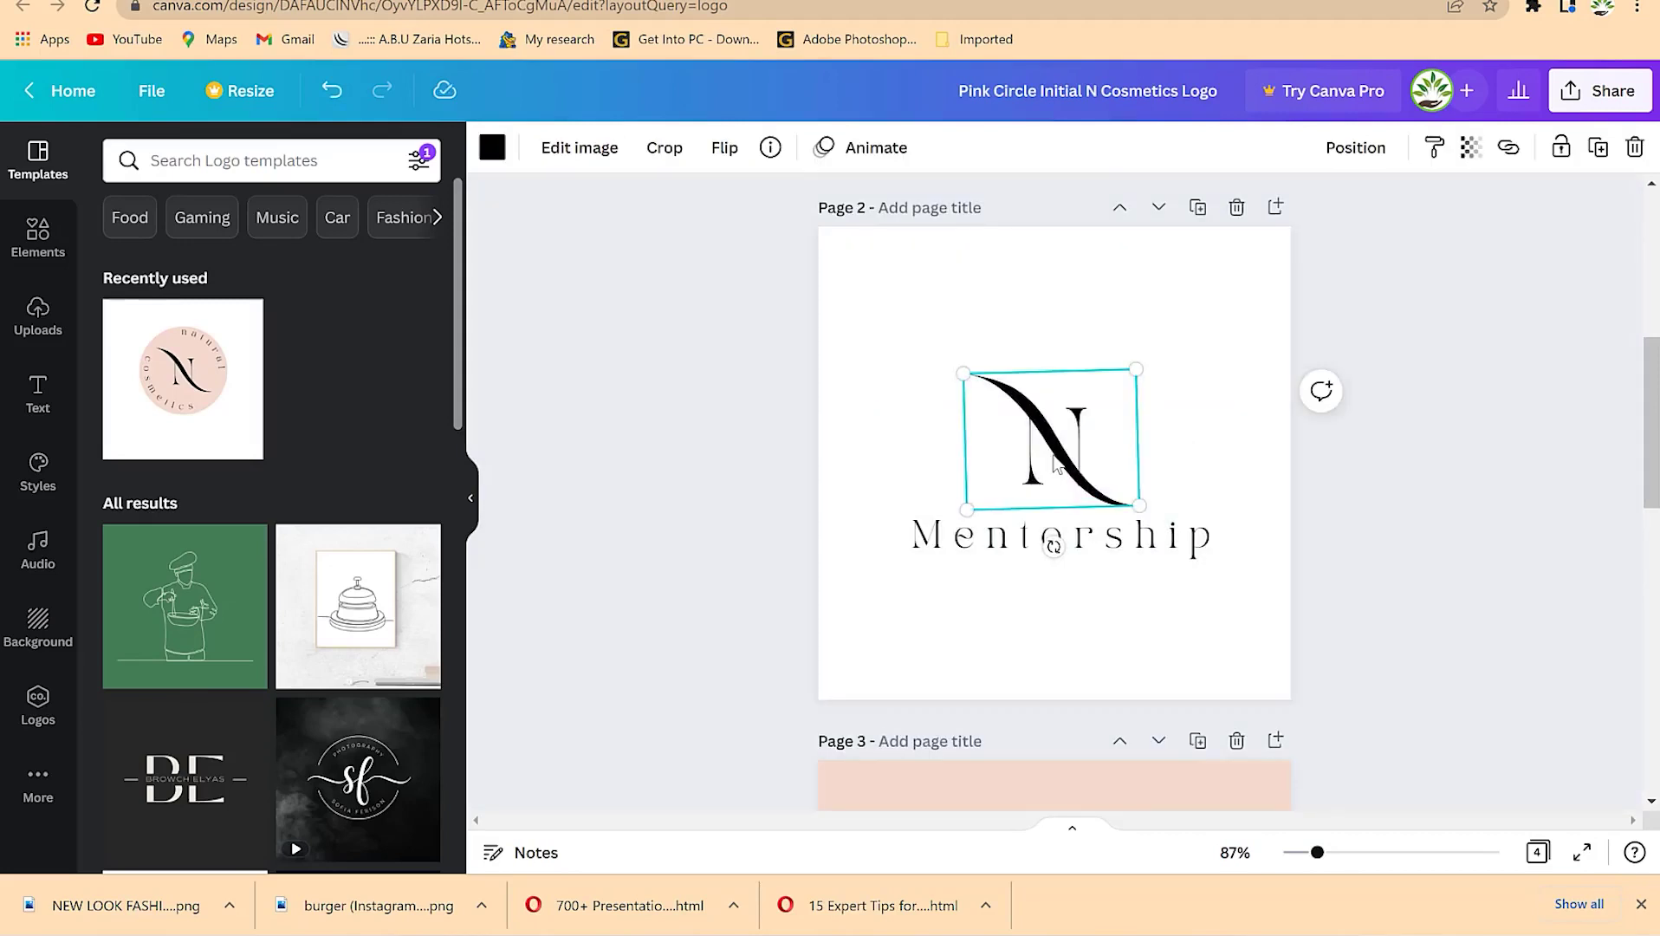
mouse_move(1056, 461)
mouse_down()
mouse_move(993, 459)
mouse_move(1059, 466)
mouse_up()
click(277, 163)
click(1126, 555)
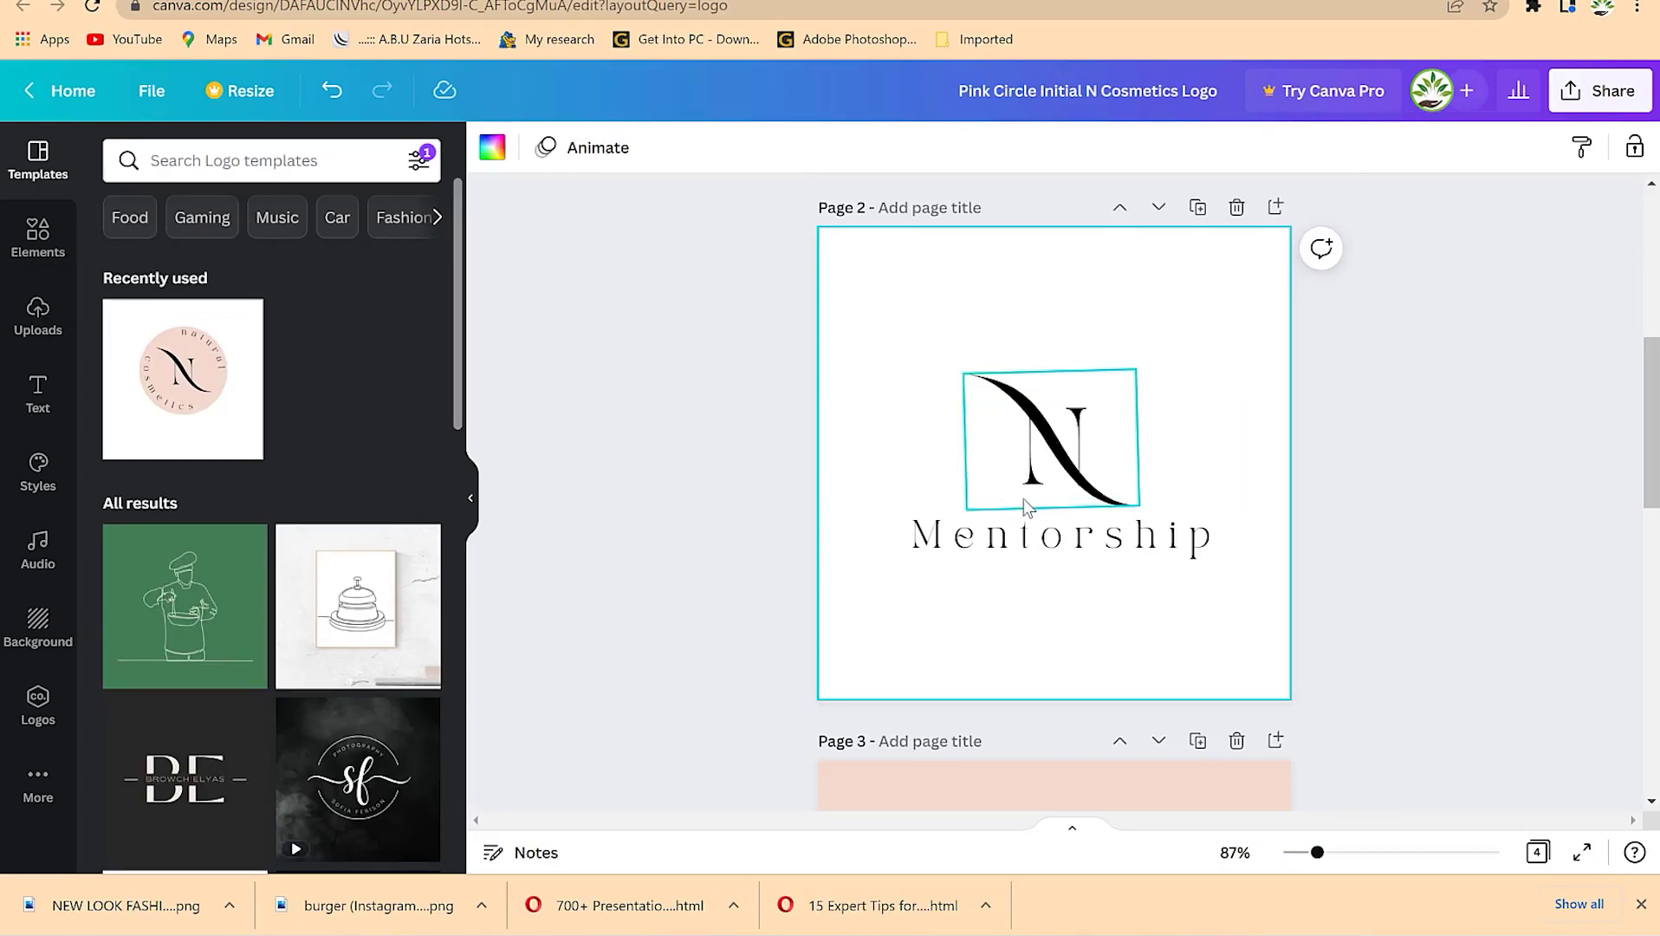
- Deselect the Mentorship text and browse the previously uploaded images in Uploads
click(1029, 548)
key(Escape)
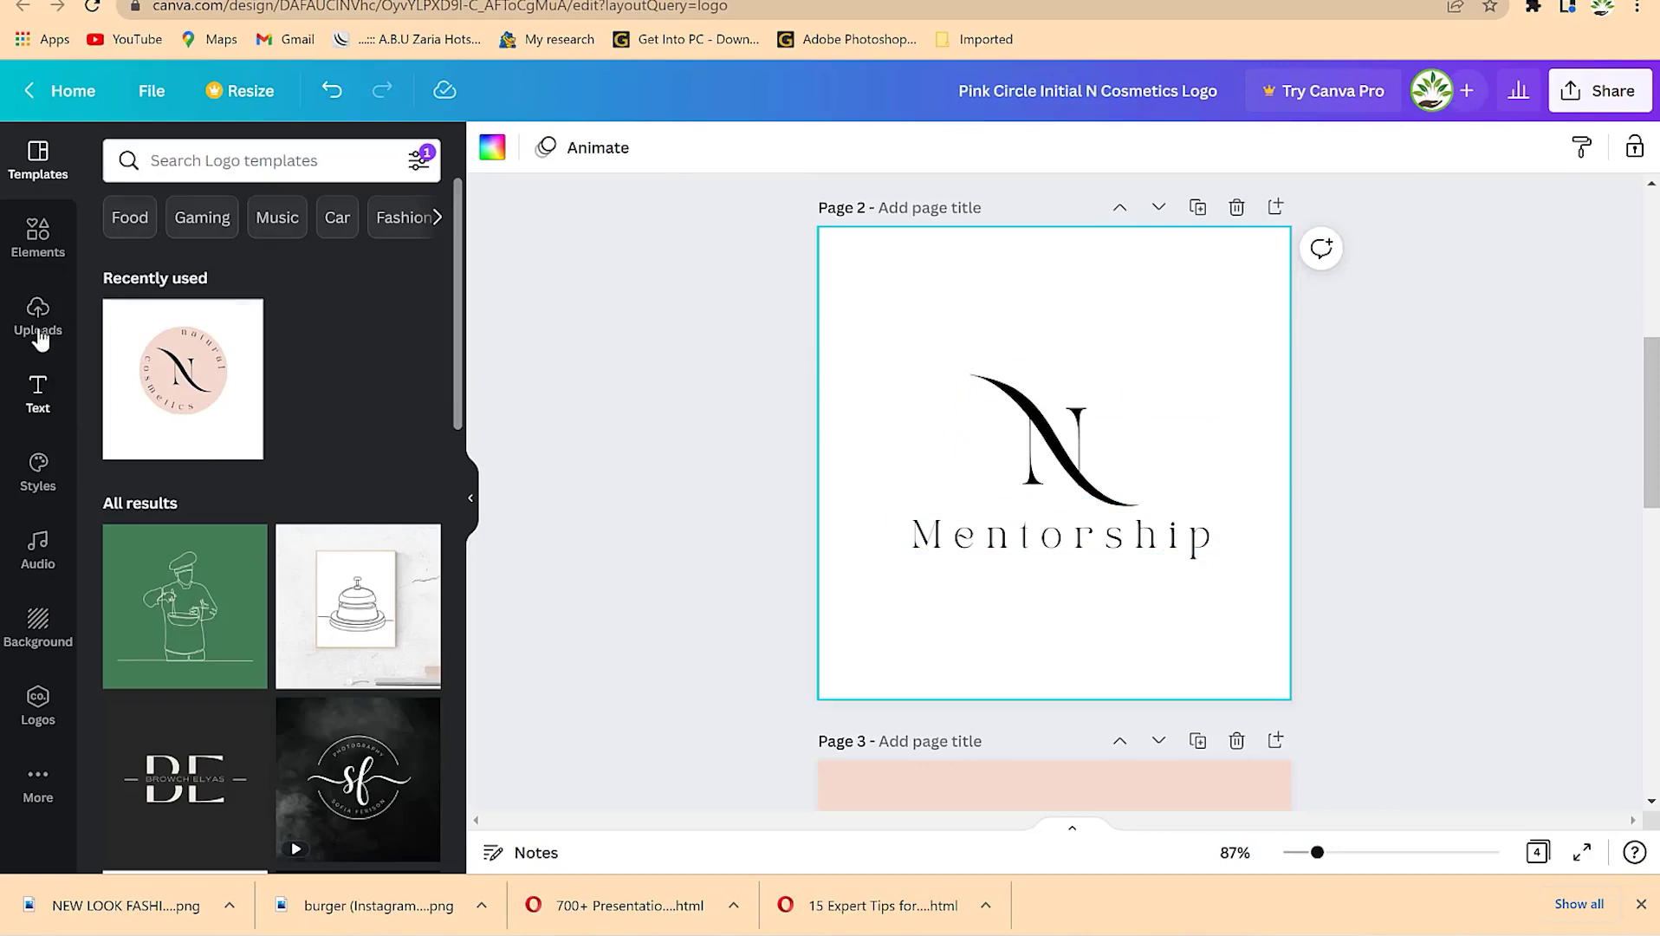
click(37, 317)
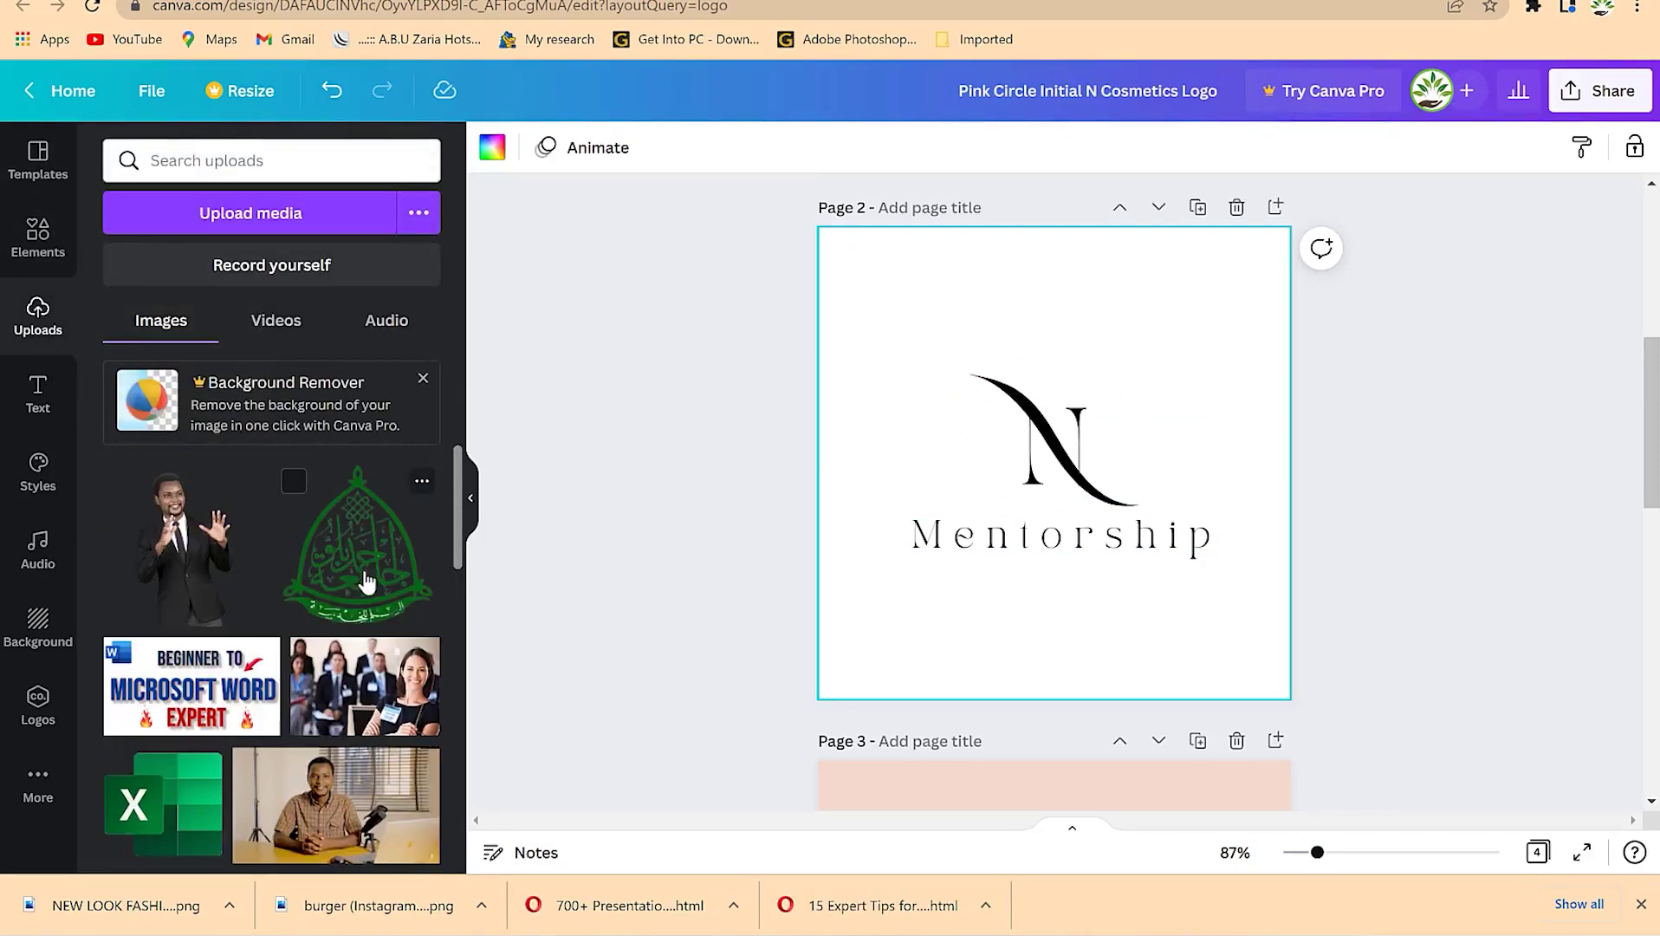
scroll(349, 581, down, 10)
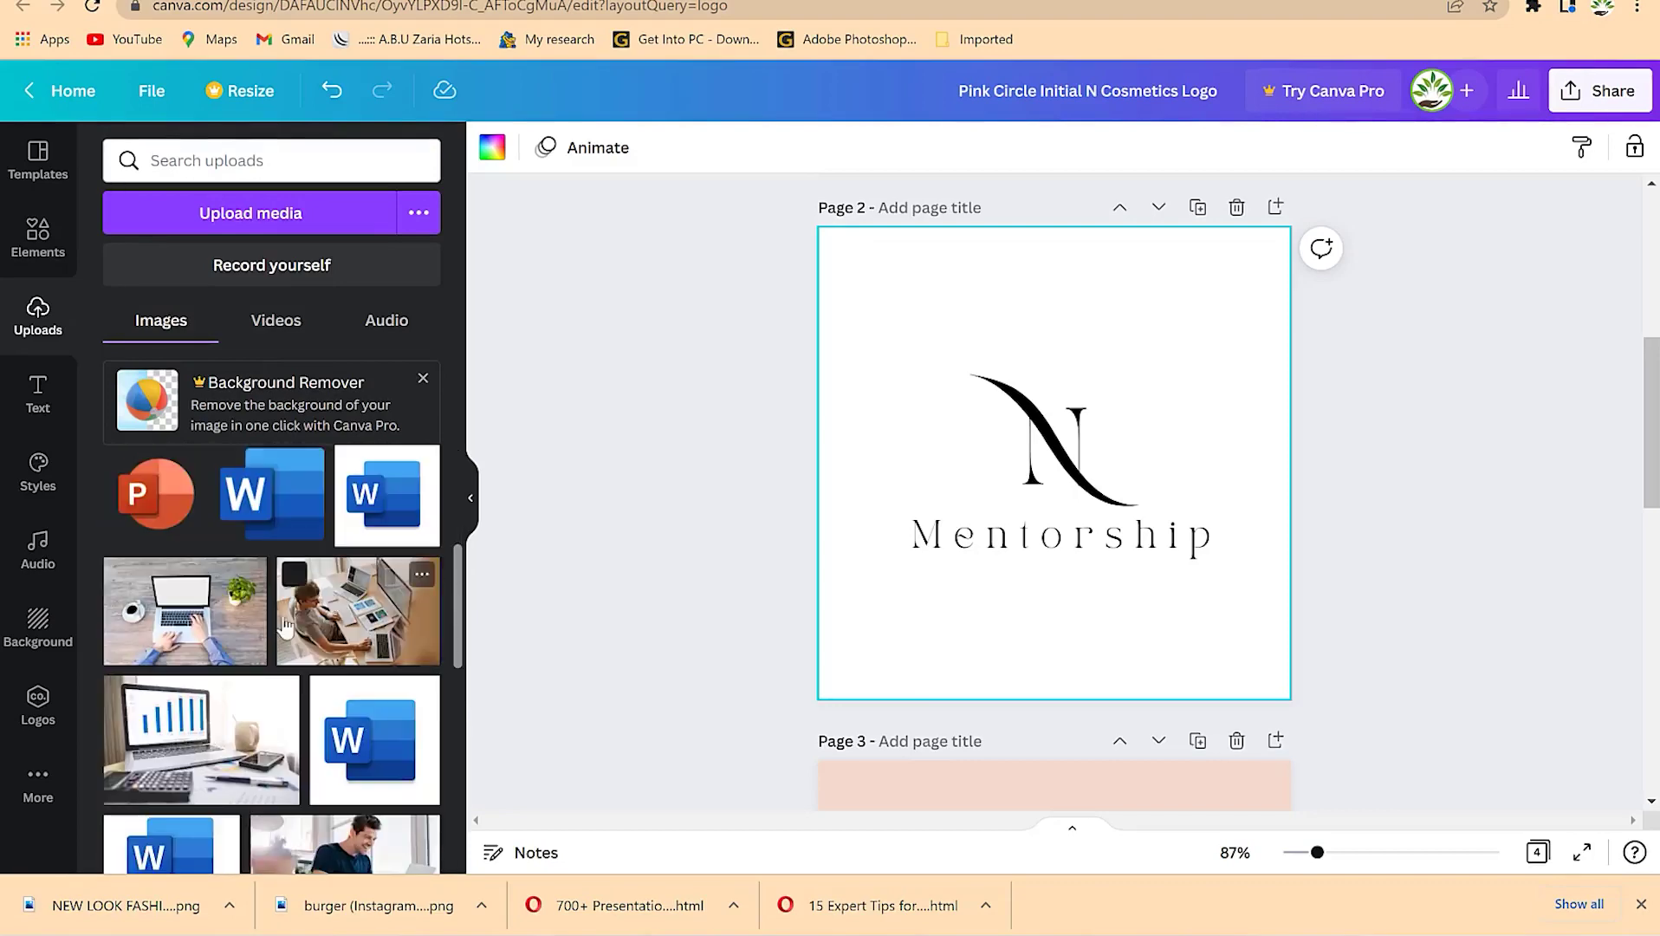
scroll(294, 620, up, 6)
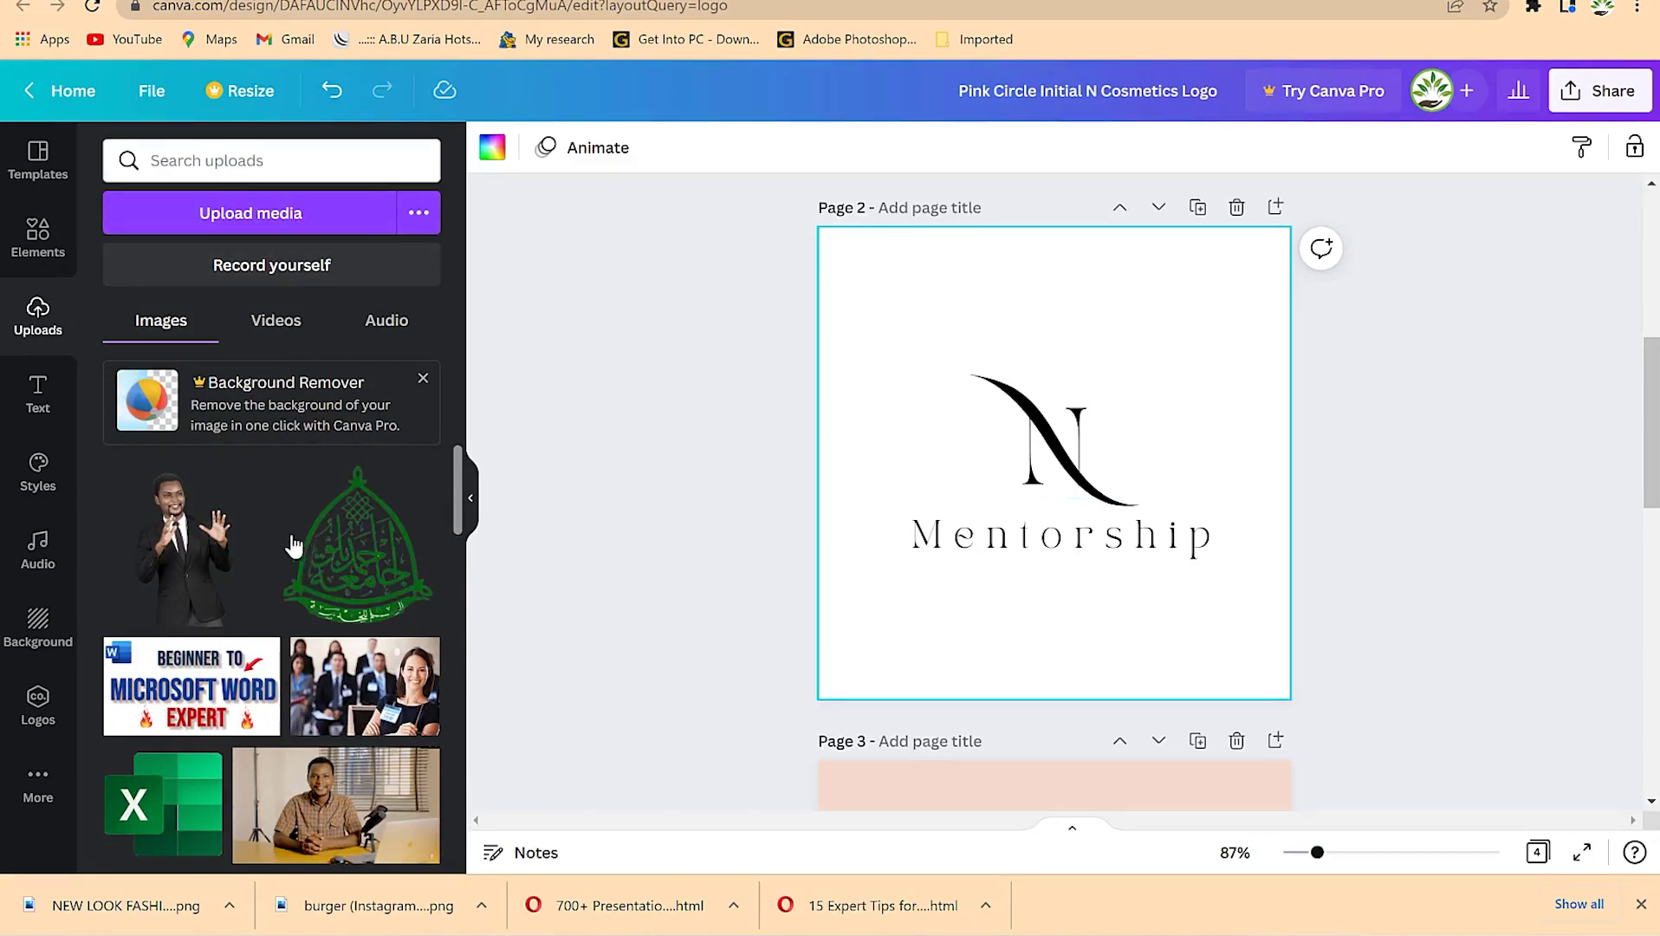
click(210, 219)
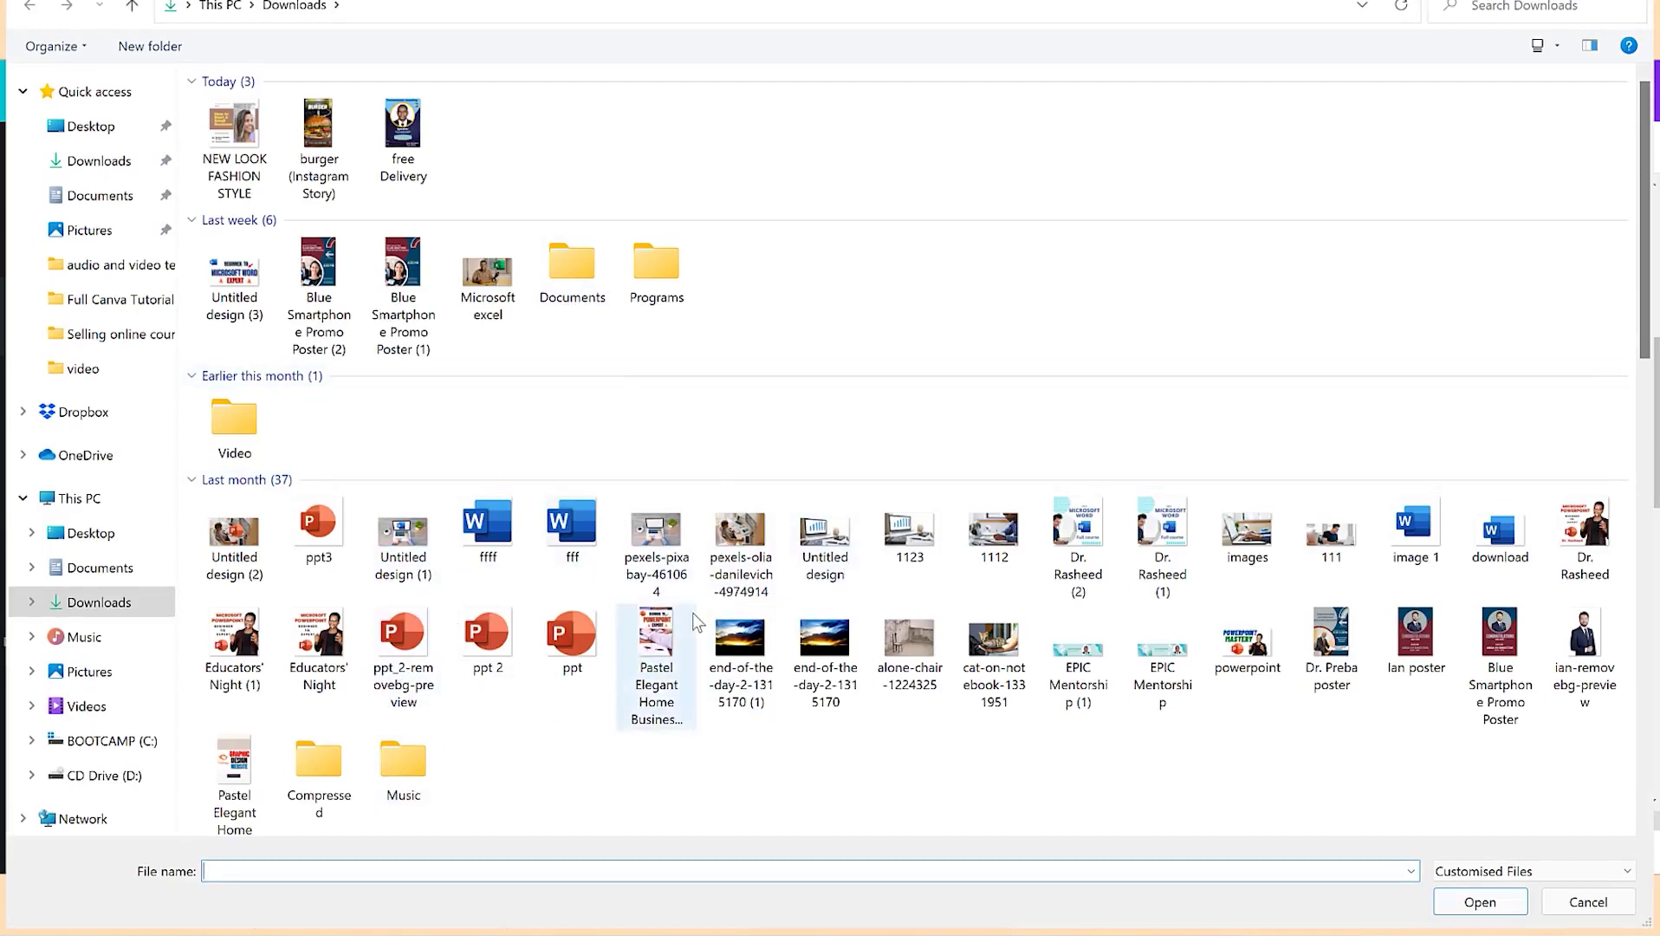
scroll(697, 610, down, 10)
scroll(937, 442, down, 5)
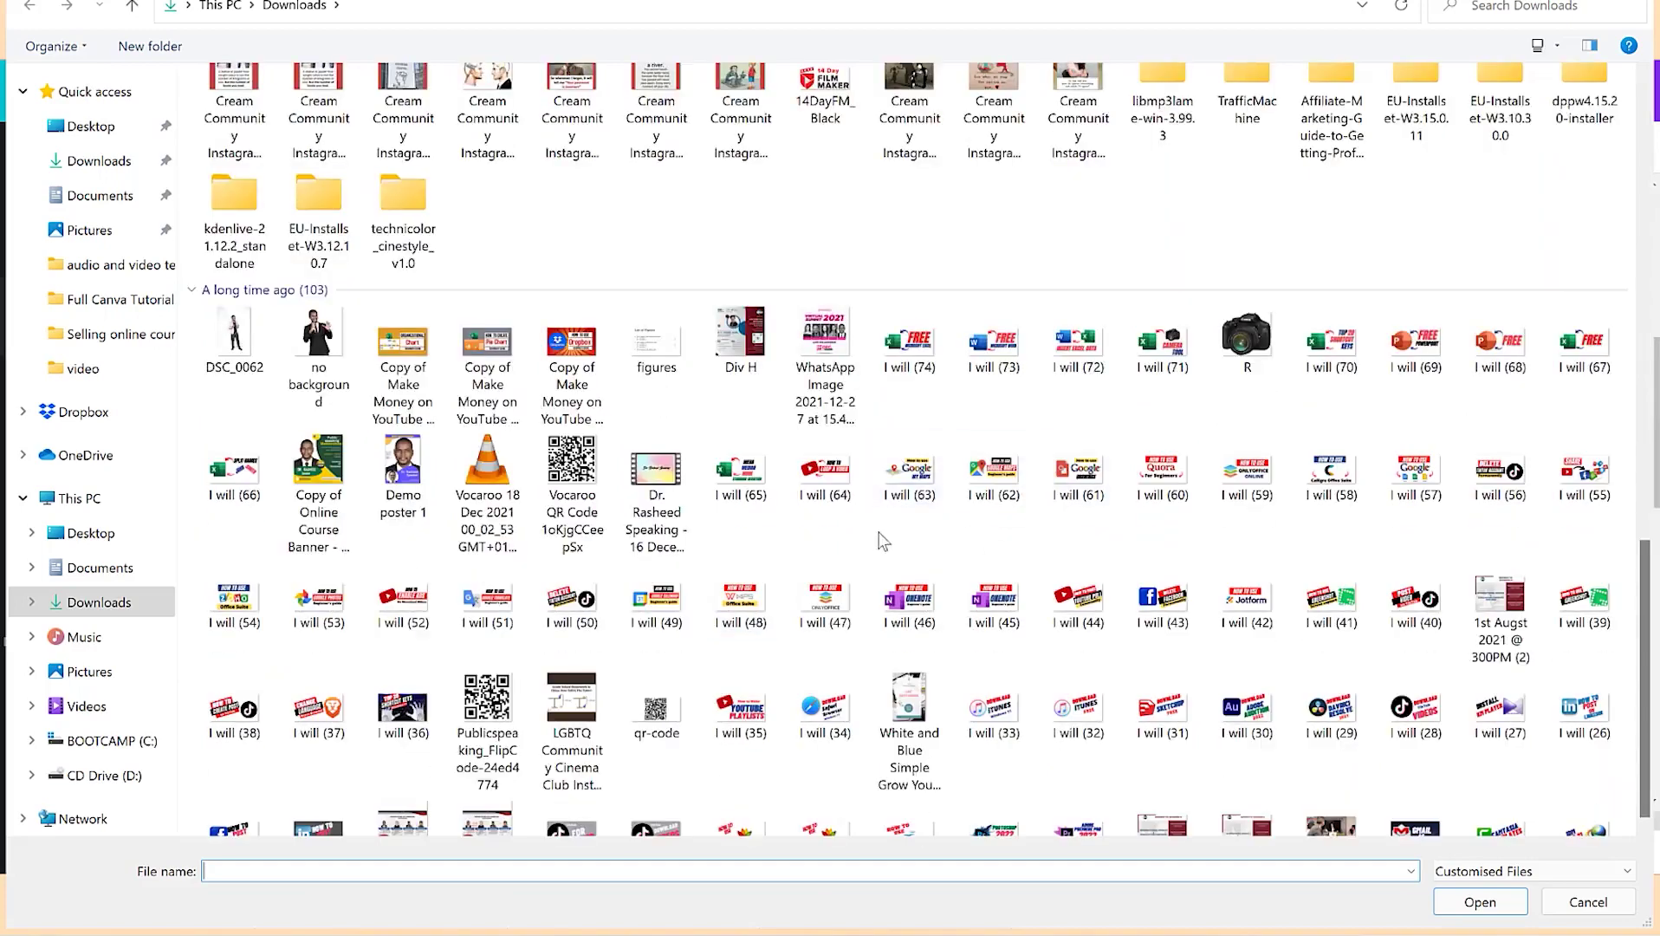
scroll(882, 532, up, 8)
scroll(647, 511, up, 8)
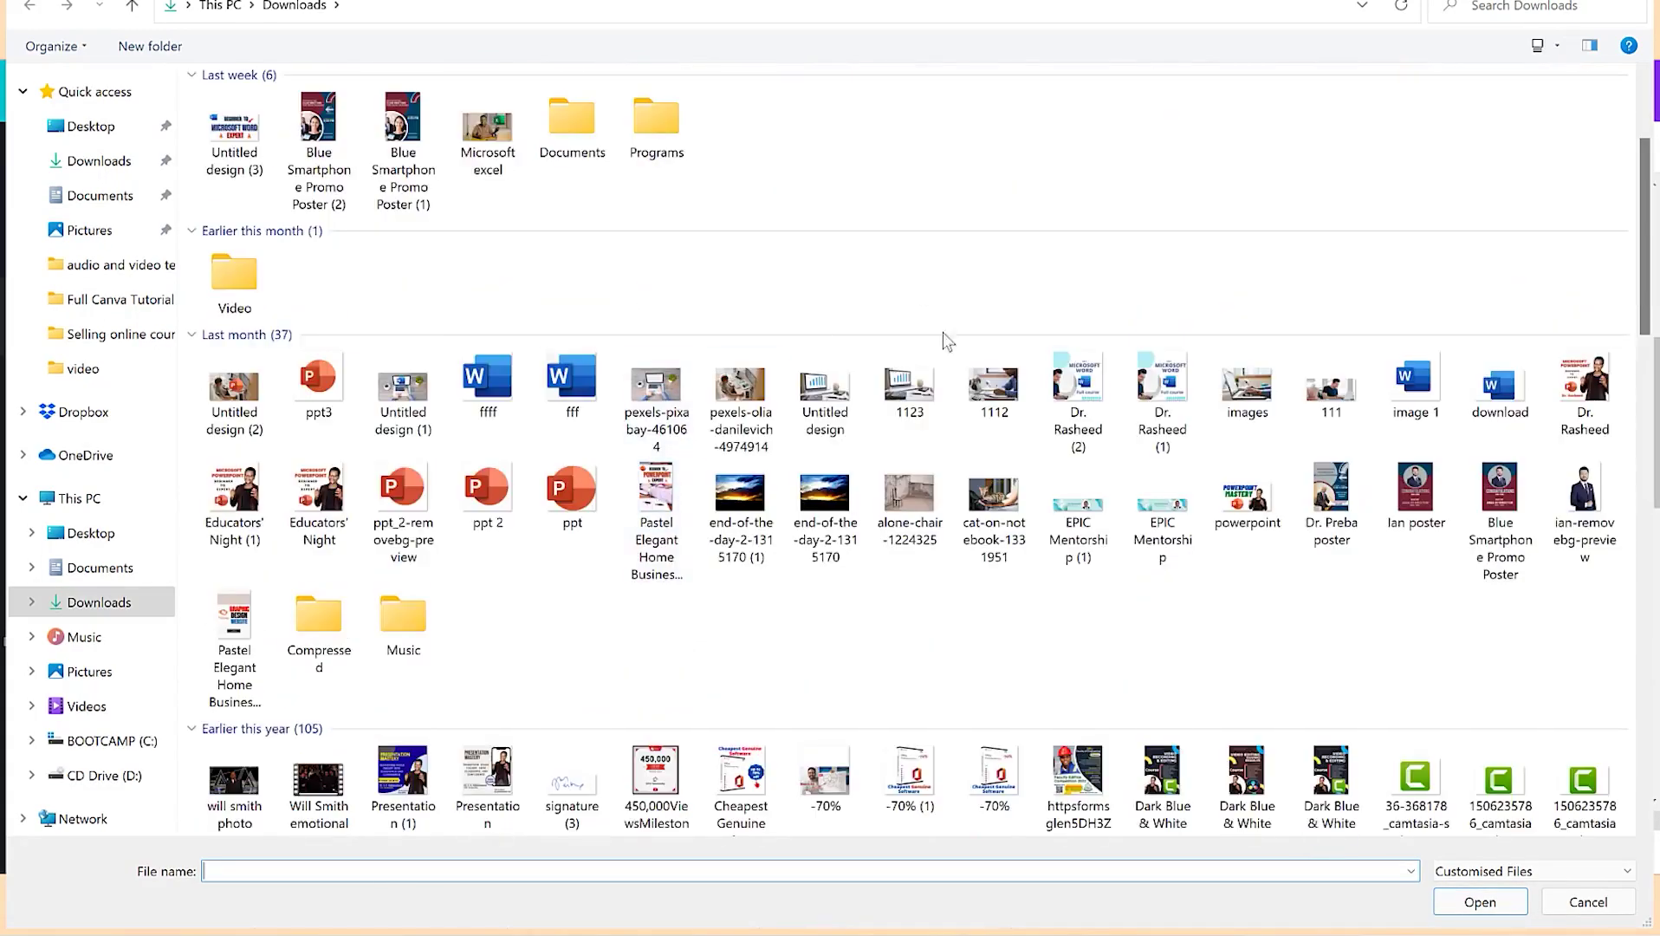
key(Escape)
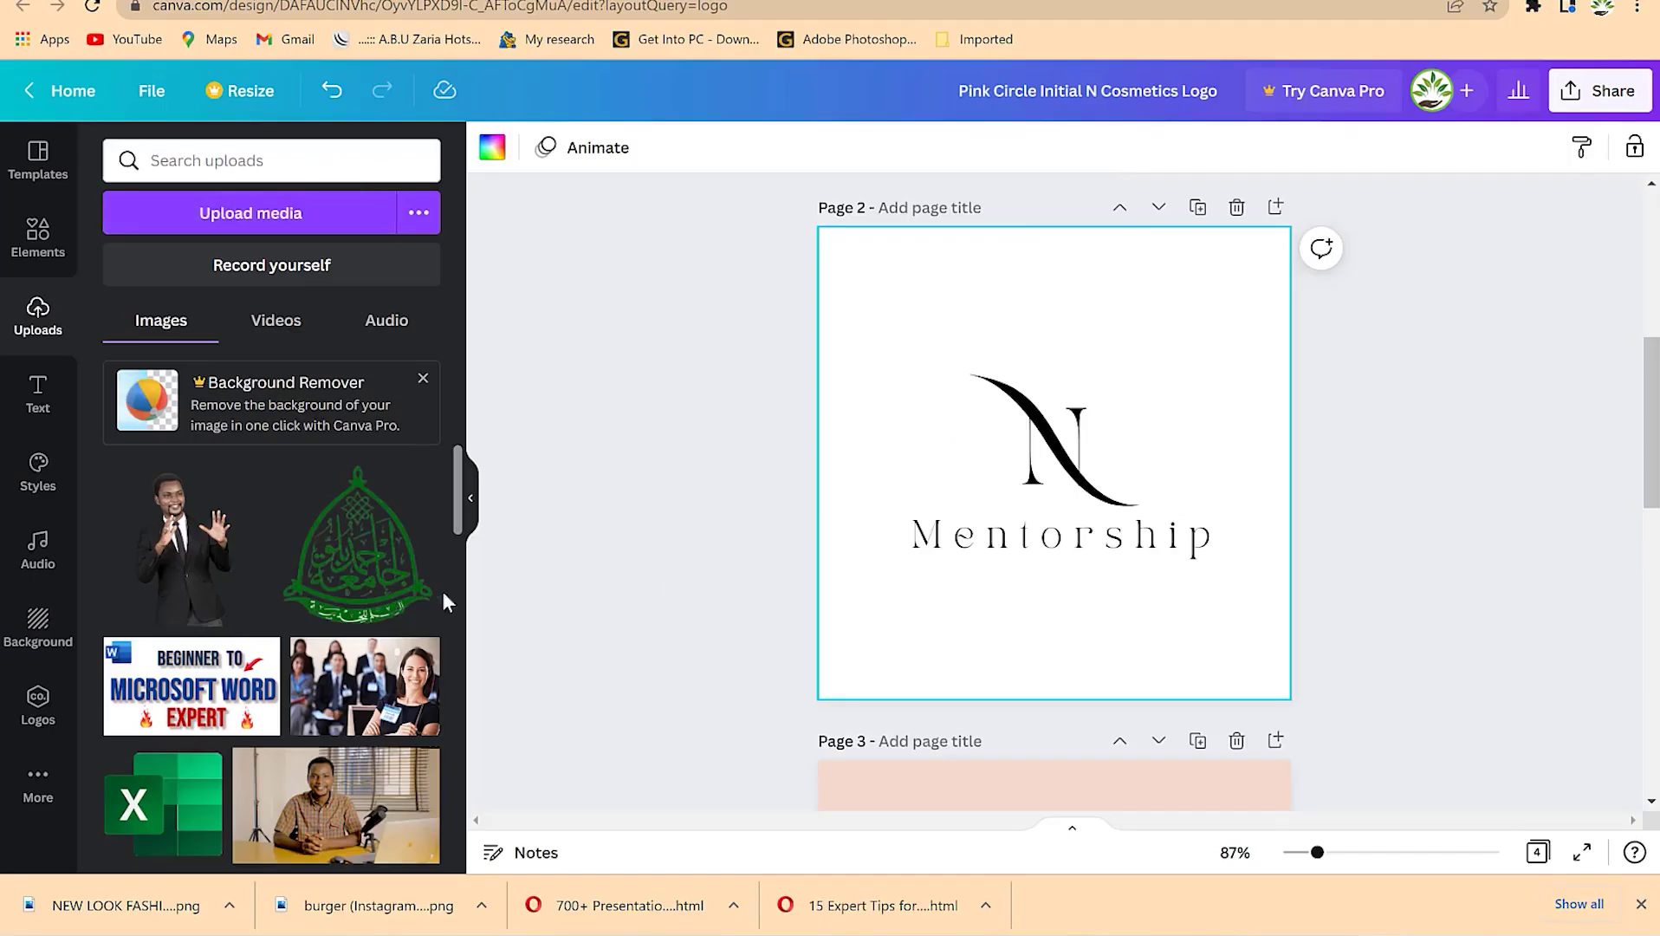
- Swap the black N monogram for the green crest logo, centred above Mentorship
drag(362, 570, 1218, 629)
click(1032, 431)
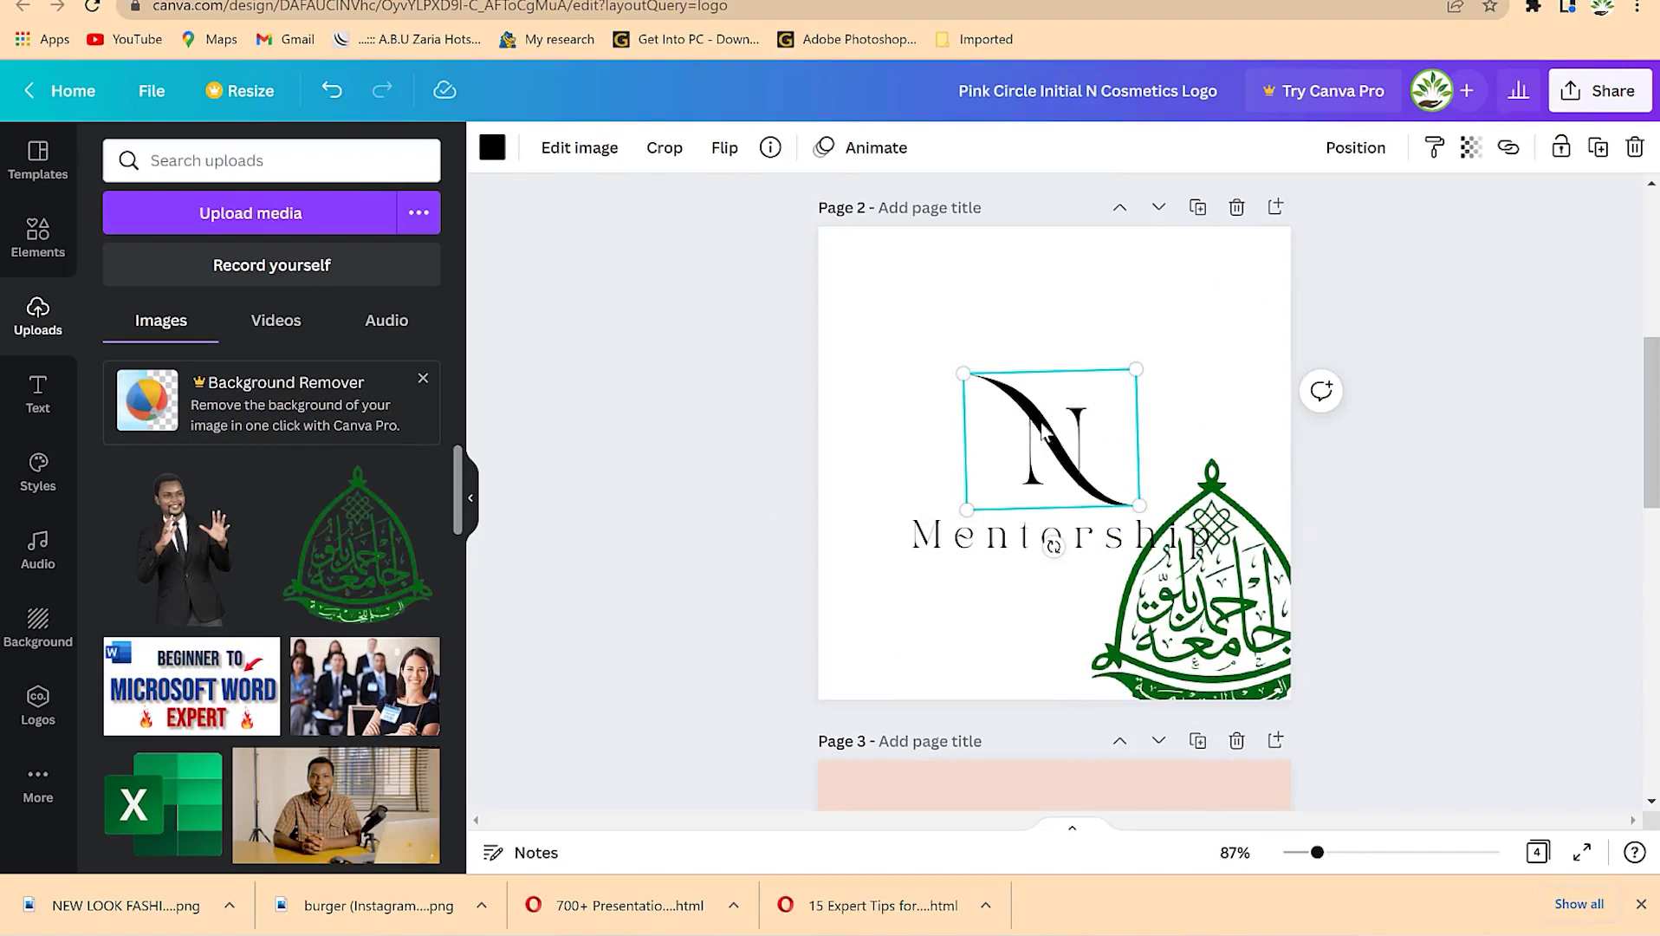
key(Delete)
click(1207, 661)
drag(1207, 662, 1056, 442)
click(1108, 551)
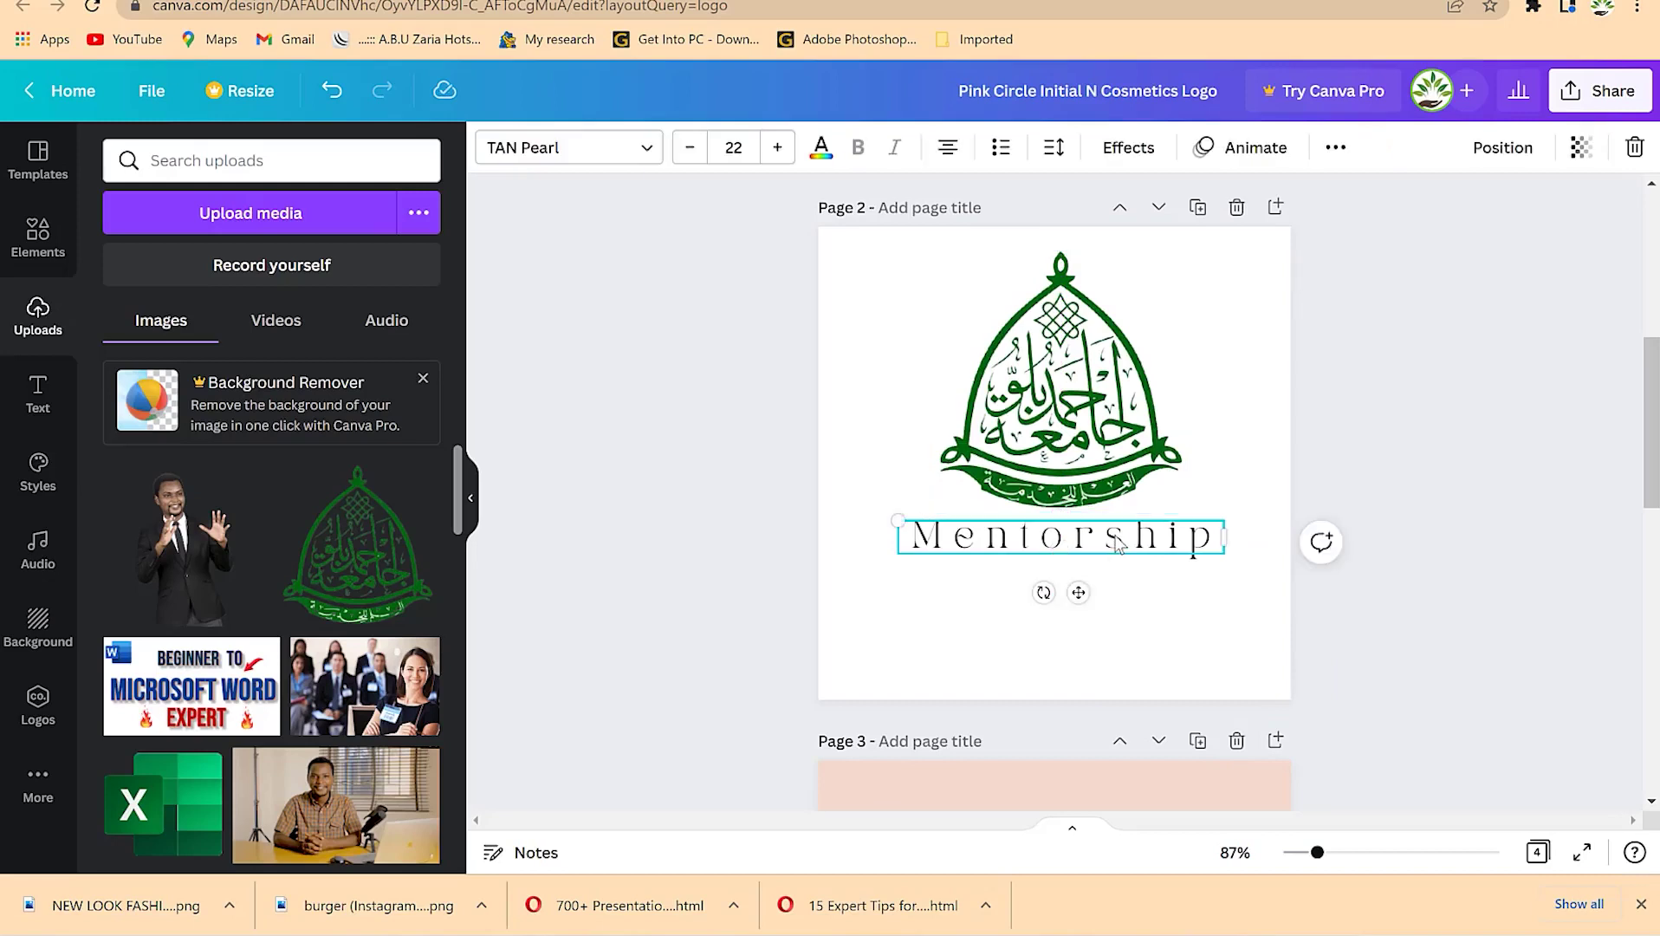
- Replace Mentorship with 'naturally ahead' on one line, placed lower beneath the logo
double_click(1117, 543)
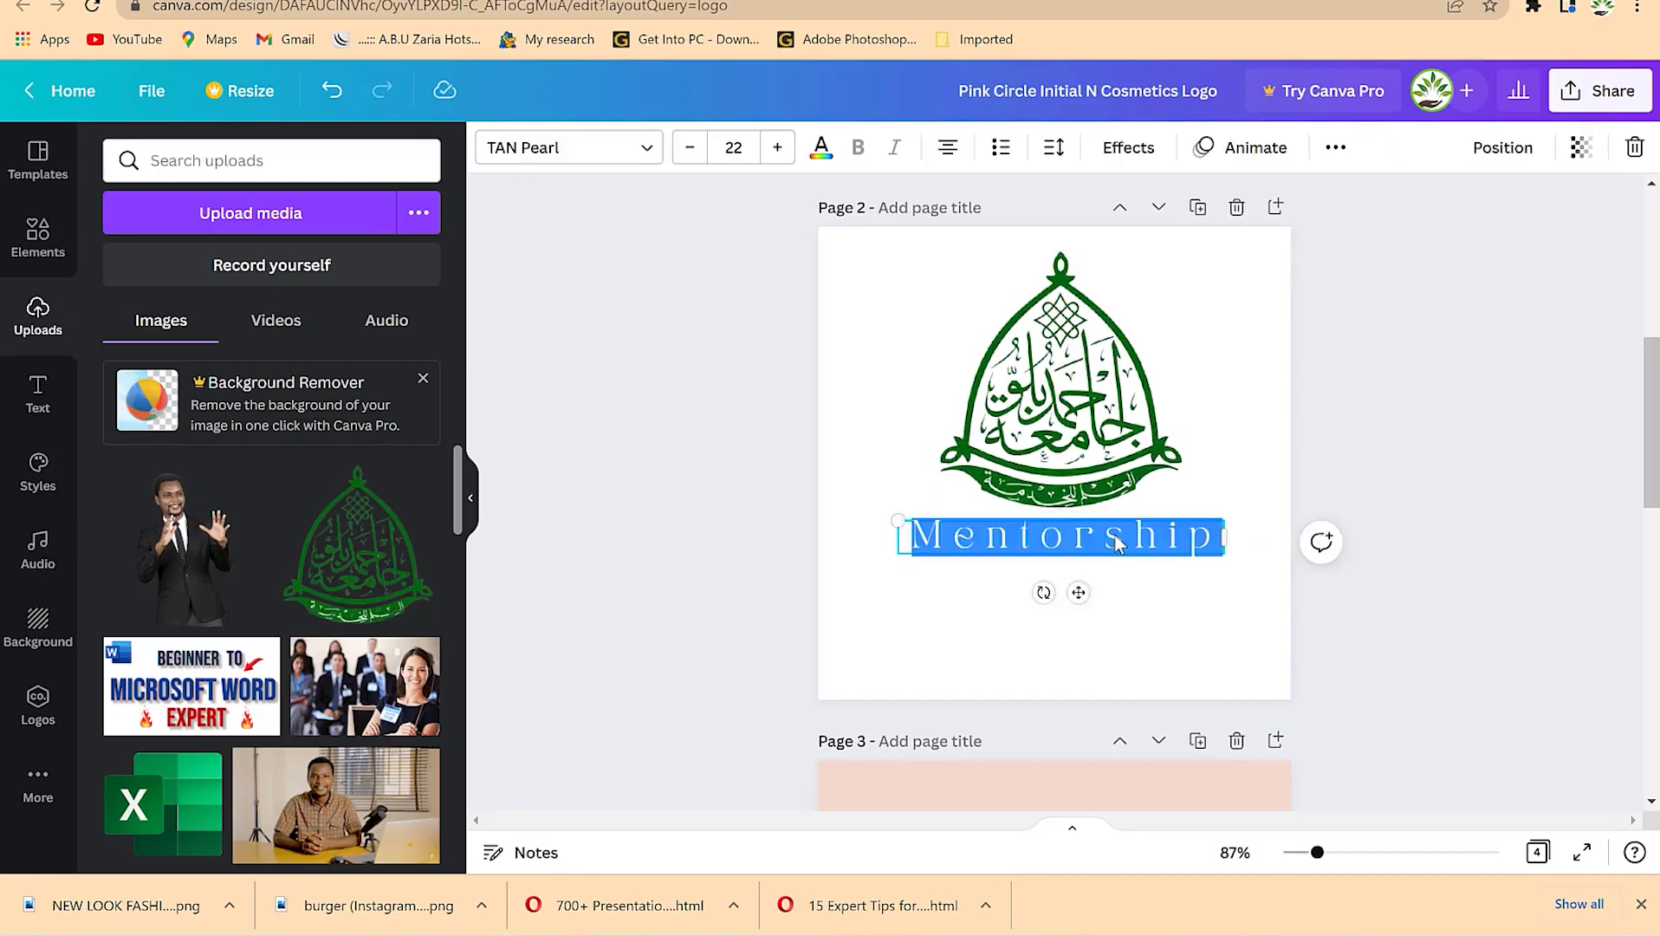
text(na)
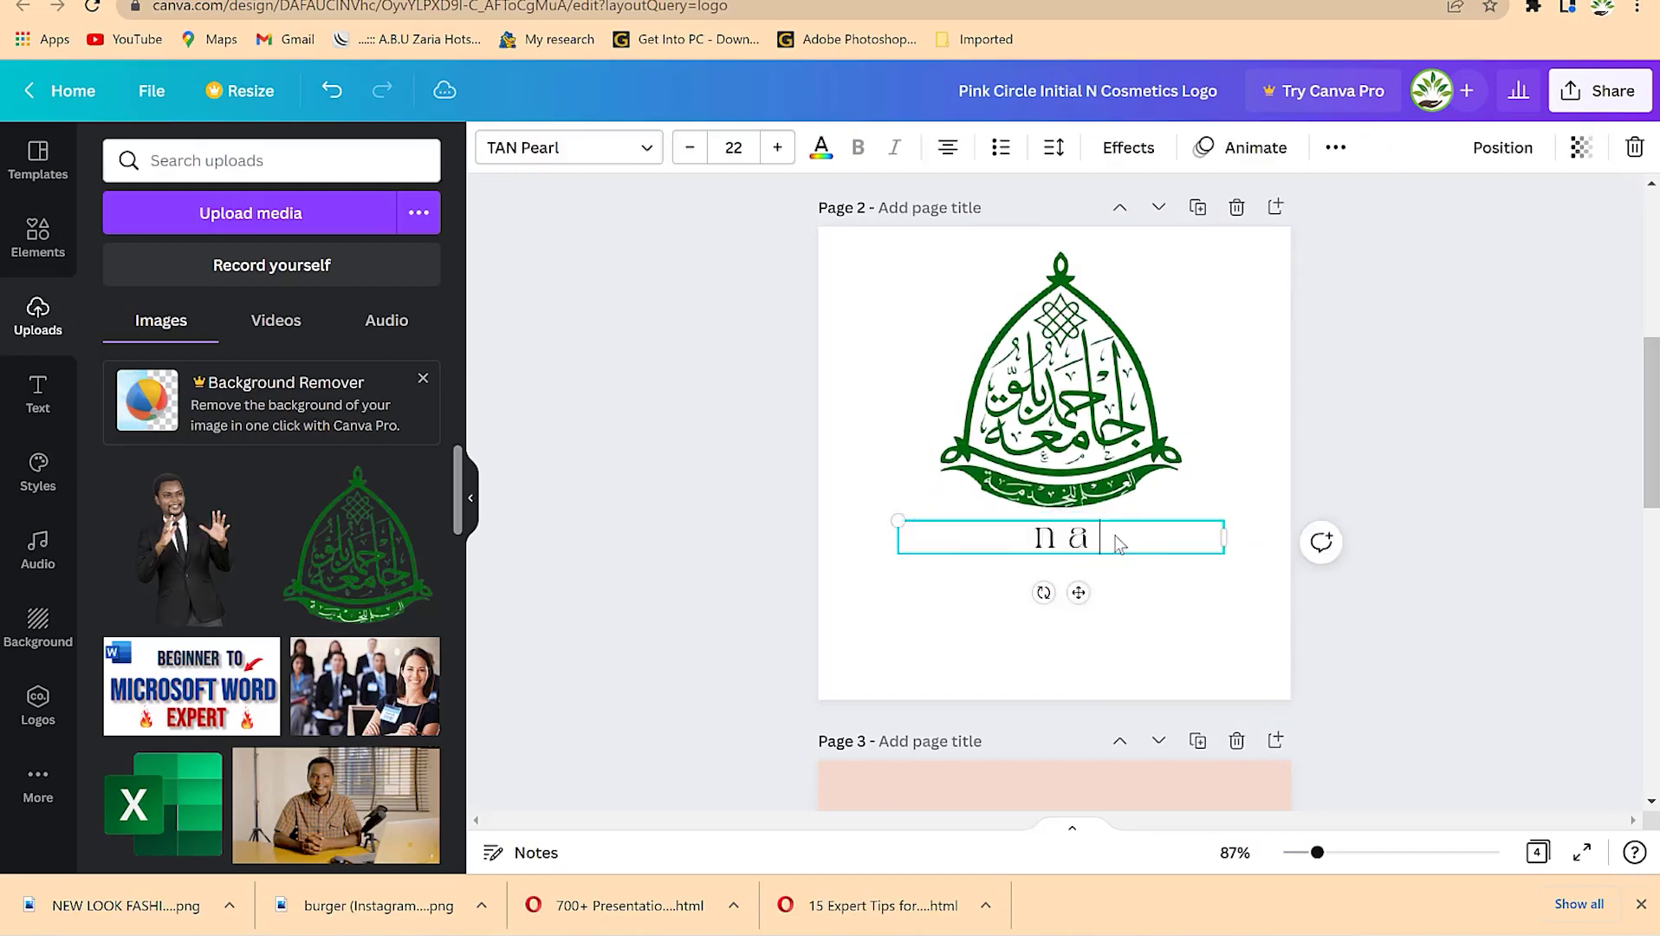
text(turally ahead)
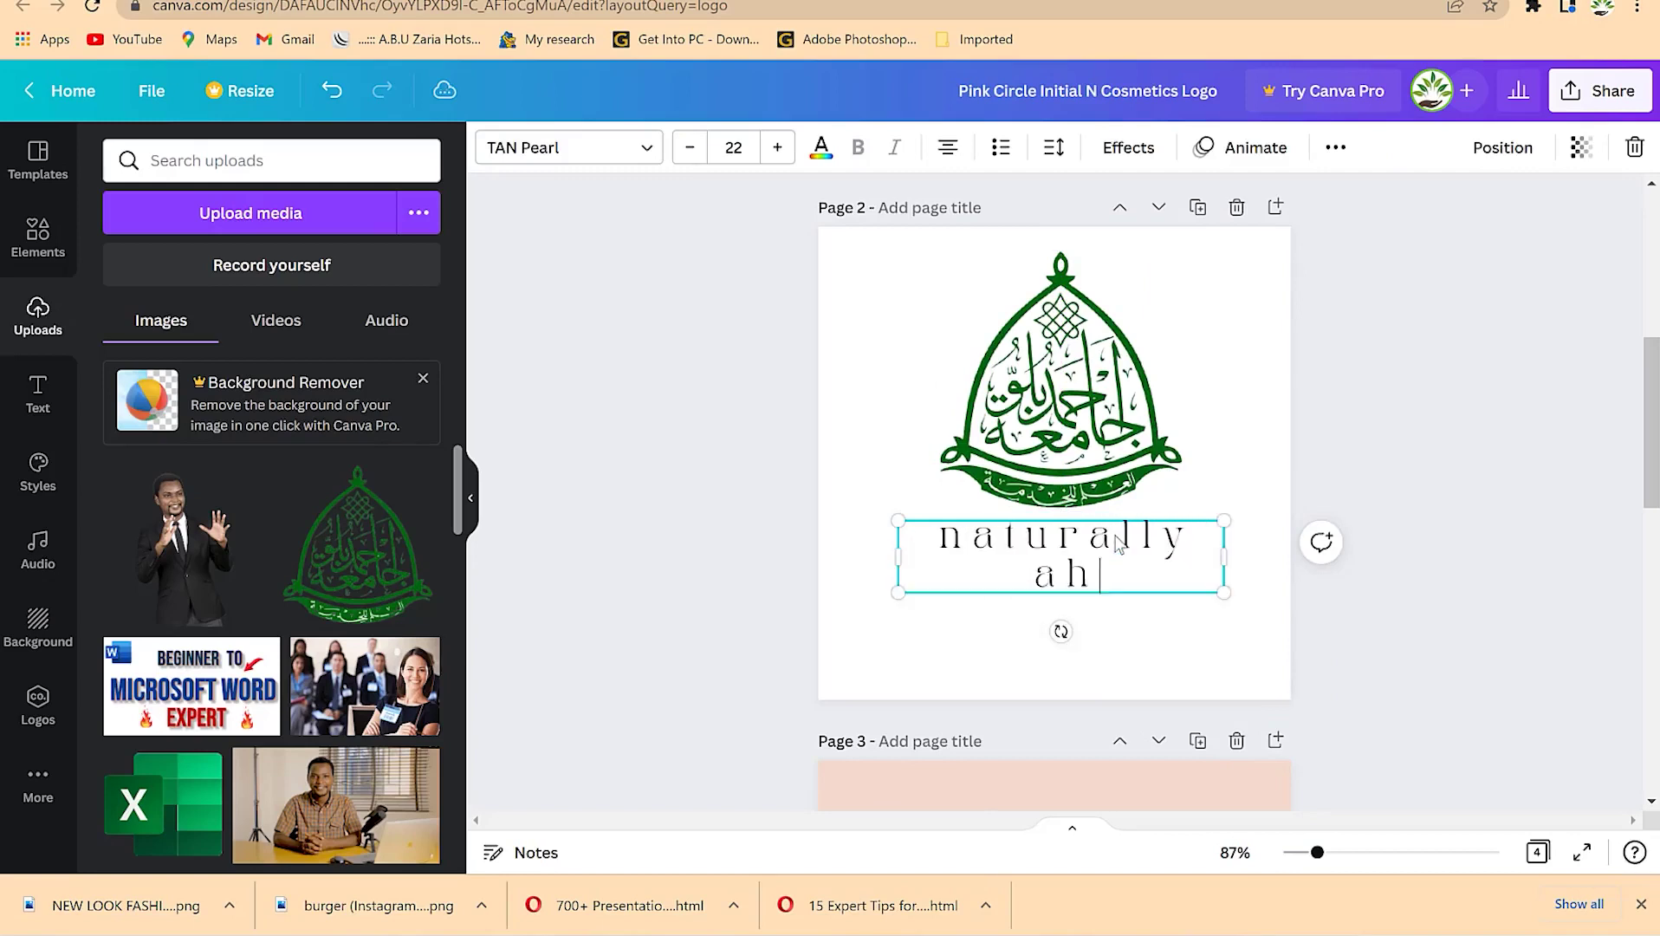
key(ctrl+a)
drag(1229, 558, 1311, 557)
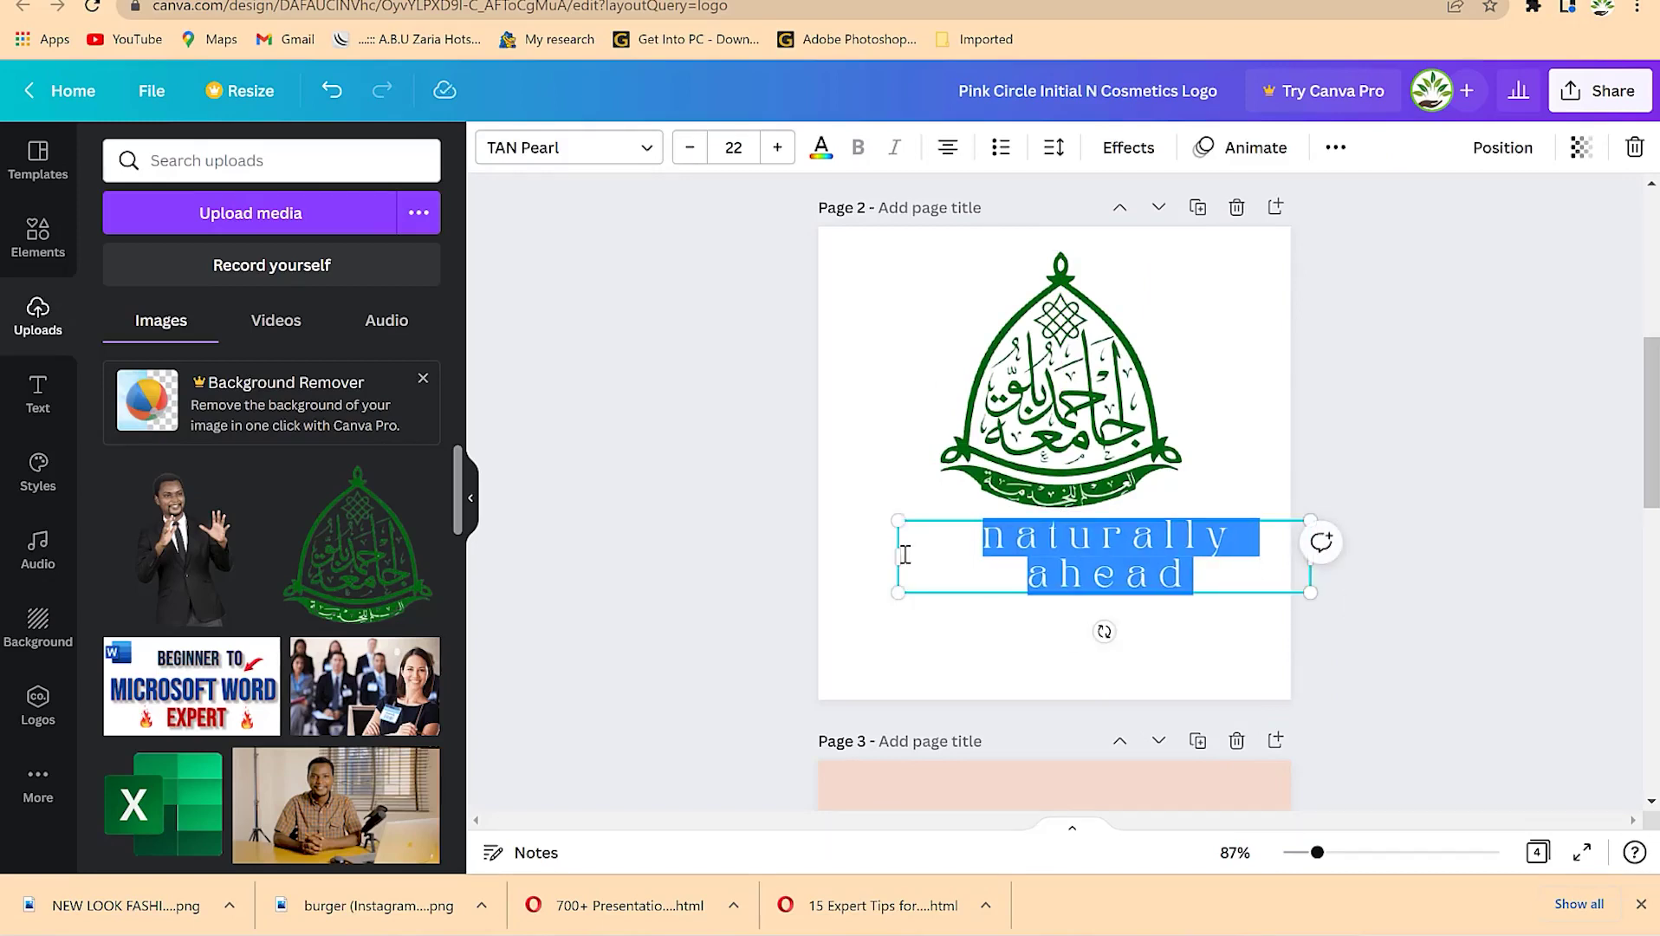
drag(897, 558, 807, 538)
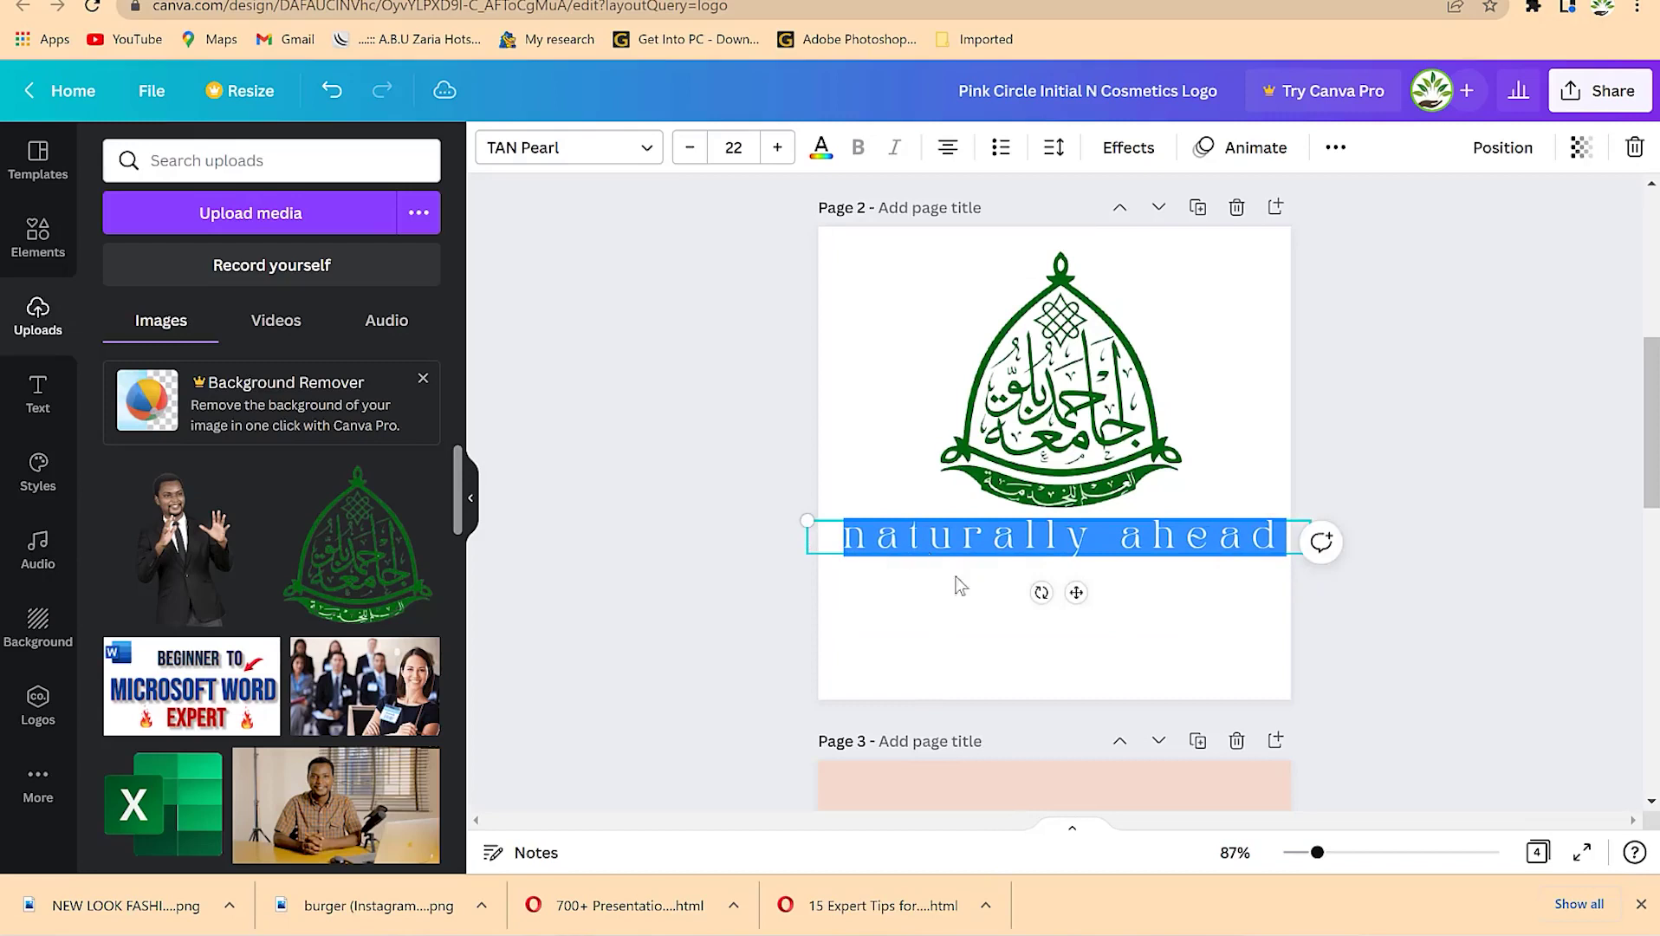
drag(1075, 591, 1072, 644)
- Enlarge the green crest logo and recentre it on the page
drag(1070, 411, 1064, 451)
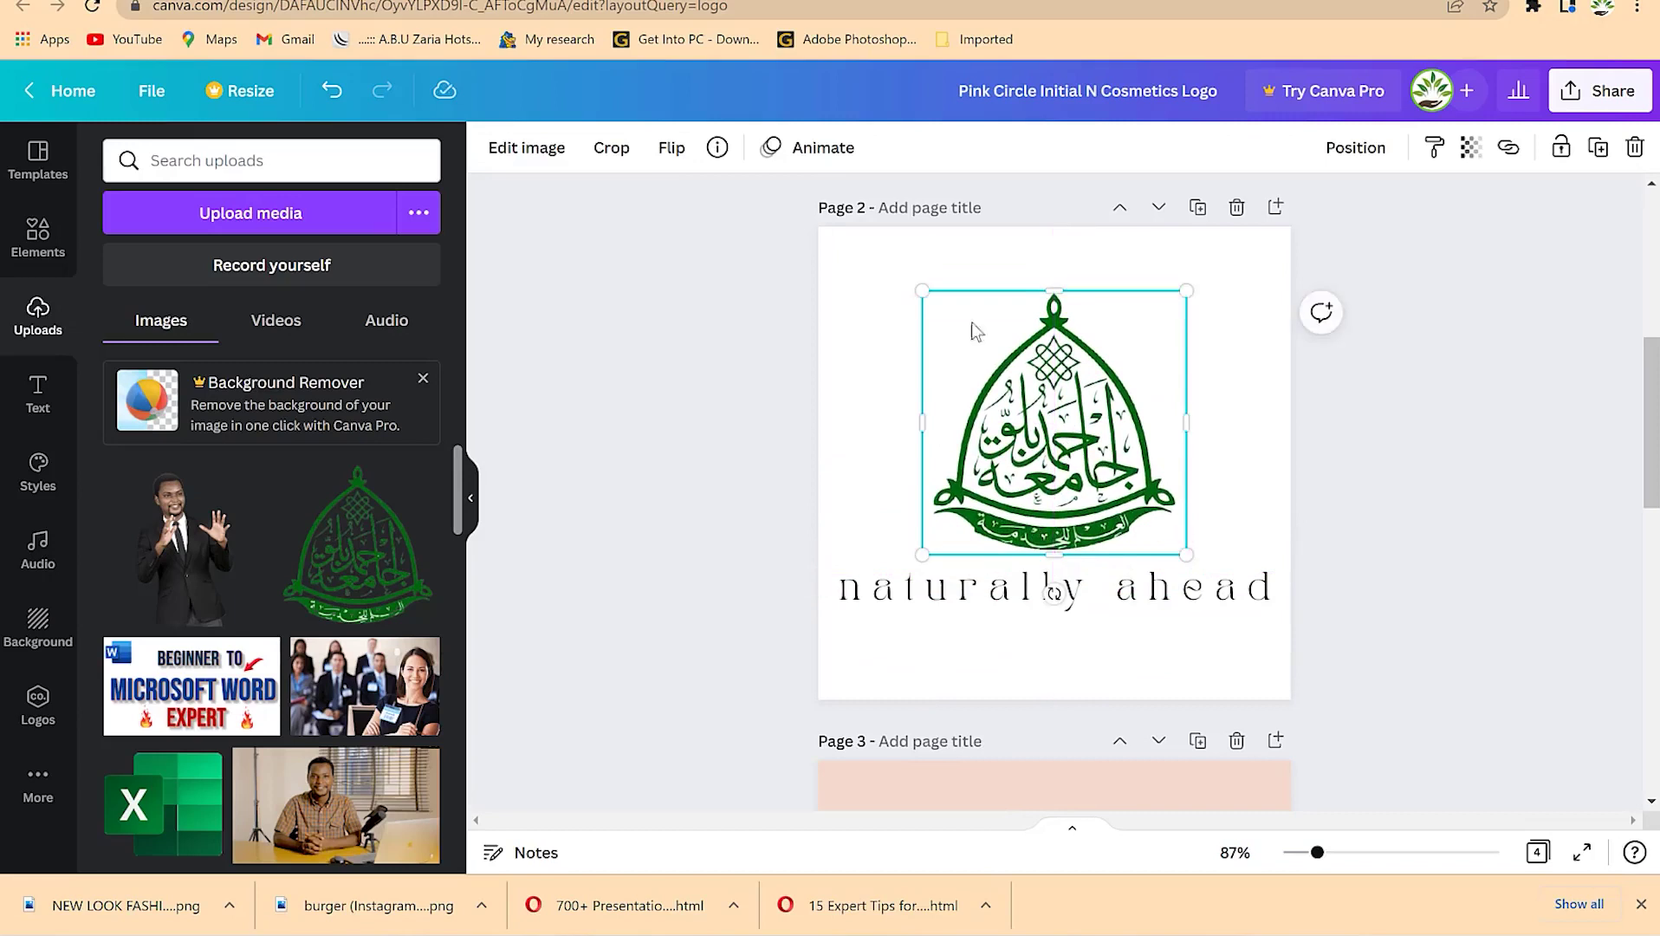
drag(894, 265, 853, 220)
drag(1049, 463, 1068, 459)
- Set the tagline font to Alegreya
click(1093, 596)
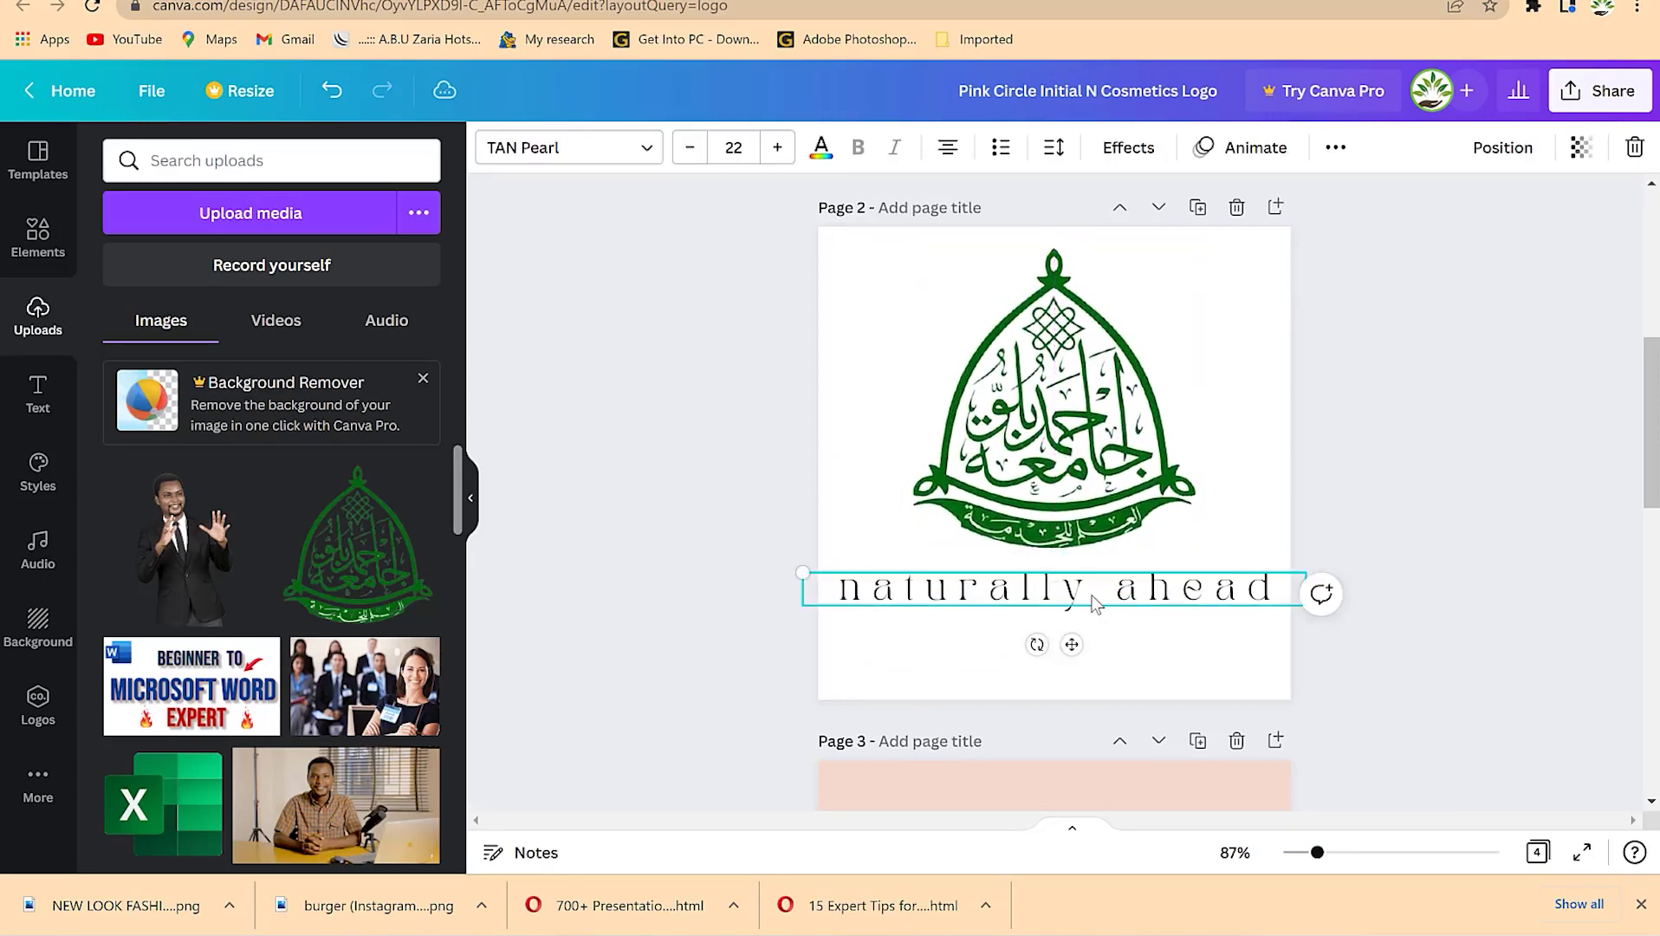
click(647, 148)
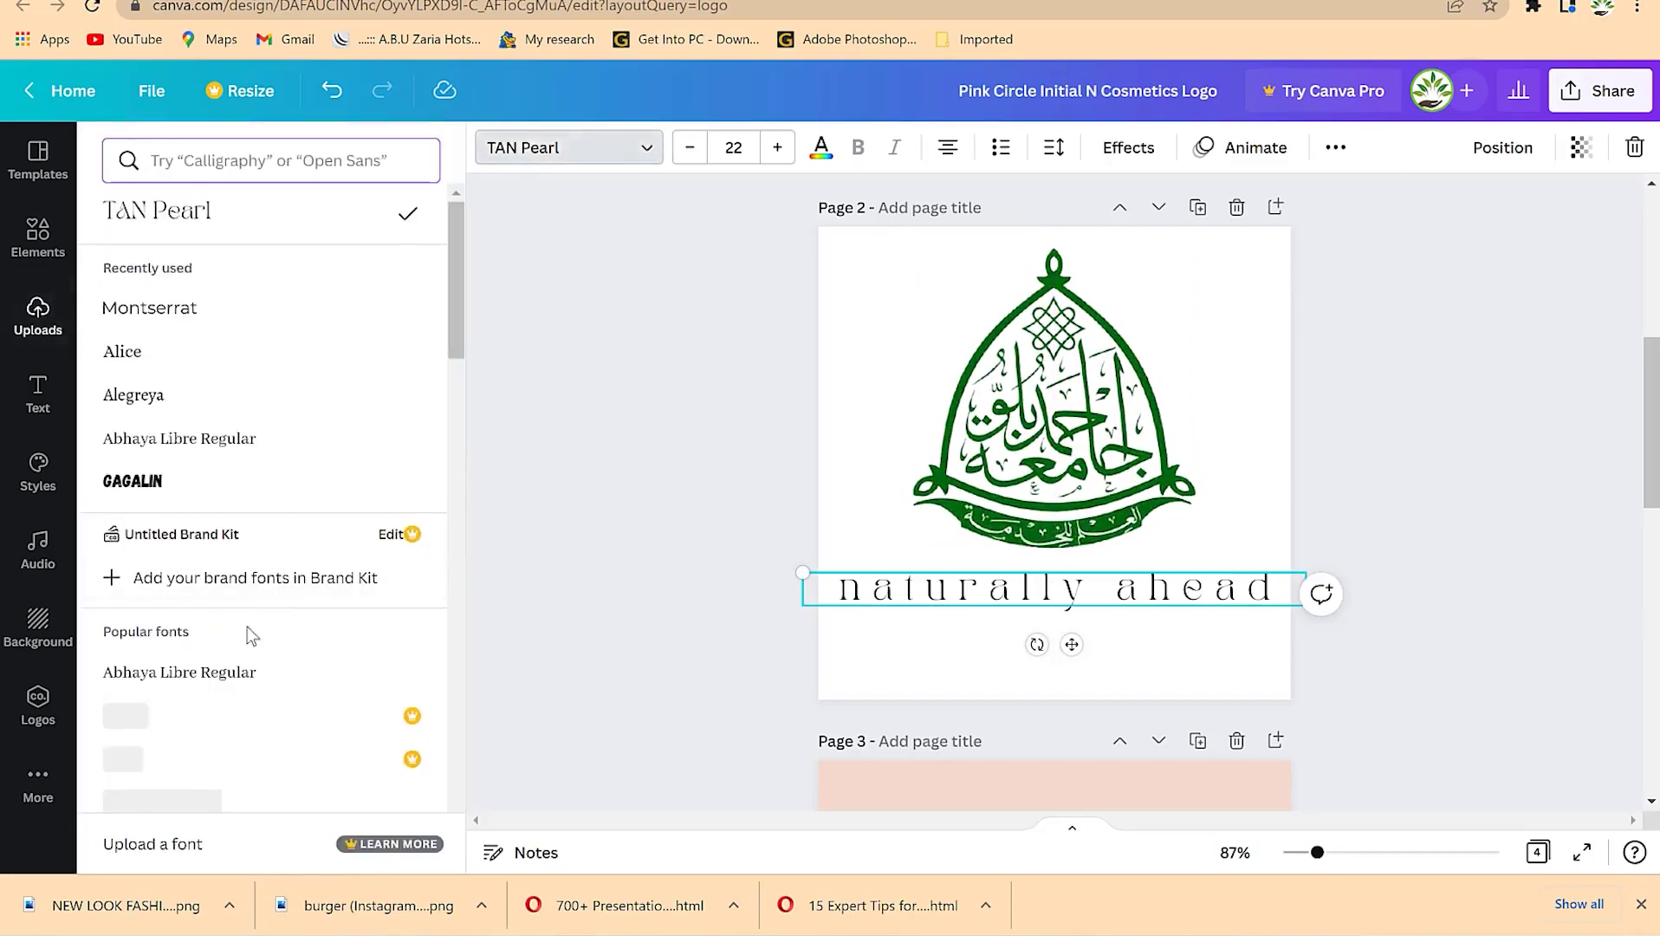
click(180, 395)
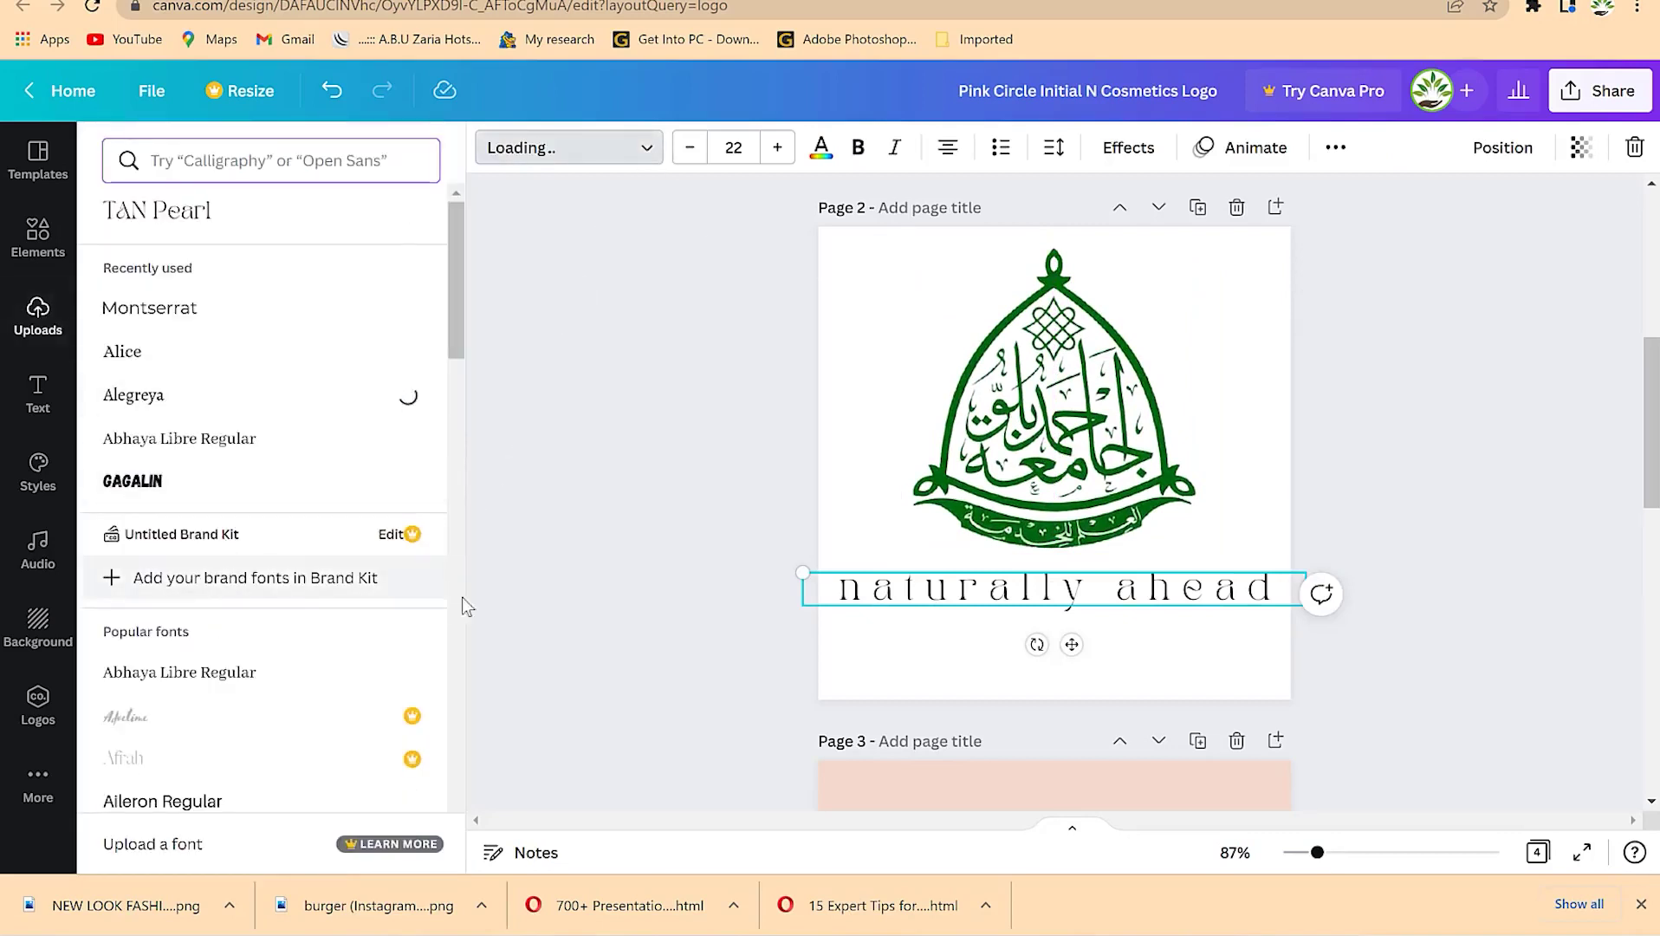
- Capitalise the tagline so it reads 'Naturally Ahead'
click(918, 598)
key(BackSpace)
text(N)
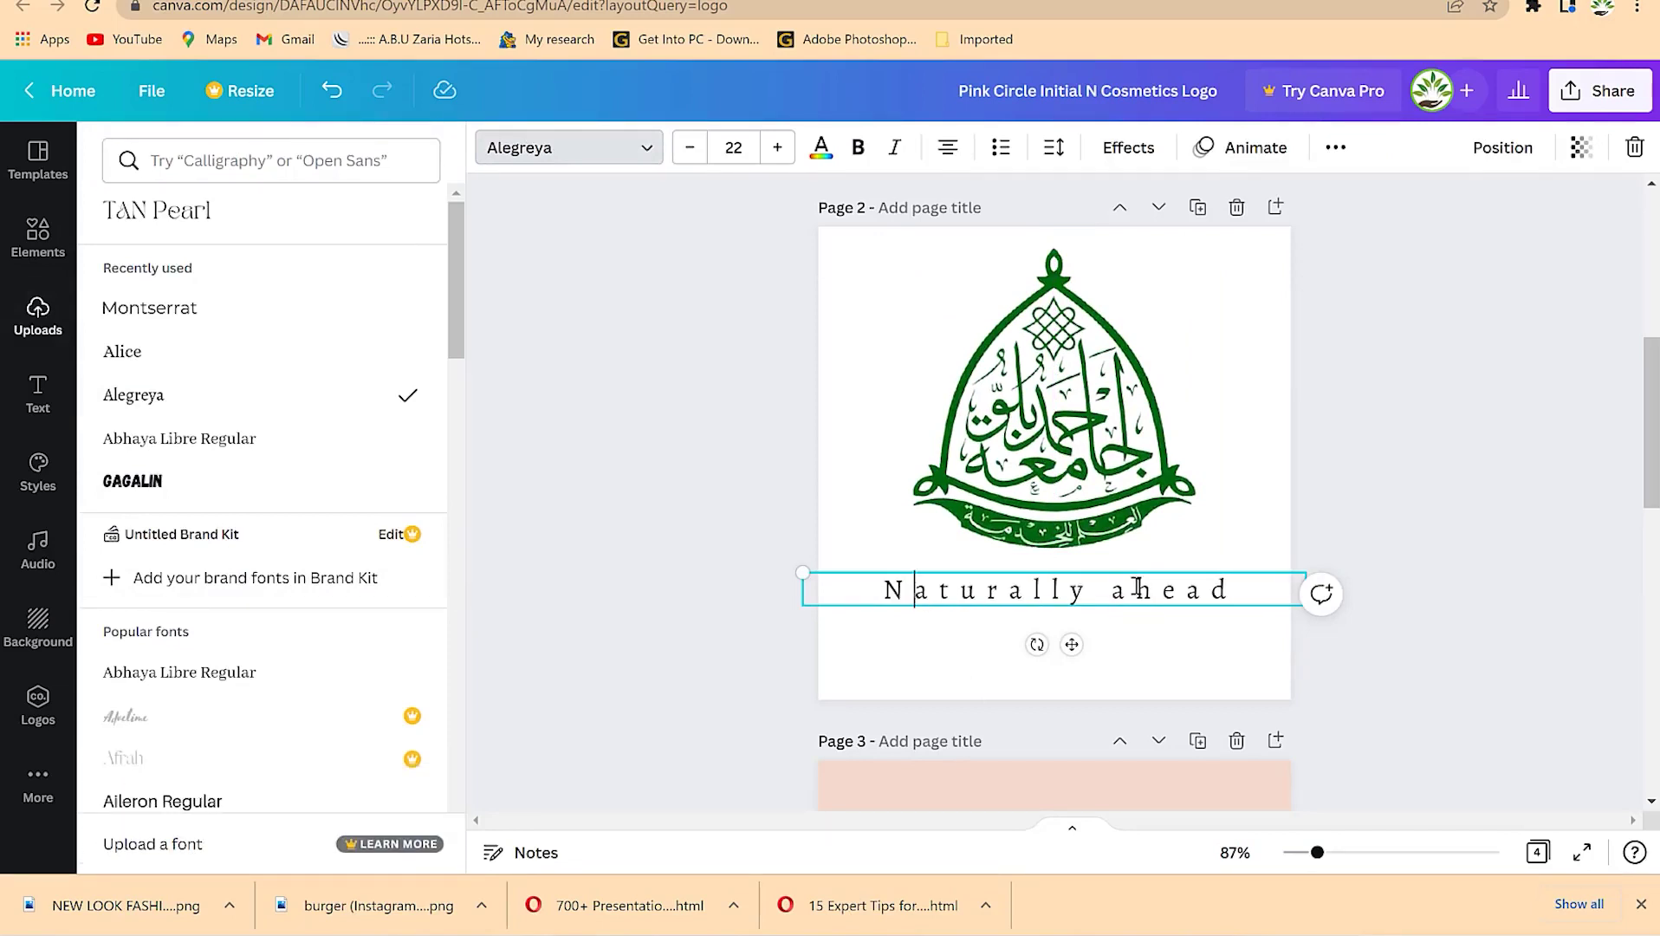
key(BackSpace)
text(A)
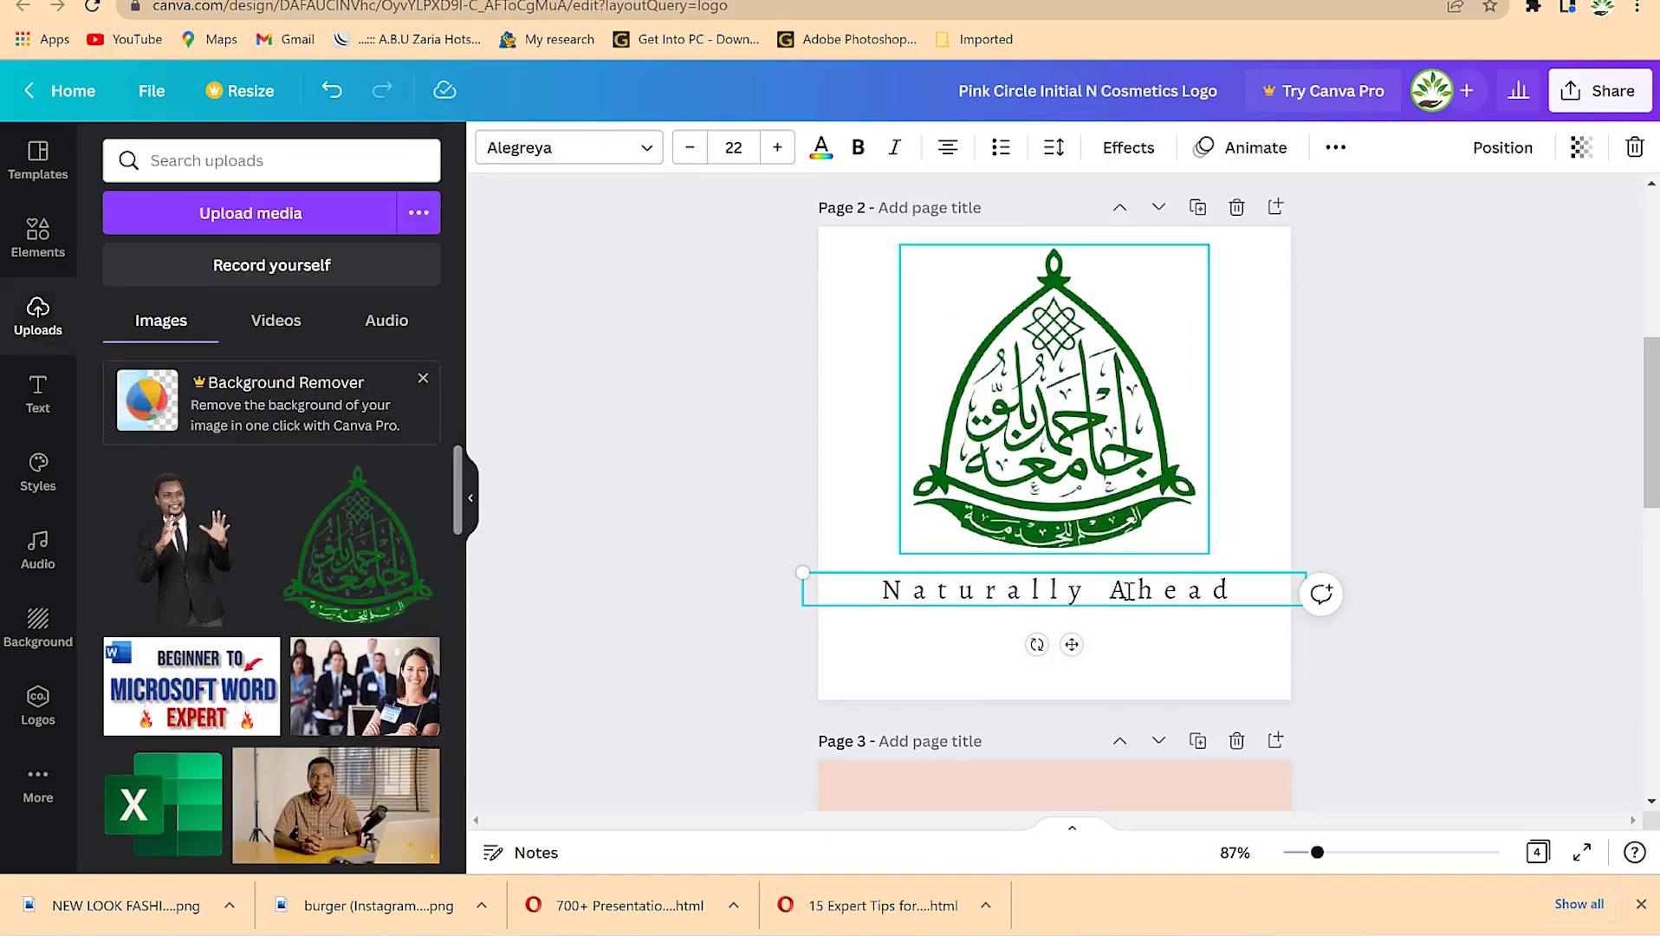
click(1401, 460)
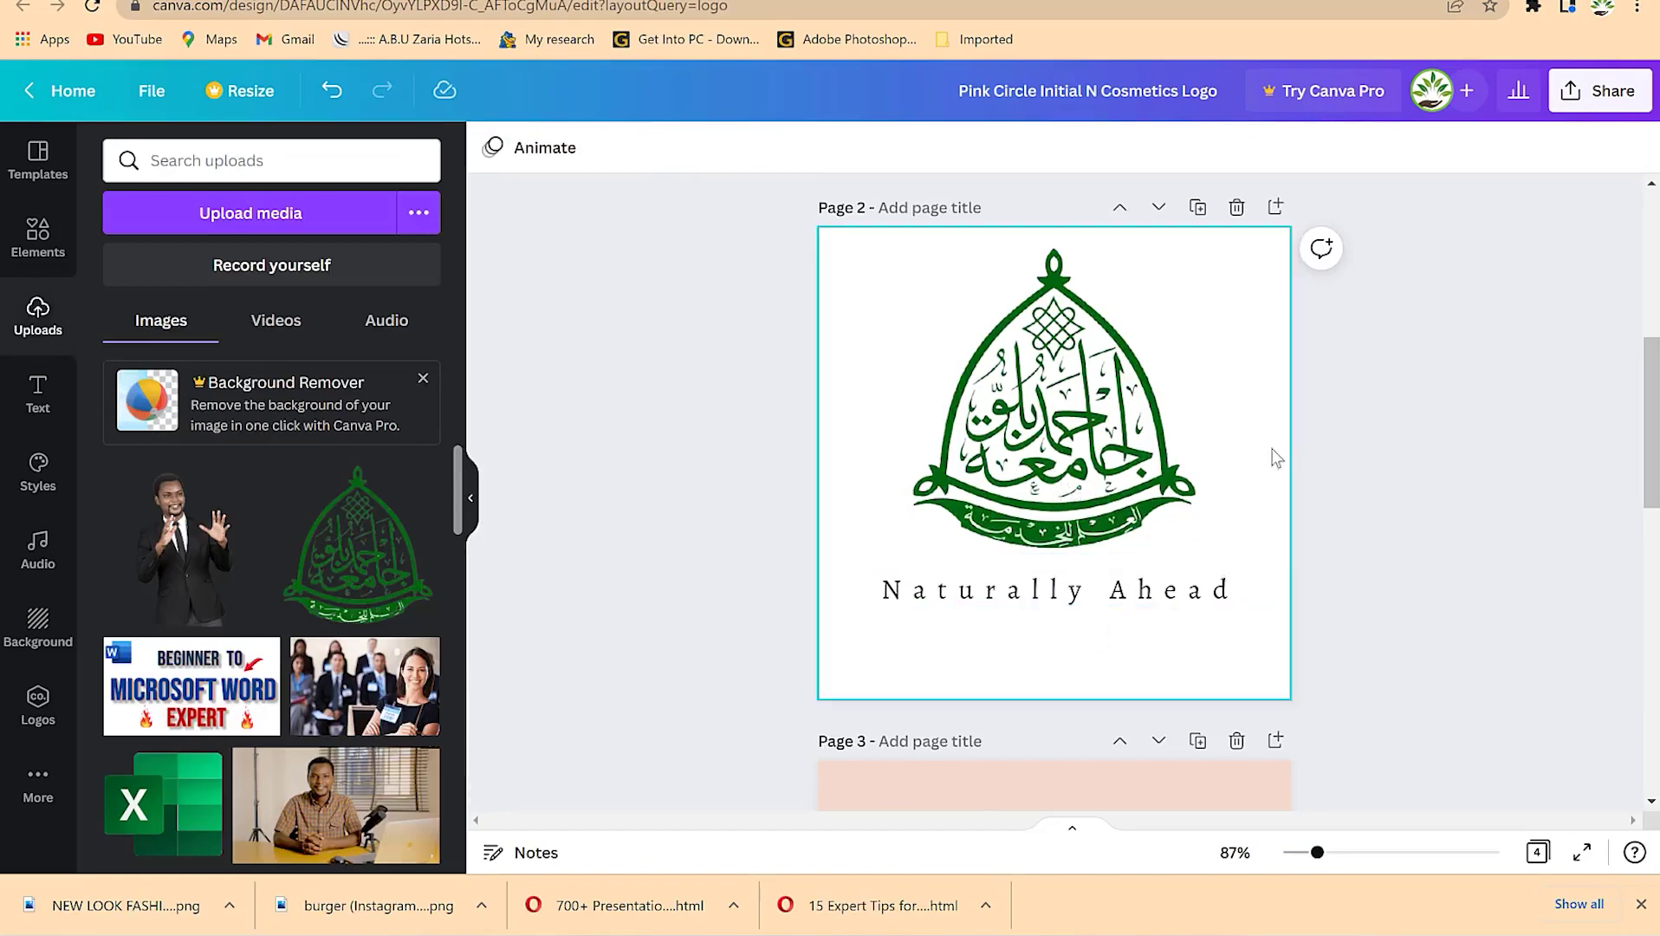
click(1235, 411)
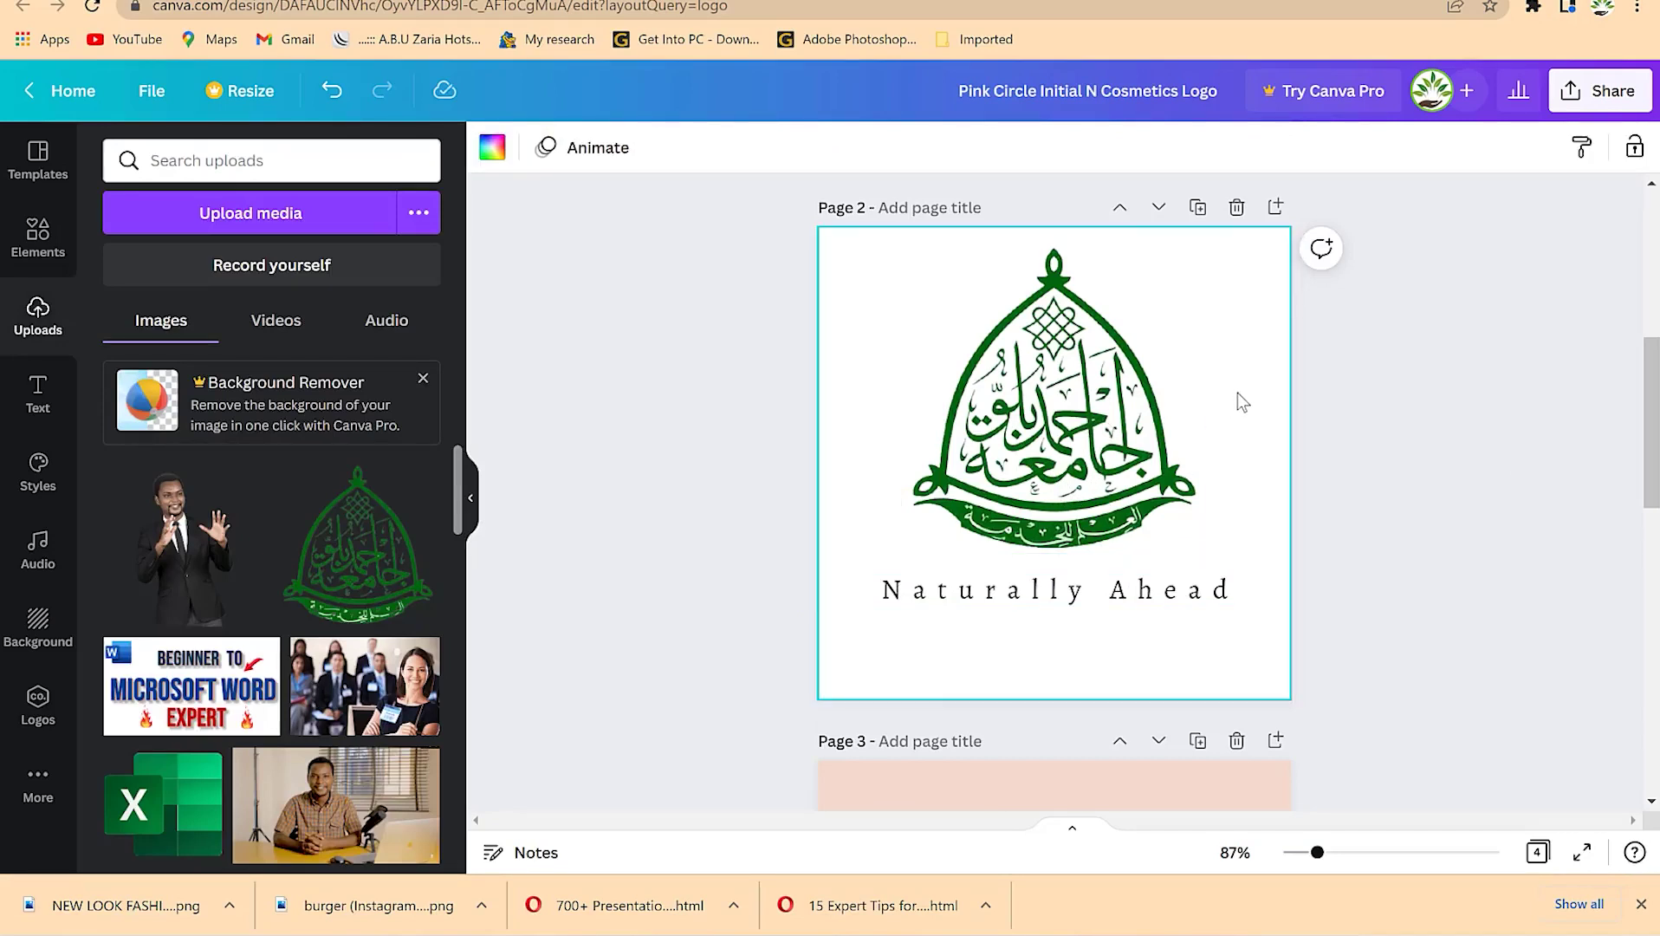
- Change page 2's background to the pale pink document colour
click(493, 148)
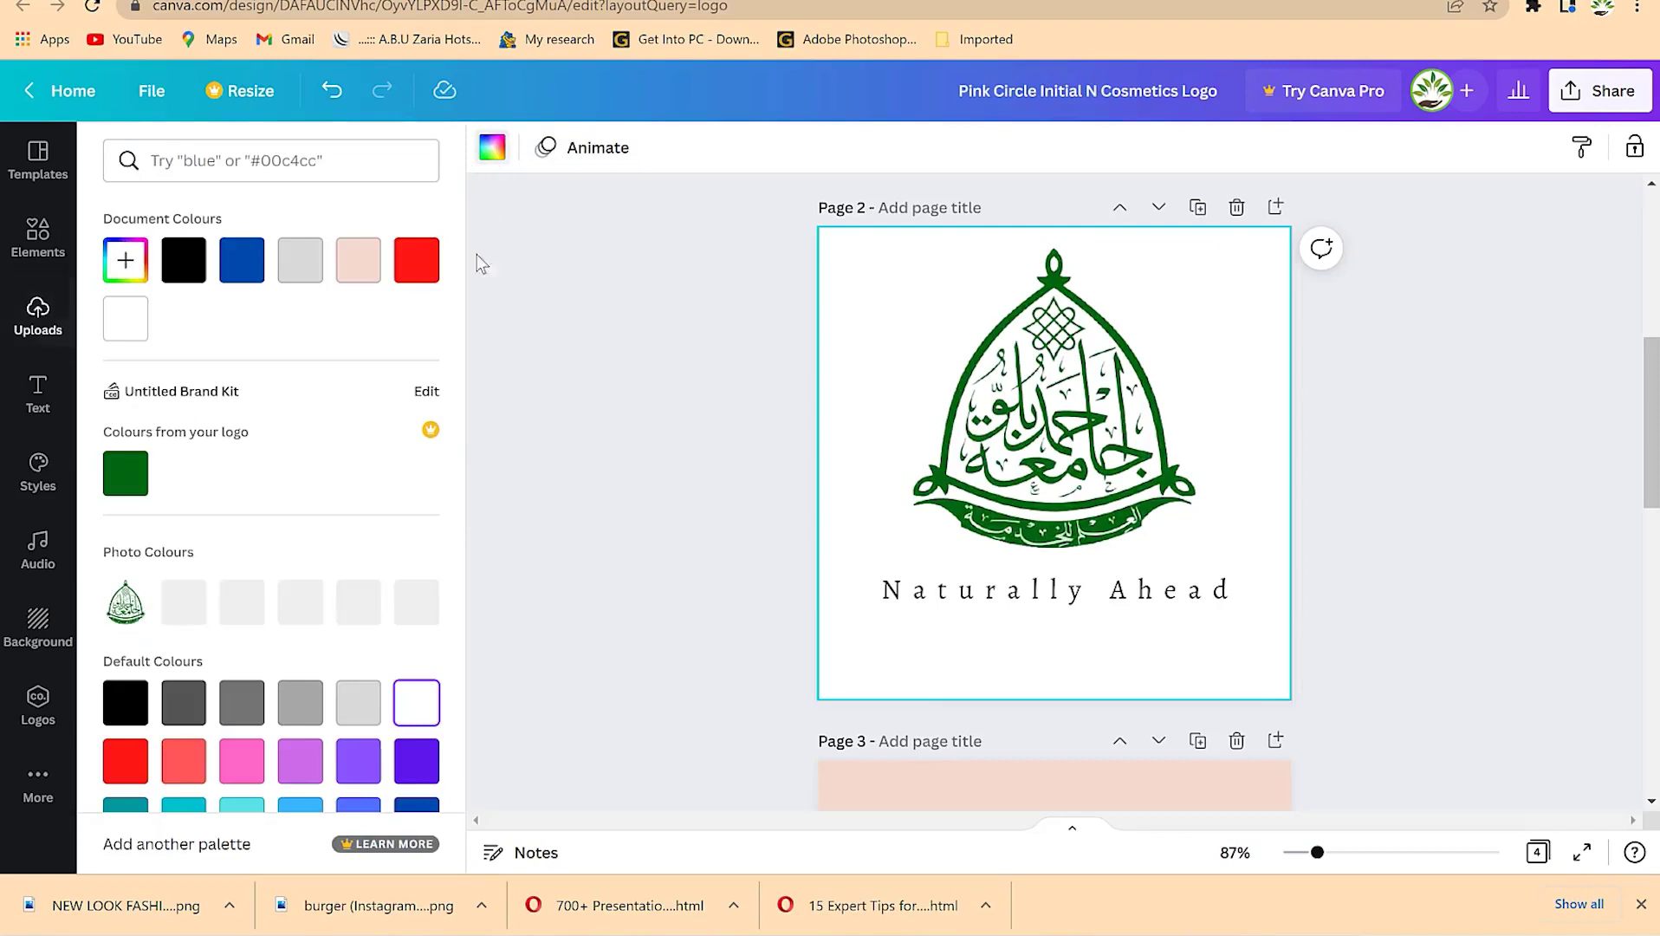
click(369, 269)
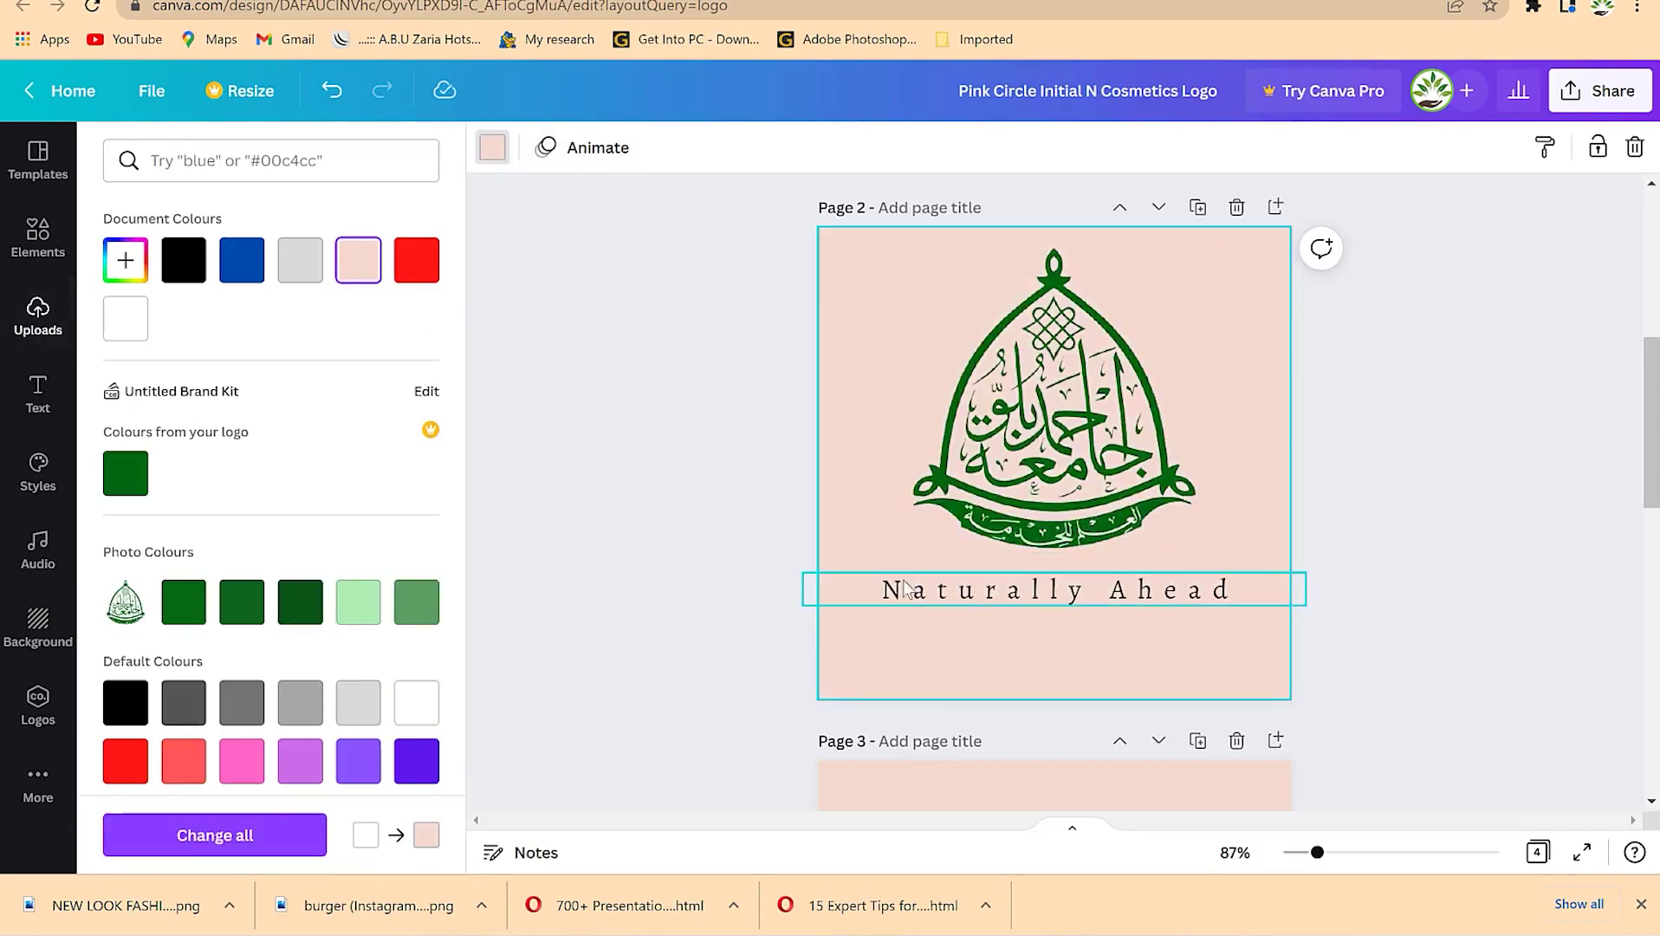
click(964, 591)
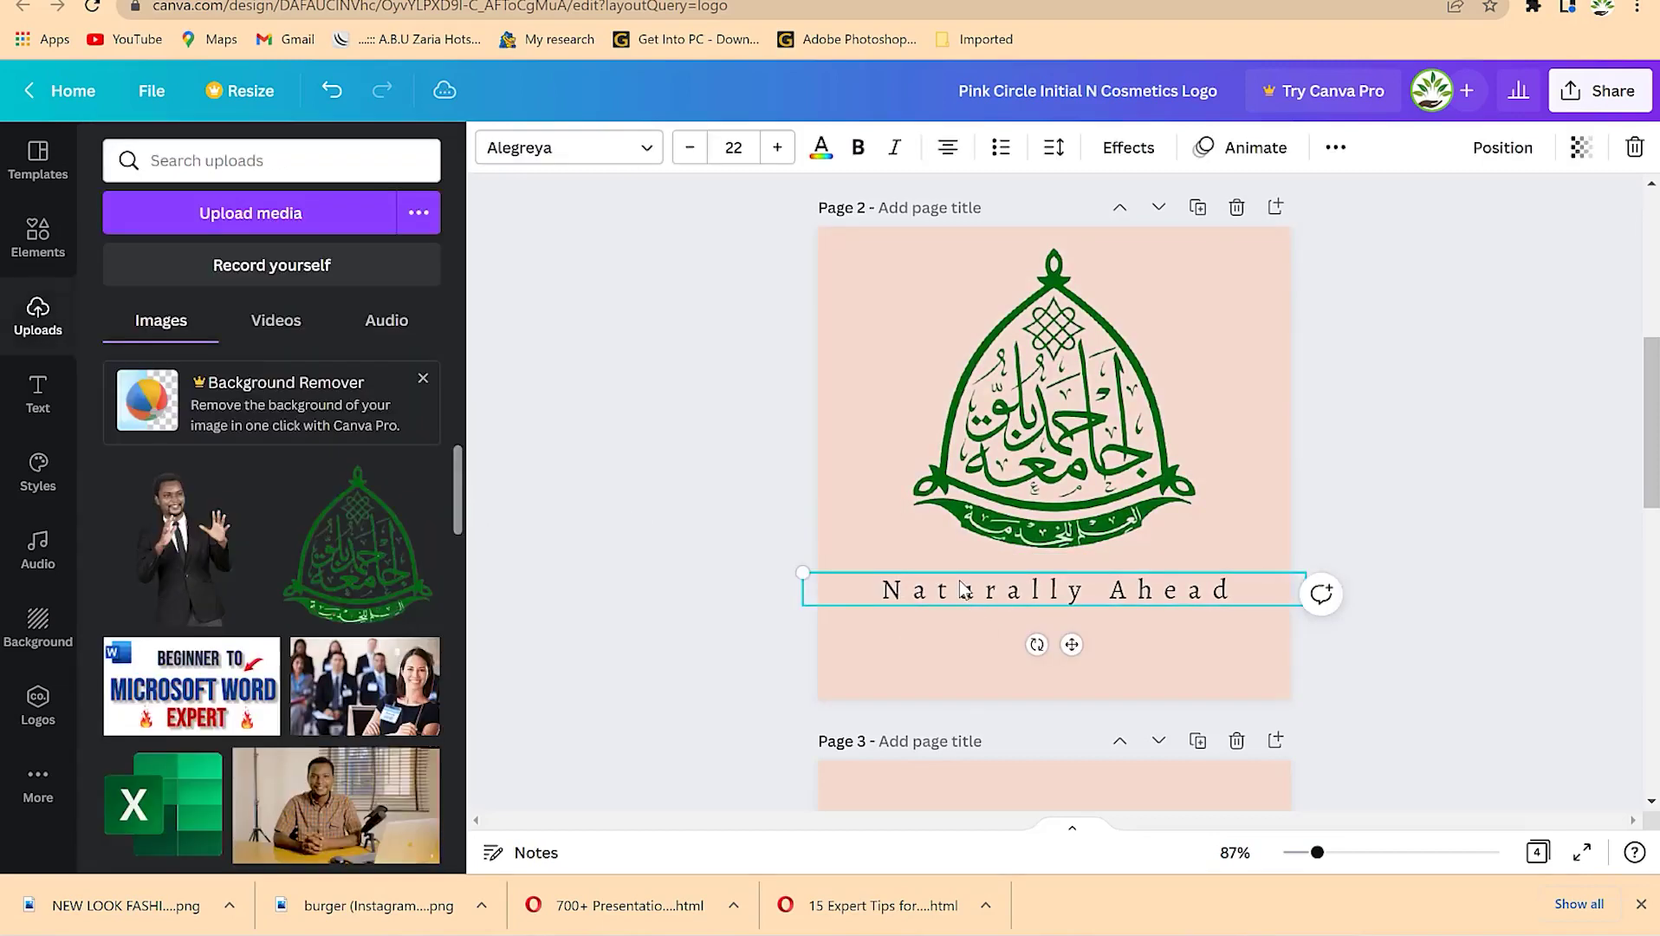
- Make the Naturally Ahead tagline bold without italic
click(859, 148)
click(895, 149)
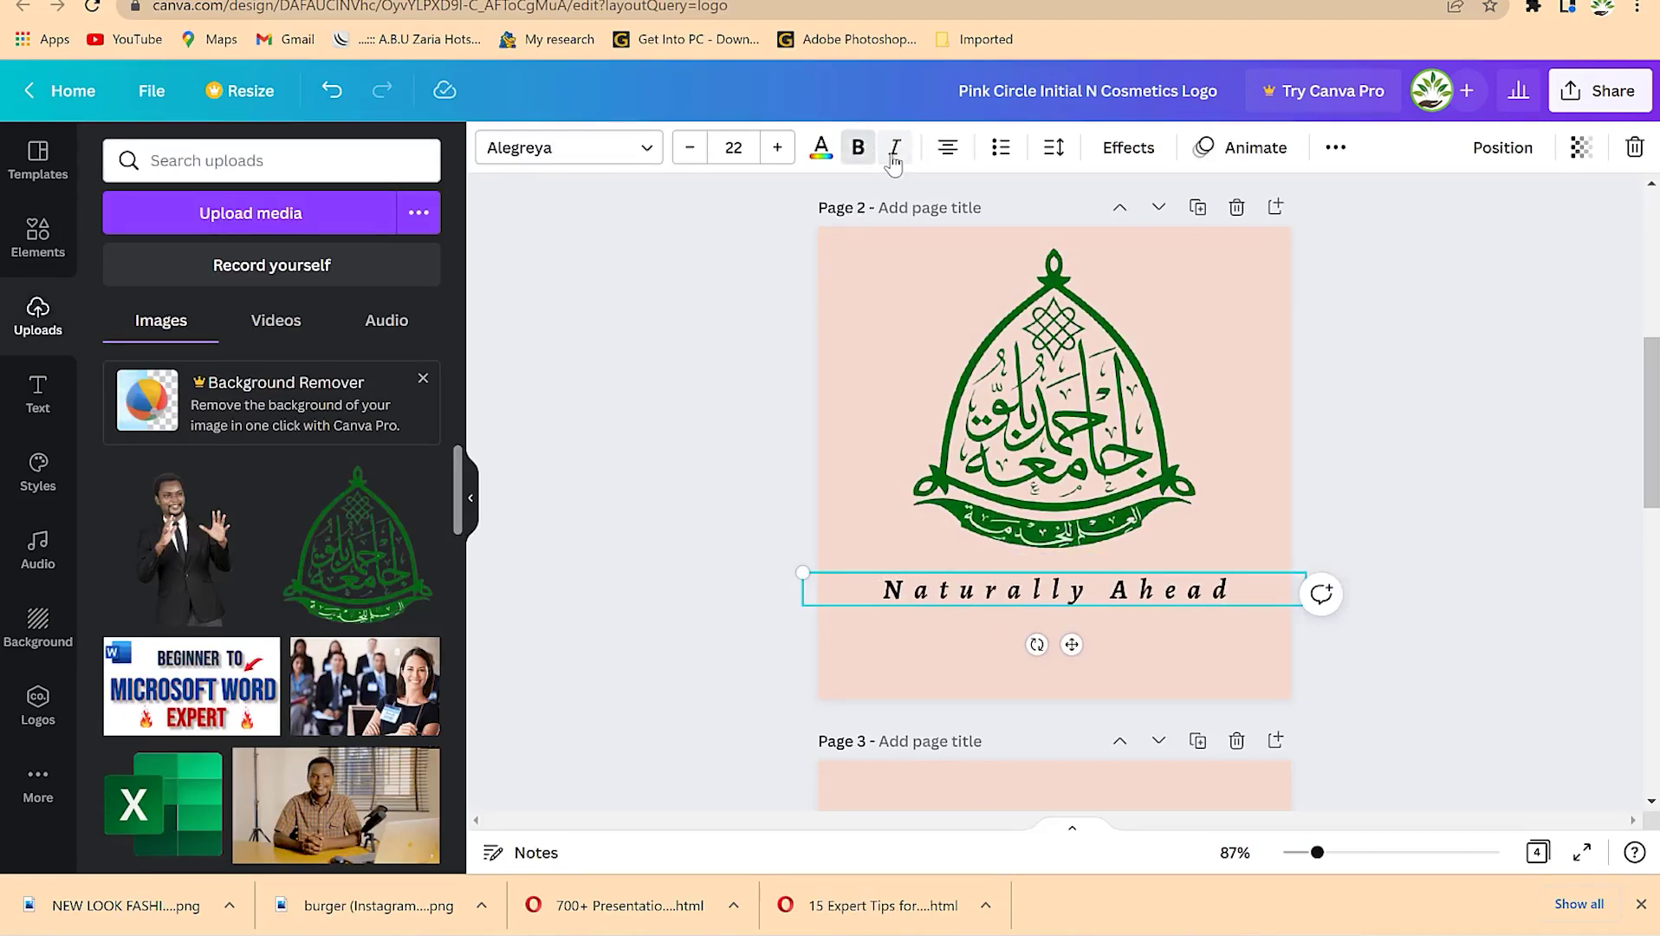
click(858, 149)
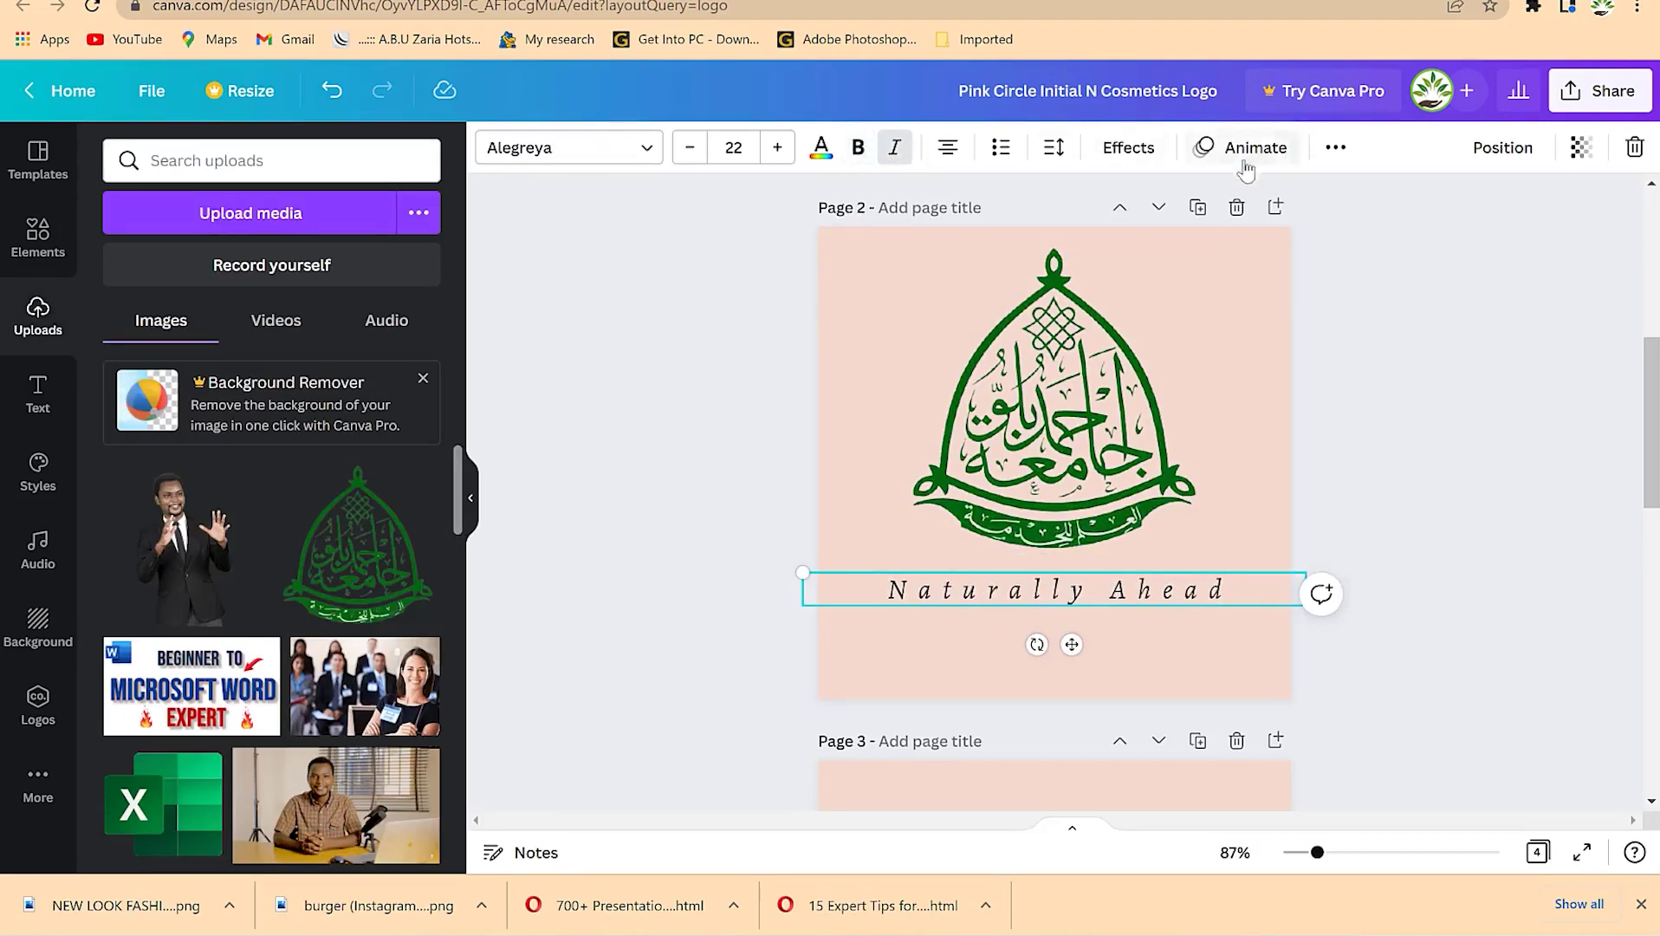
click(896, 153)
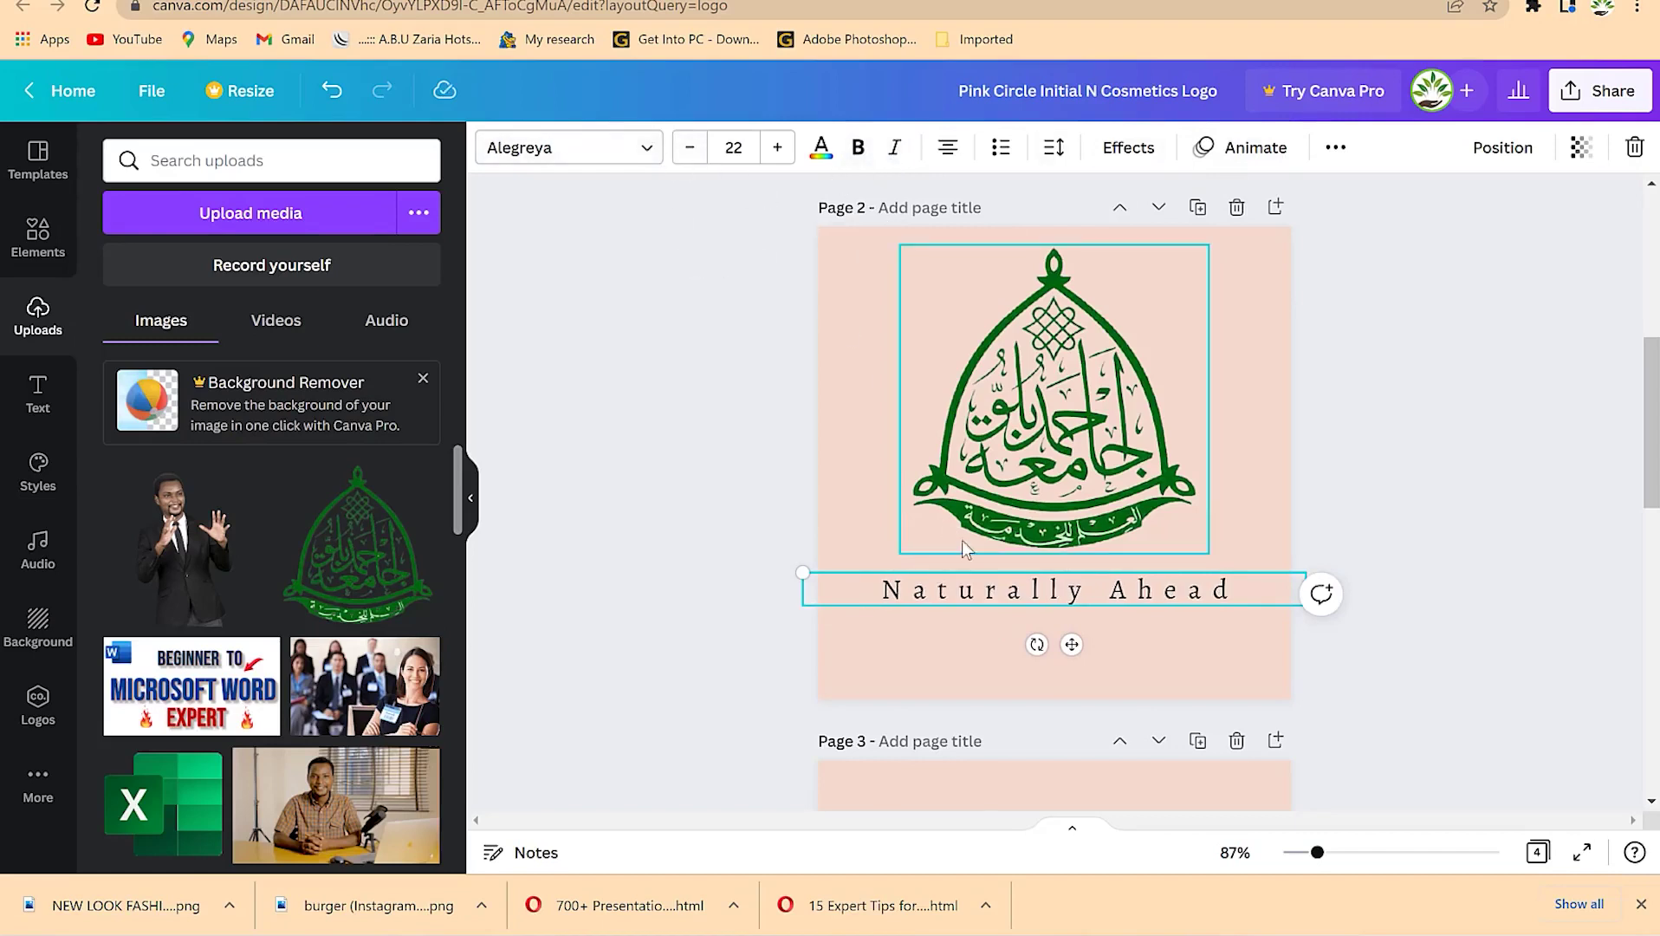
click(858, 149)
- Colour the tagline dark green to match the emblem
click(821, 148)
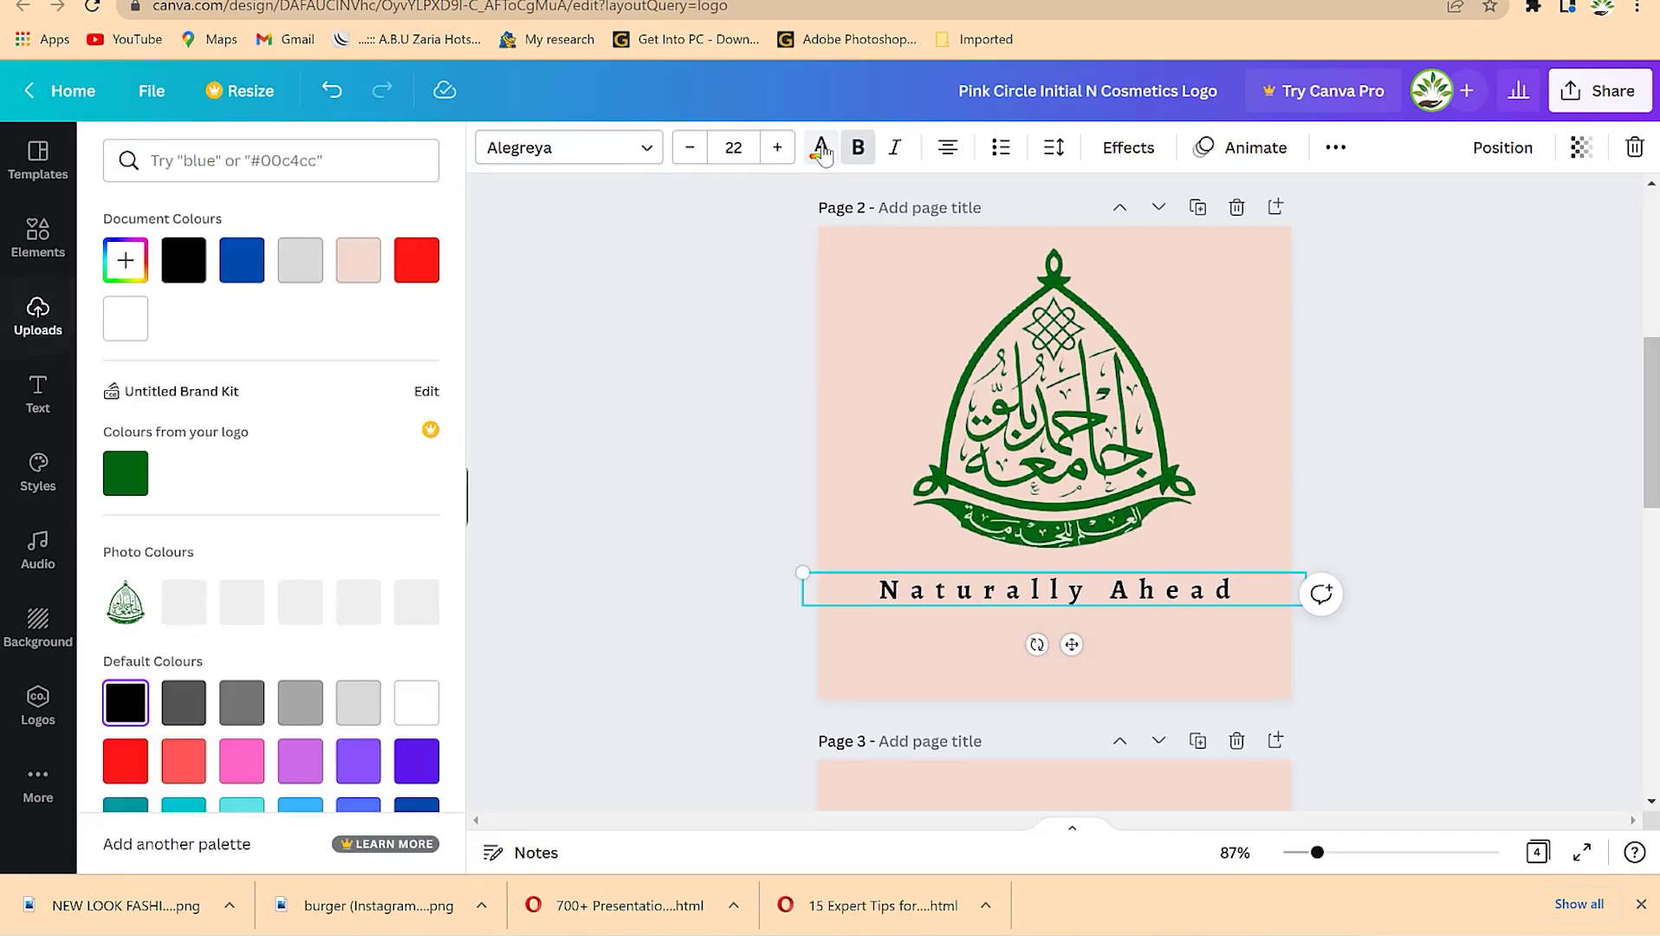
click(408, 275)
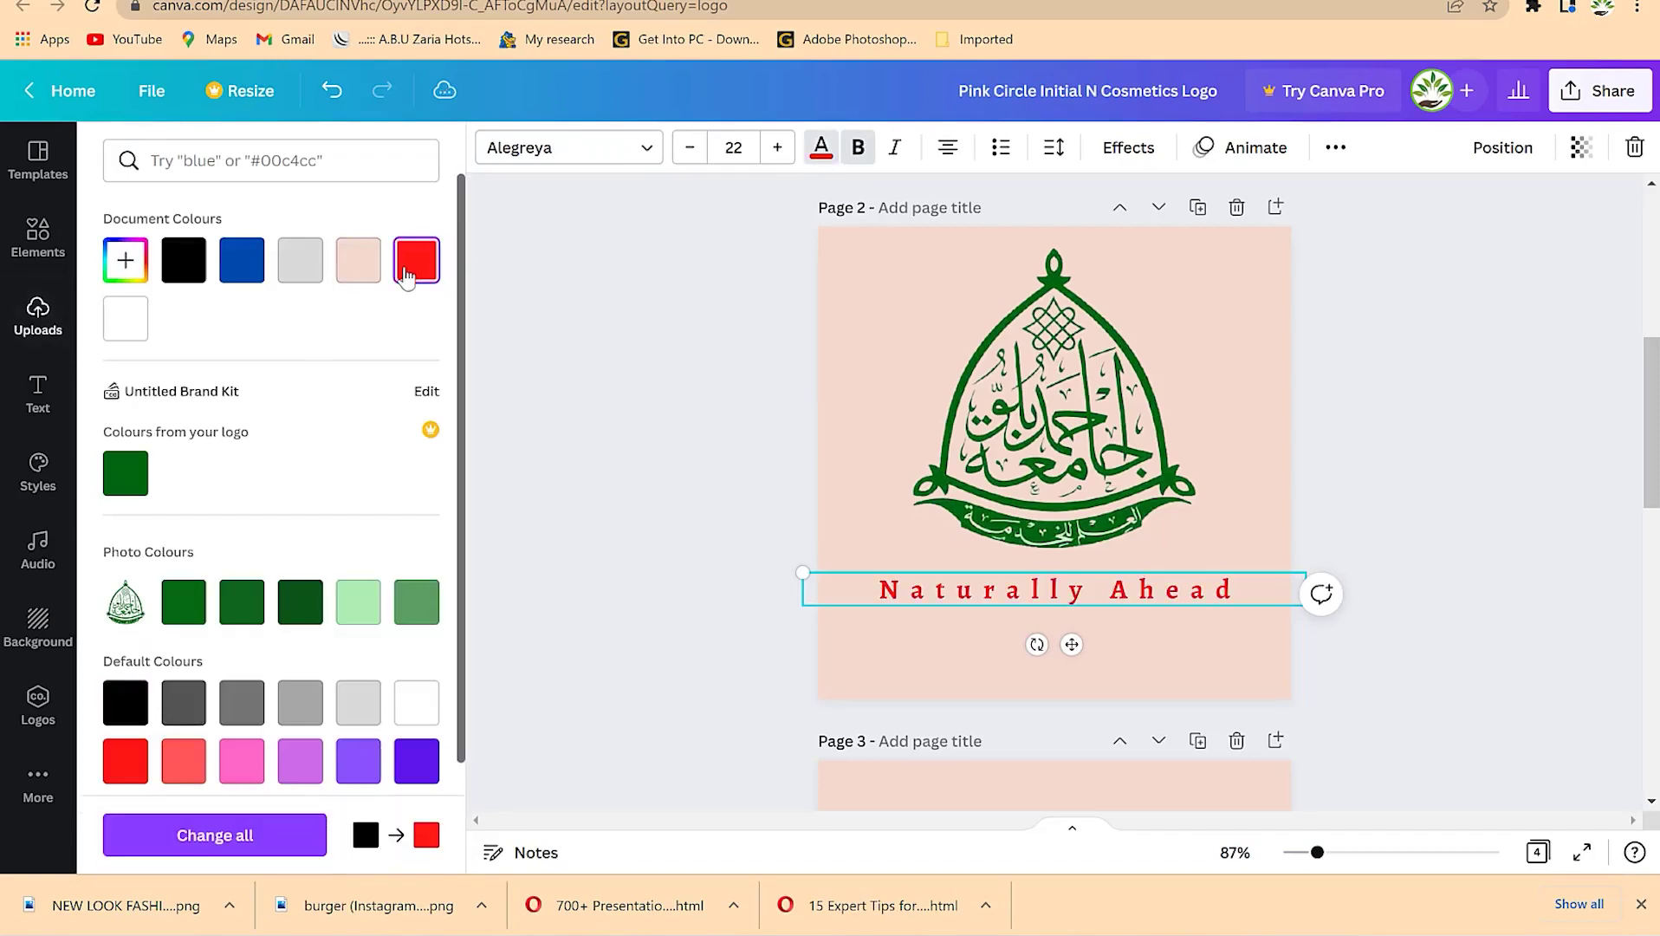
click(240, 272)
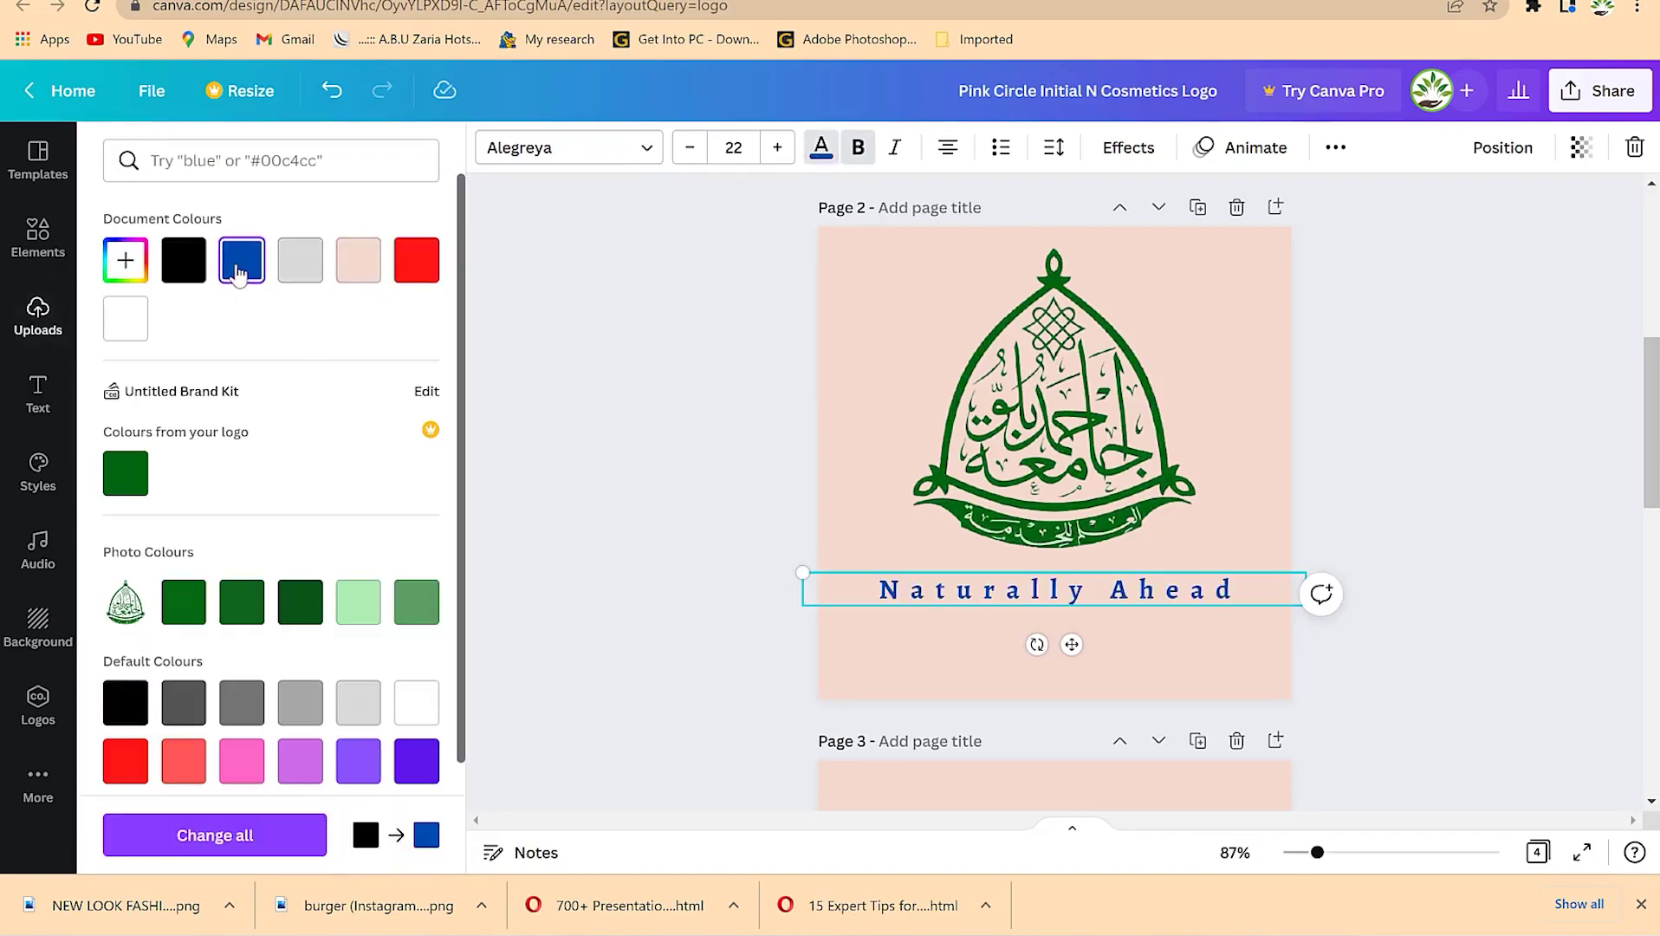
click(188, 602)
key(Escape)
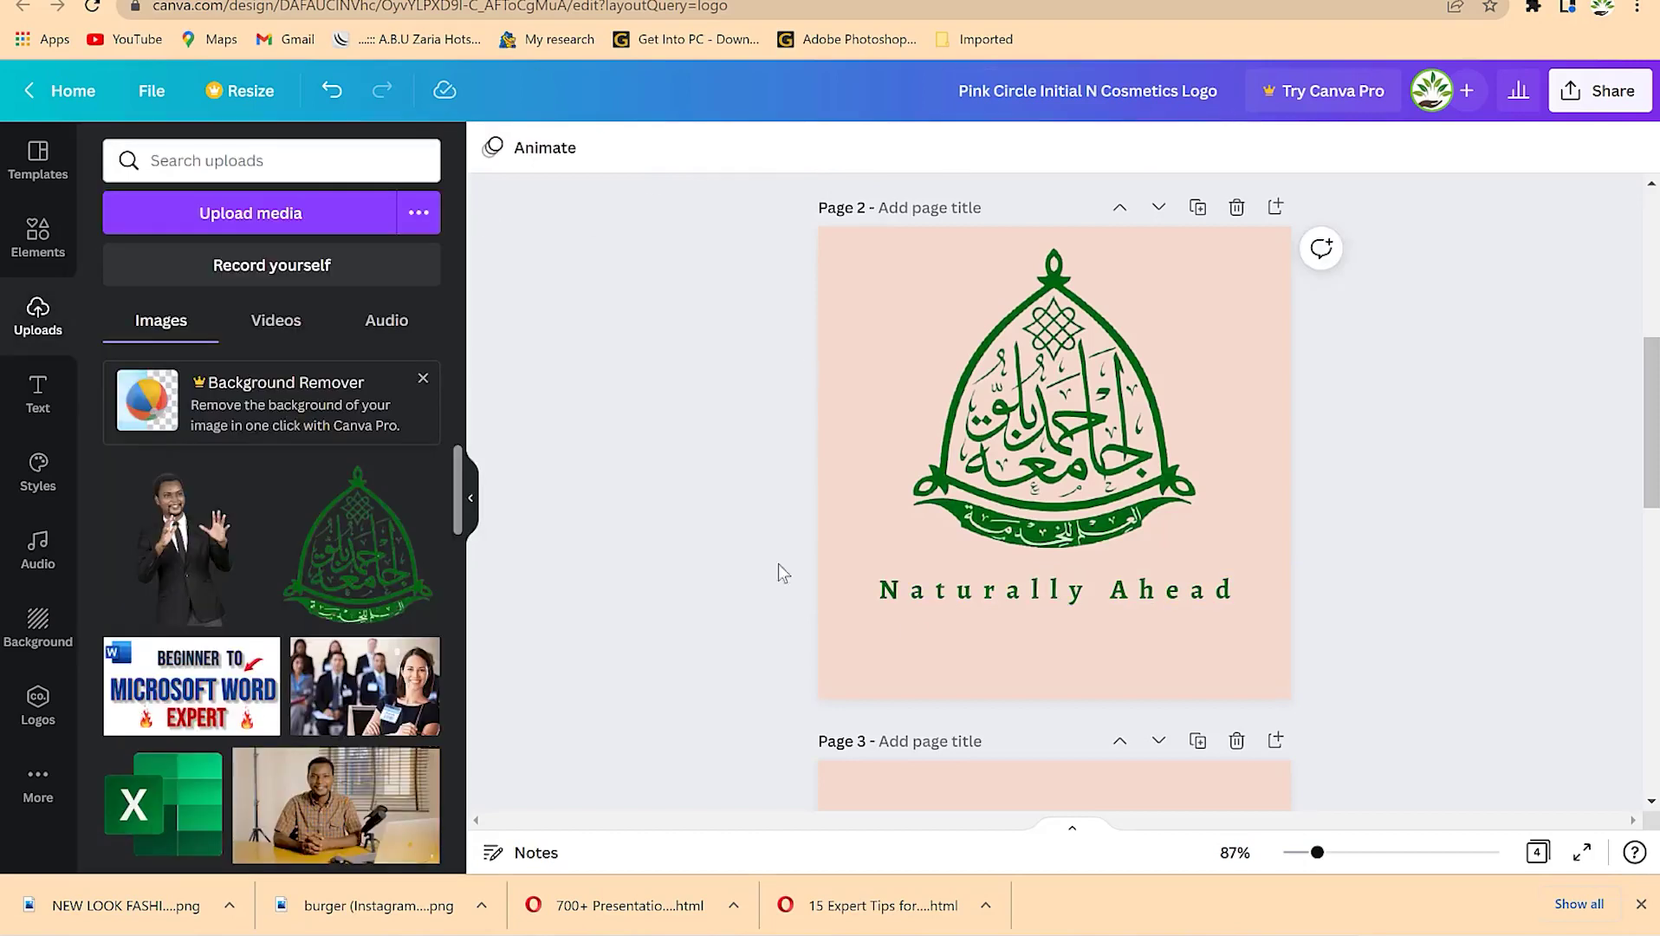
click(1248, 319)
scroll(1238, 399, down, 5)
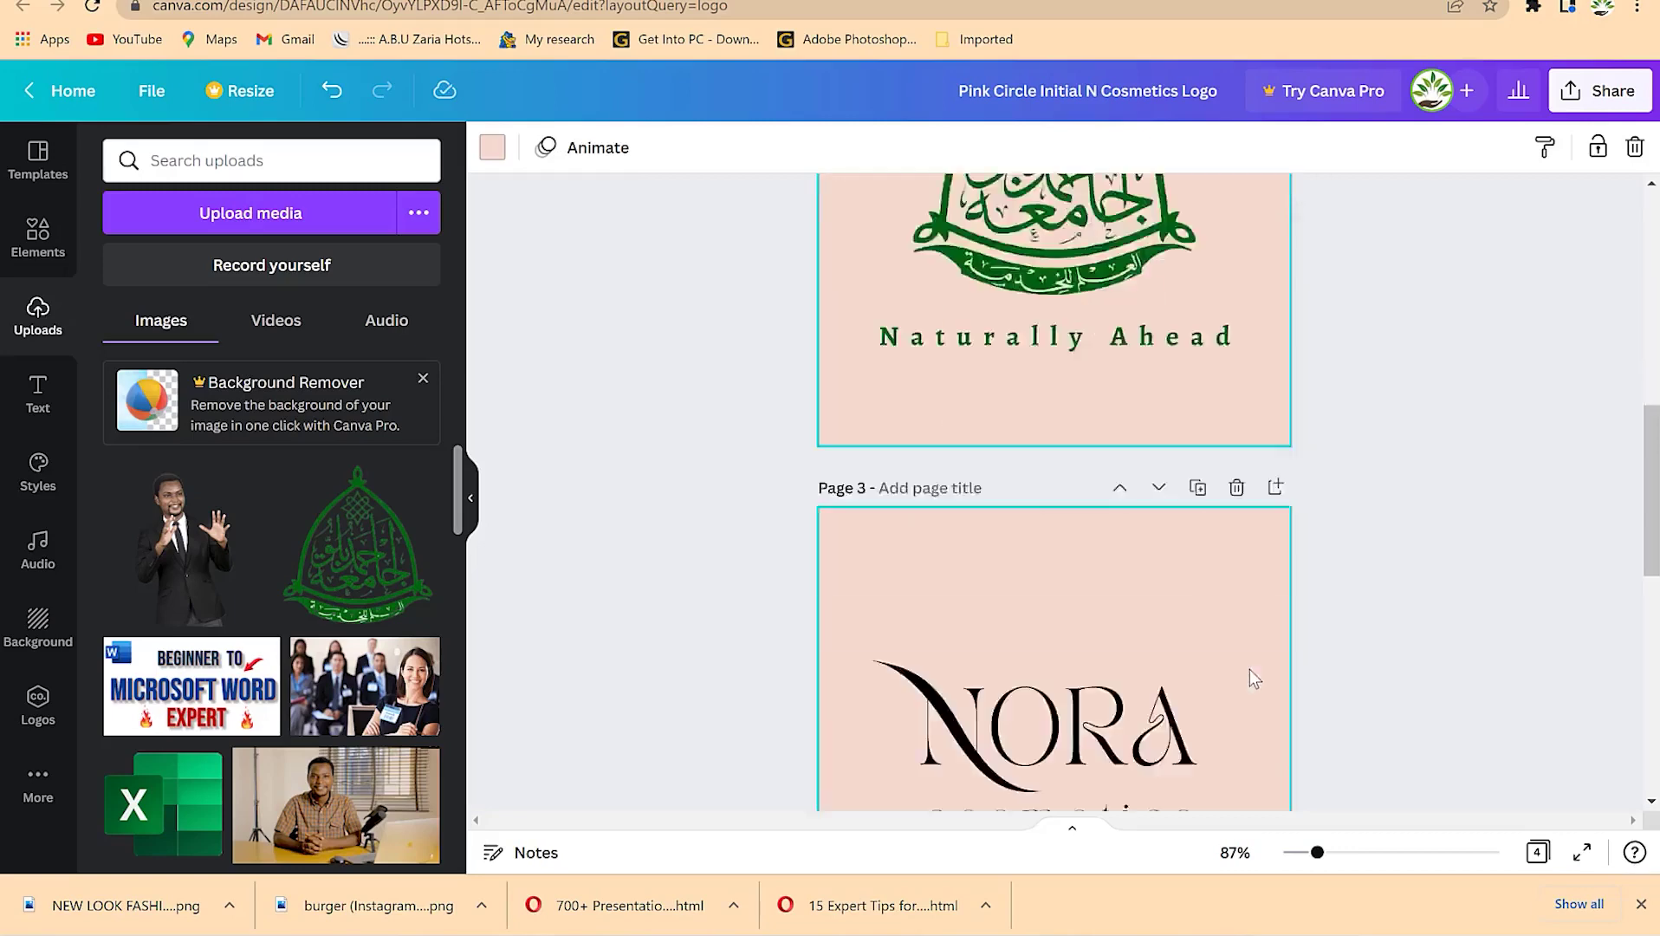
scroll(1161, 705, up, 10)
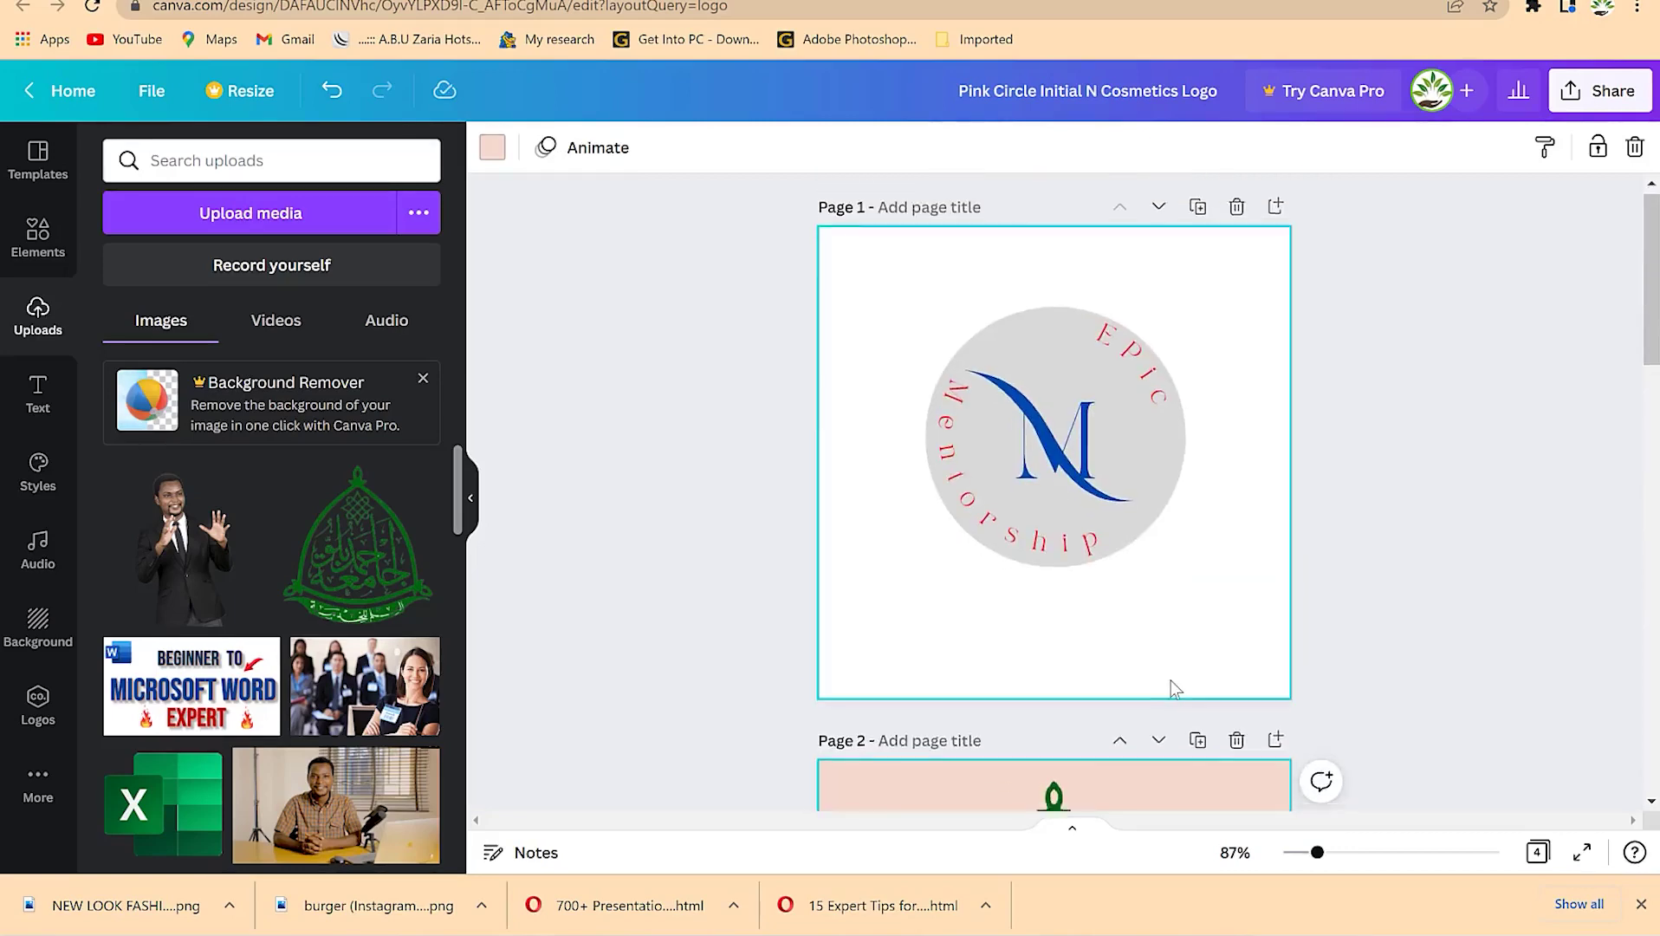
scroll(1172, 680, down, 9)
scroll(1231, 450, up, 3)
scroll(1251, 474, up, 1)
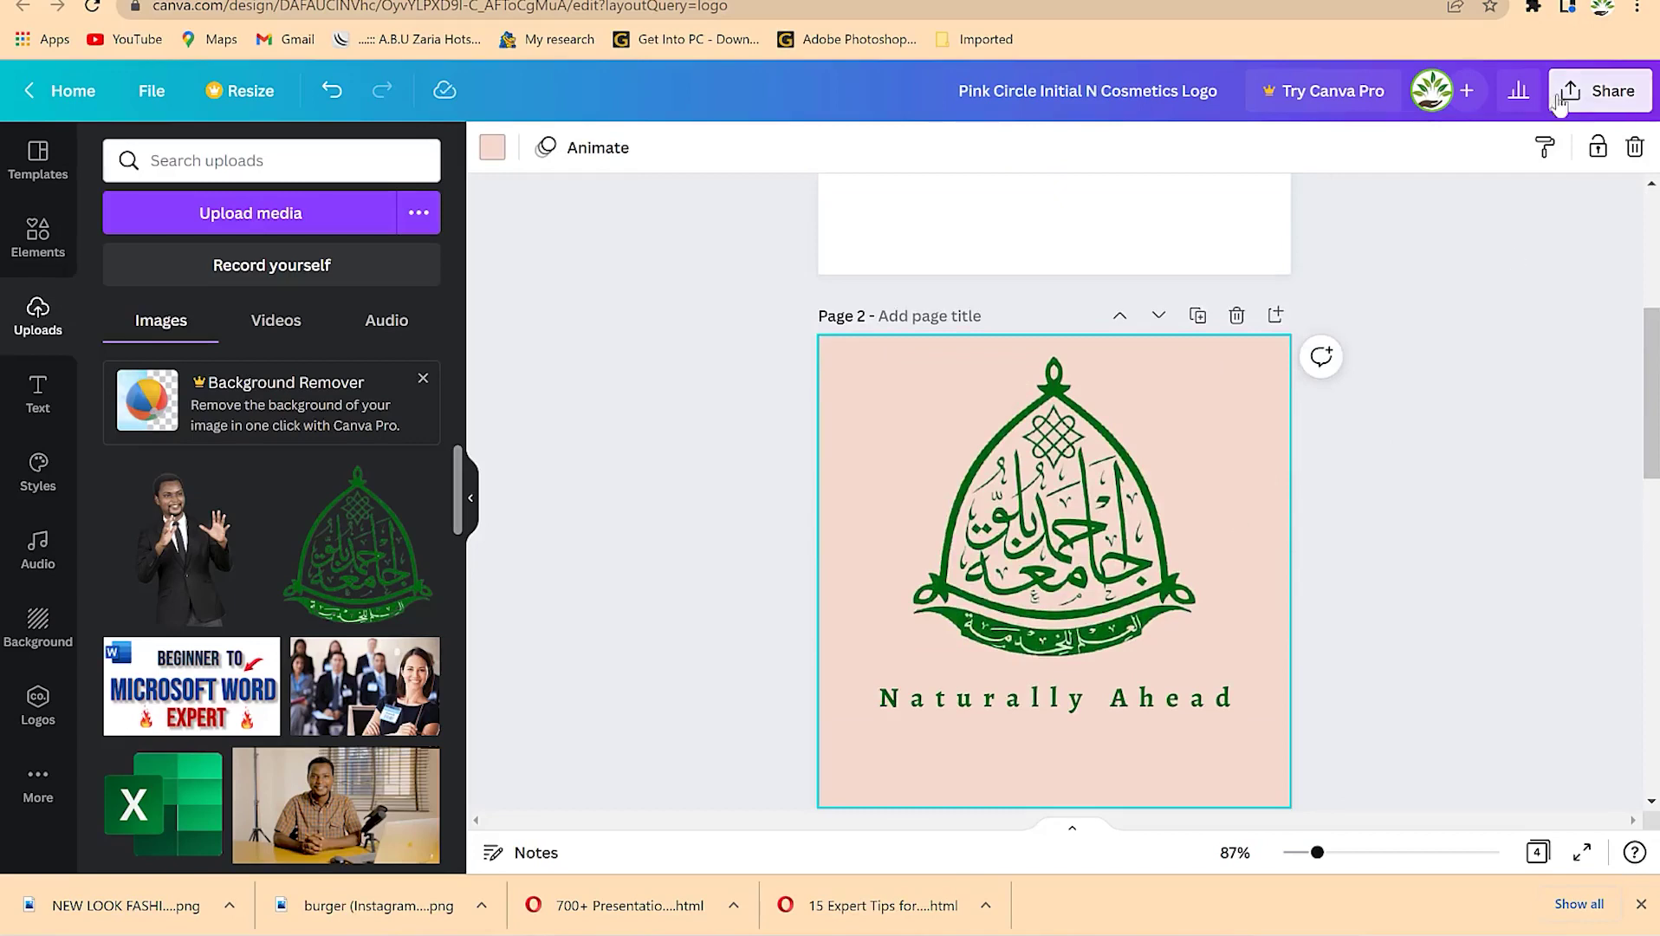
click(1588, 92)
click(1330, 611)
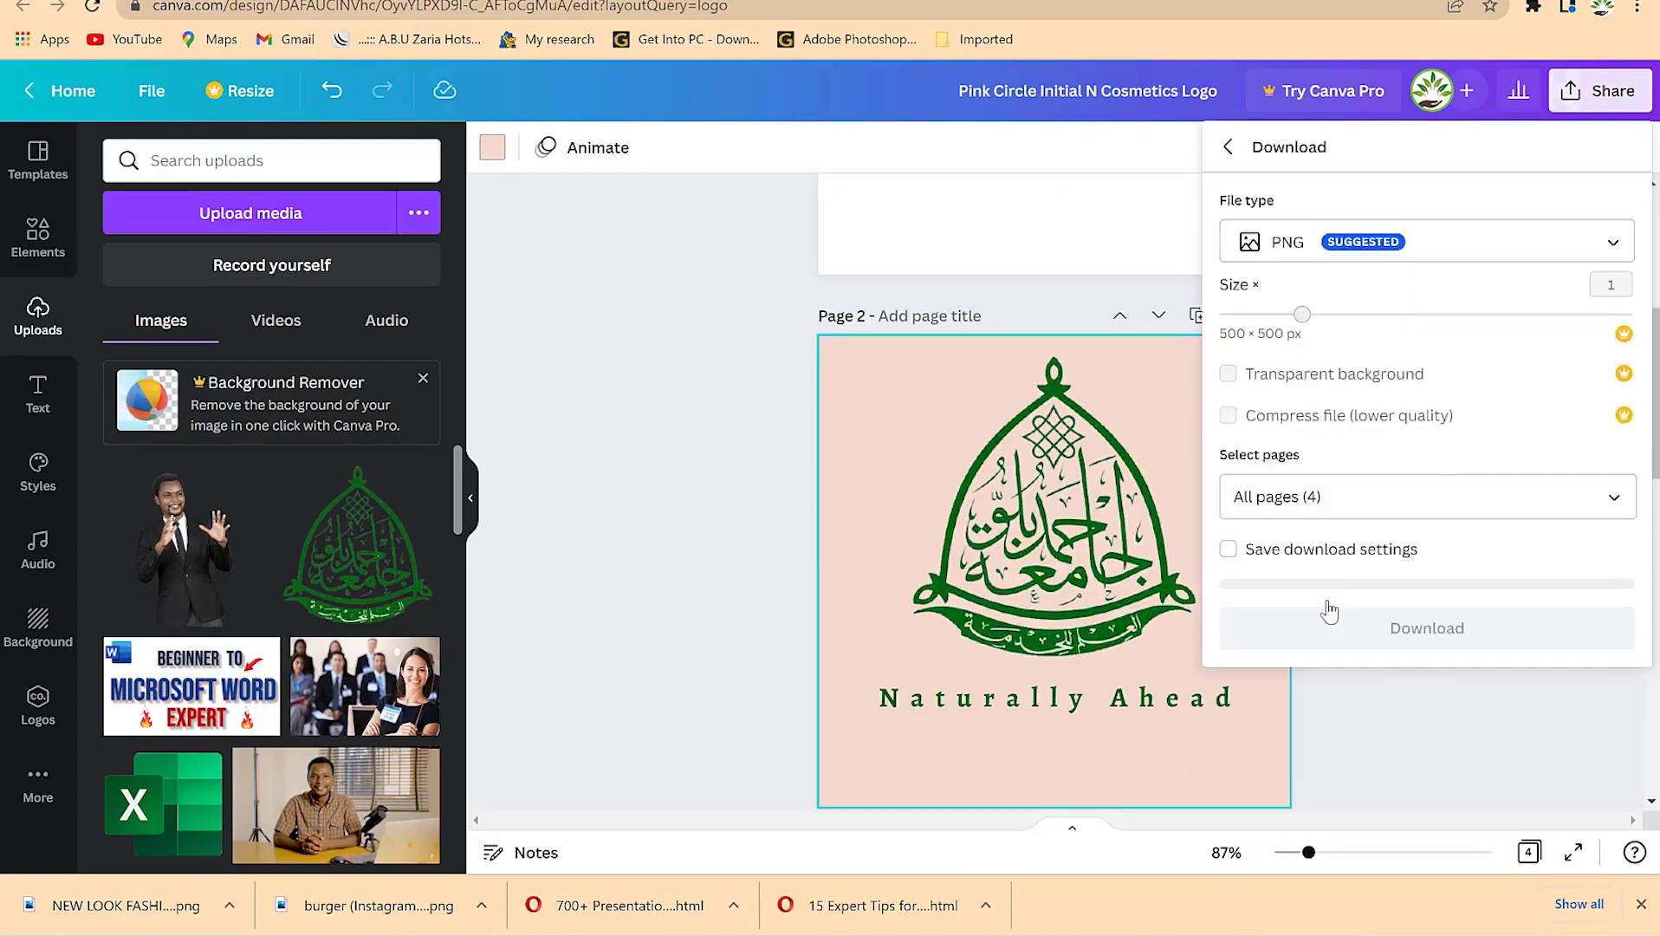
click(1376, 490)
click(1403, 277)
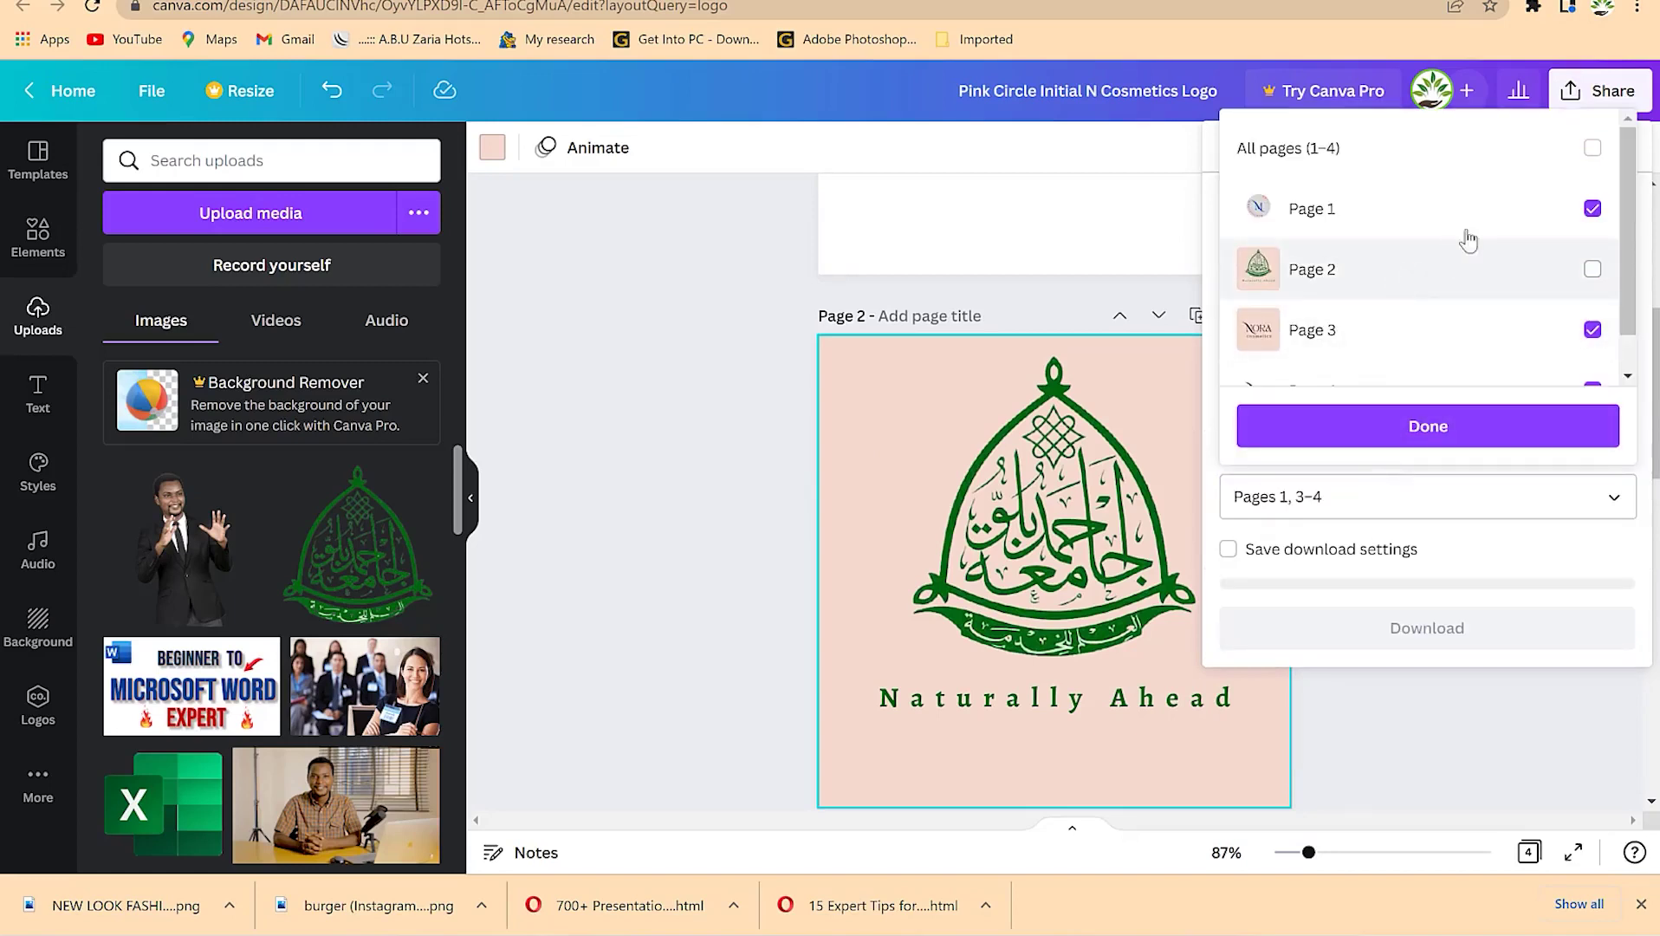
click(1593, 148)
click(1593, 148)
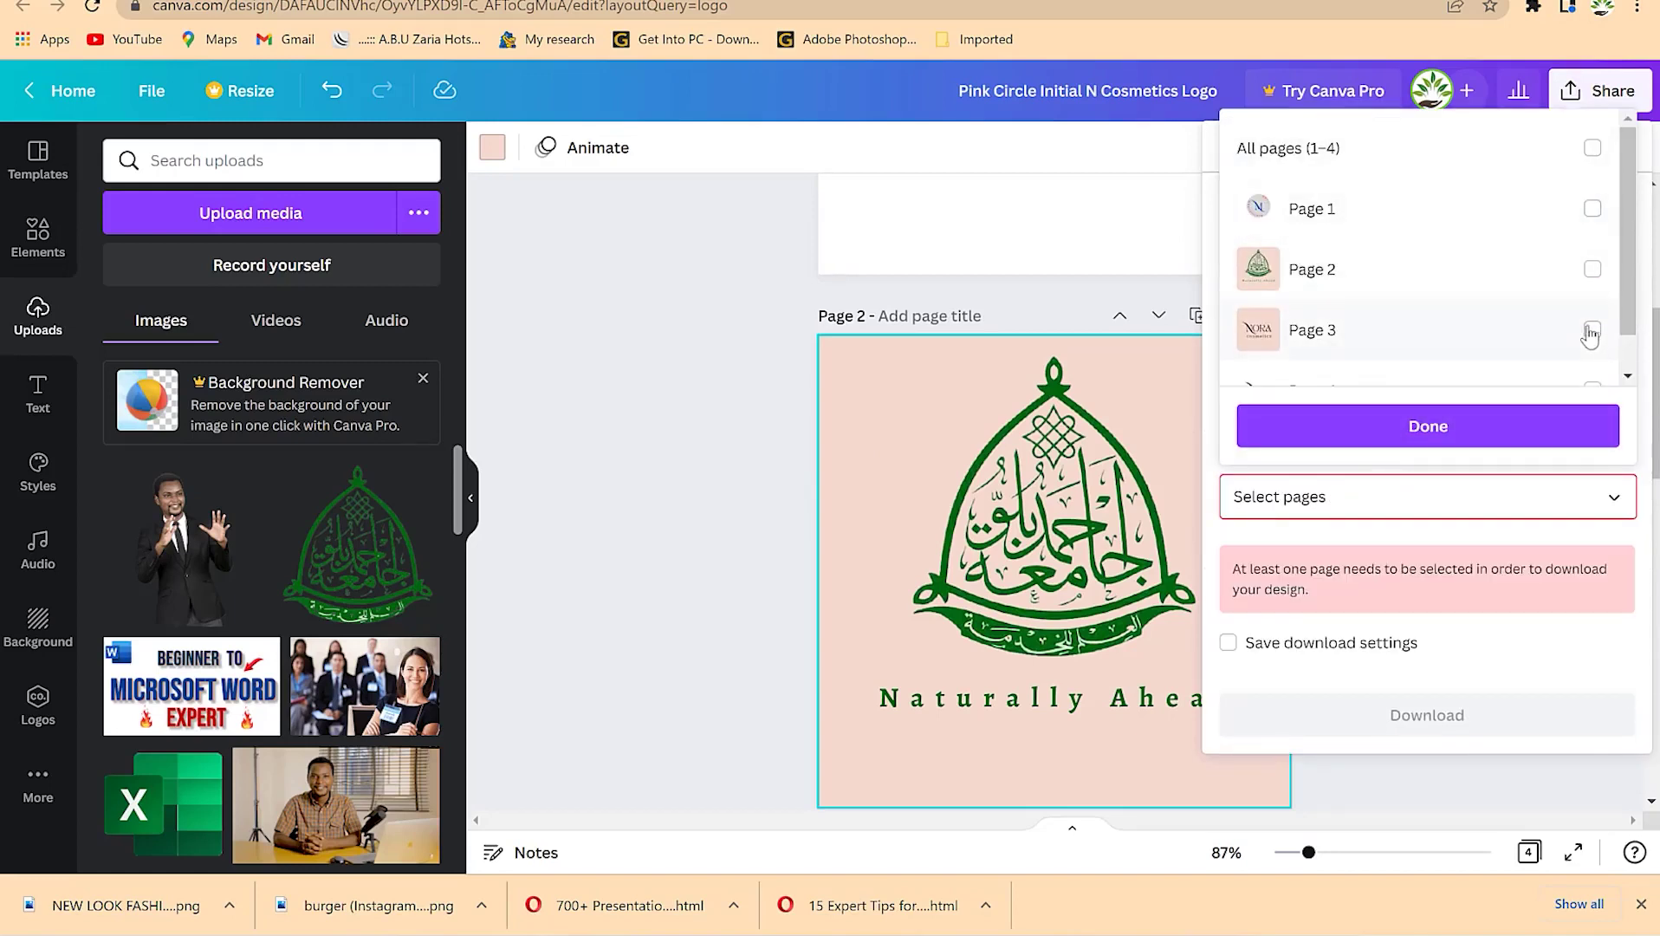
click(1593, 268)
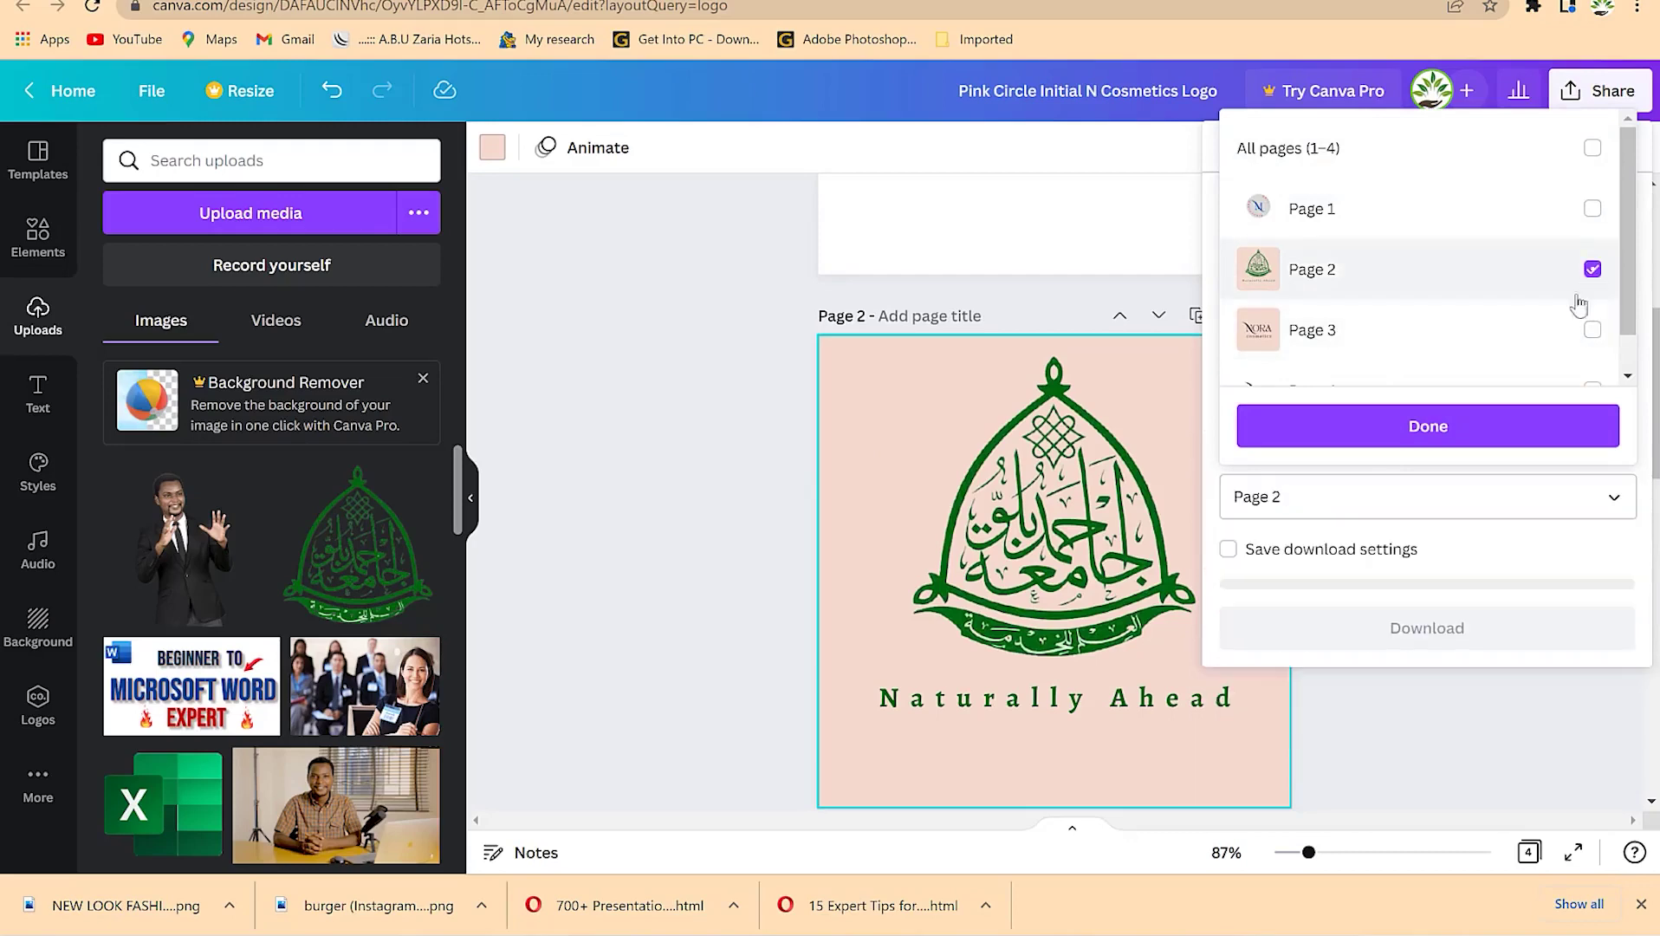
click(1494, 429)
click(1469, 626)
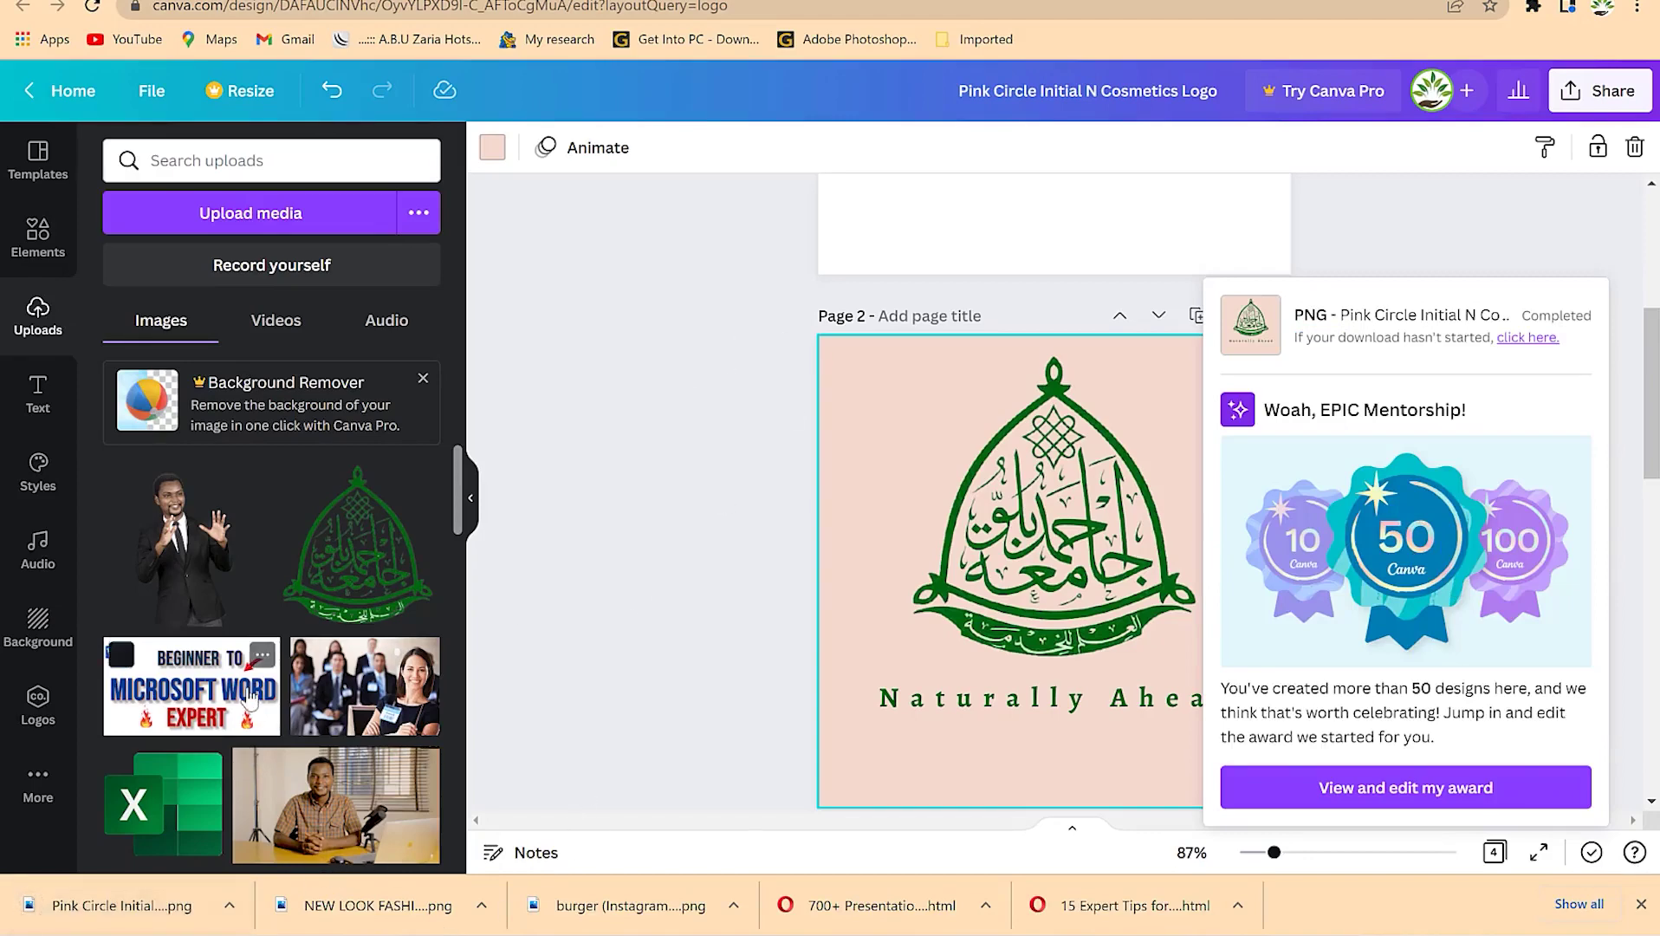
scroll(251, 690, down, 10)
scroll(251, 691, down, 3)
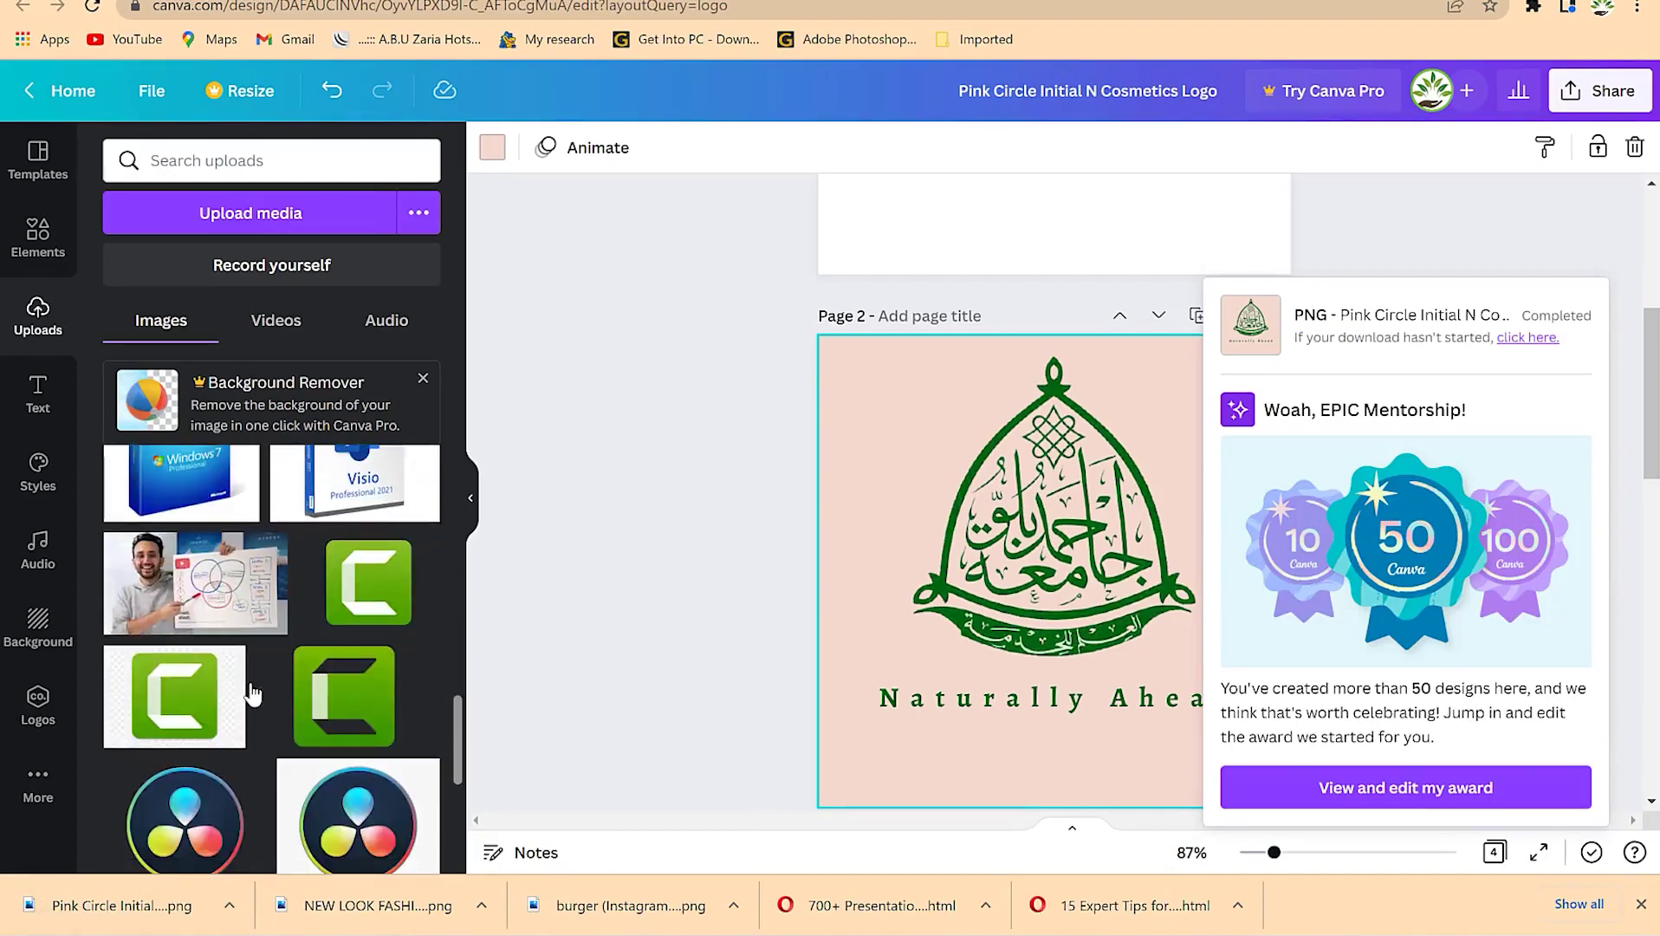
scroll(249, 686, up, 5)
scroll(250, 686, down, 6)
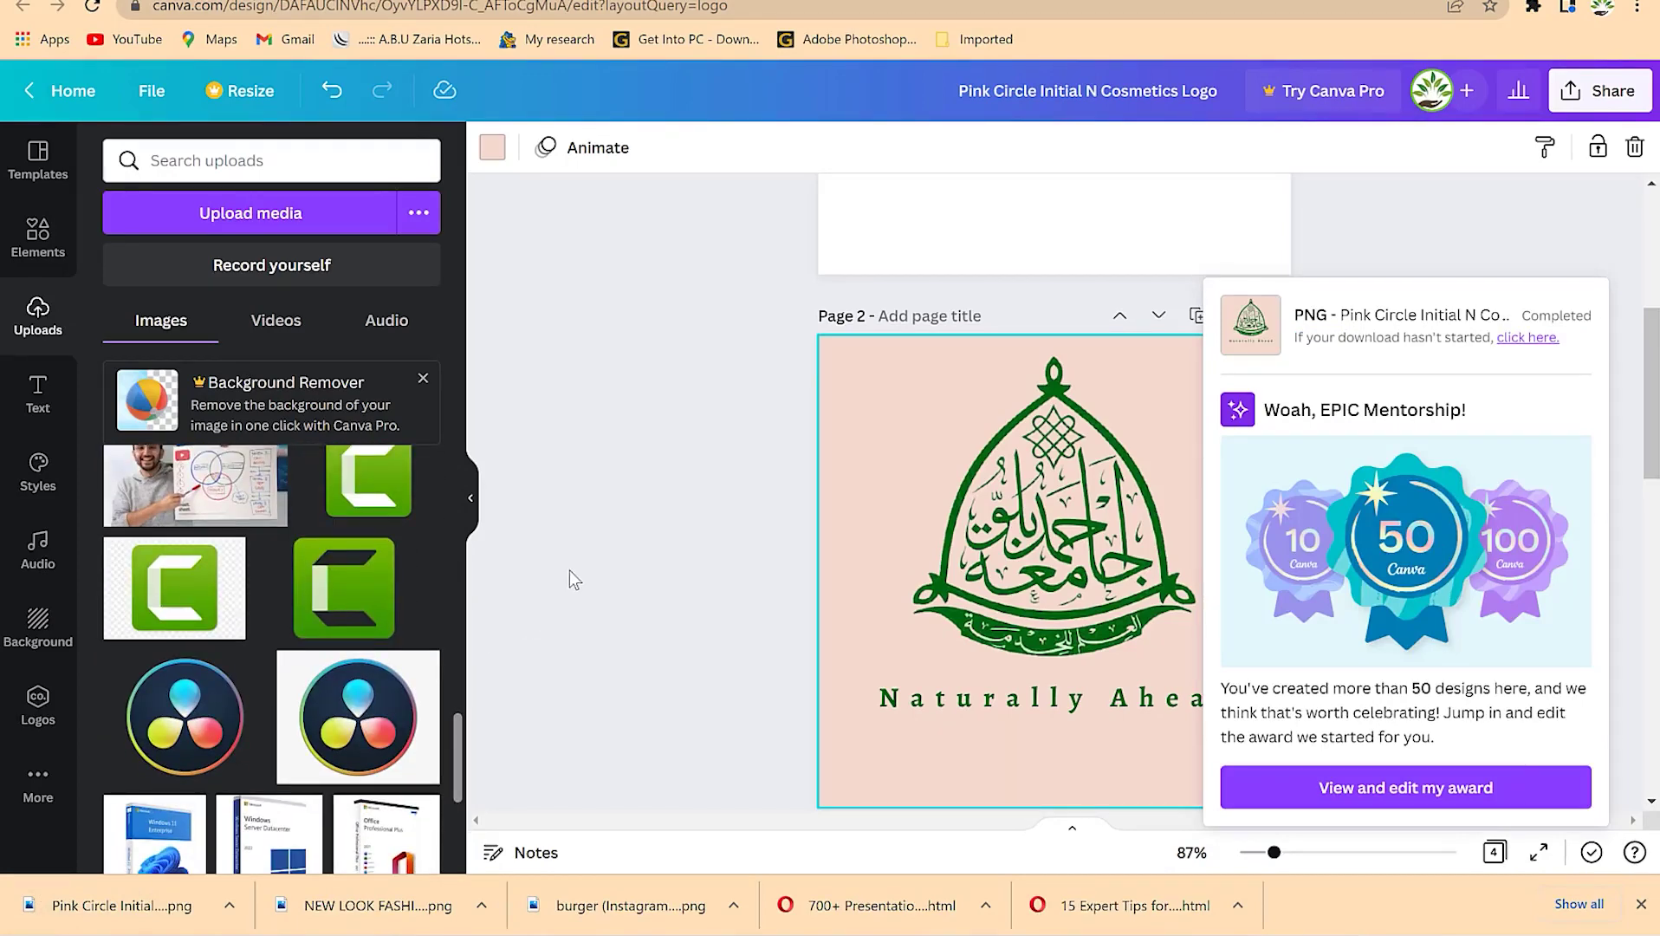
scroll(570, 571, up, 5)
scroll(598, 572, down, 8)
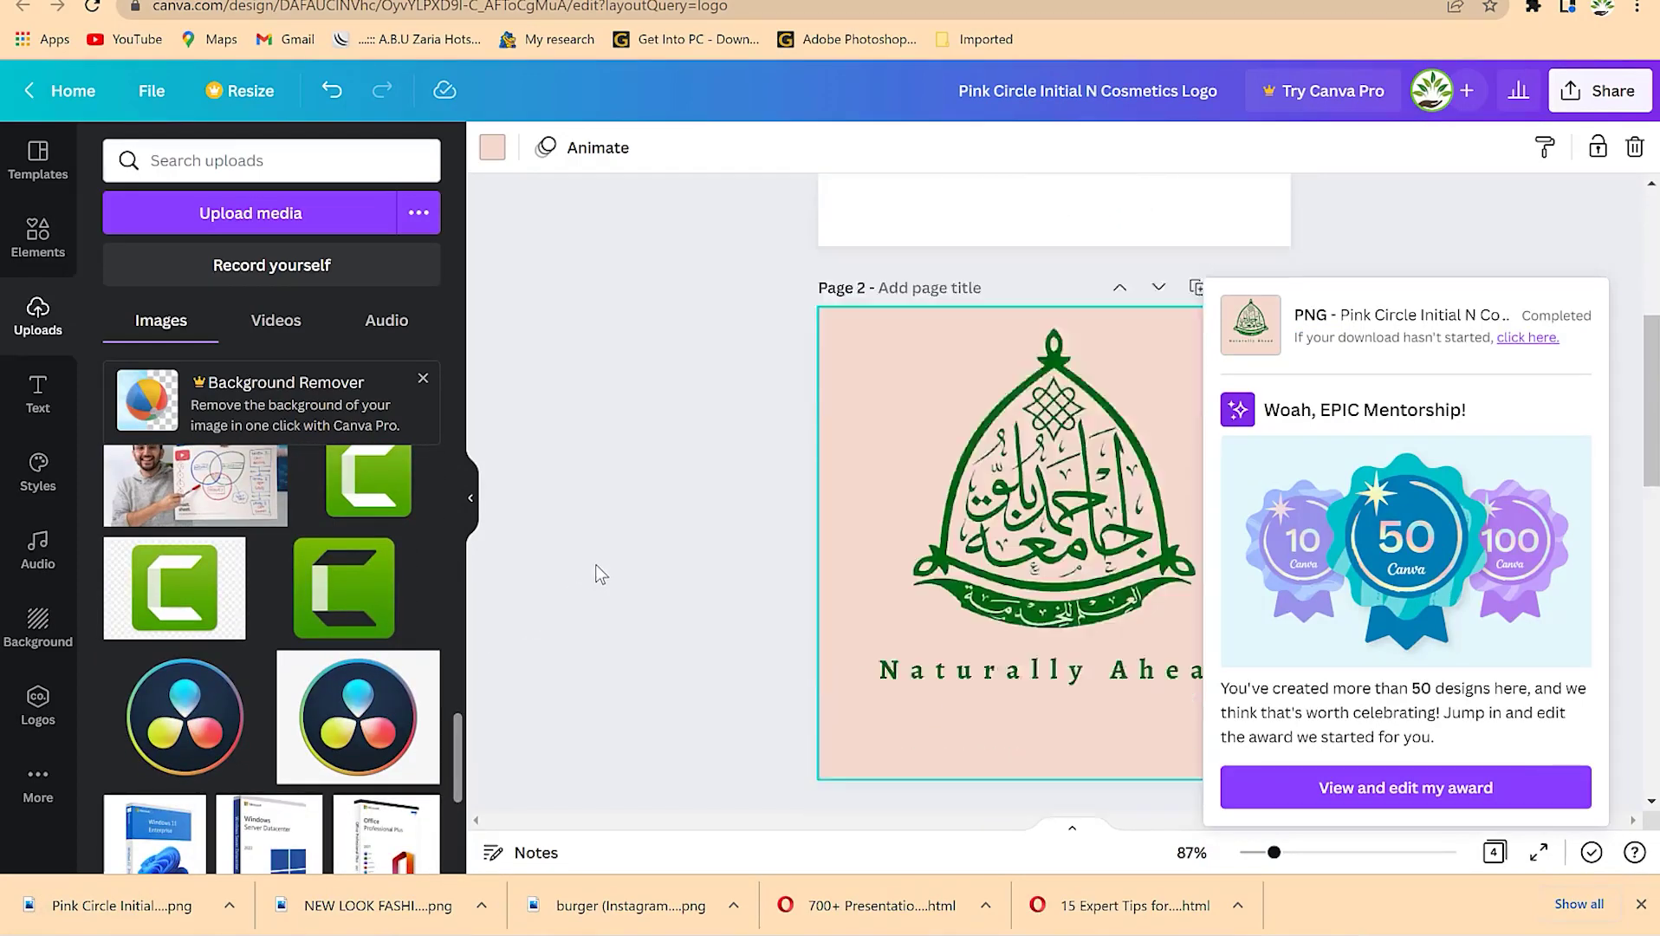
scroll(596, 564, down, 5)
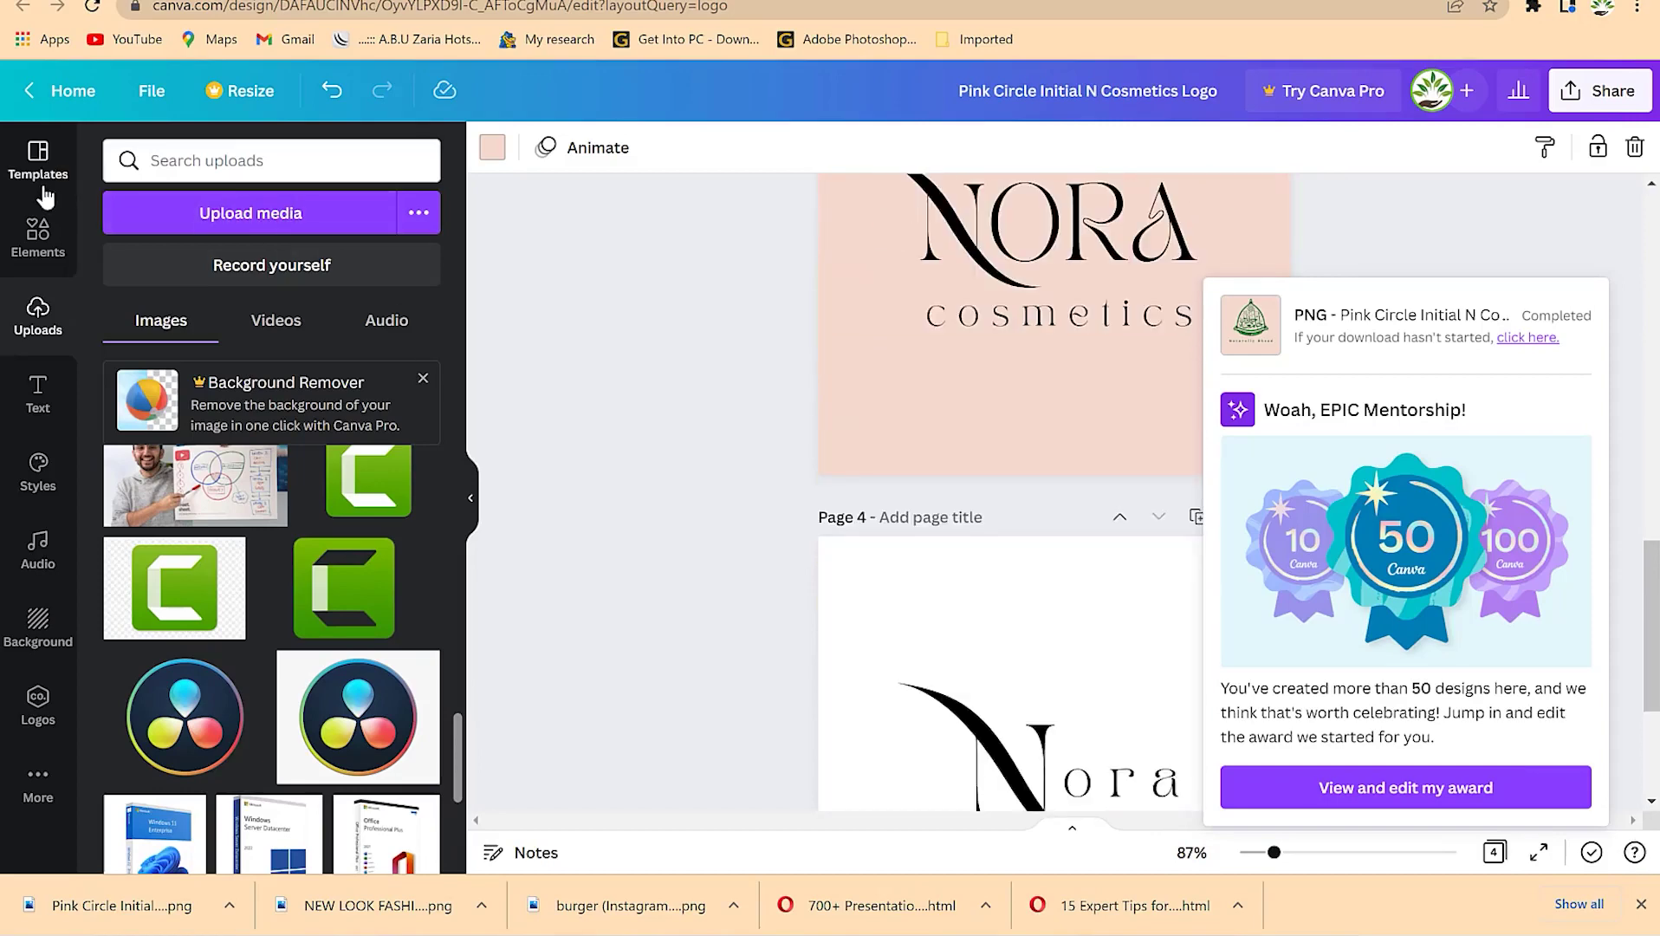
- Create a new custom-size design of 400 × 400 px from the Home page
click(75, 95)
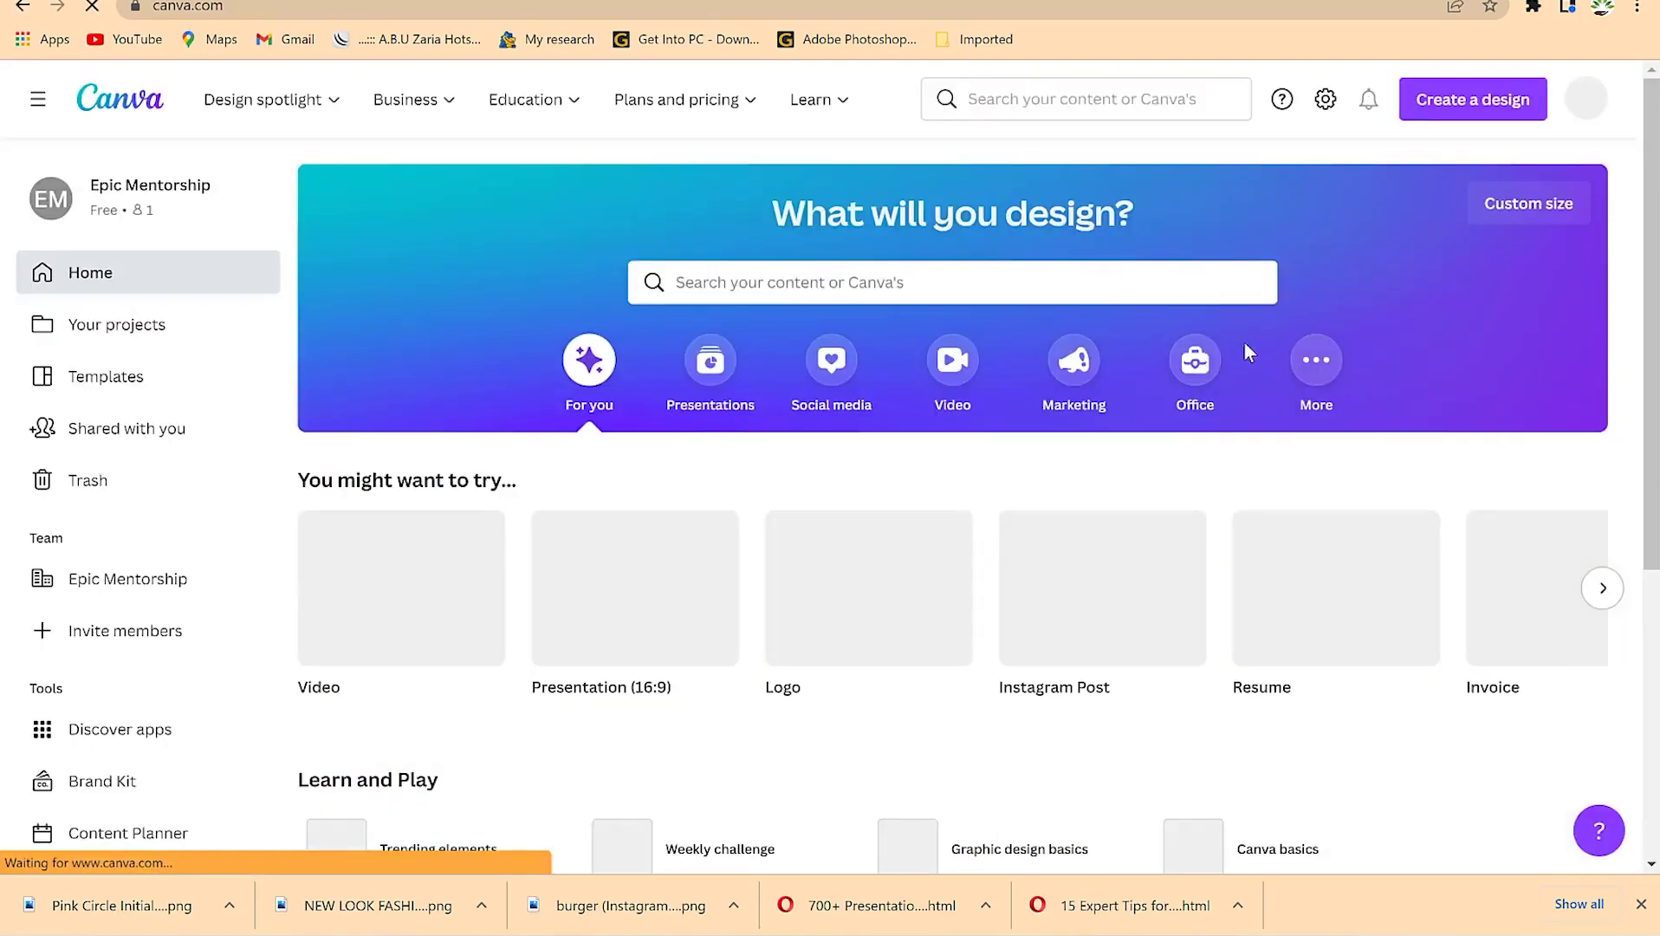
click(1528, 203)
text(400)
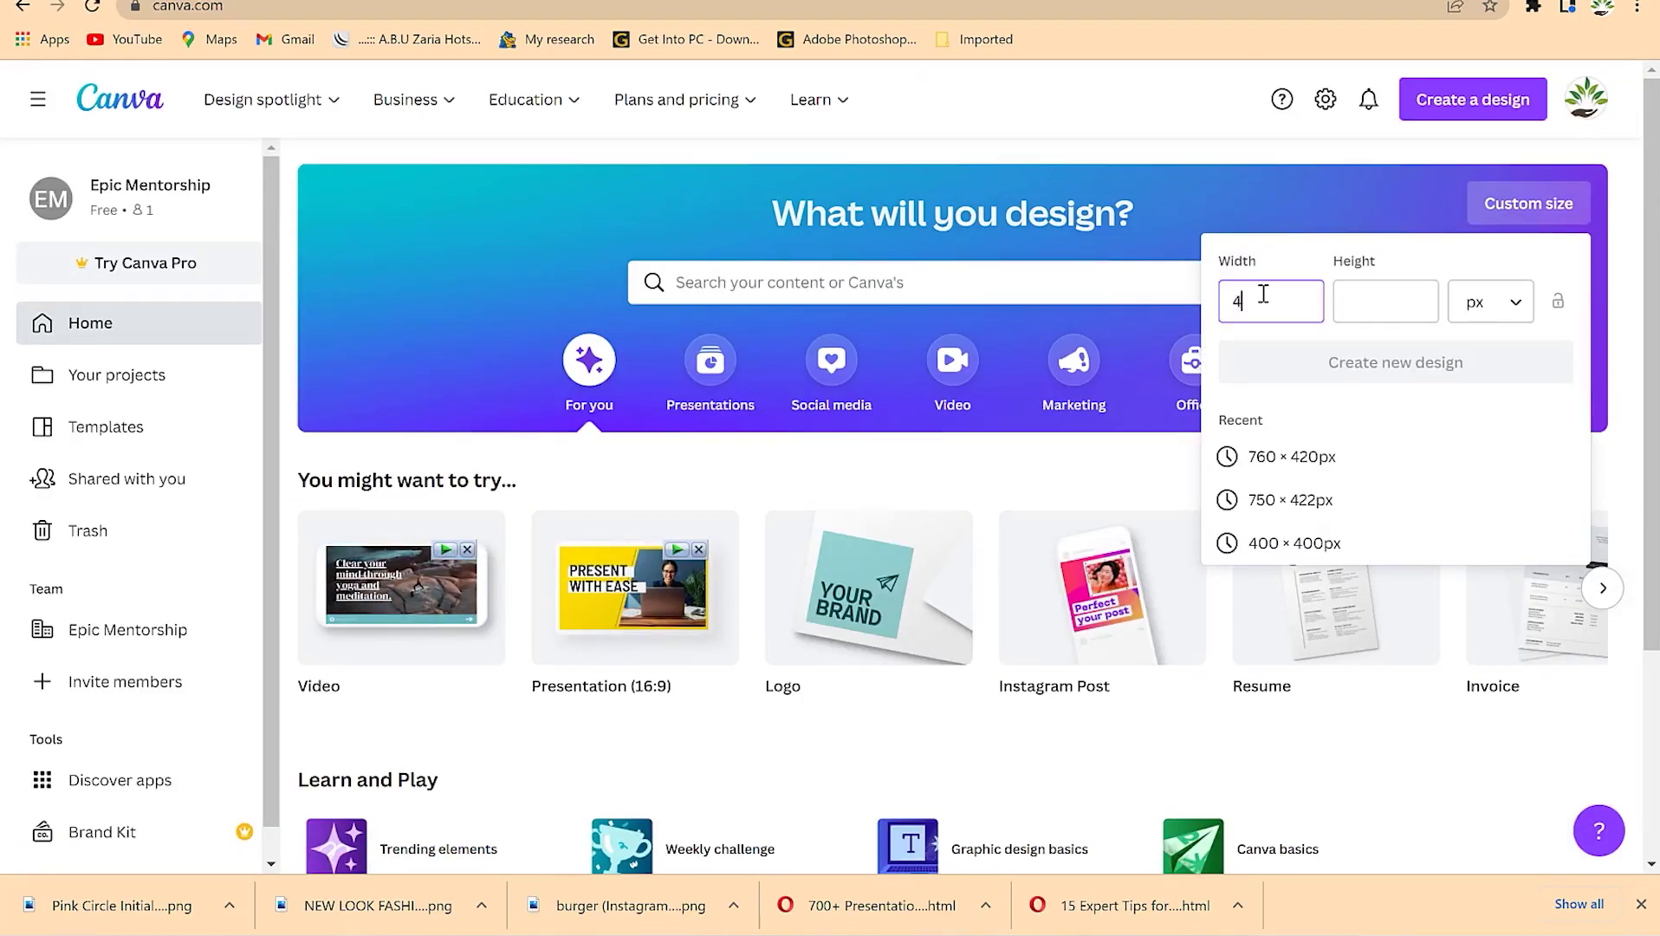
click(1397, 322)
text(400)
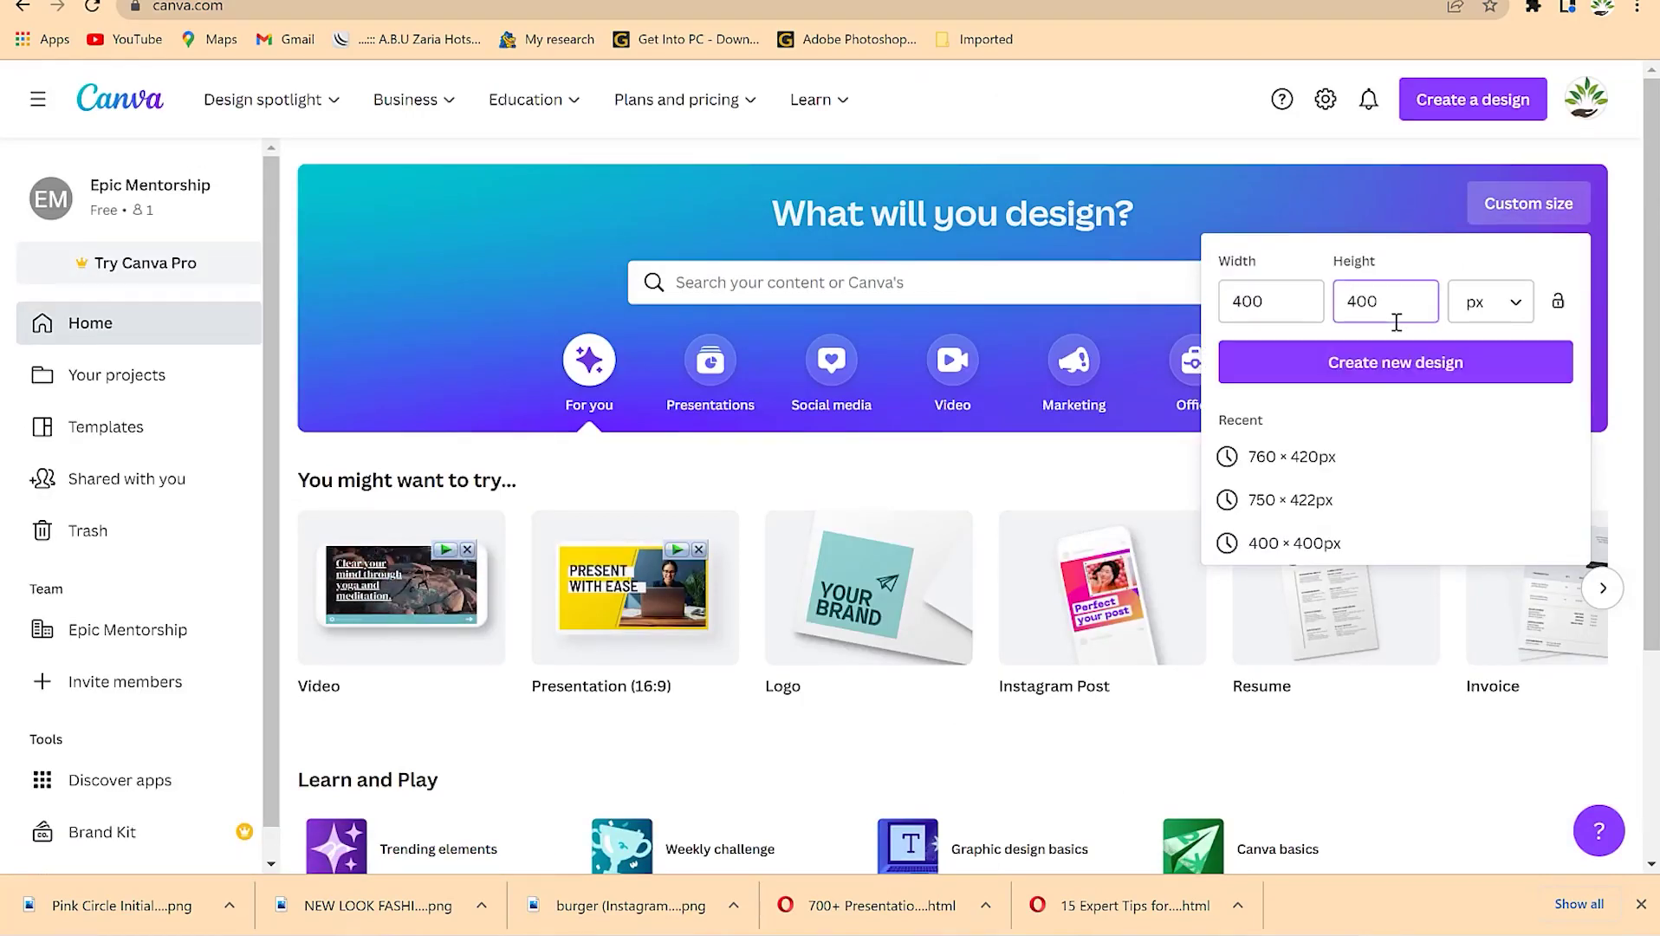
click(1356, 364)
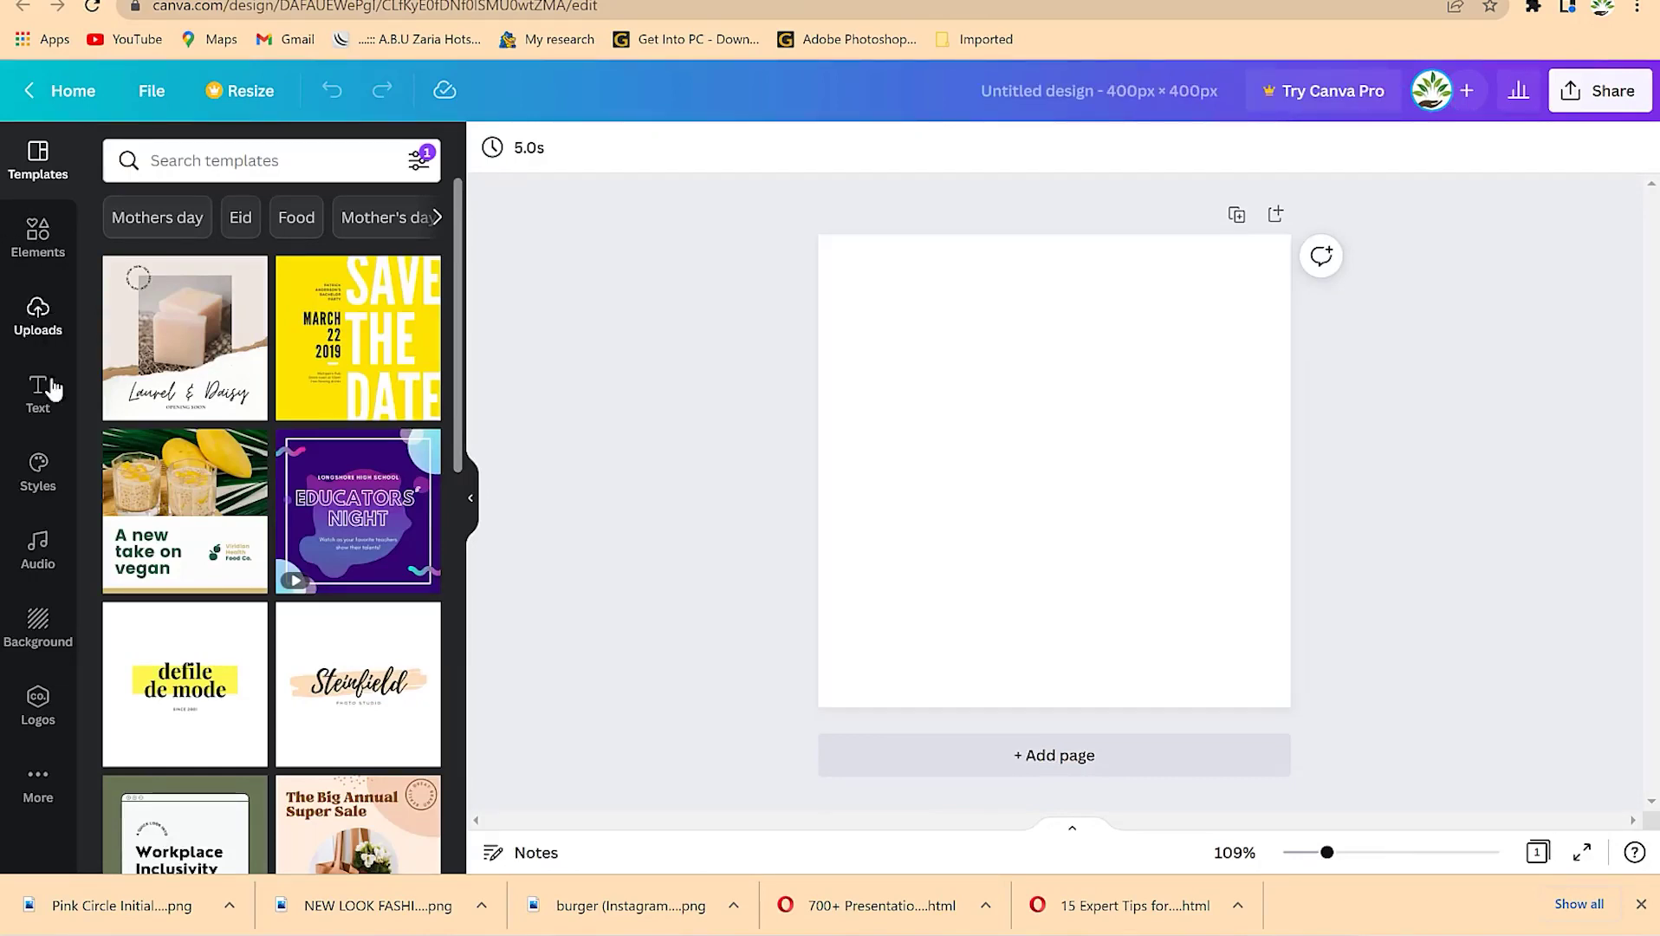
- Fill the blank page with the grey silver glitter texture from Backgrounds
click(38, 628)
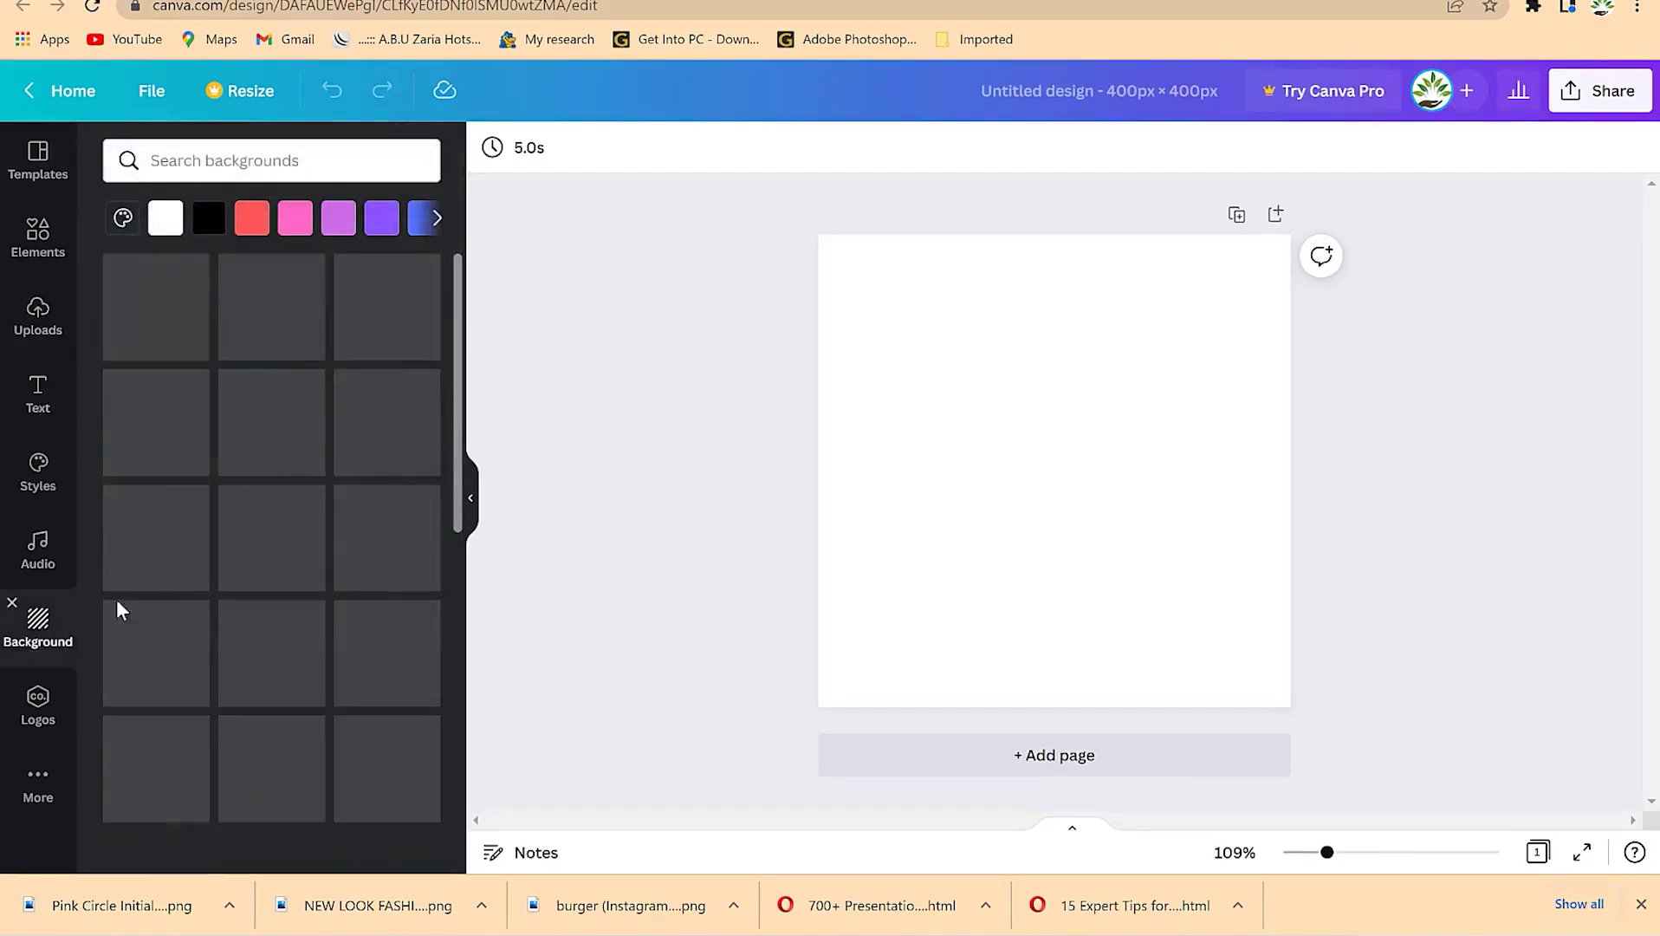
scroll(286, 689, down, 3)
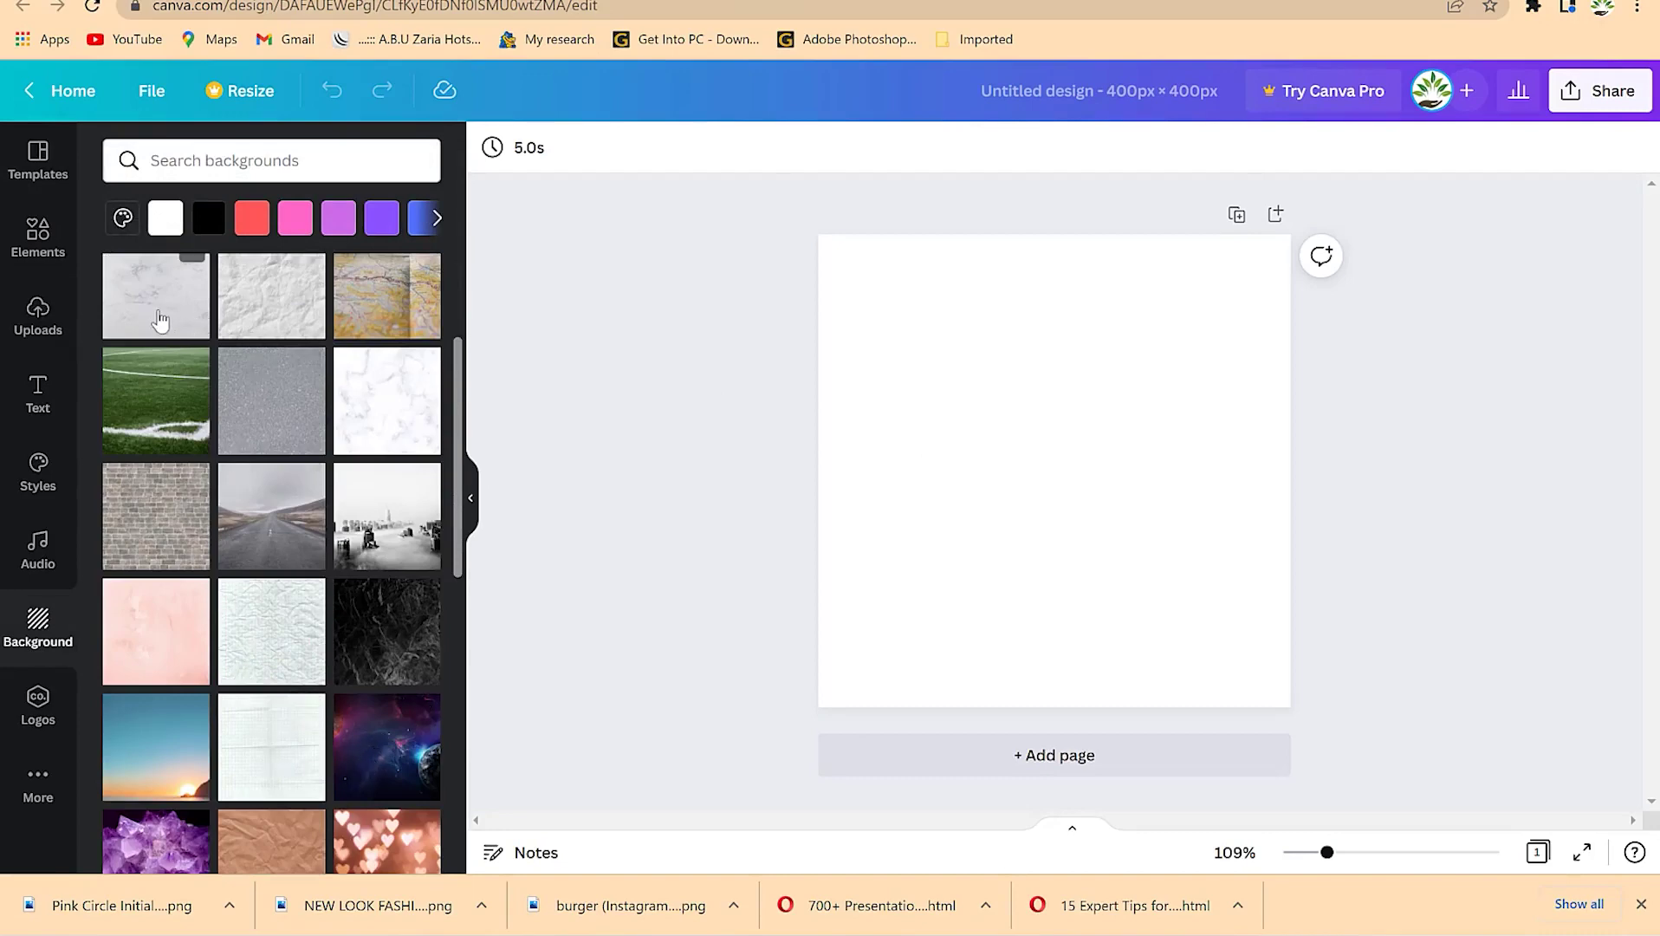
drag(267, 438, 843, 335)
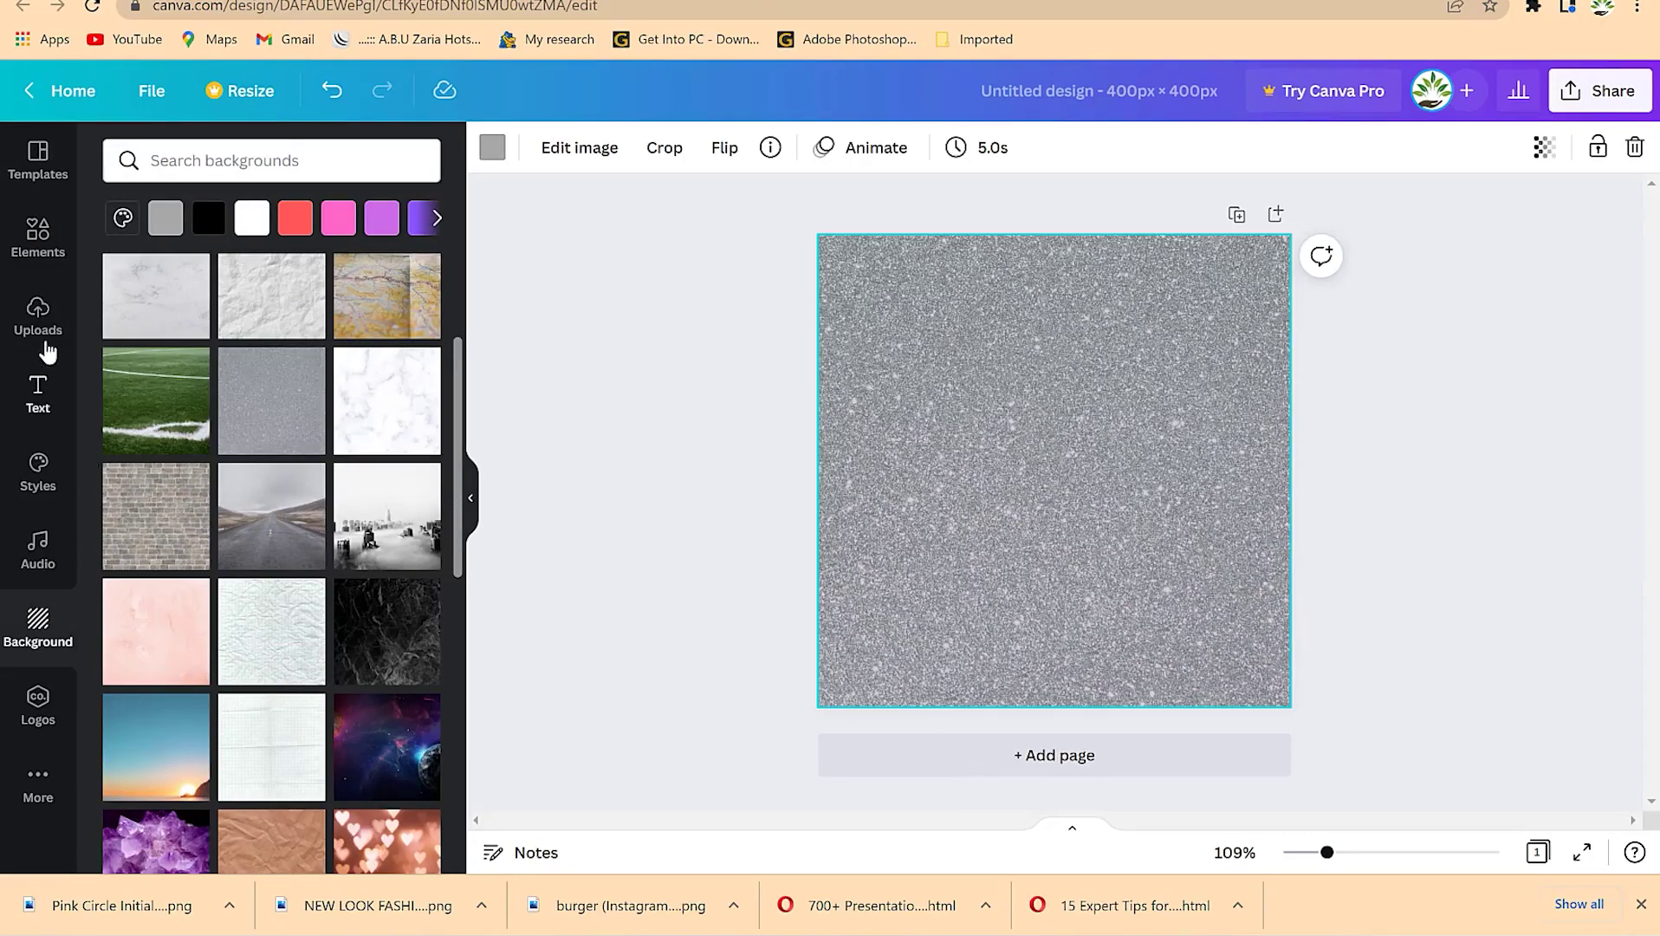
click(40, 259)
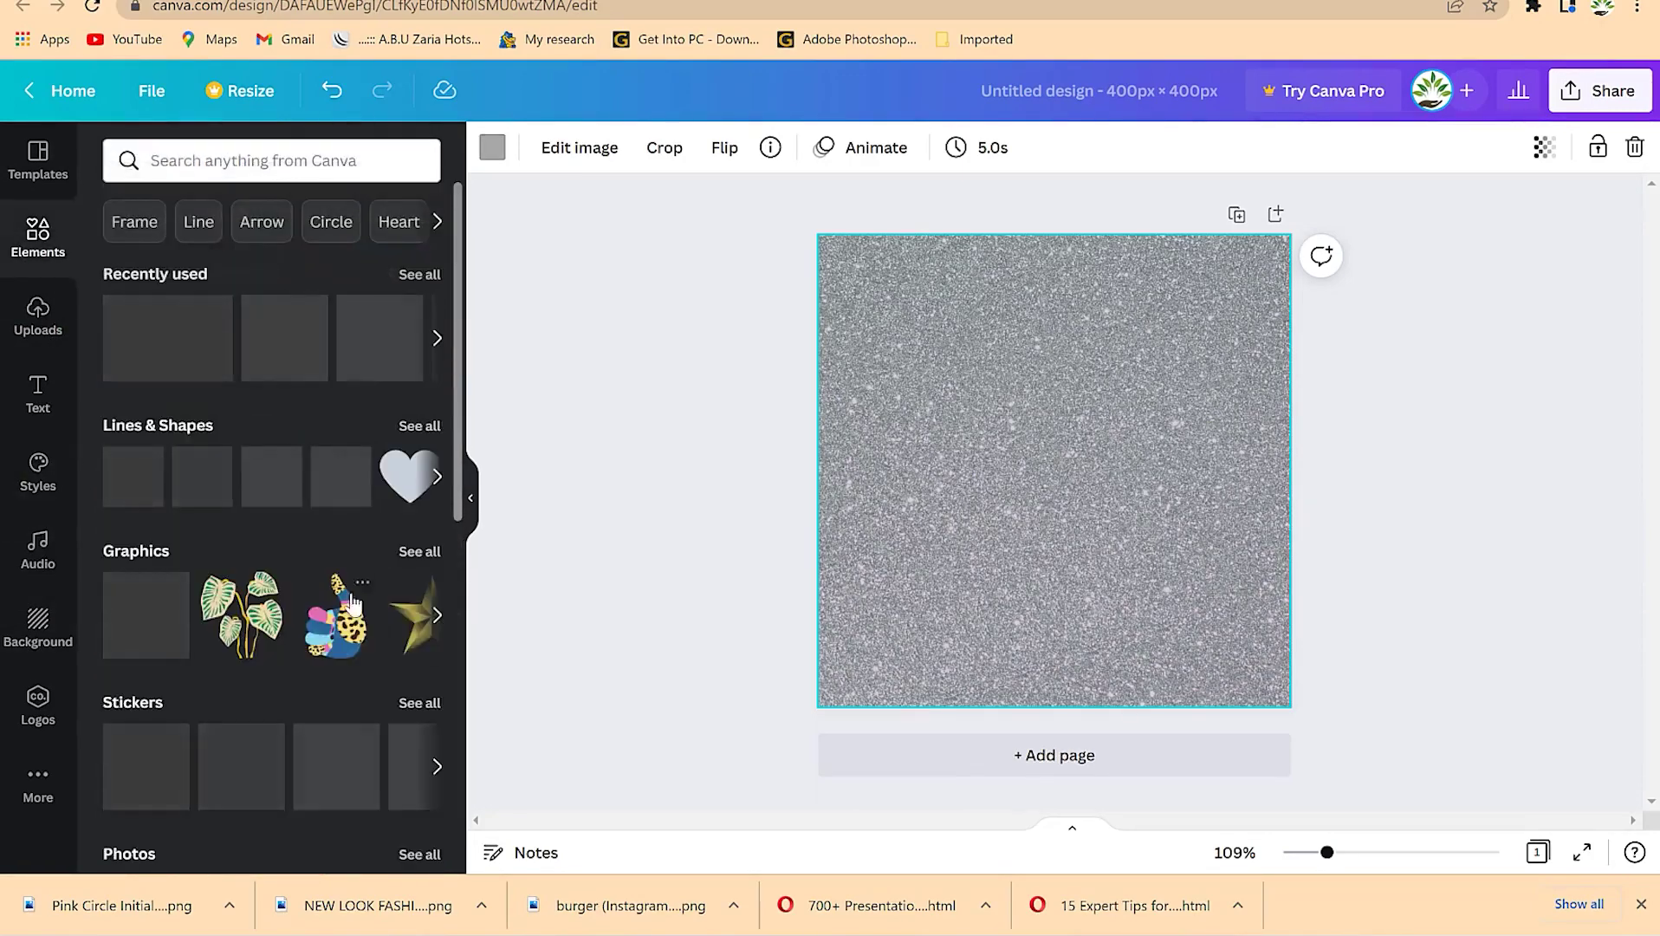
- Place the red leafy-branch graphic from Simple Drawn Objects onto the glitter page
scroll(311, 556, down, 3)
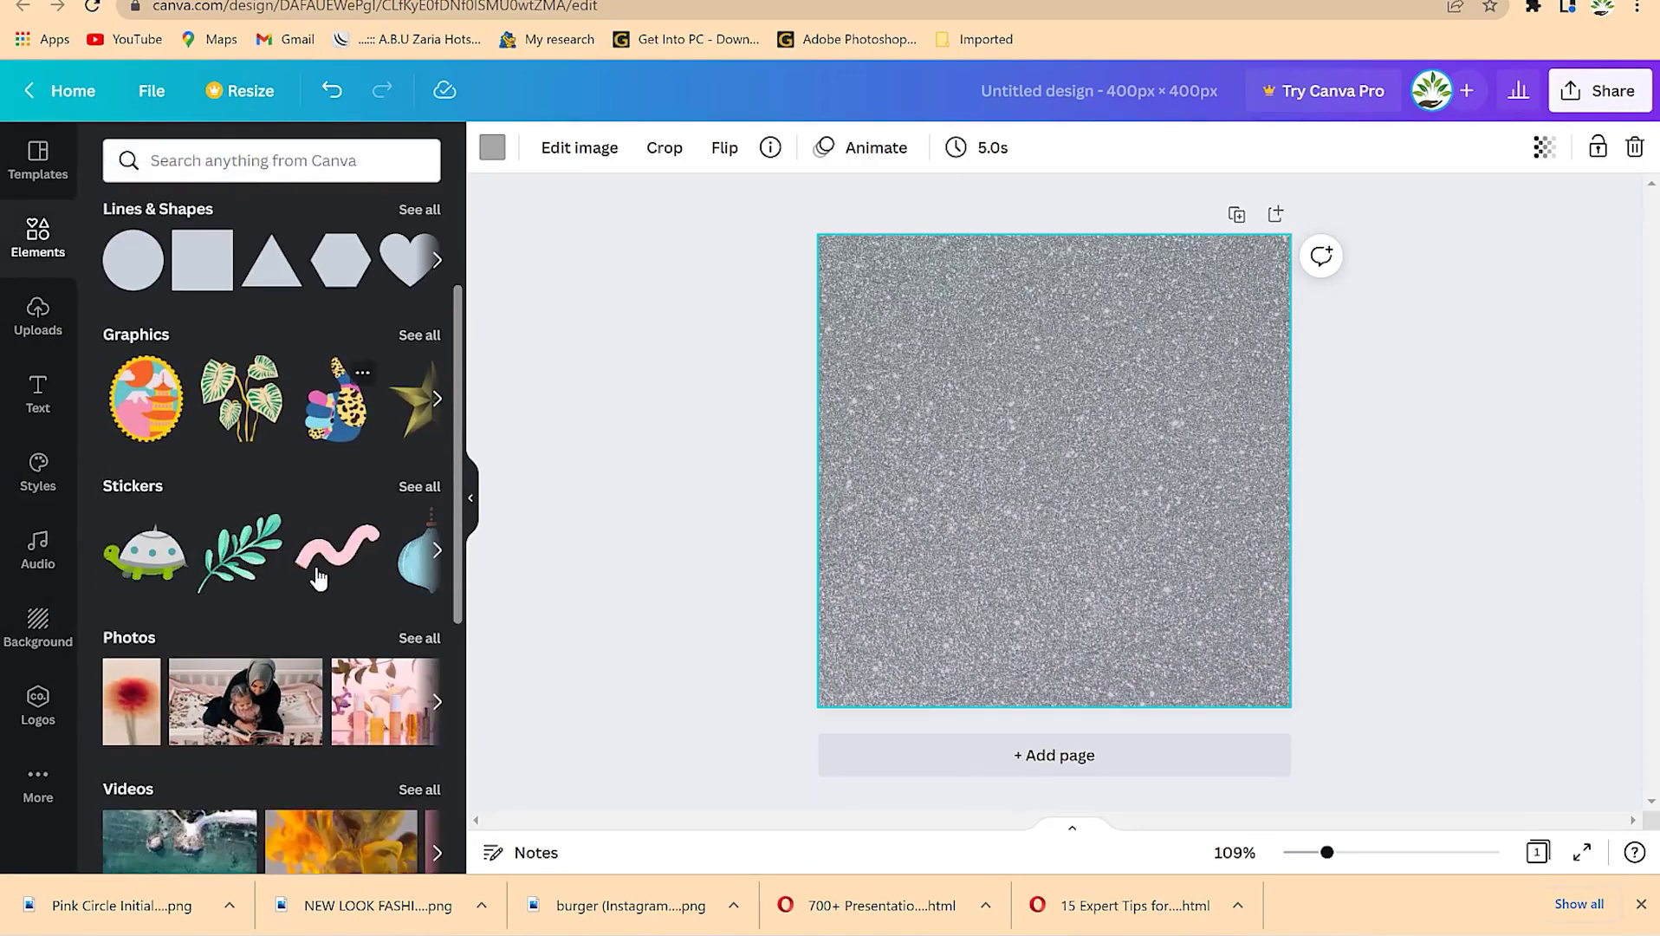
scroll(277, 620, down, 4)
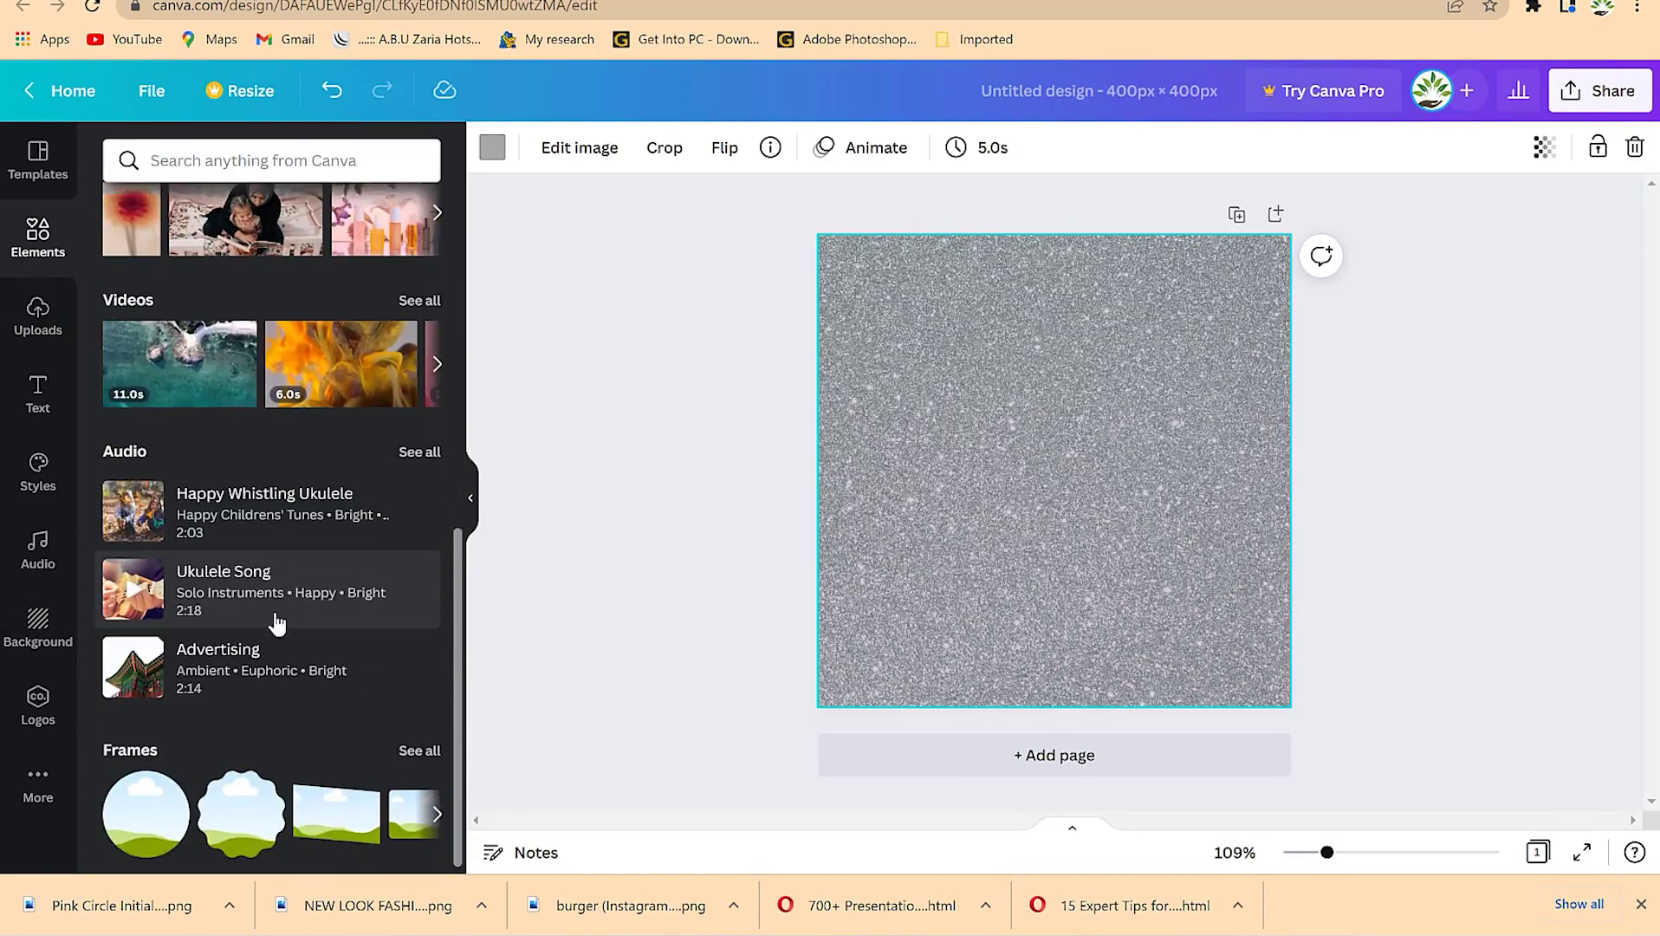
scroll(279, 617, up, 5)
scroll(279, 617, up, 1)
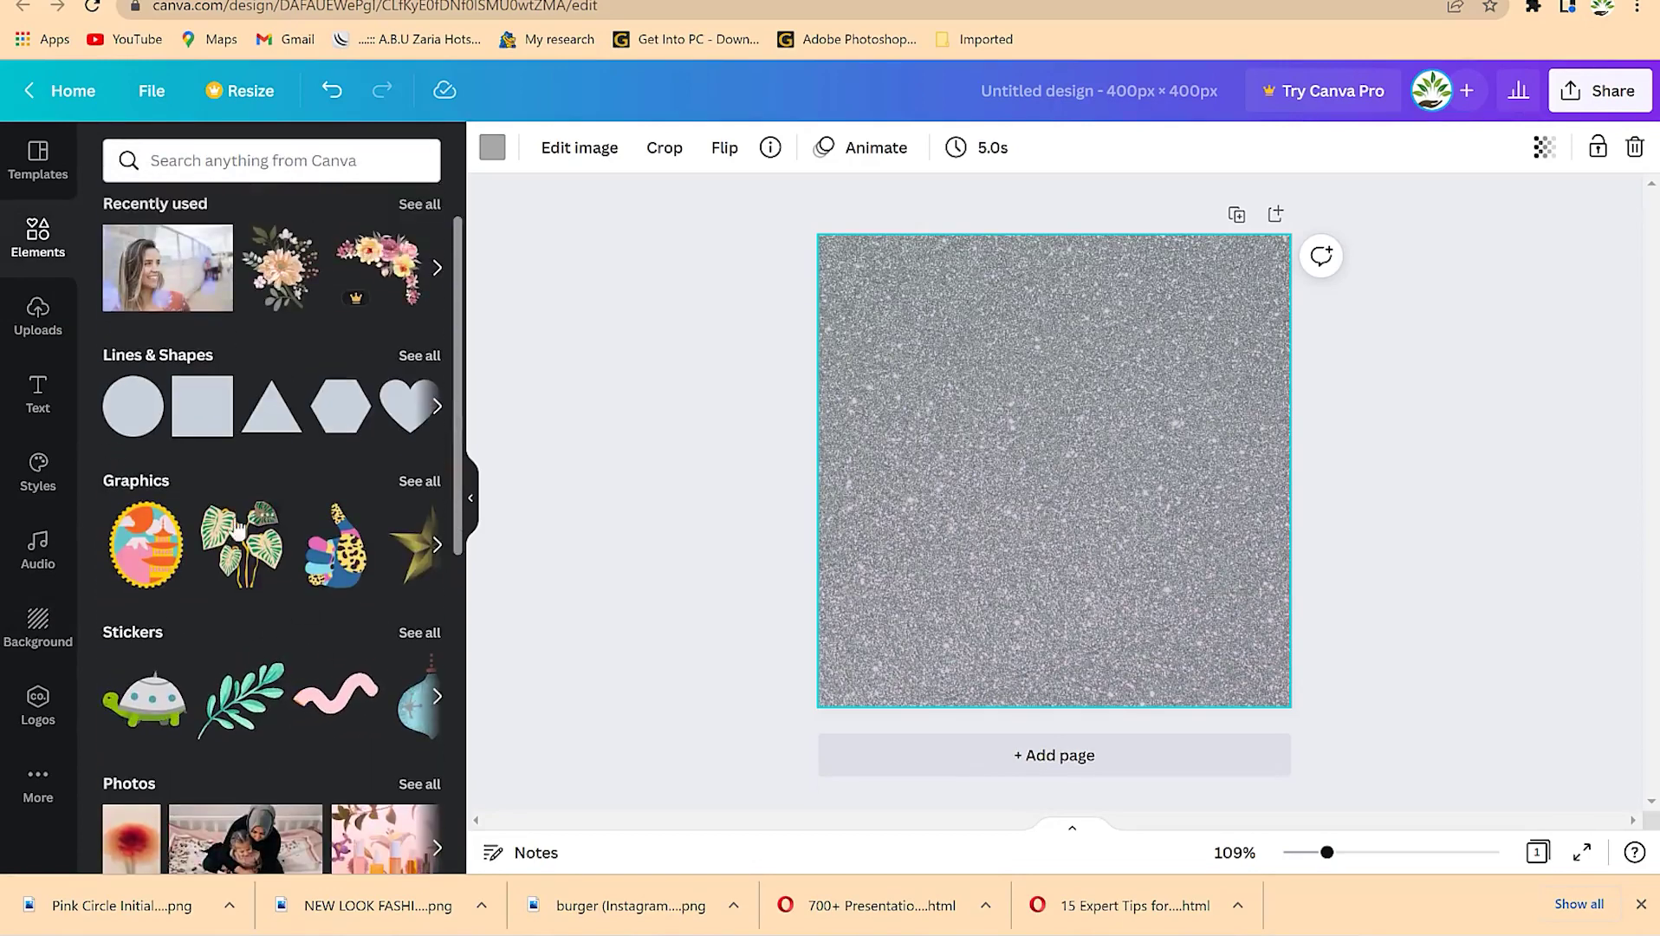
click(423, 480)
scroll(360, 612, down, 3)
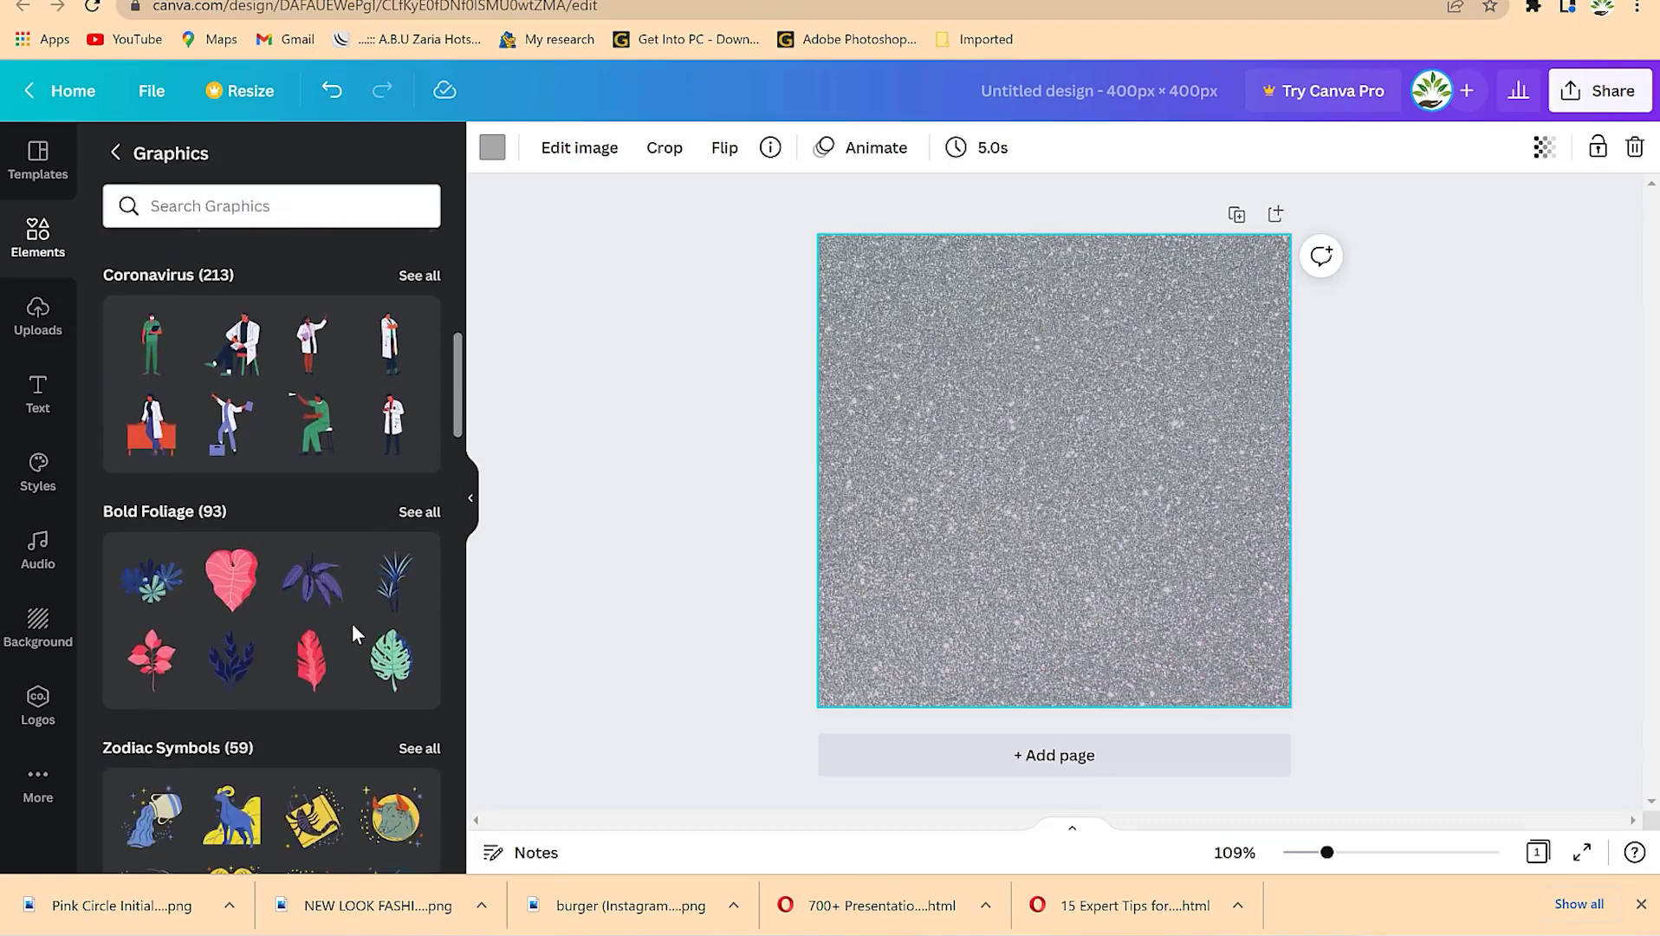
scroll(352, 624, down, 3)
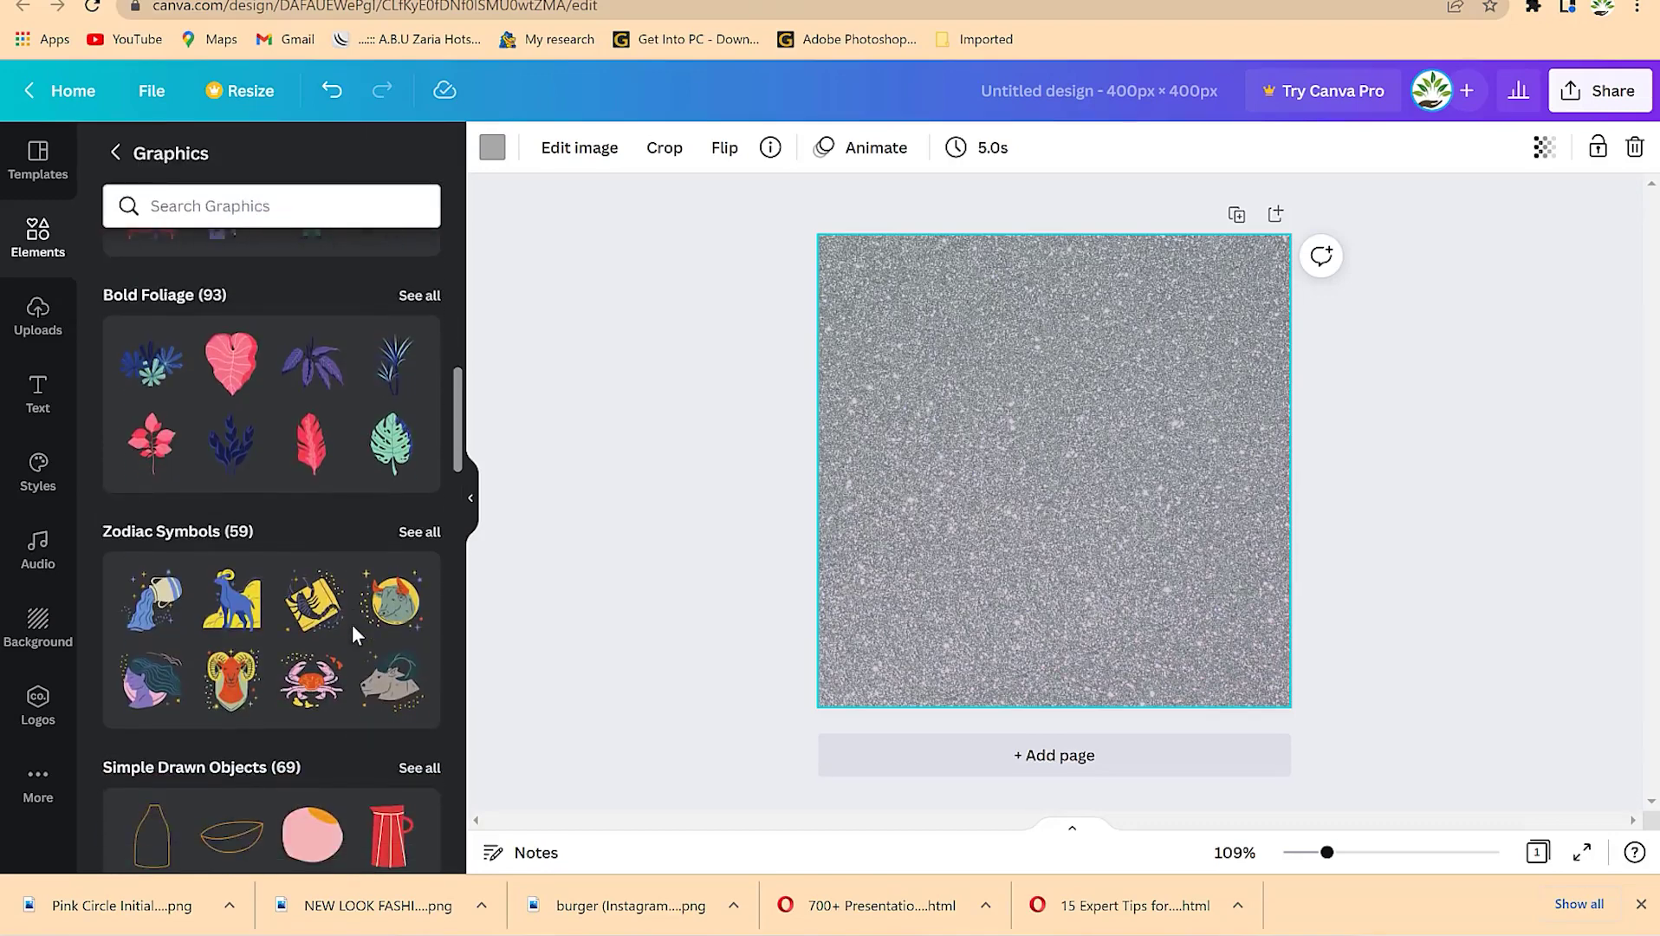
scroll(277, 641, down, 15)
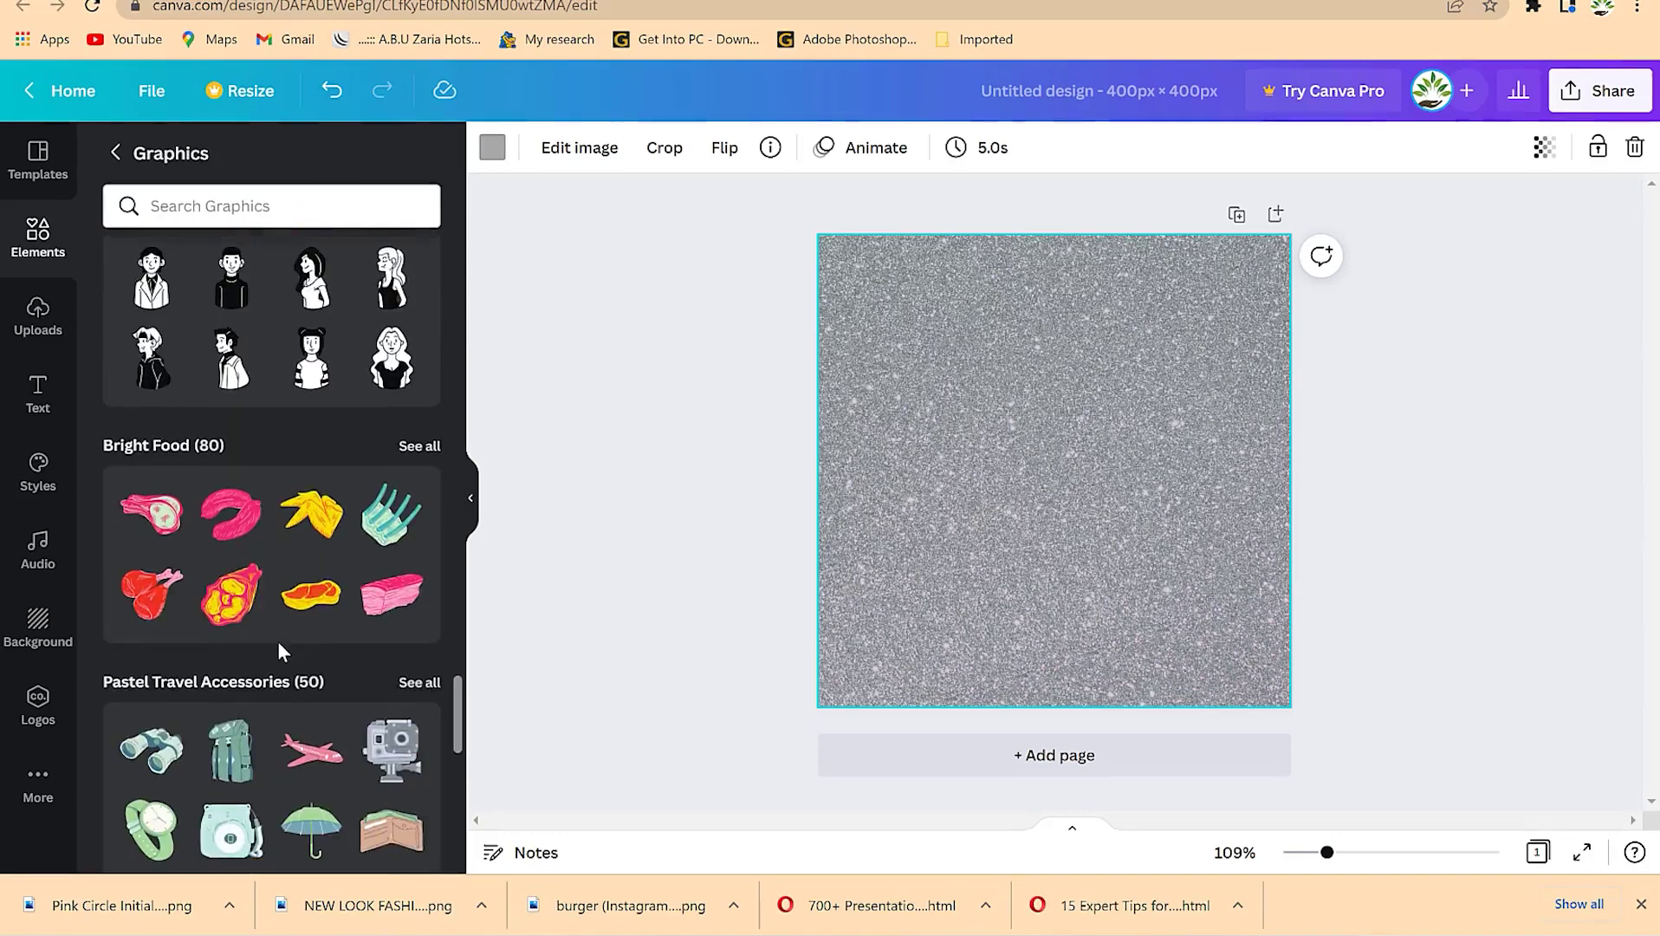
scroll(277, 640, down, 5)
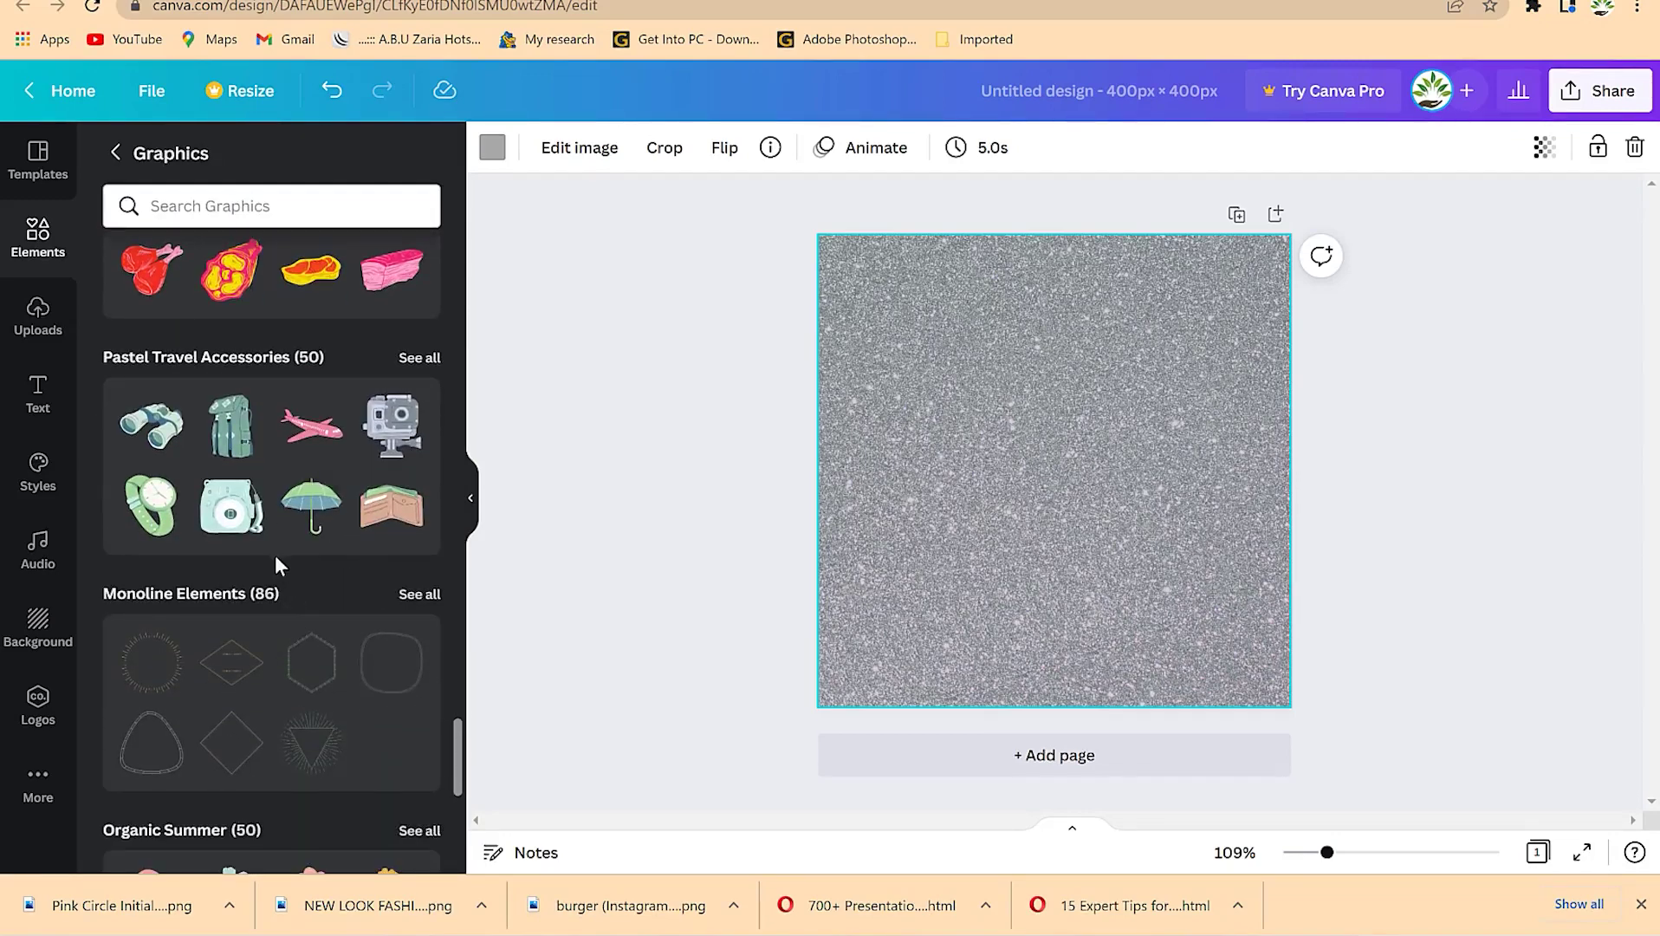
scroll(331, 533, down, 8)
scroll(332, 547, up, 12)
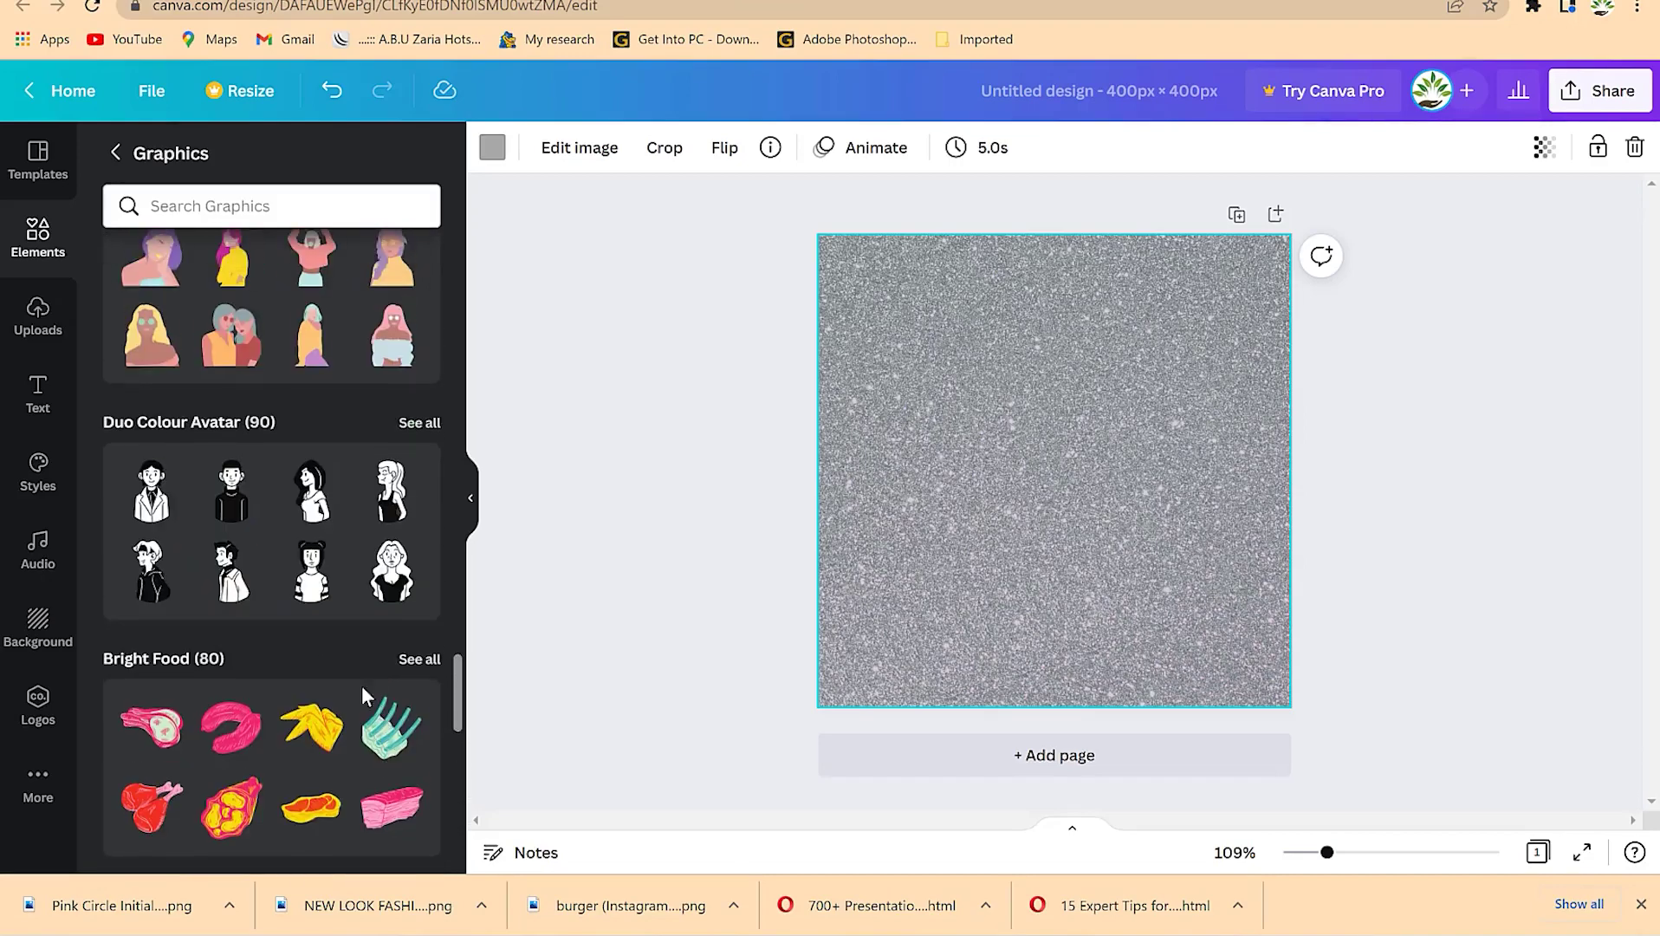
scroll(424, 669, up, 3)
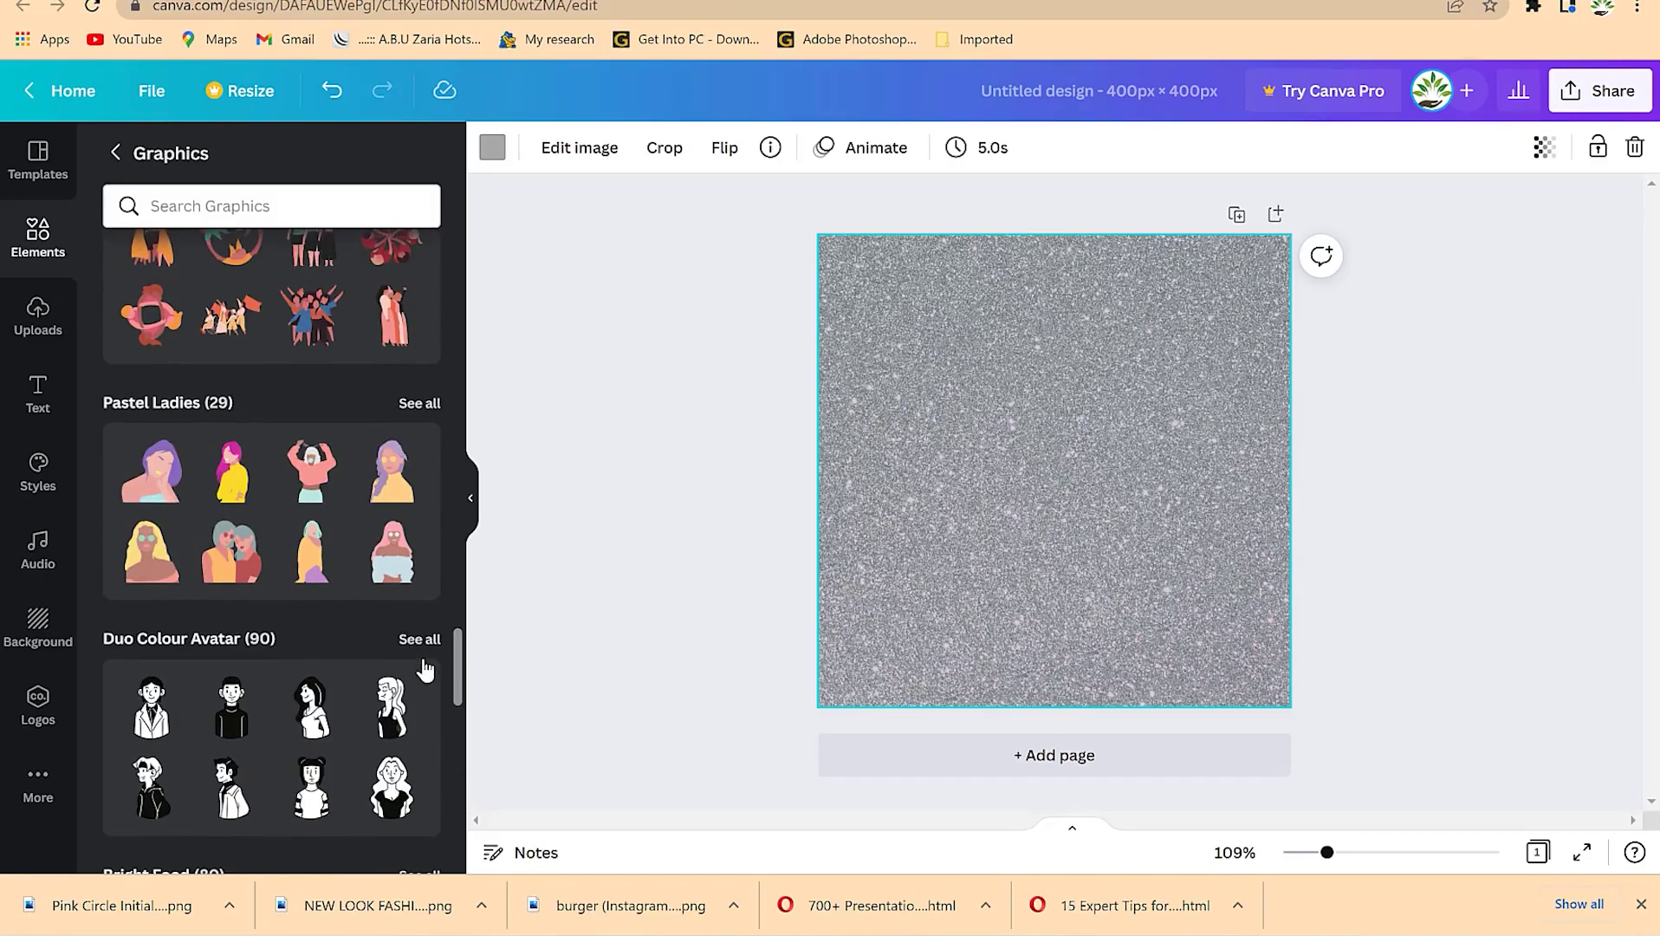
scroll(382, 589, up, 5)
scroll(376, 555, up, 12)
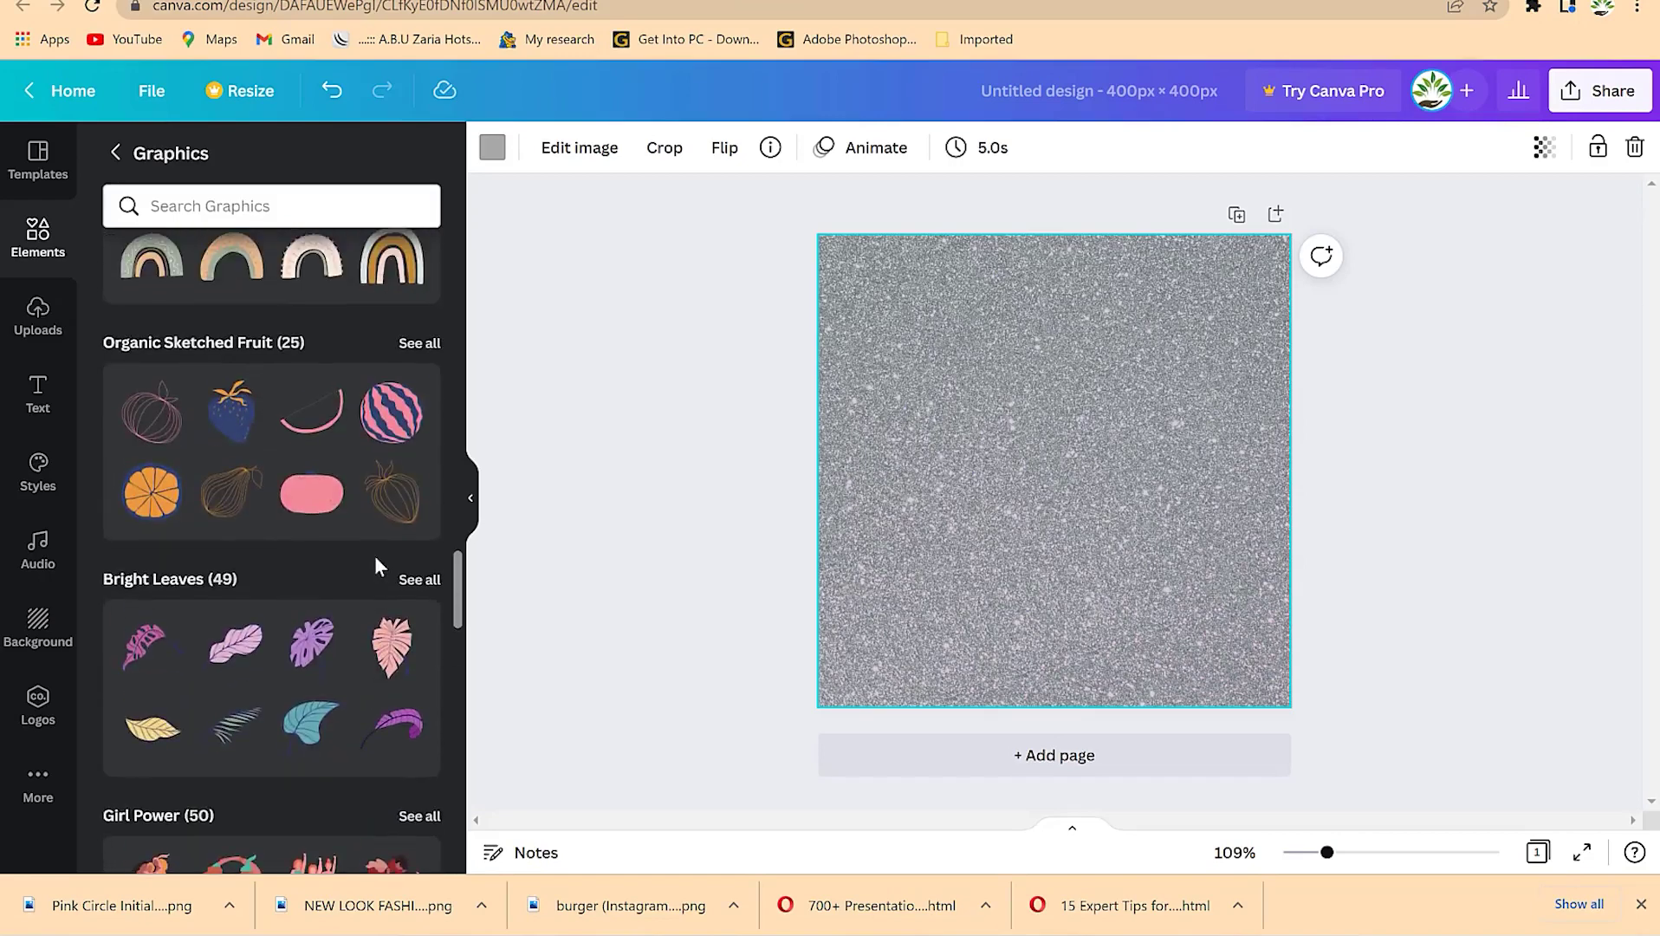
mouse_move(240, 598)
mouse_down()
mouse_move(390, 593)
mouse_move(604, 549)
mouse_move(994, 431)
mouse_move(1043, 352)
mouse_move(1015, 350)
mouse_up()
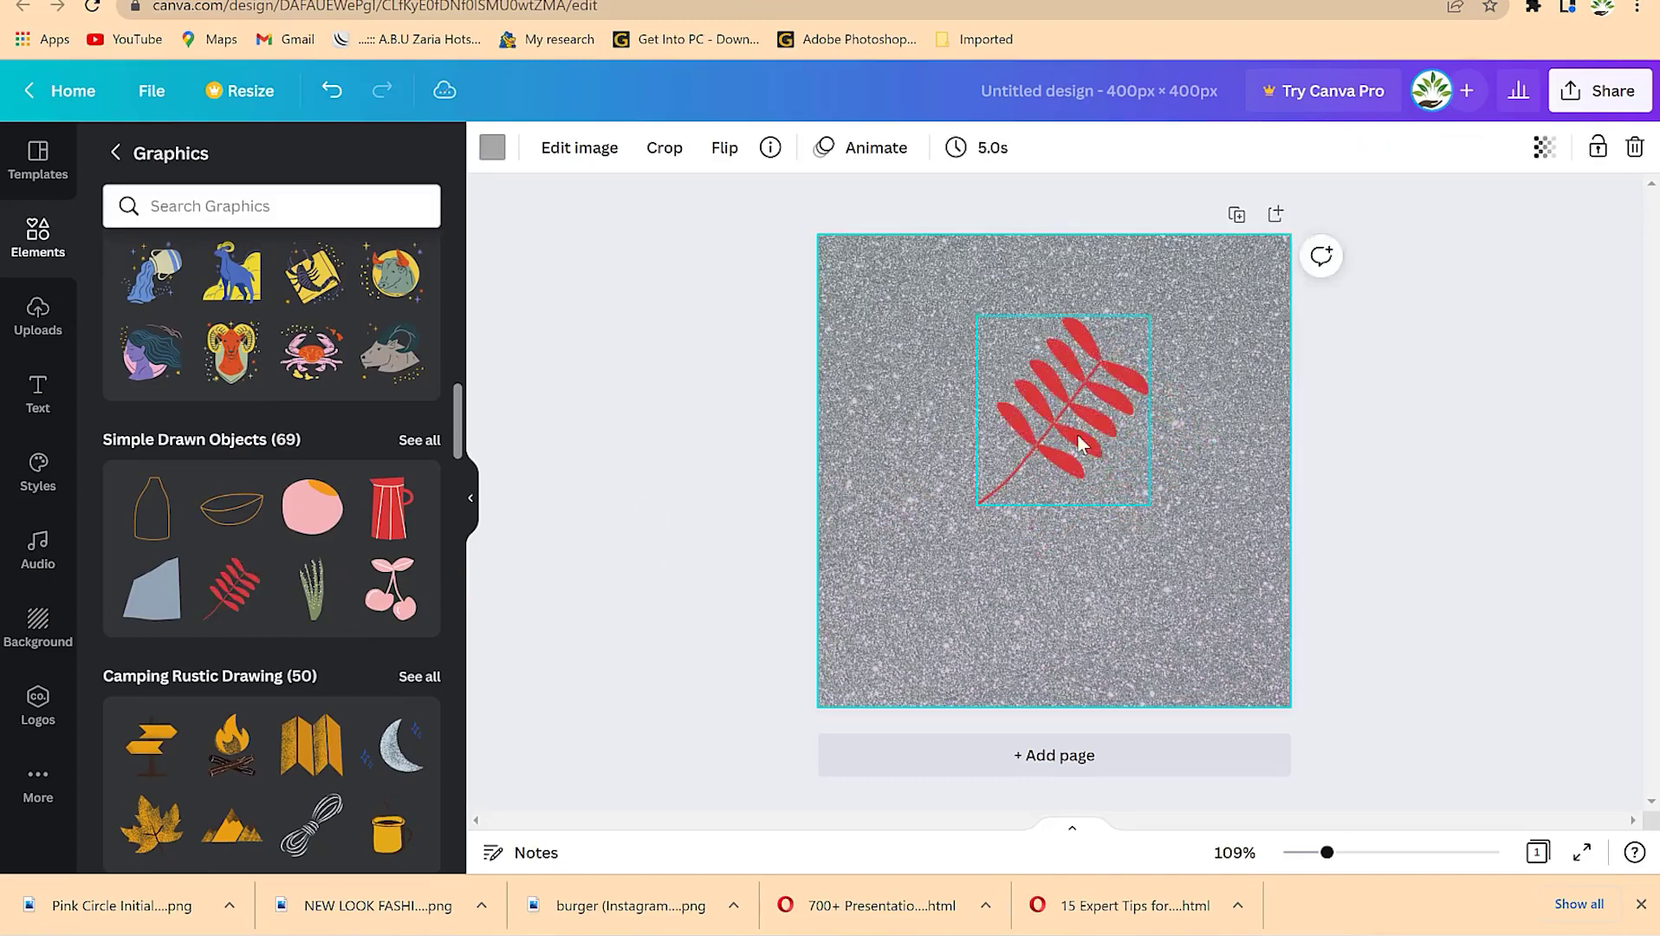
- Add an 'EPIC Mentorship' heading positioned in the lower part of the page
click(1099, 592)
click(37, 394)
click(230, 263)
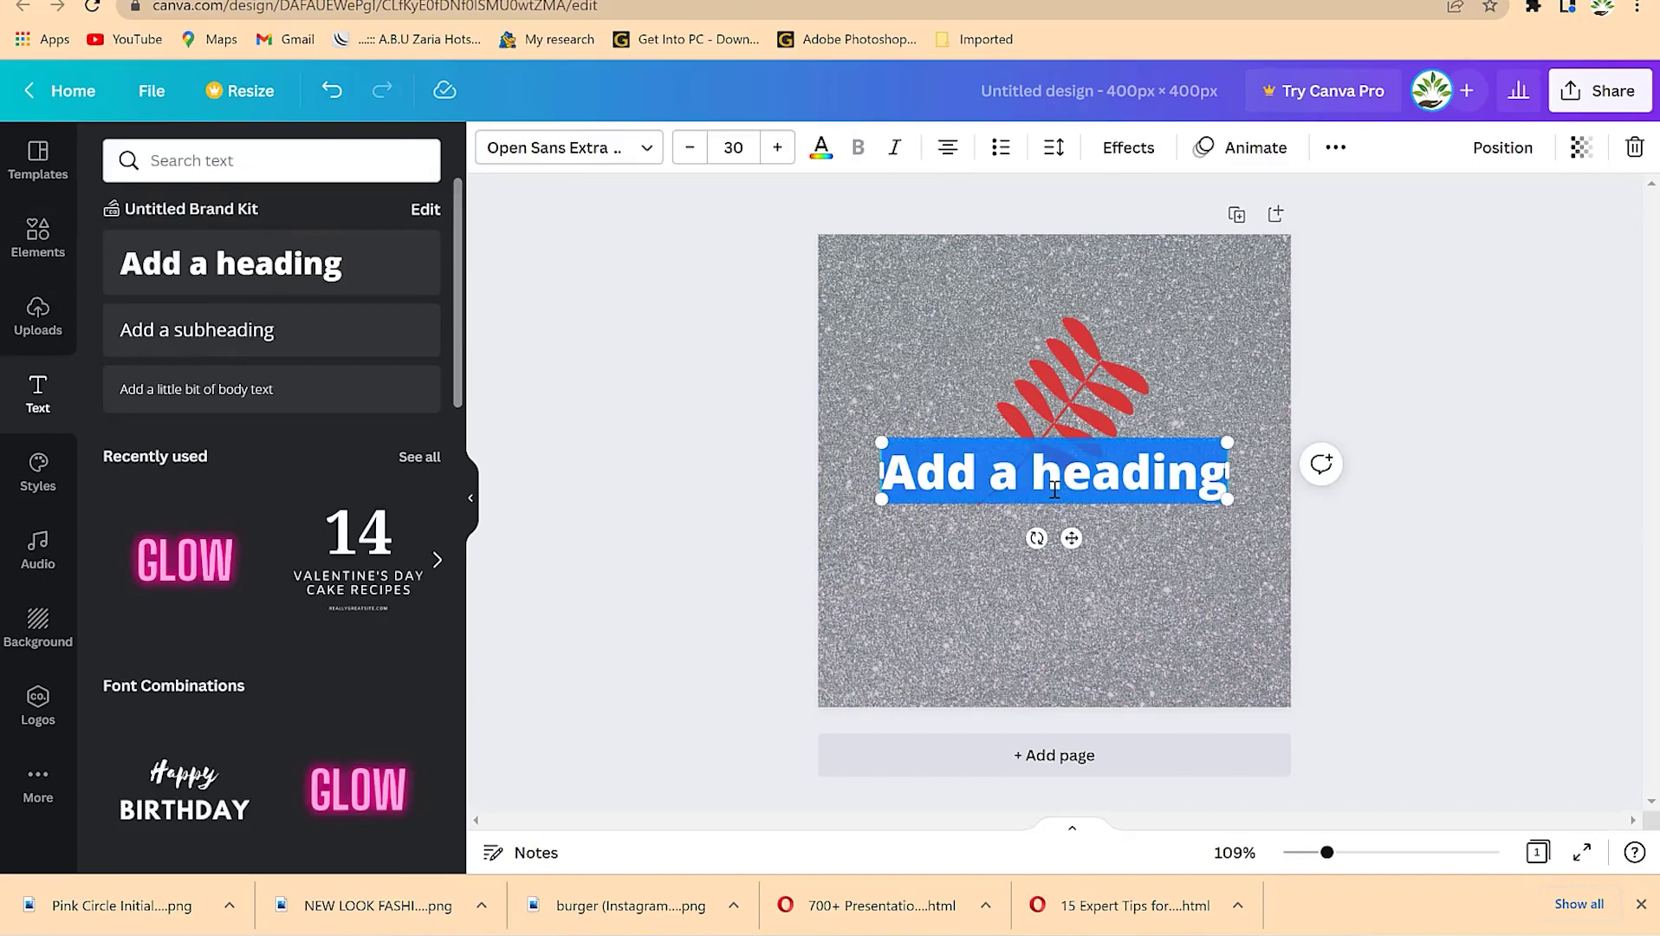
text(EPIC Mentorship)
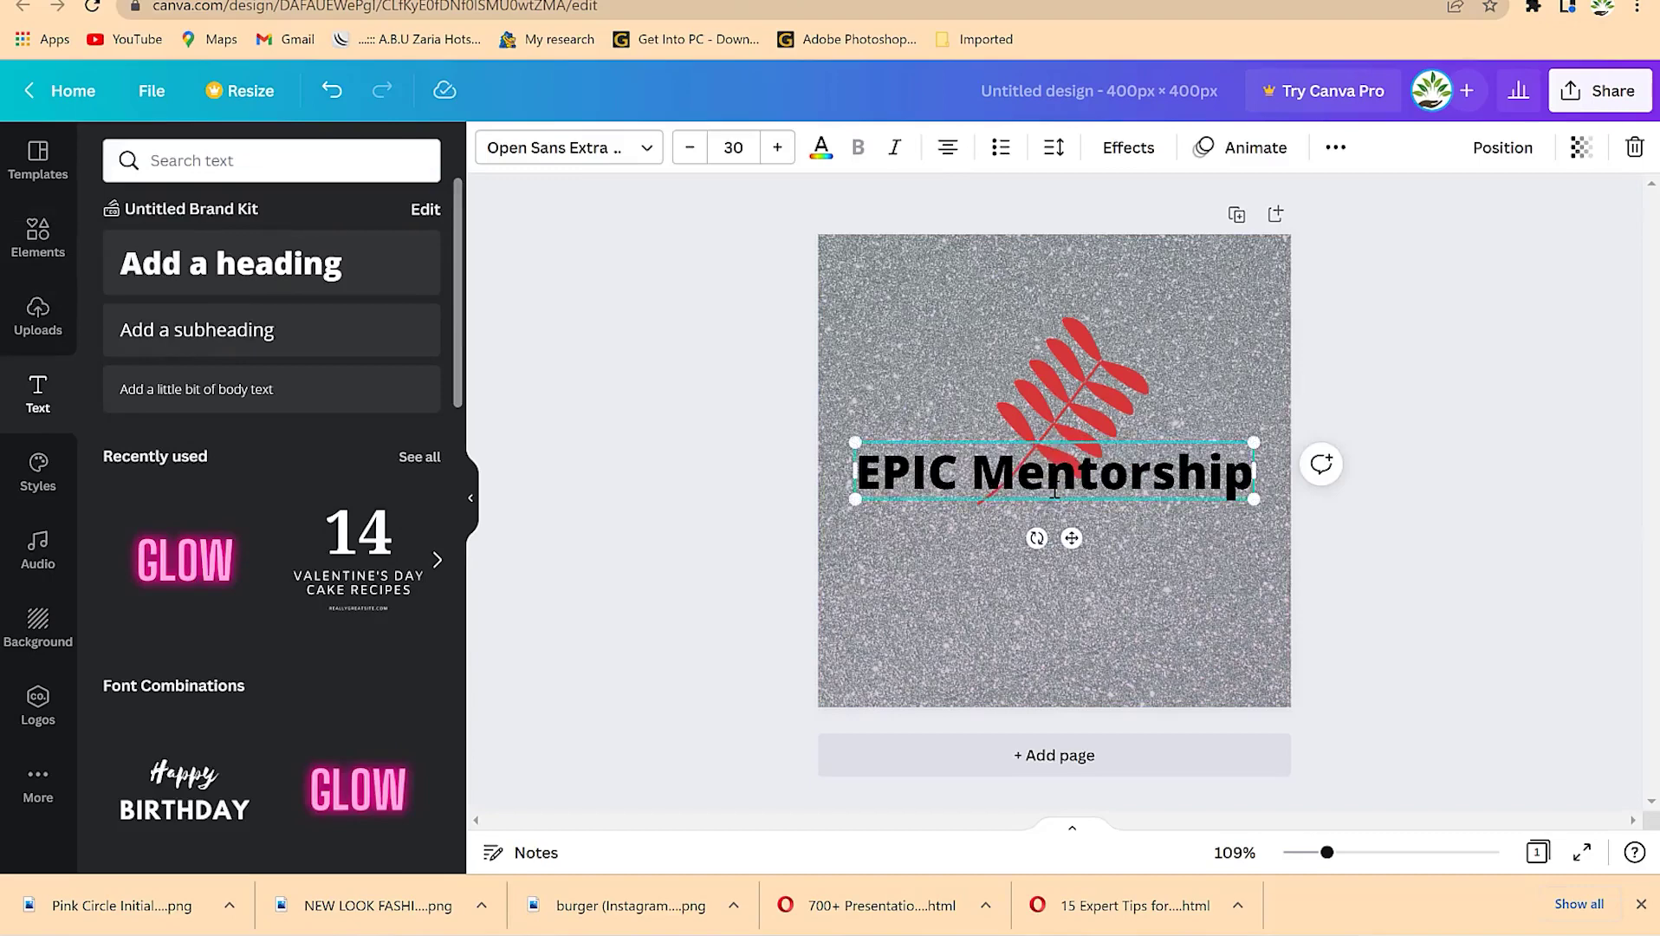
drag(1055, 491, 1064, 563)
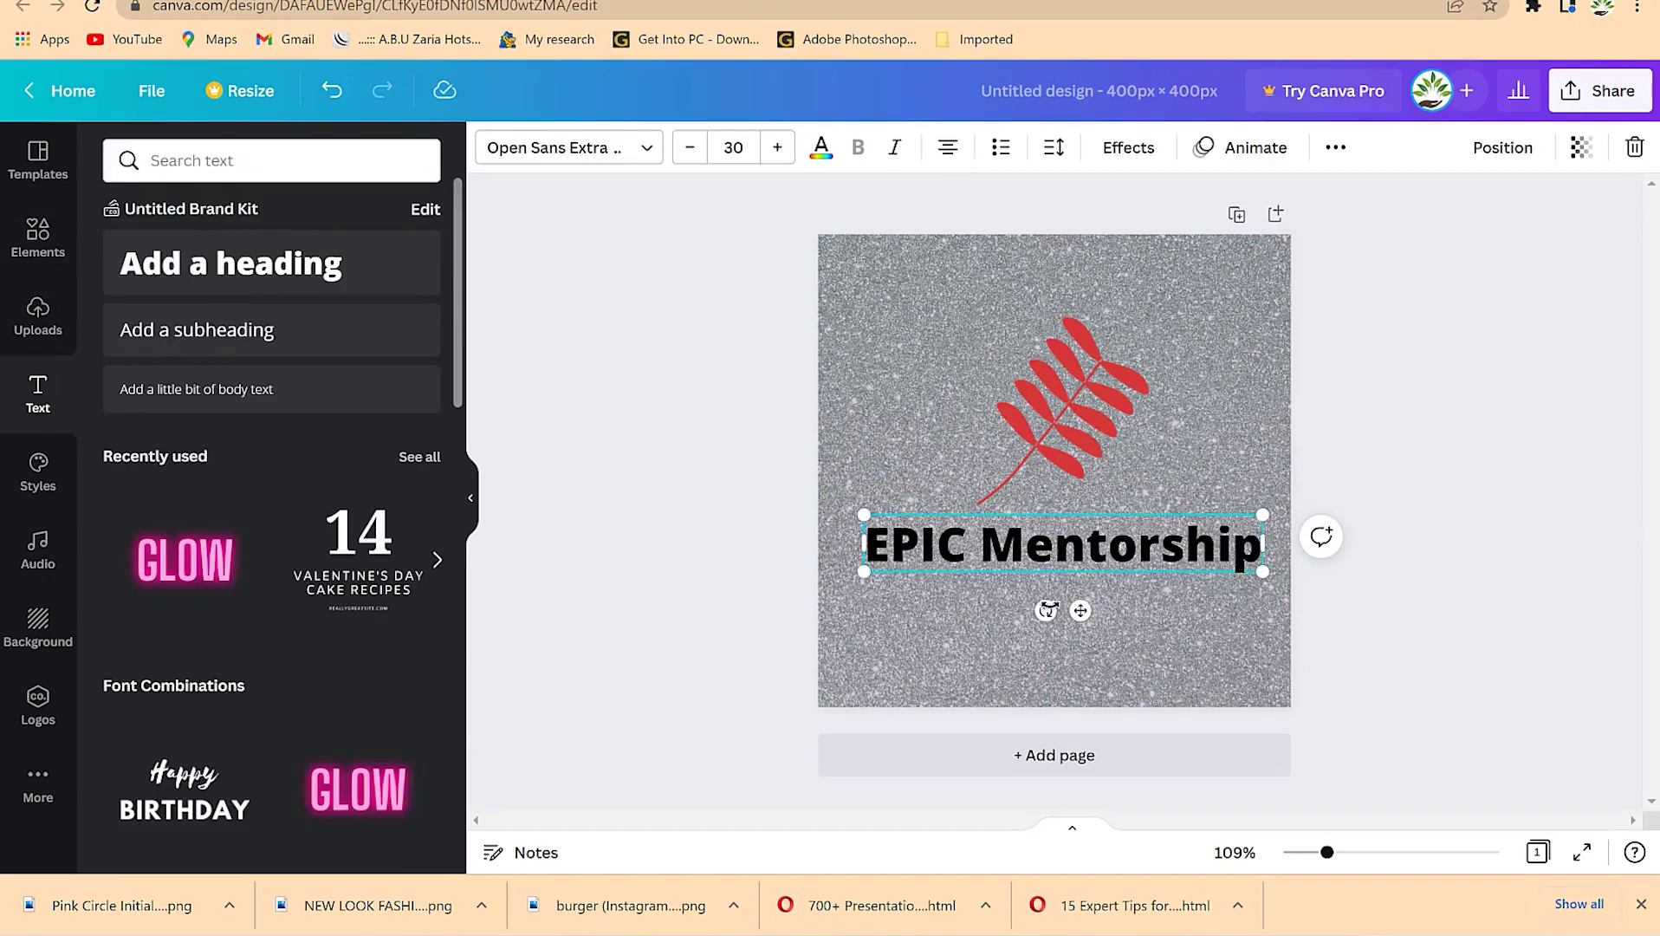
click(1104, 661)
- Enlarge the red leaf above the heading and move the heading further down
click(1072, 426)
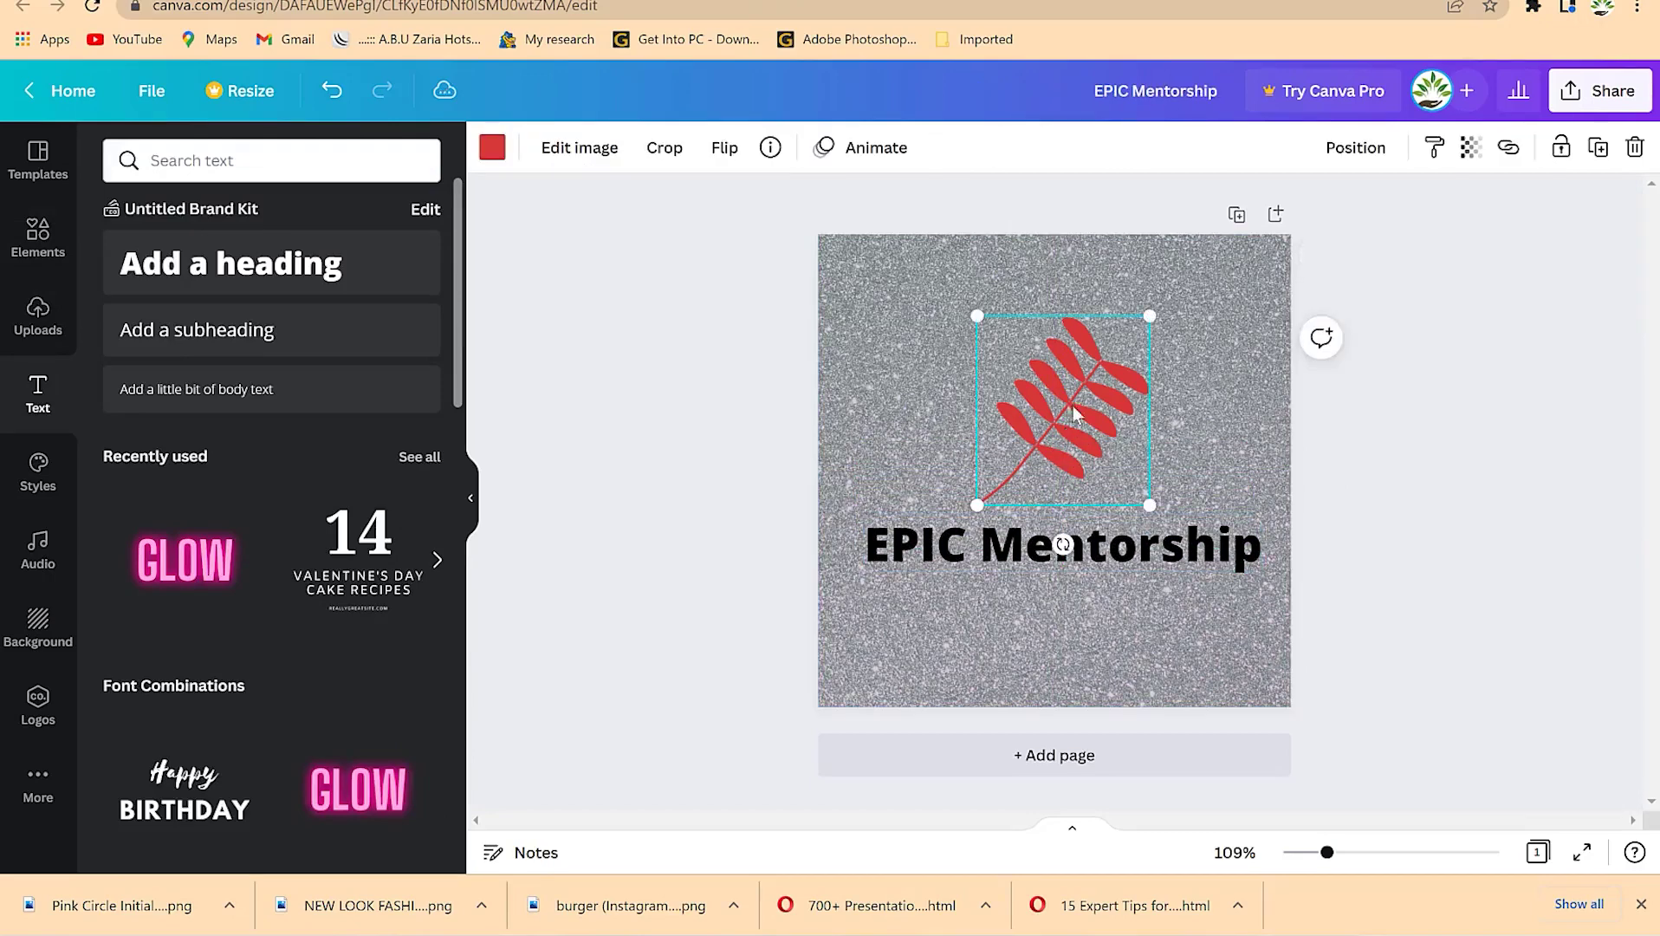
drag(975, 313, 923, 252)
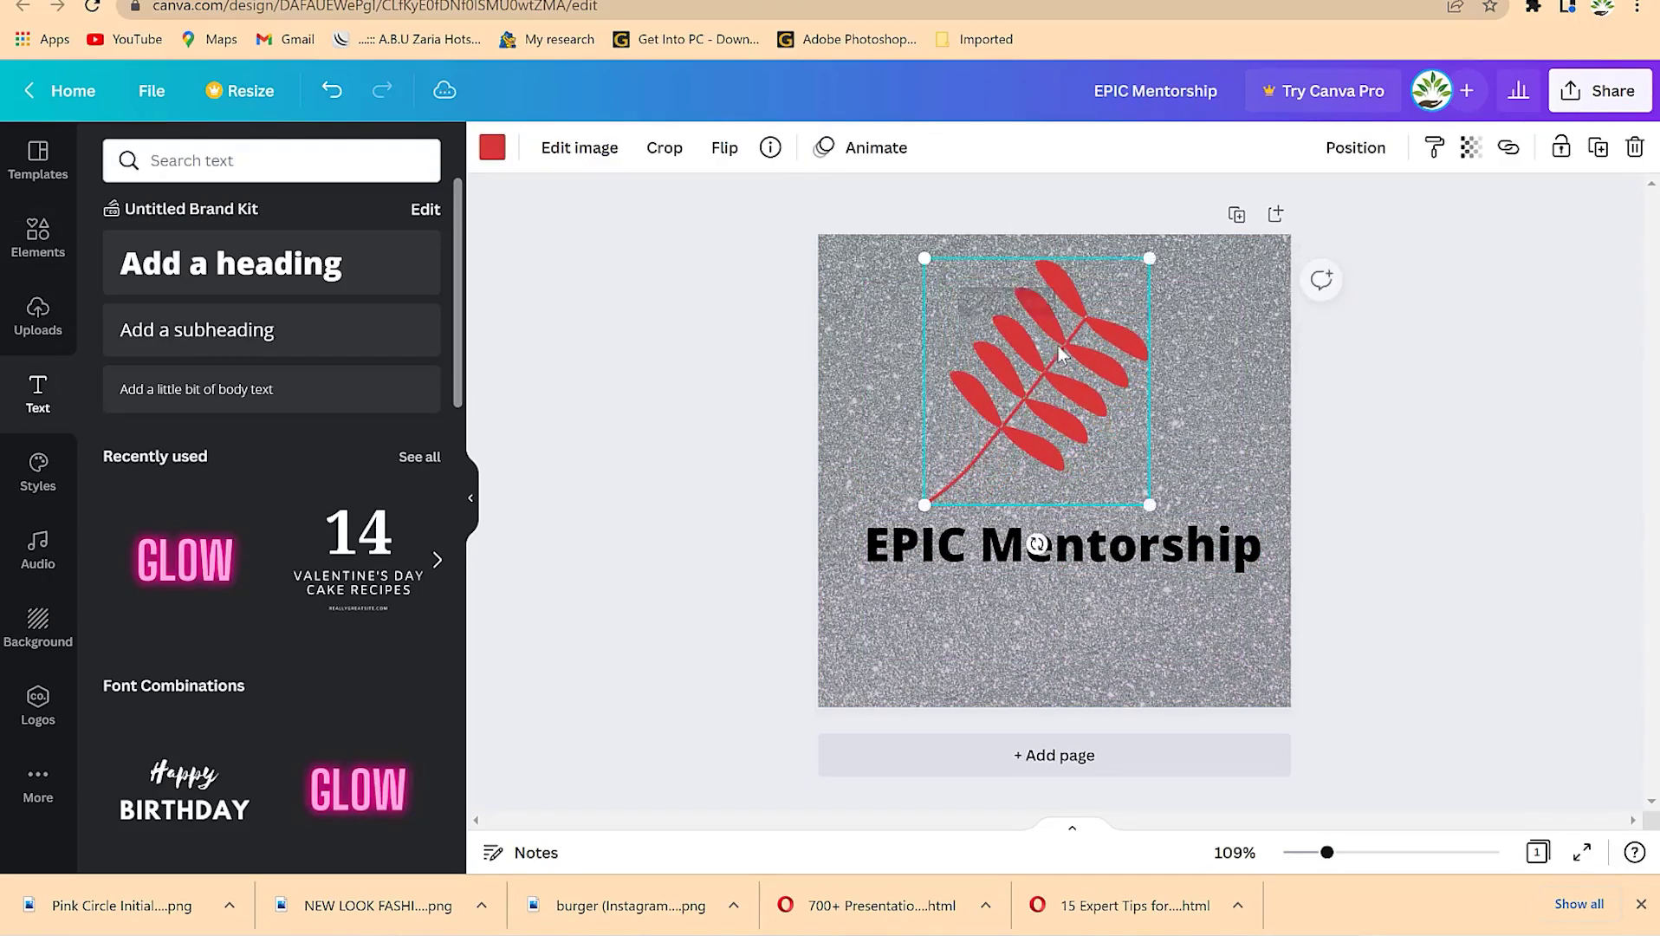
drag(1115, 415, 1123, 400)
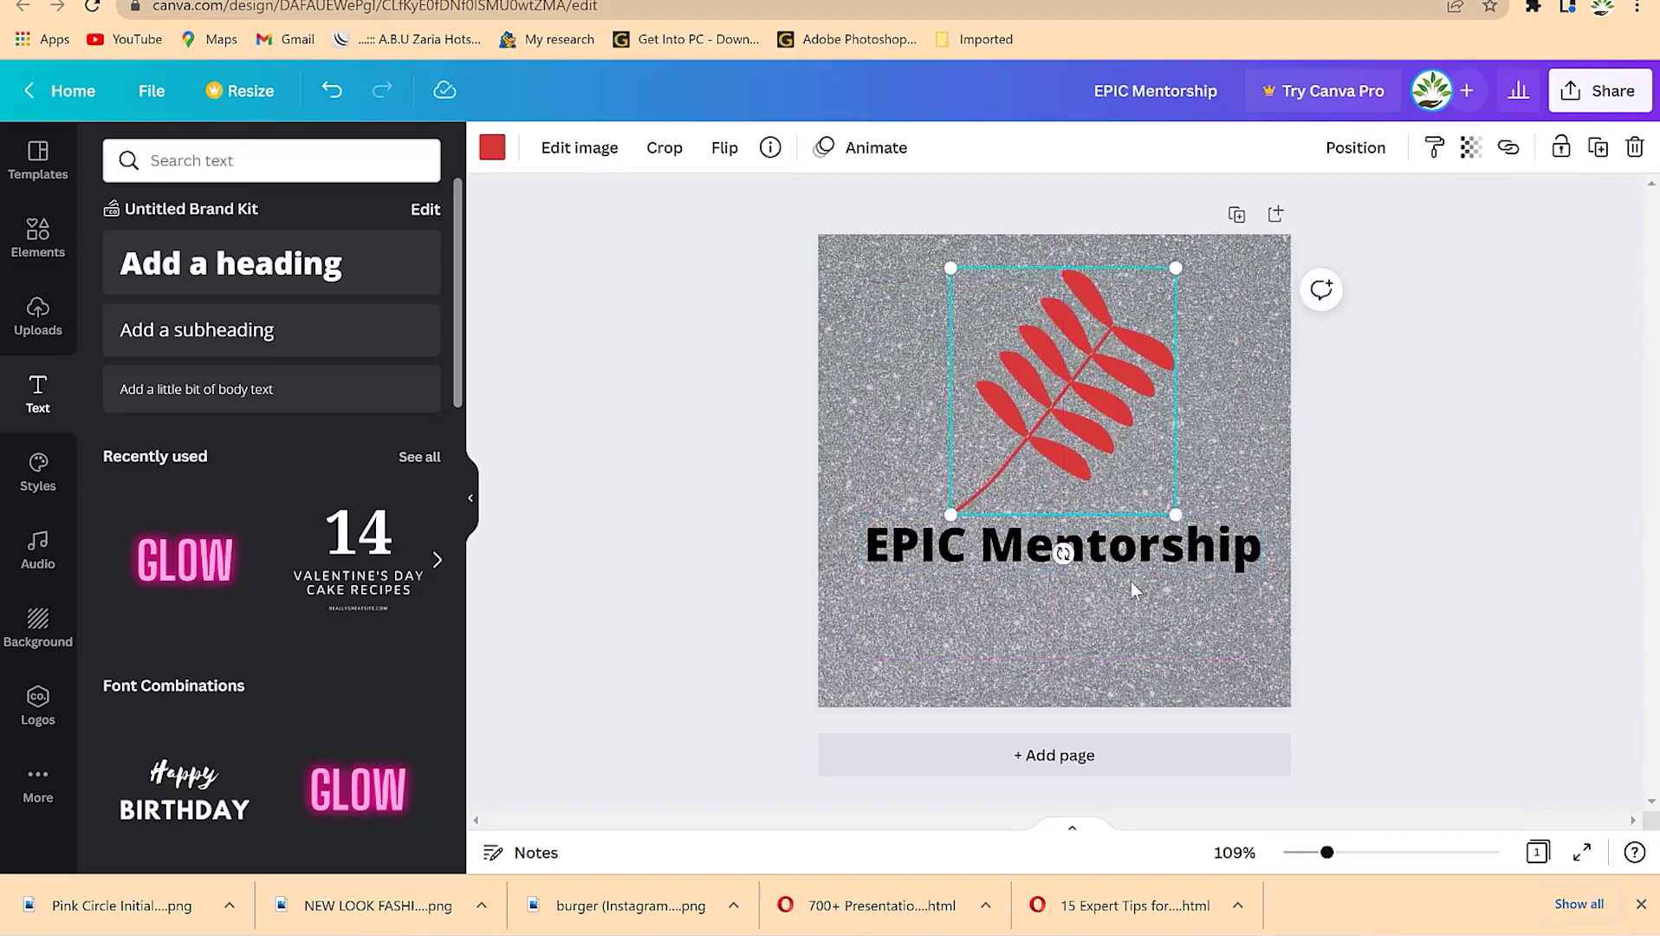
click(1113, 561)
drag(1113, 561, 1115, 624)
drag(1075, 390, 1079, 437)
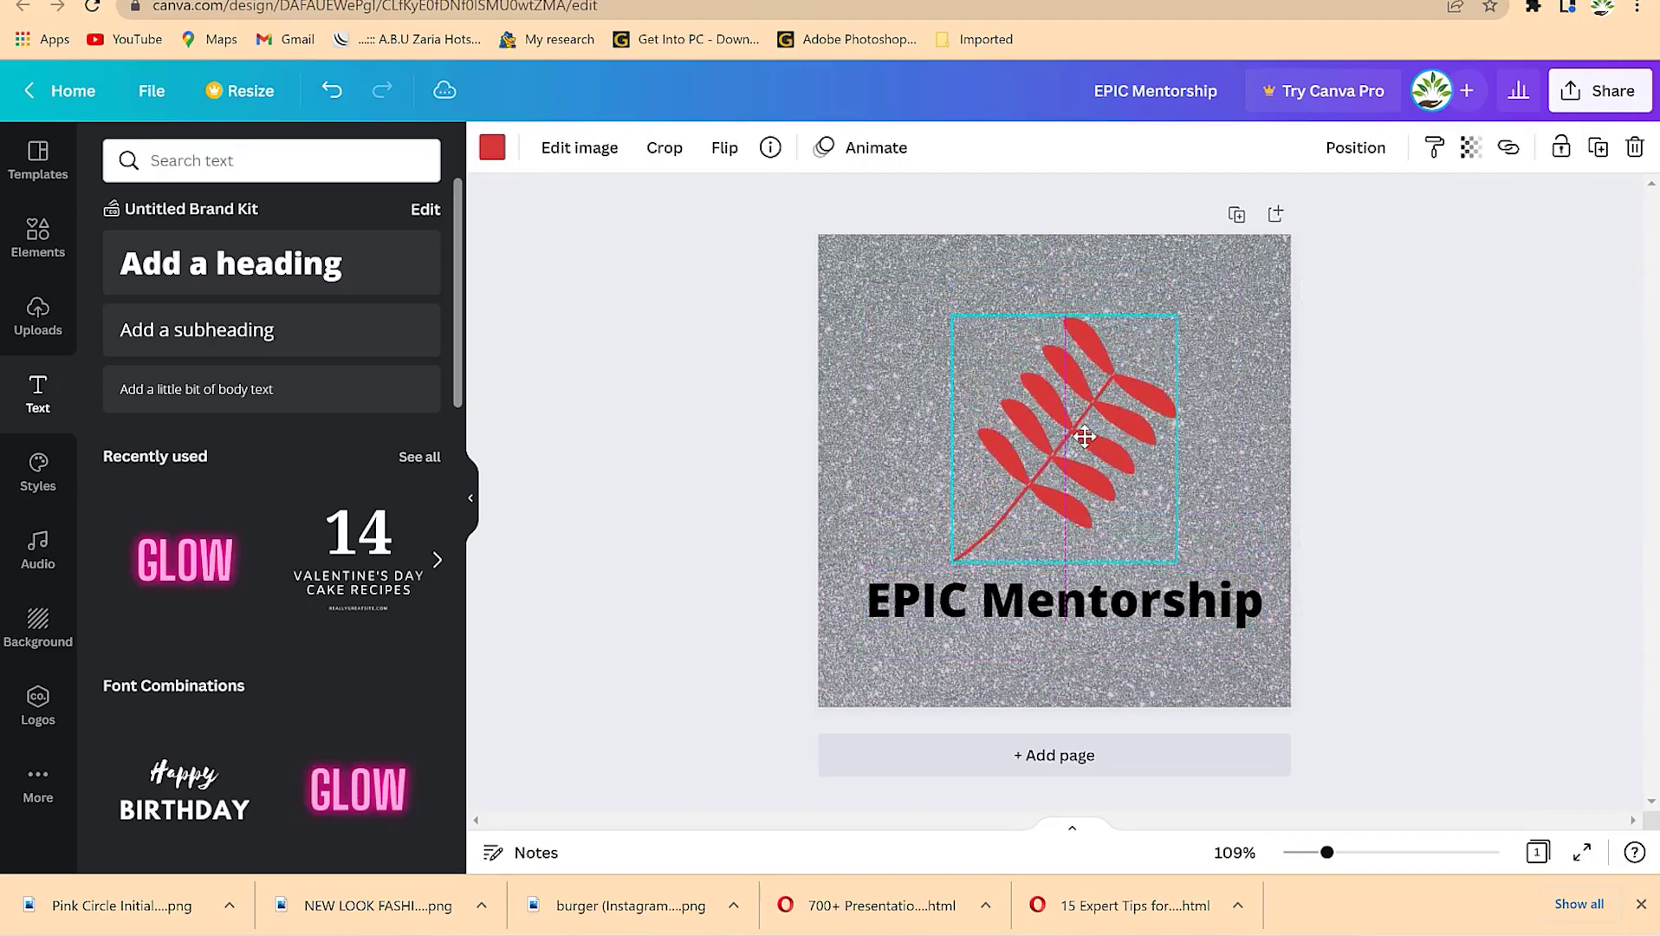
click(1458, 408)
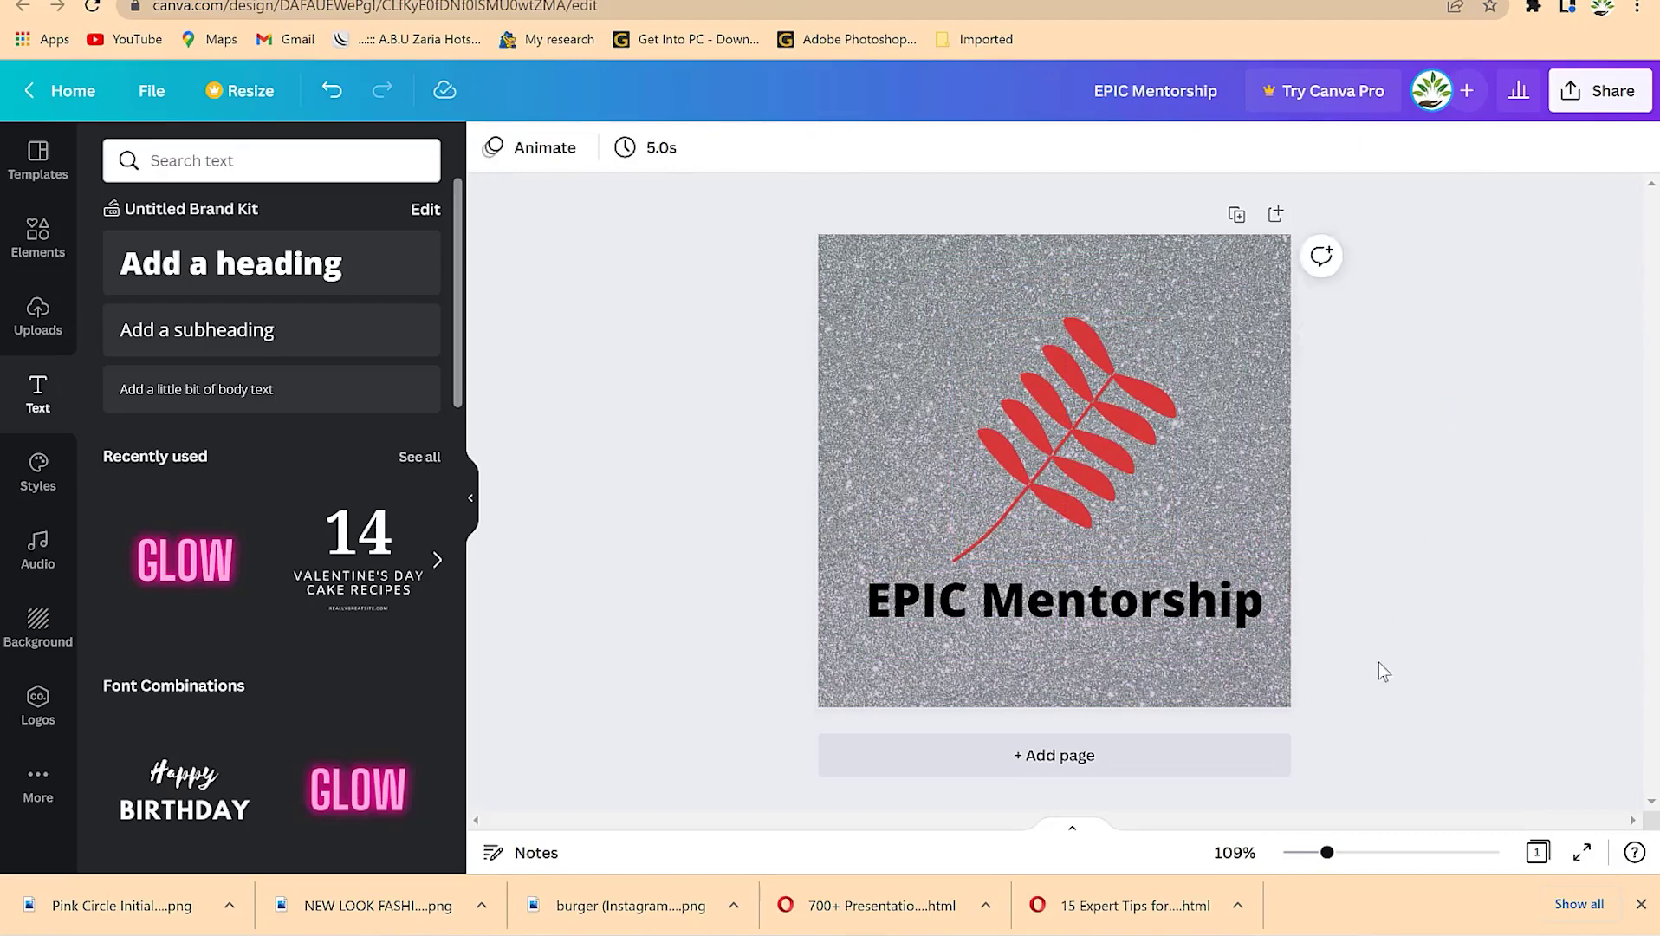
- Add a blank second page to the design
click(1087, 761)
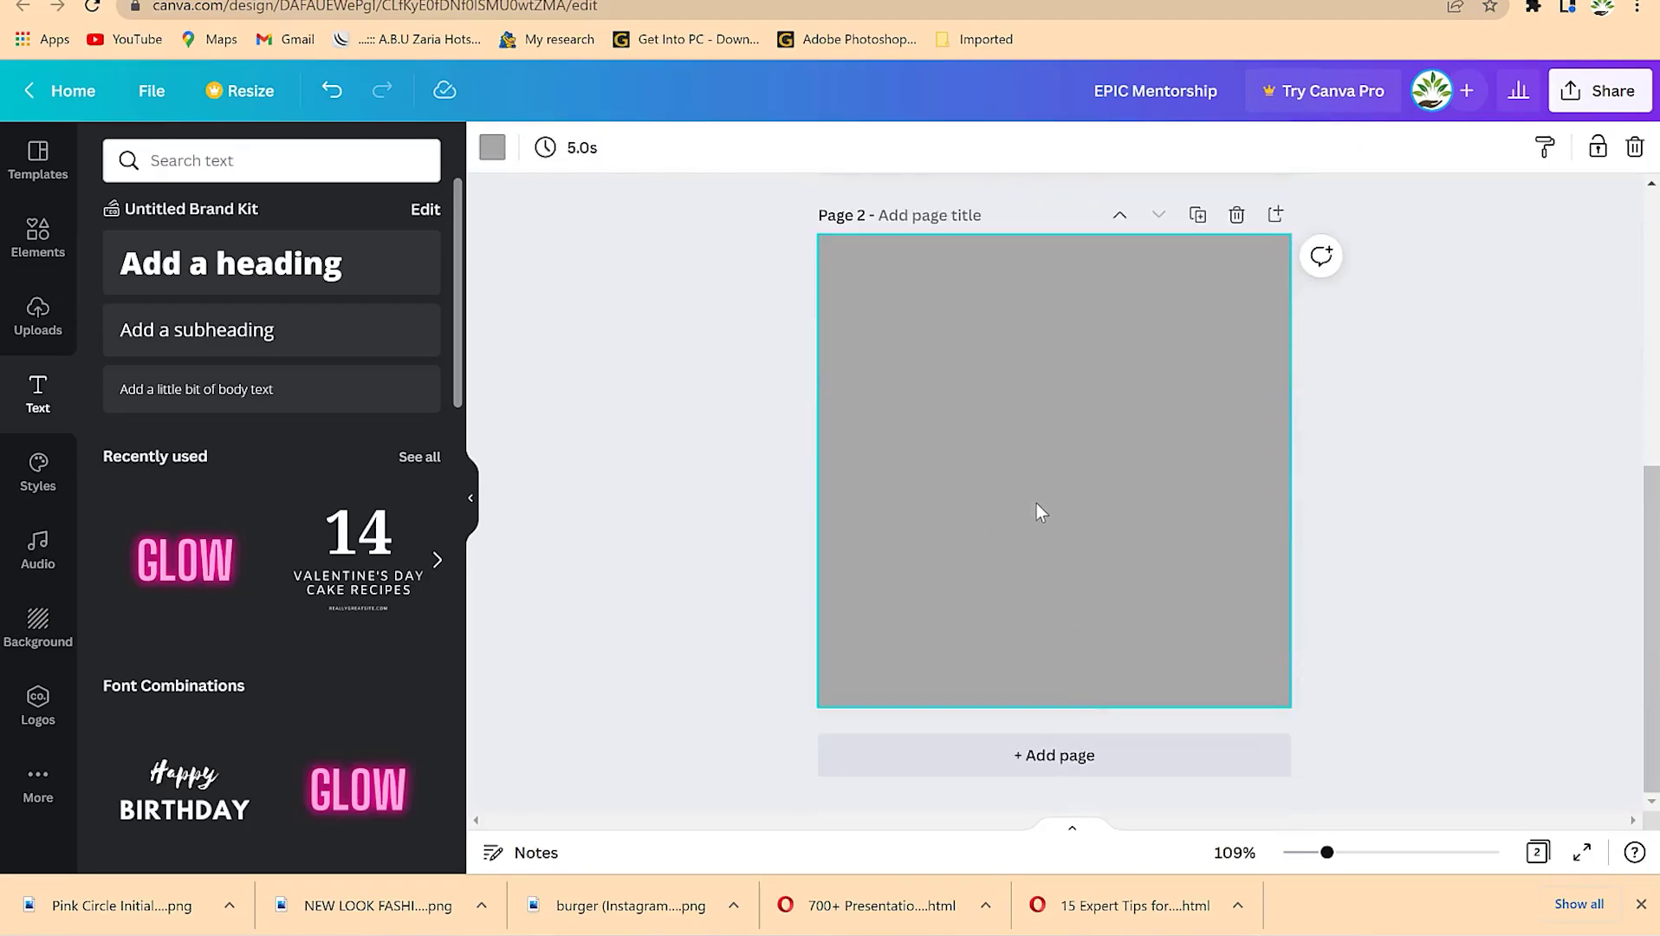
scroll(1040, 499, up, 5)
click(1454, 395)
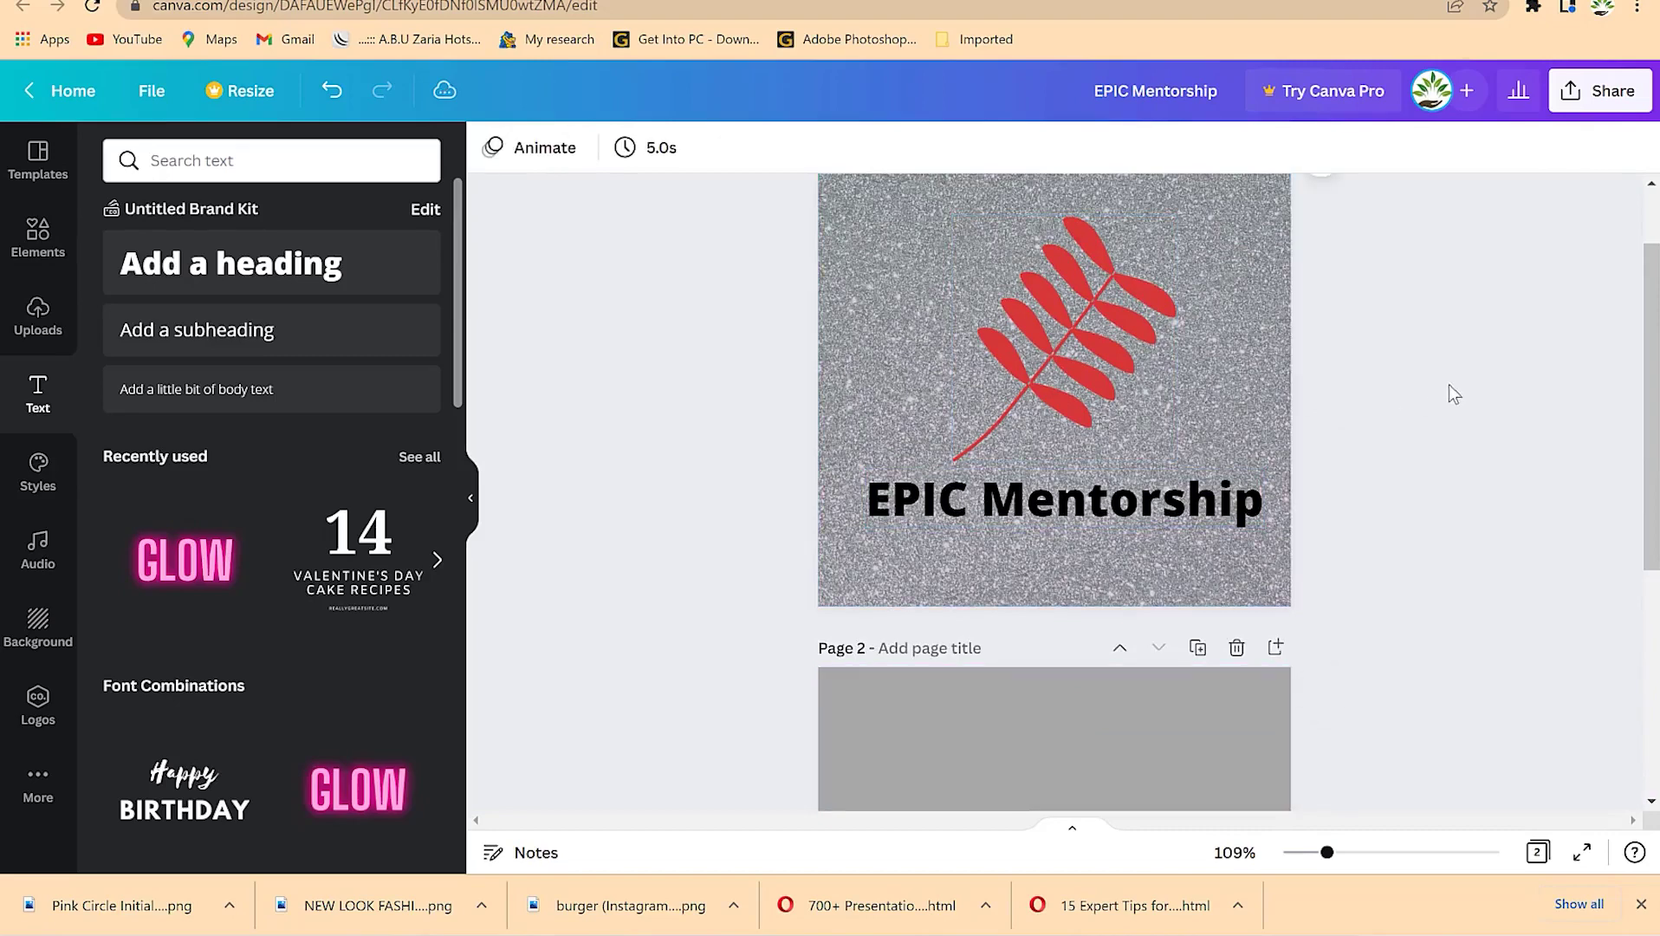
- Change the EPIC Mentorship text colour to the dark blue default swatch
click(1125, 491)
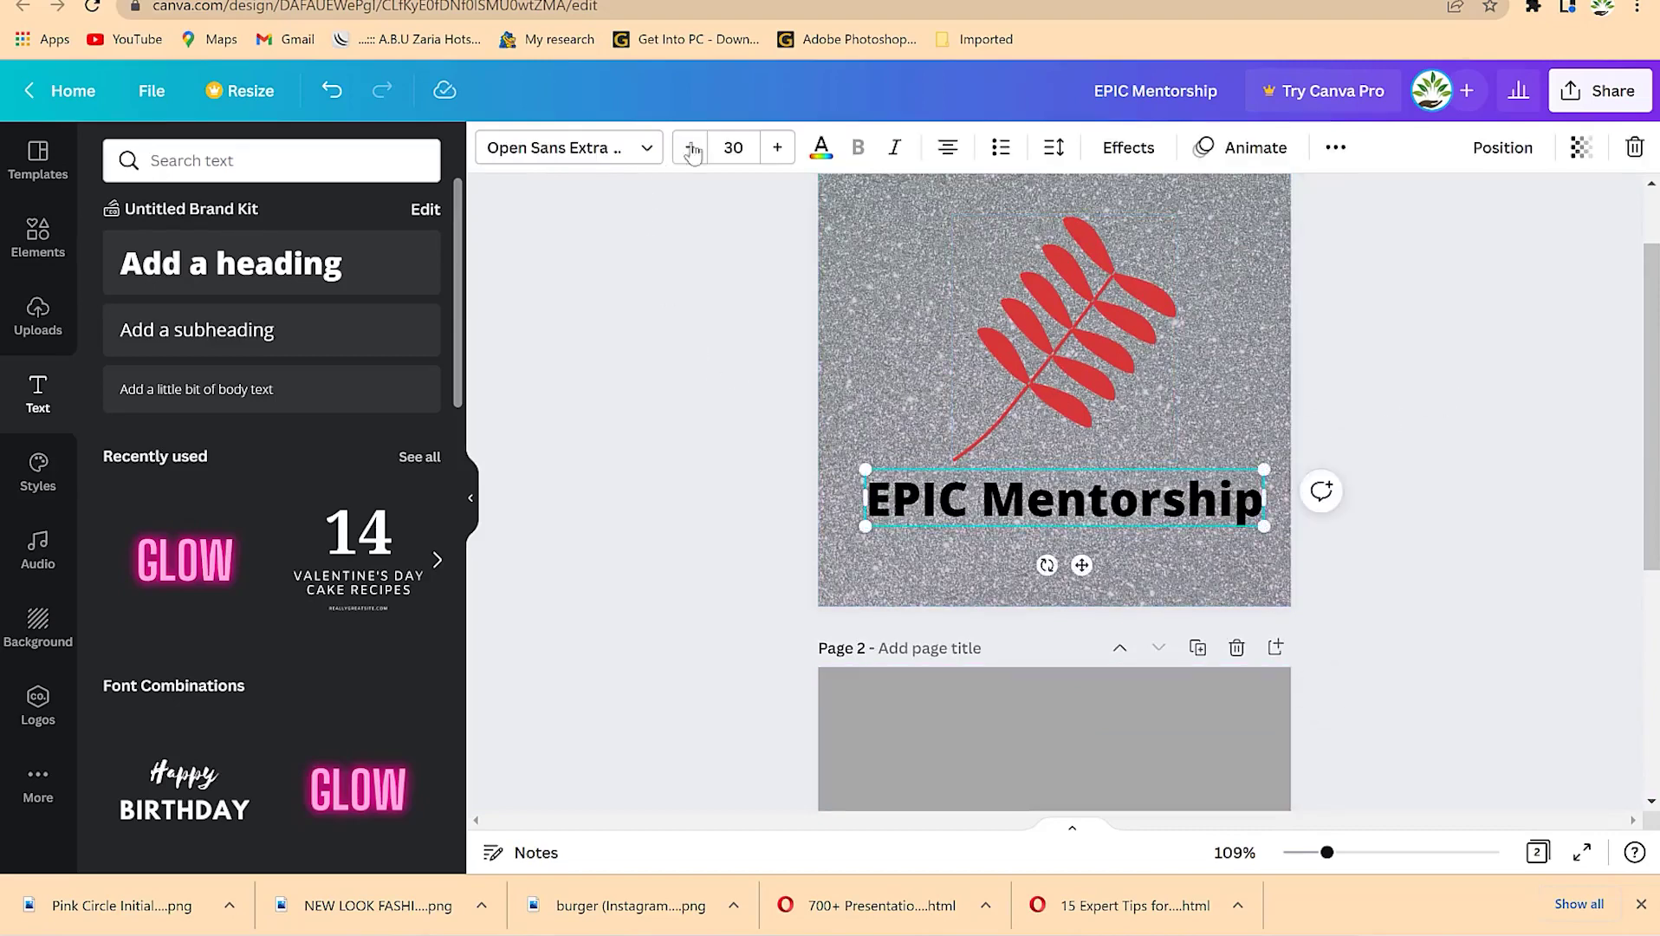
click(821, 149)
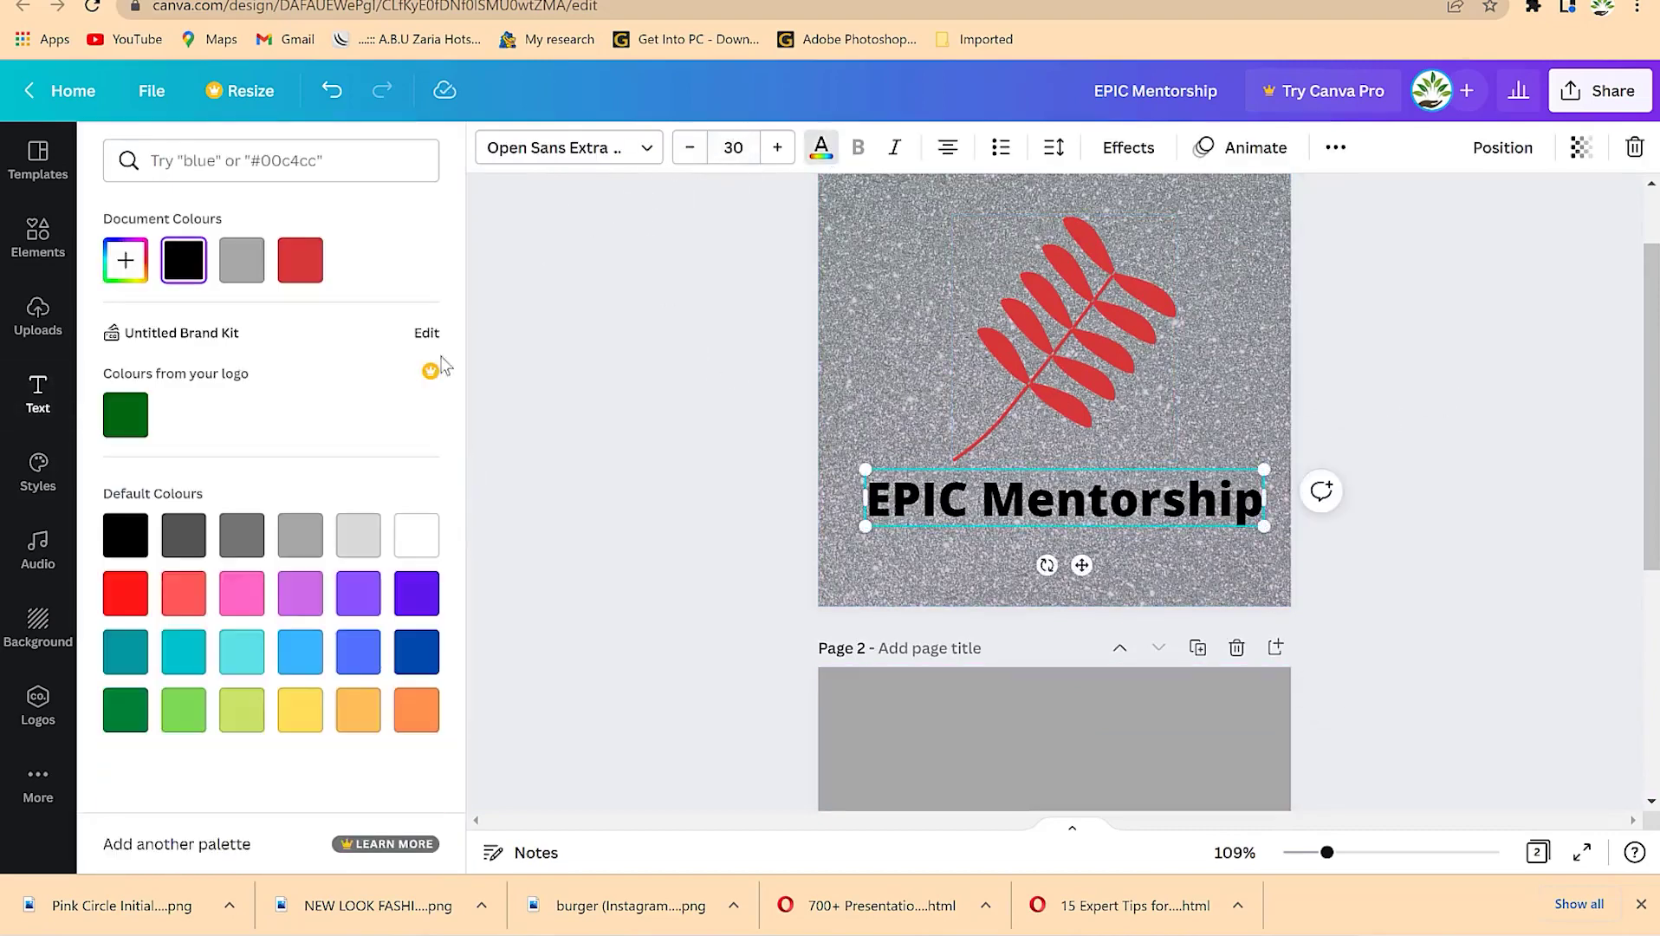
click(420, 651)
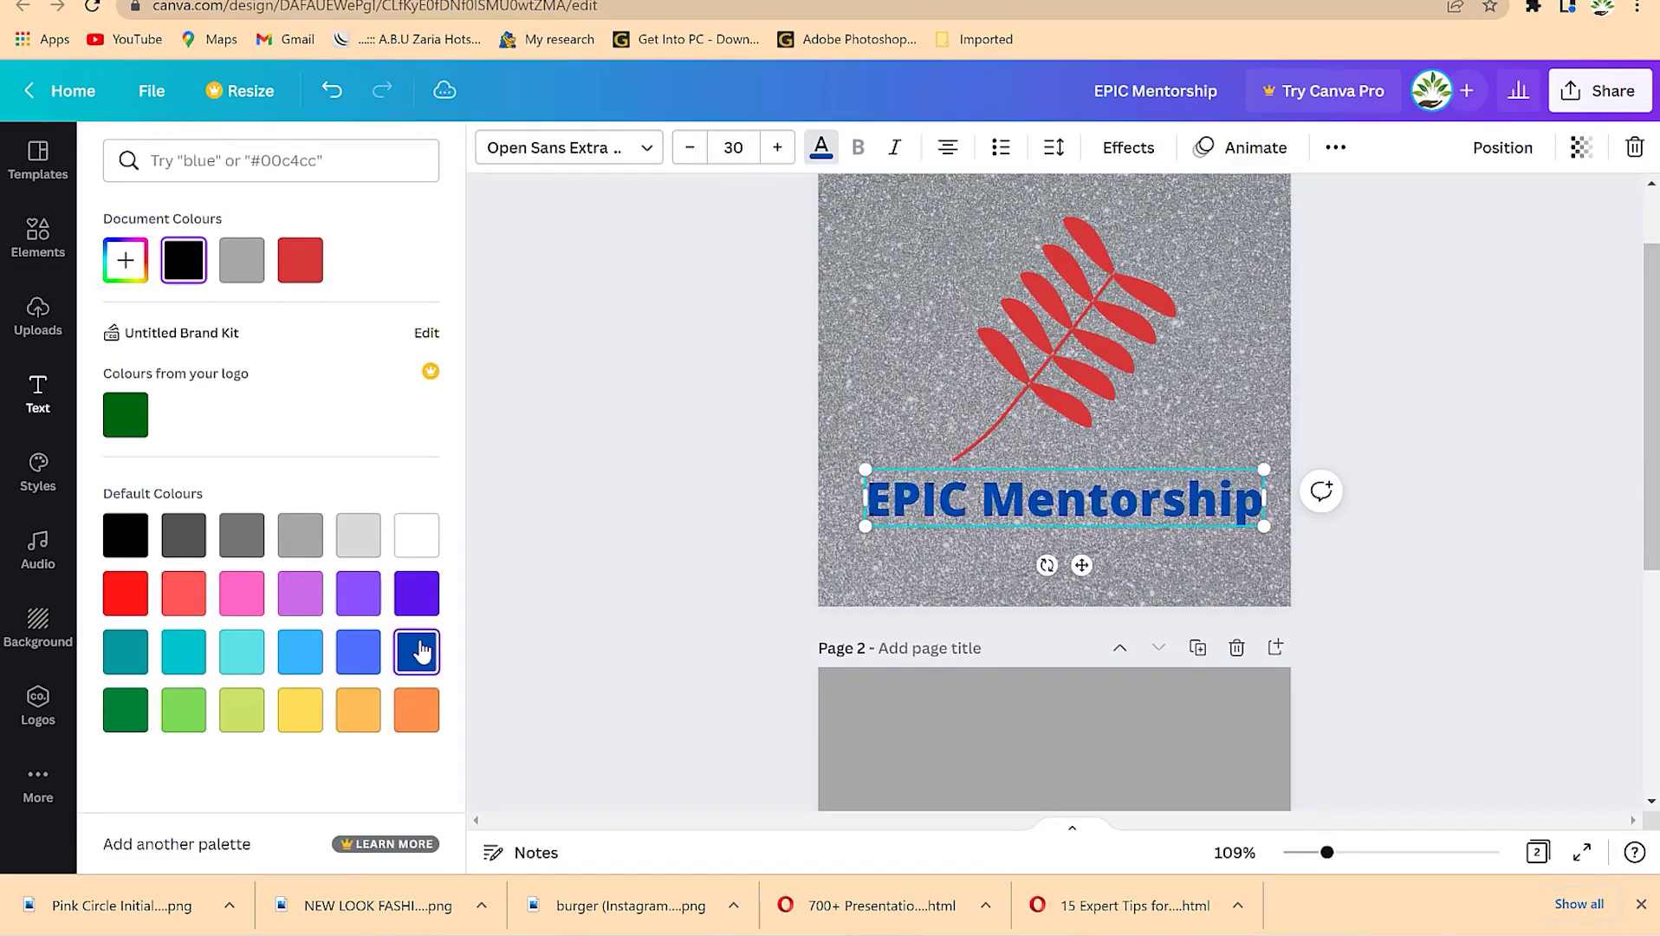
click(676, 506)
click(1487, 369)
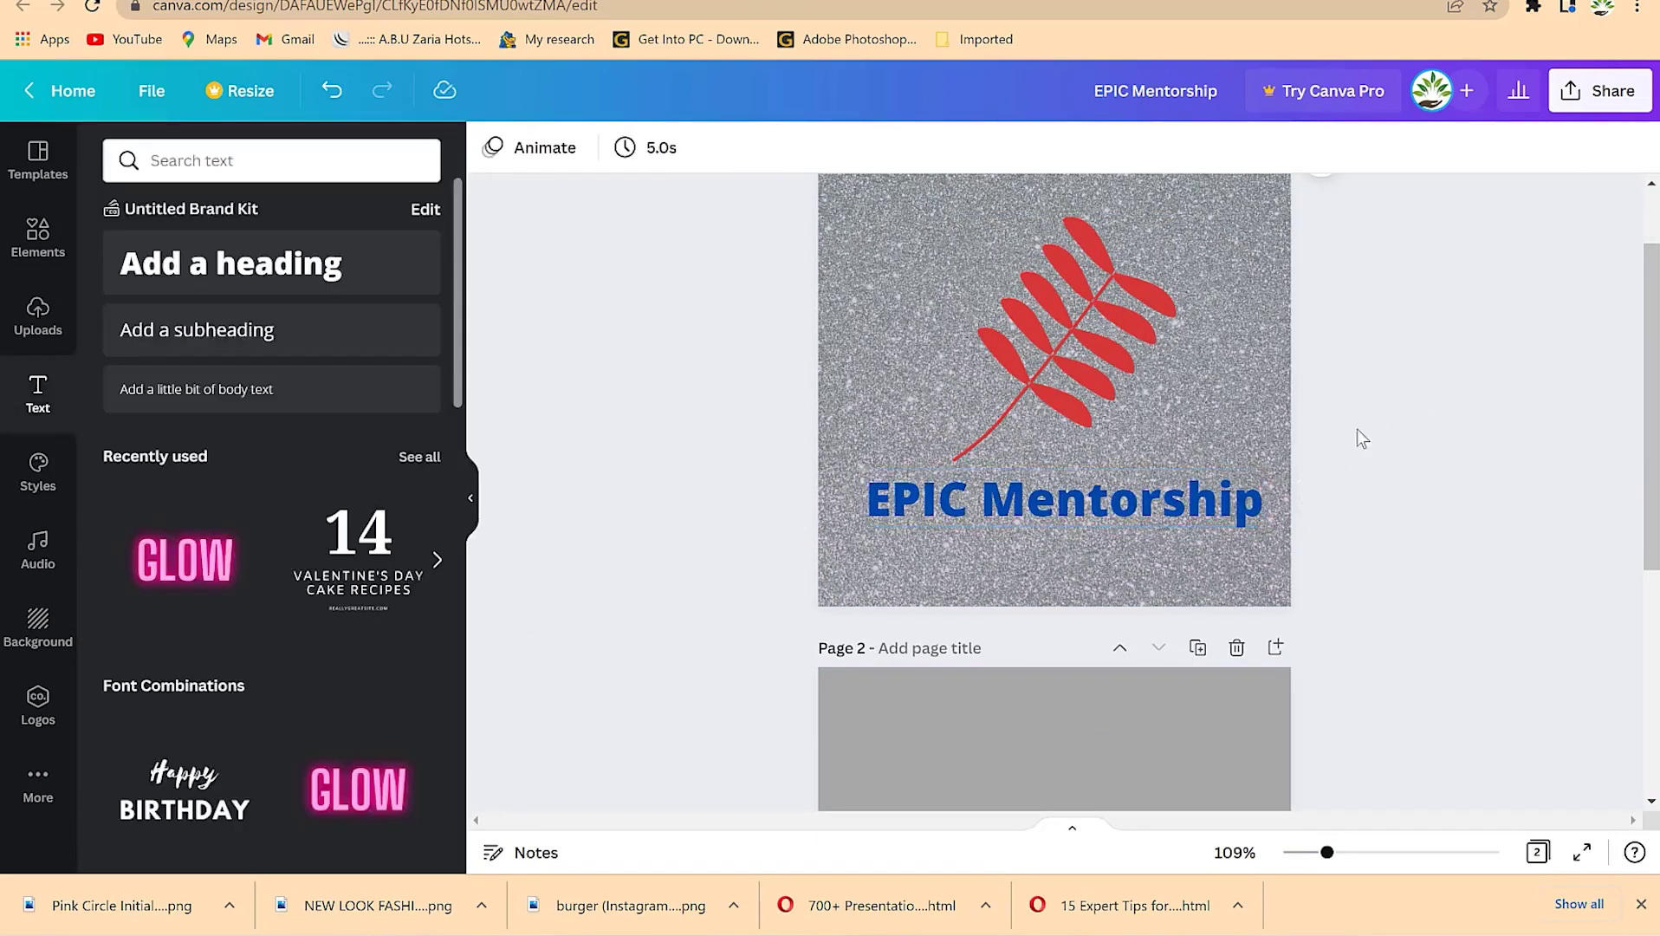
scroll(1291, 390, up, 1)
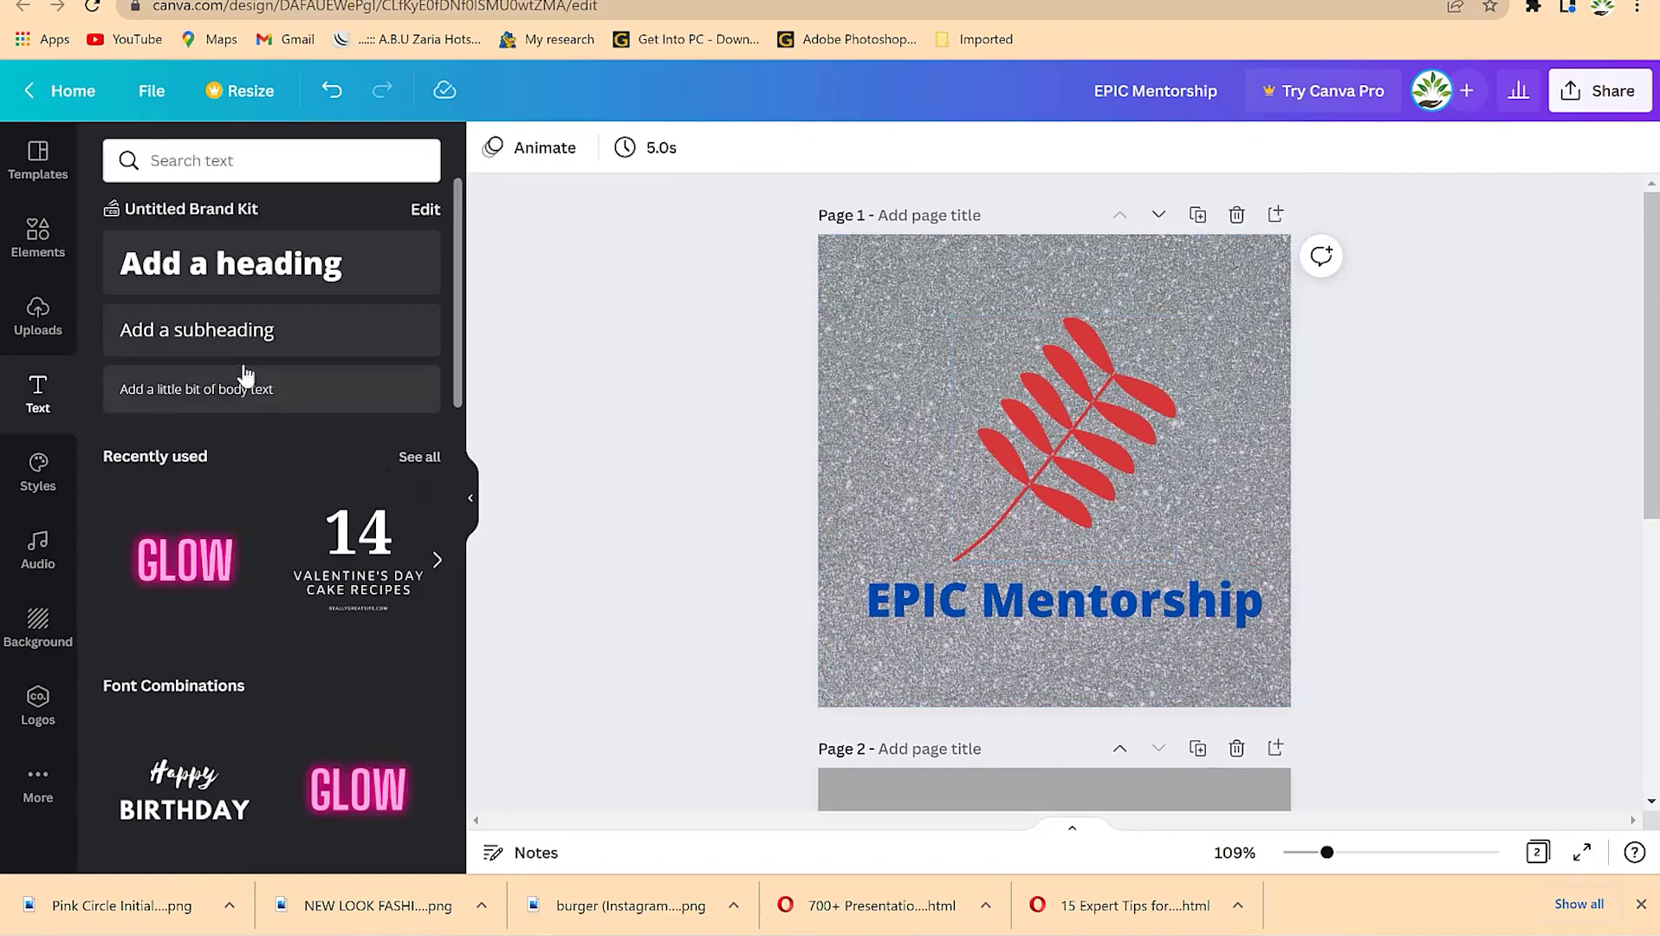
click(37, 234)
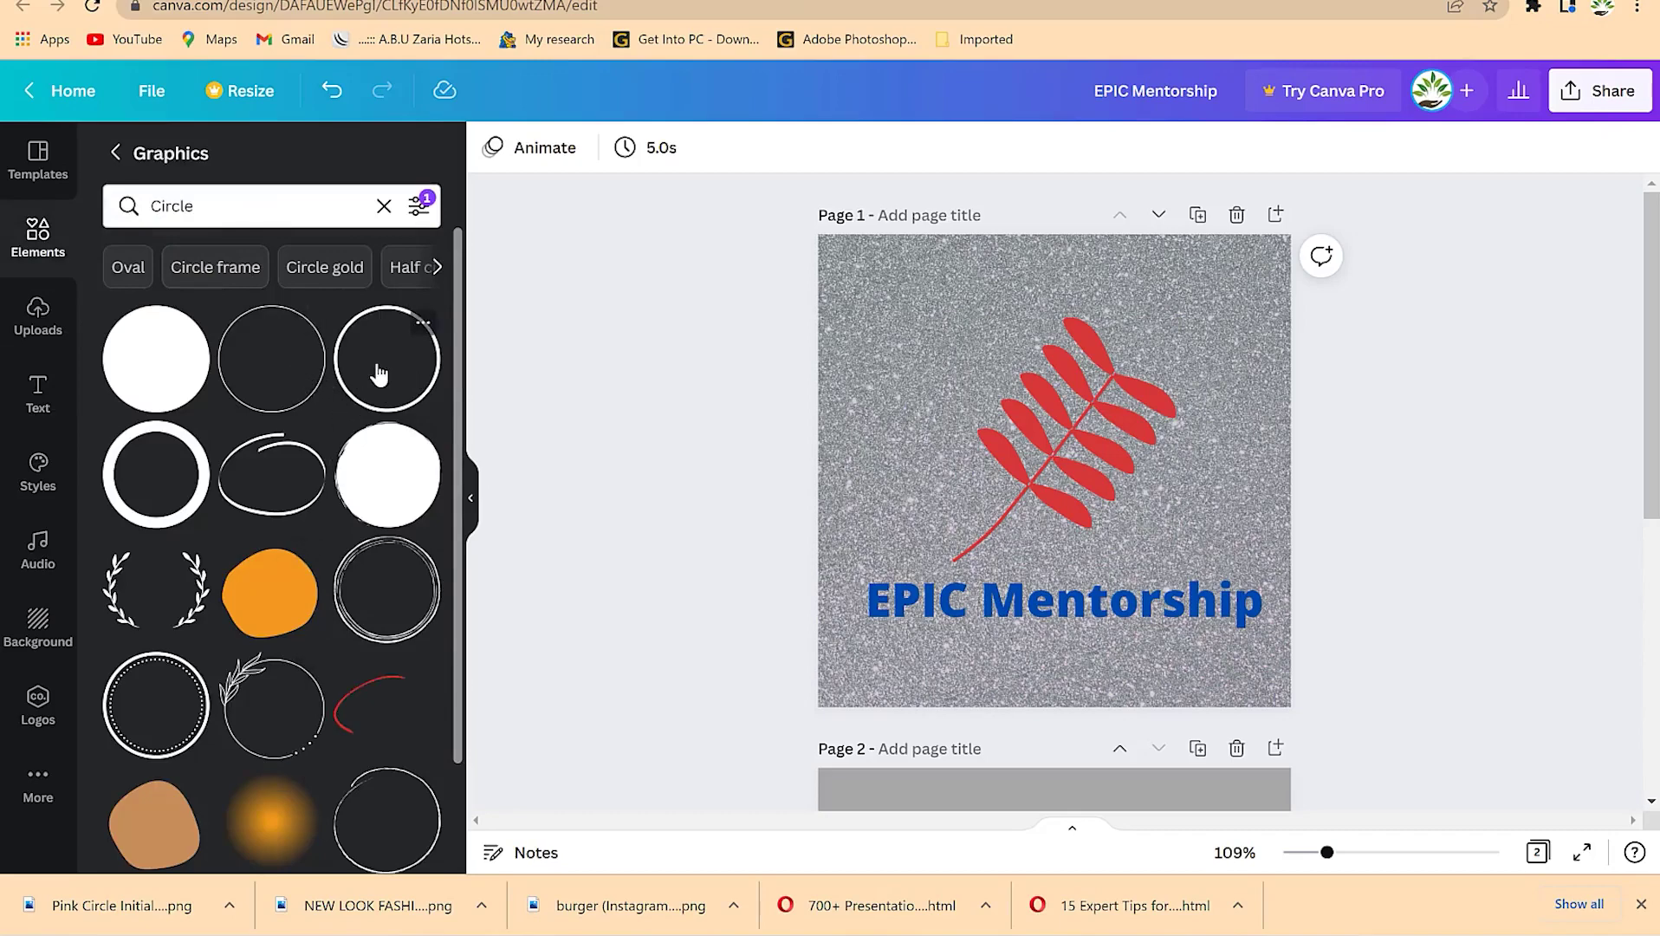
- Add a thin black circle outline, enlarge it to 278 by 278, and shrink the red leaf
drag(381, 345, 988, 325)
drag(1115, 451, 1055, 441)
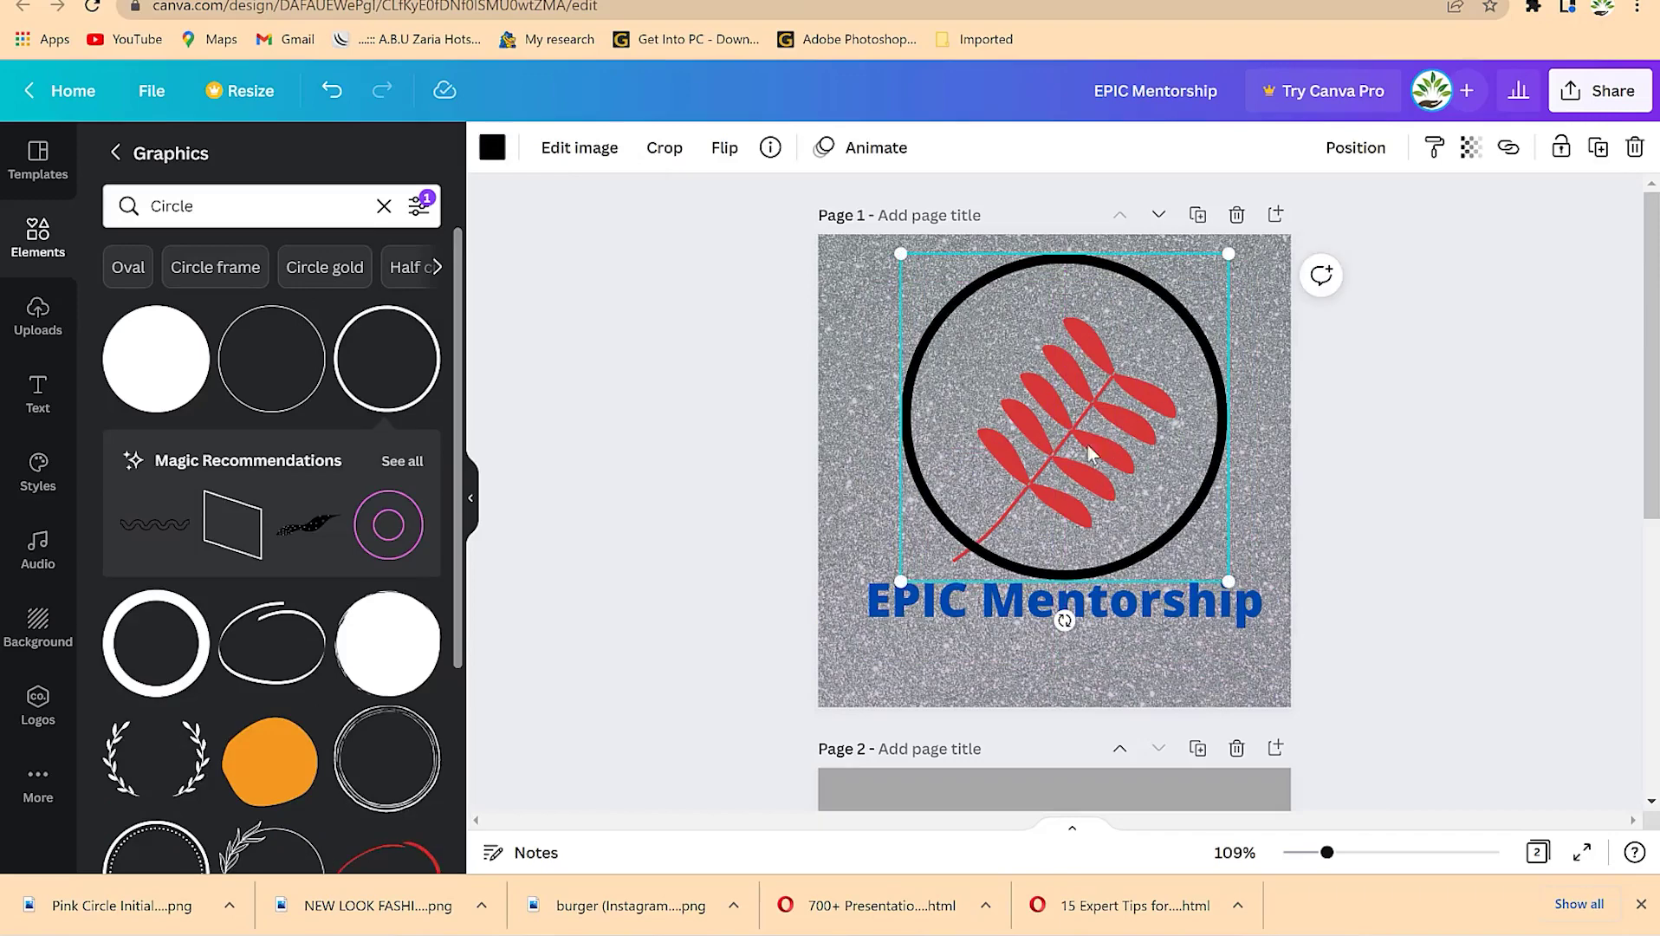
drag(1061, 286, 978, 440)
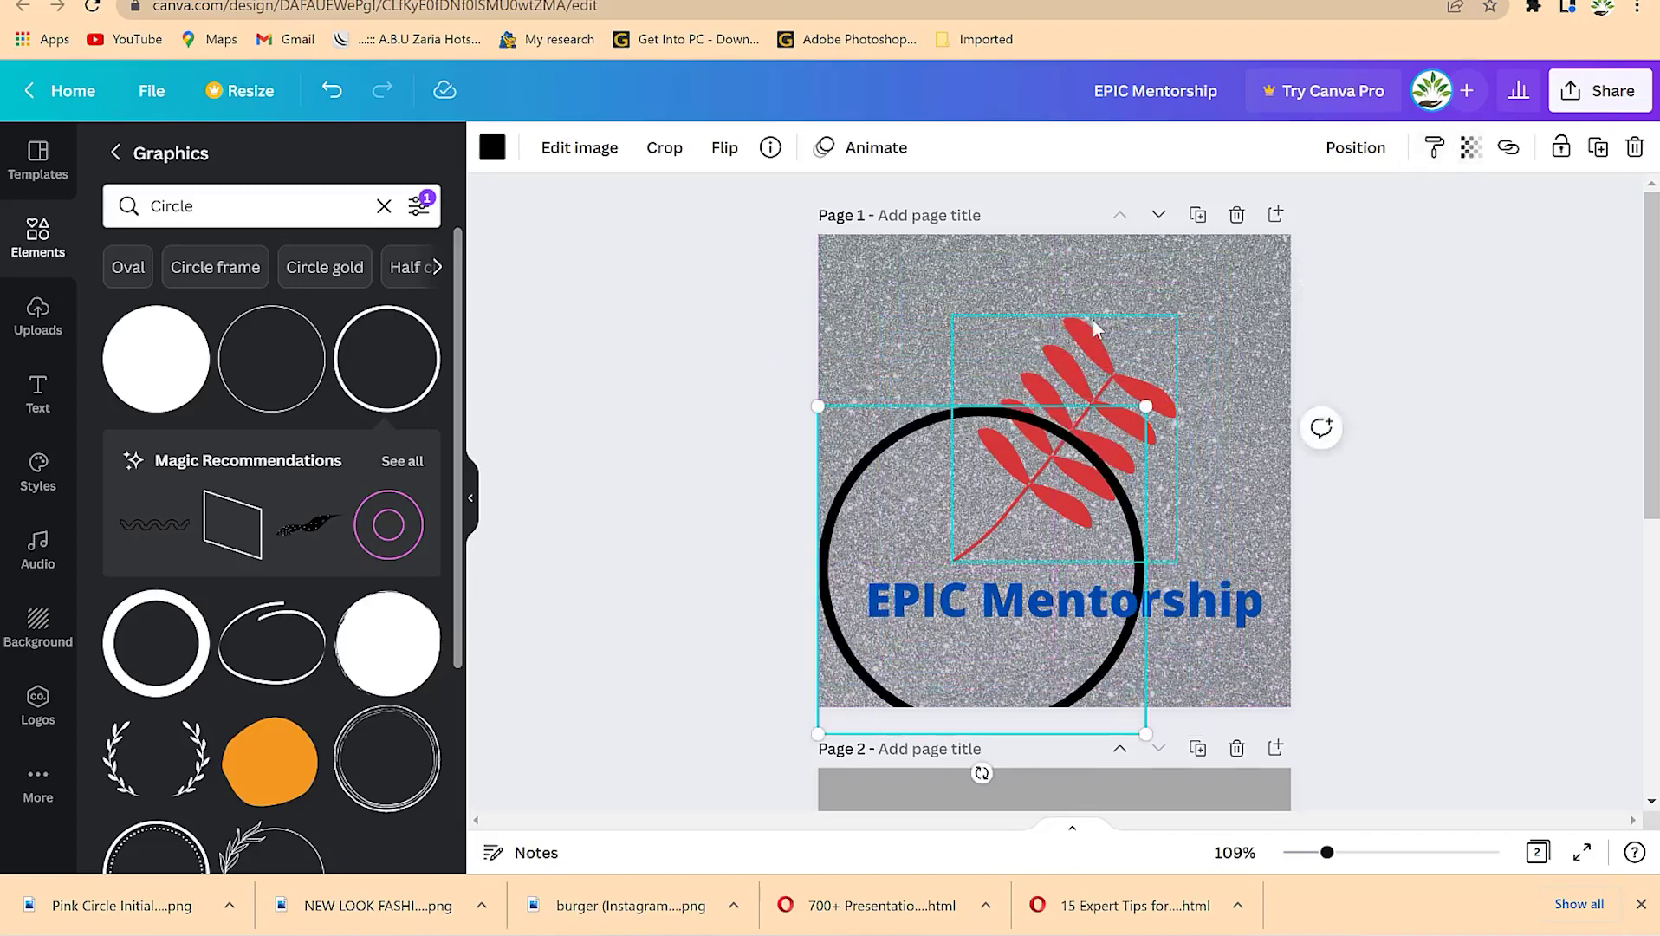
click(1094, 328)
drag(1178, 319, 1127, 373)
click(910, 542)
drag(958, 559, 995, 393)
drag(1105, 479, 927, 507)
- Move the leaf up, then shrink the circle and recentre it around the leaf
click(1075, 460)
drag(1075, 459, 1099, 402)
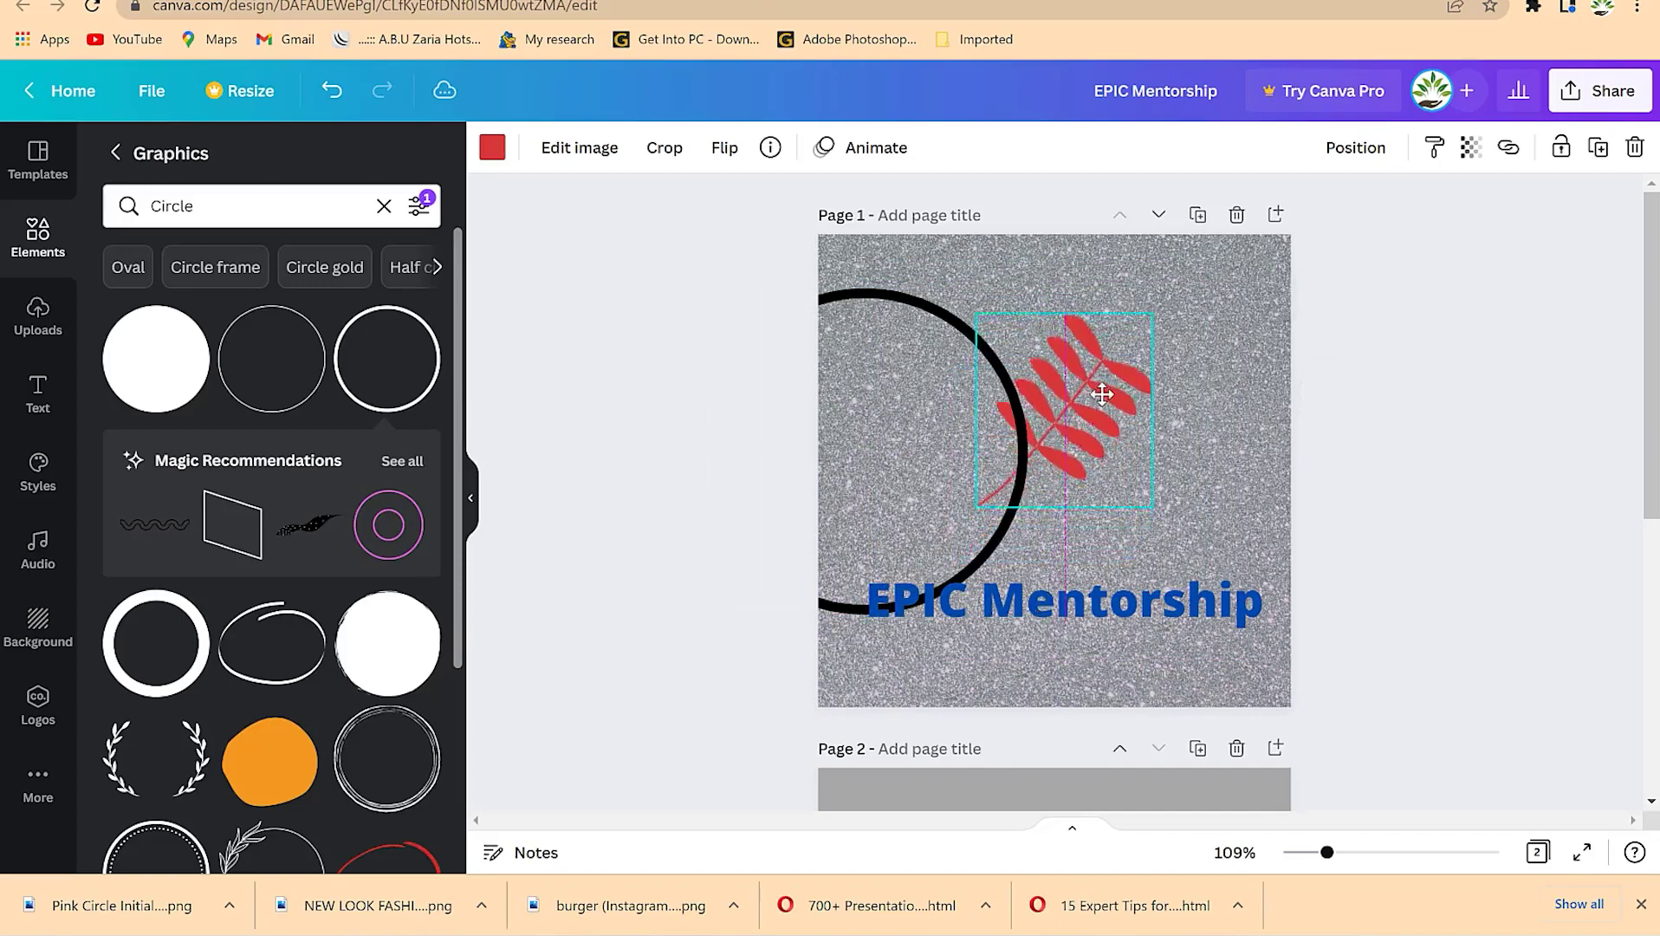
click(879, 428)
drag(880, 429, 1066, 380)
drag(1221, 249, 1159, 304)
drag(1021, 440, 1042, 412)
- Nudge the EPIC Mentorship text slightly up, just beneath the circle
click(1413, 621)
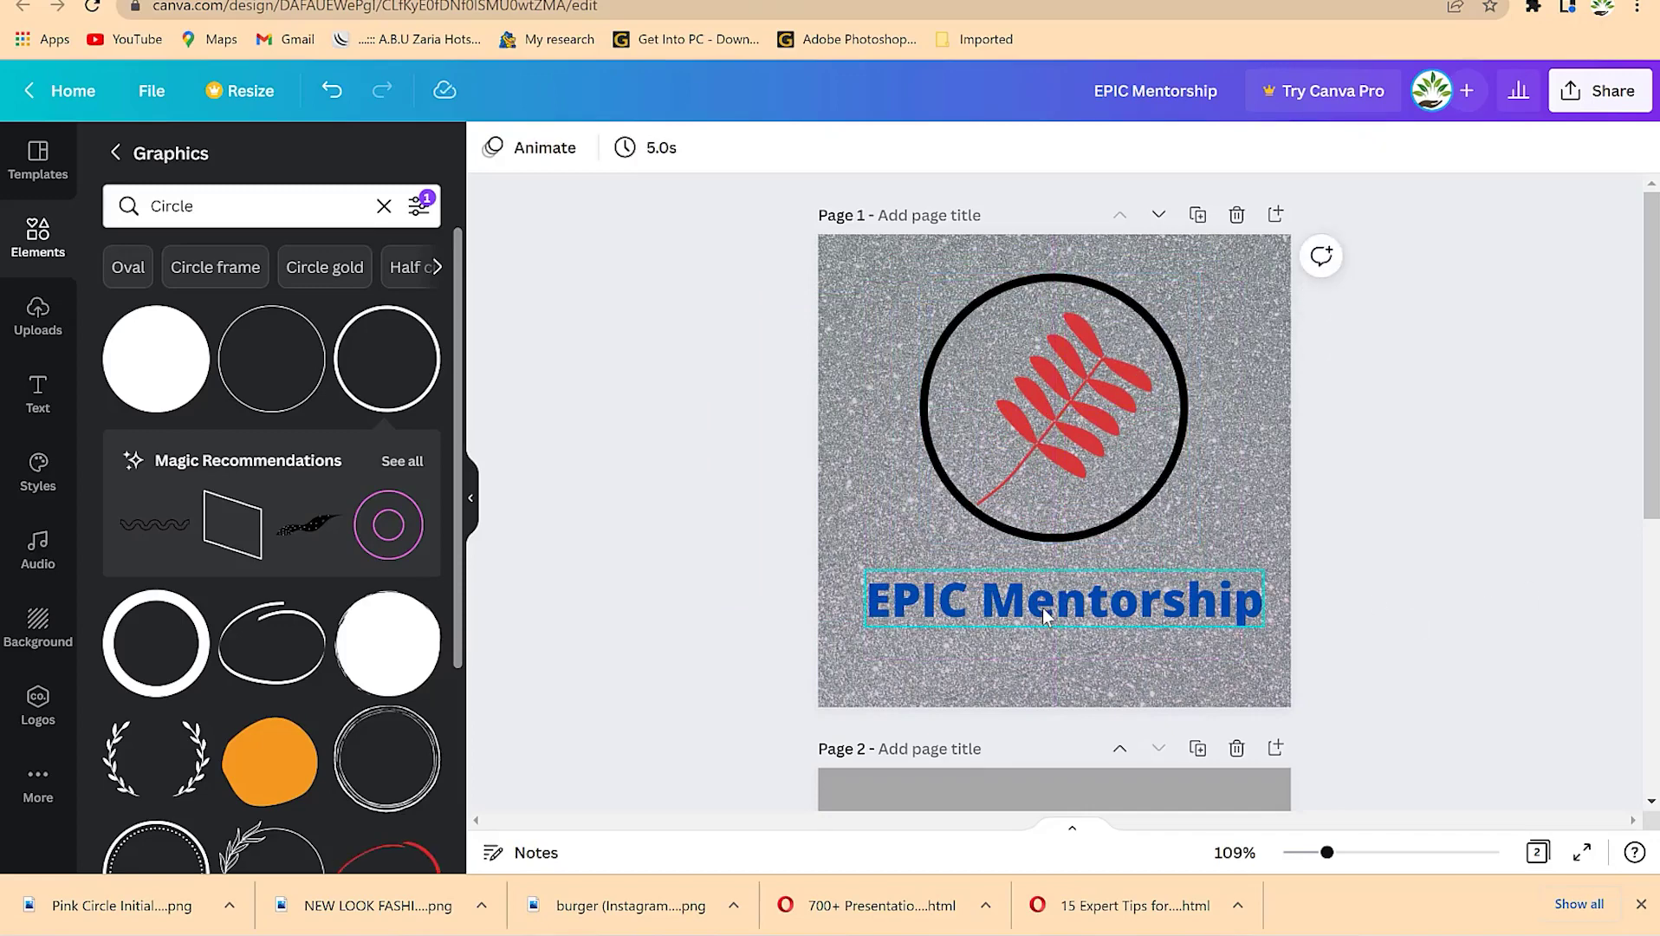
click(1072, 598)
drag(1072, 598, 1061, 579)
click(1368, 502)
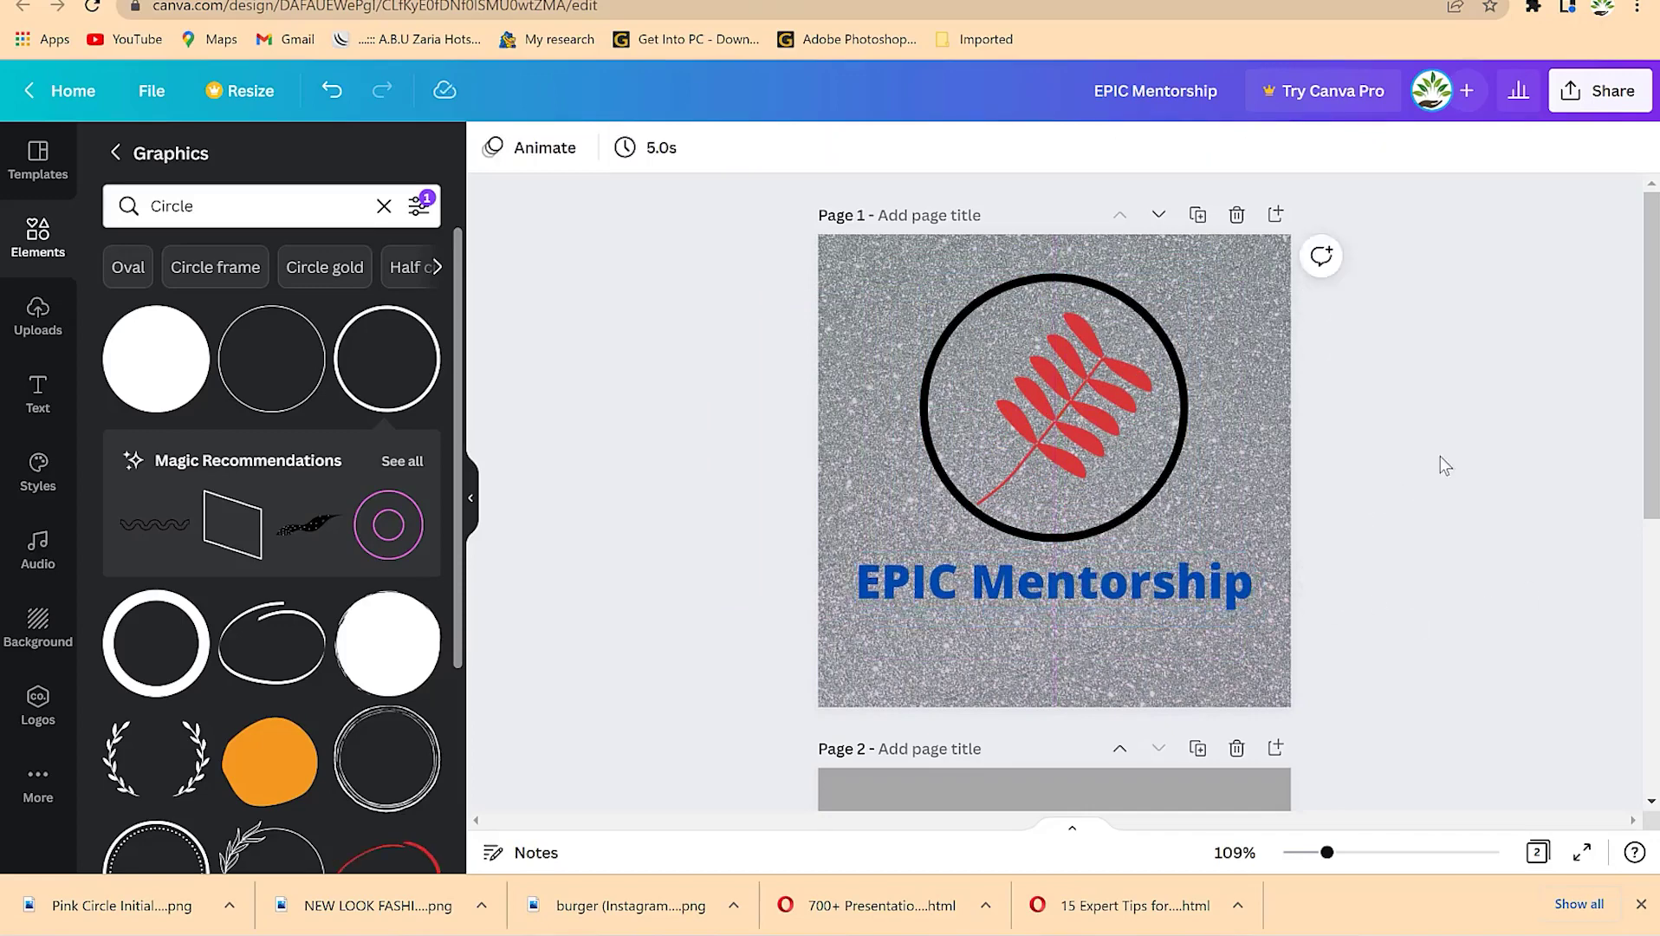
click(1183, 468)
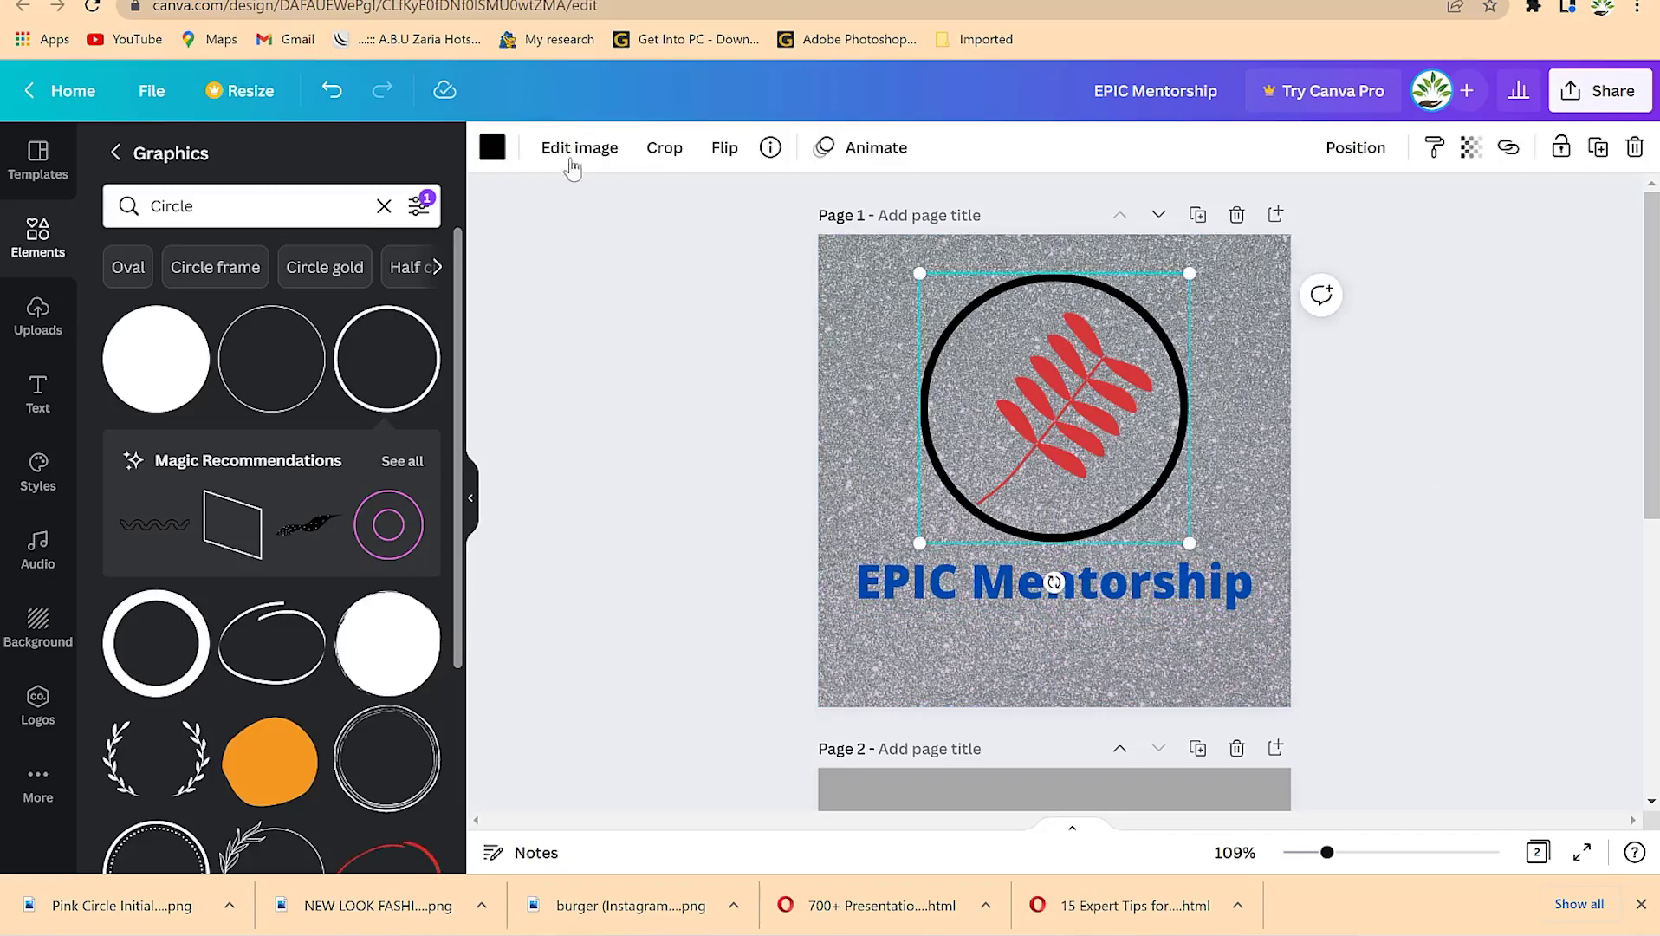
- Recolour the circle outline from black to the dark blue document colour matching the text
click(492, 149)
click(242, 260)
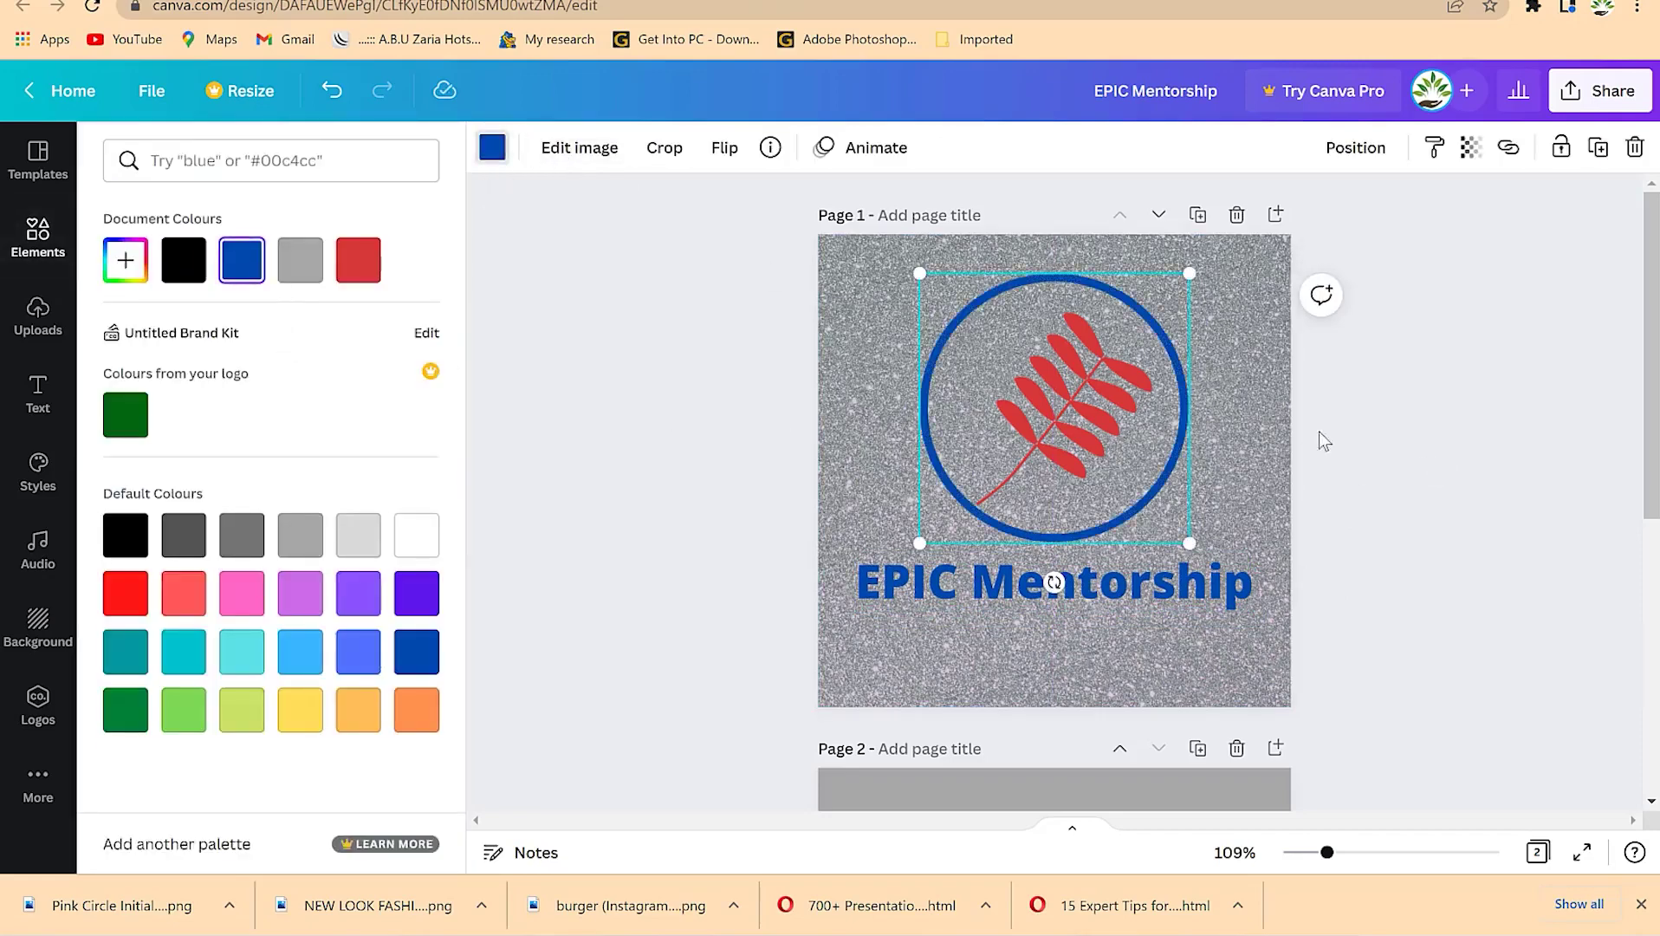
click(1397, 474)
click(1402, 639)
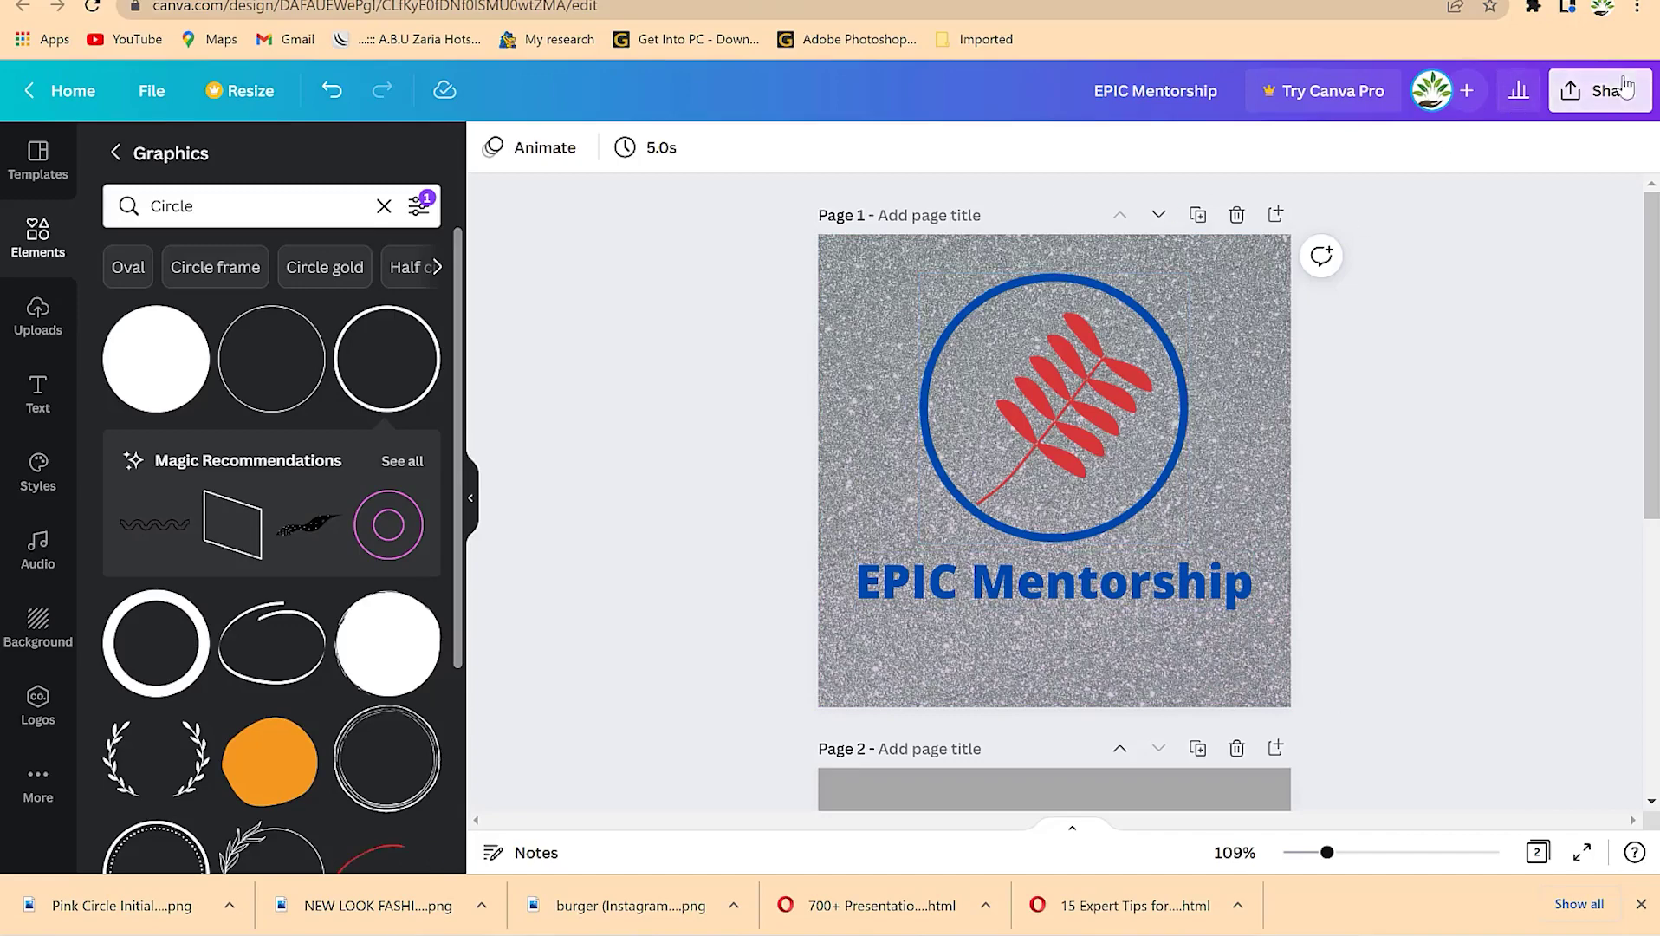
- Download only Page 1 as a PNG and open the saved 'EPIC Mentorship (2).png' to check it
click(1598, 91)
click(1381, 617)
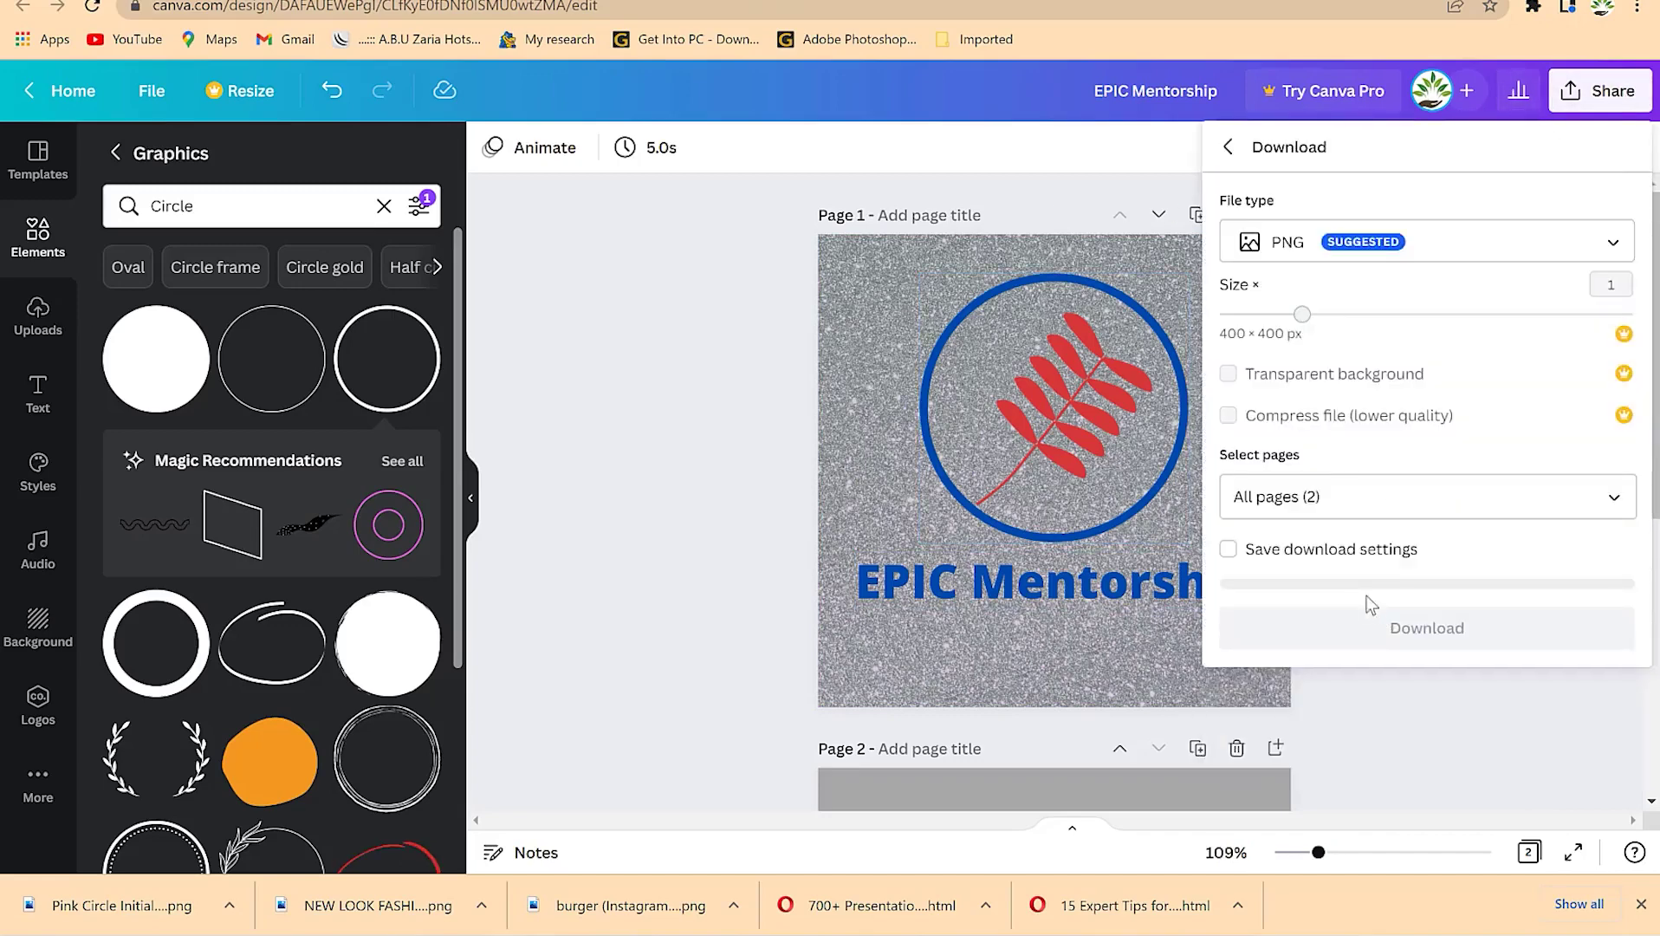
click(1428, 495)
click(1612, 618)
click(1485, 766)
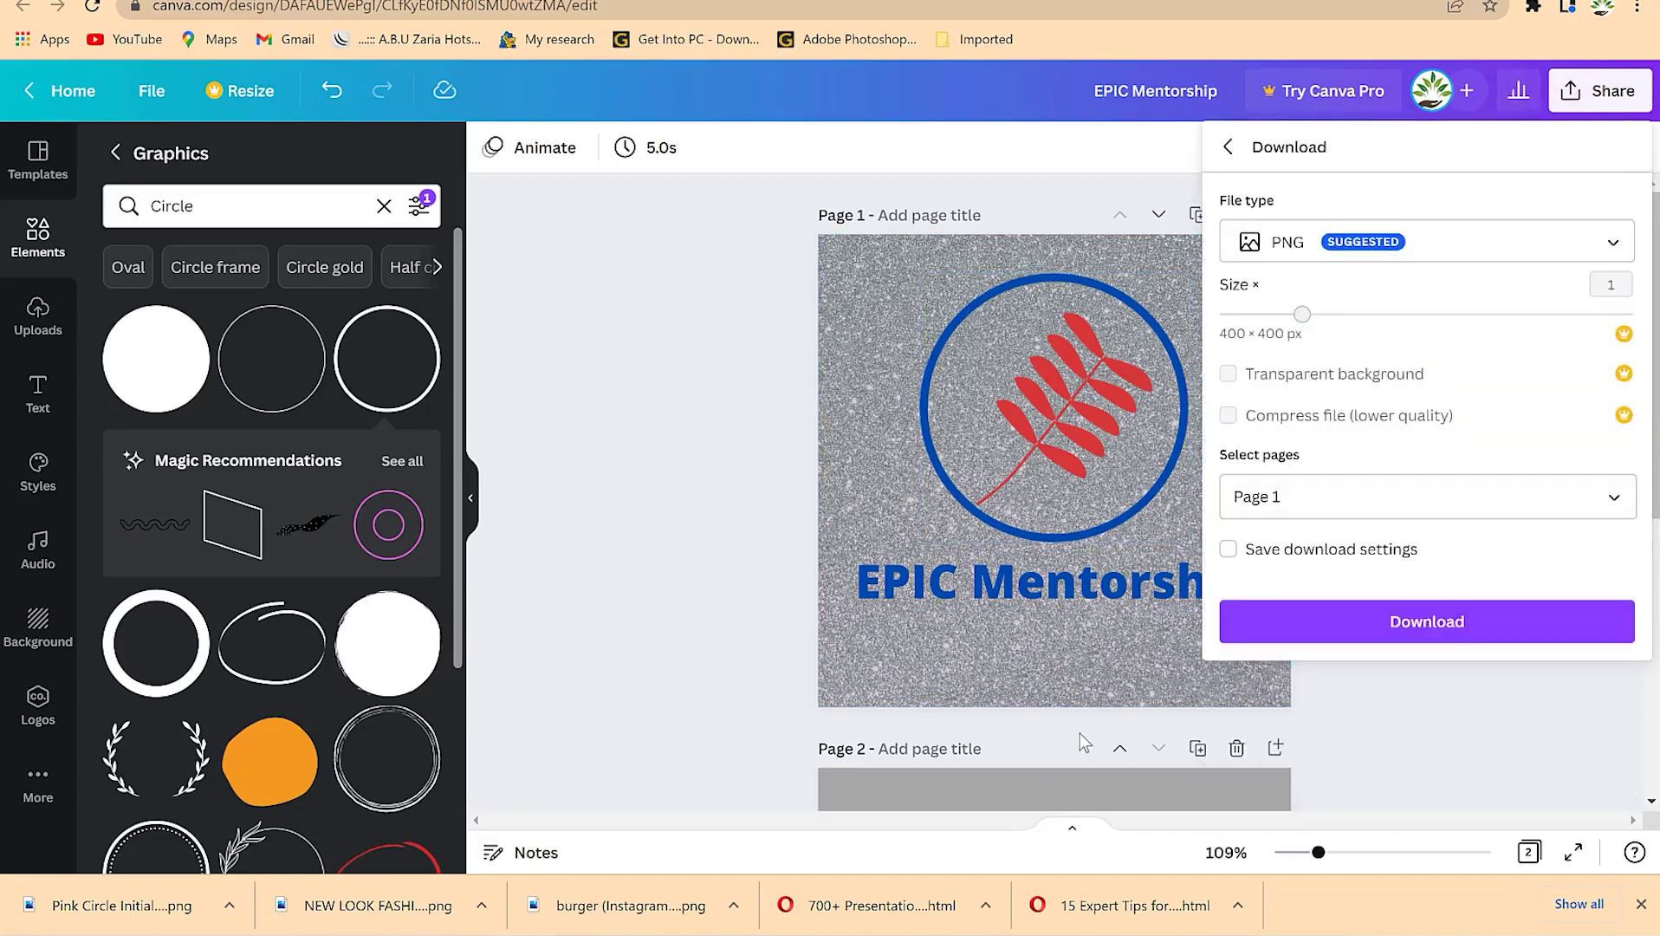
click(1427, 618)
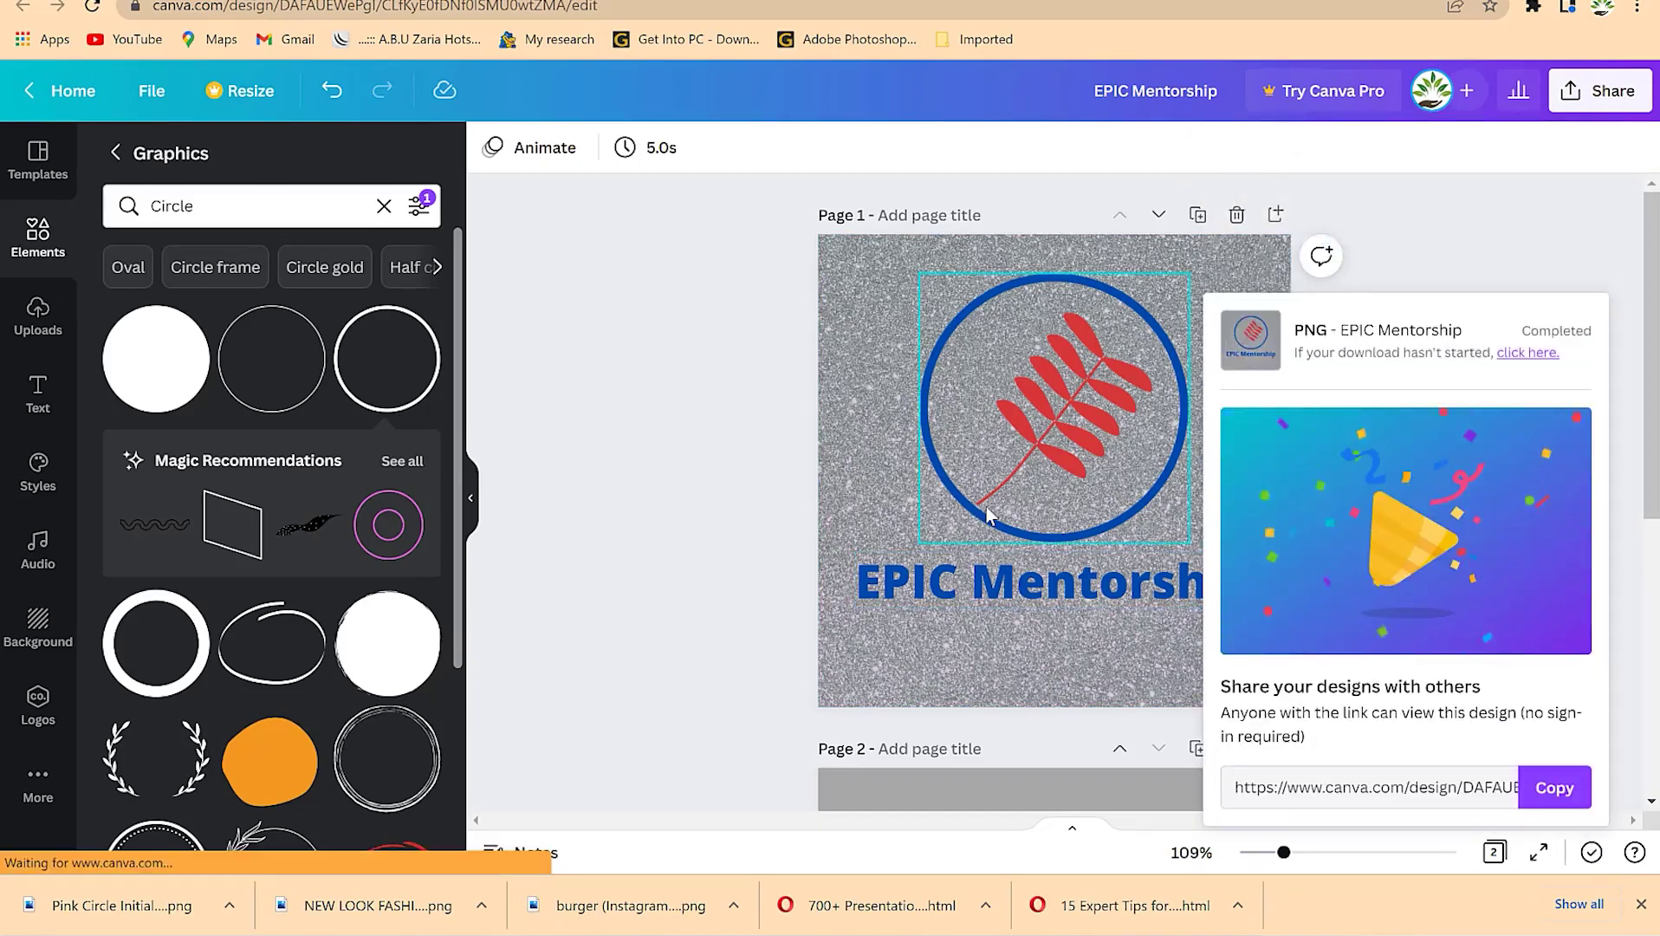
click(103, 917)
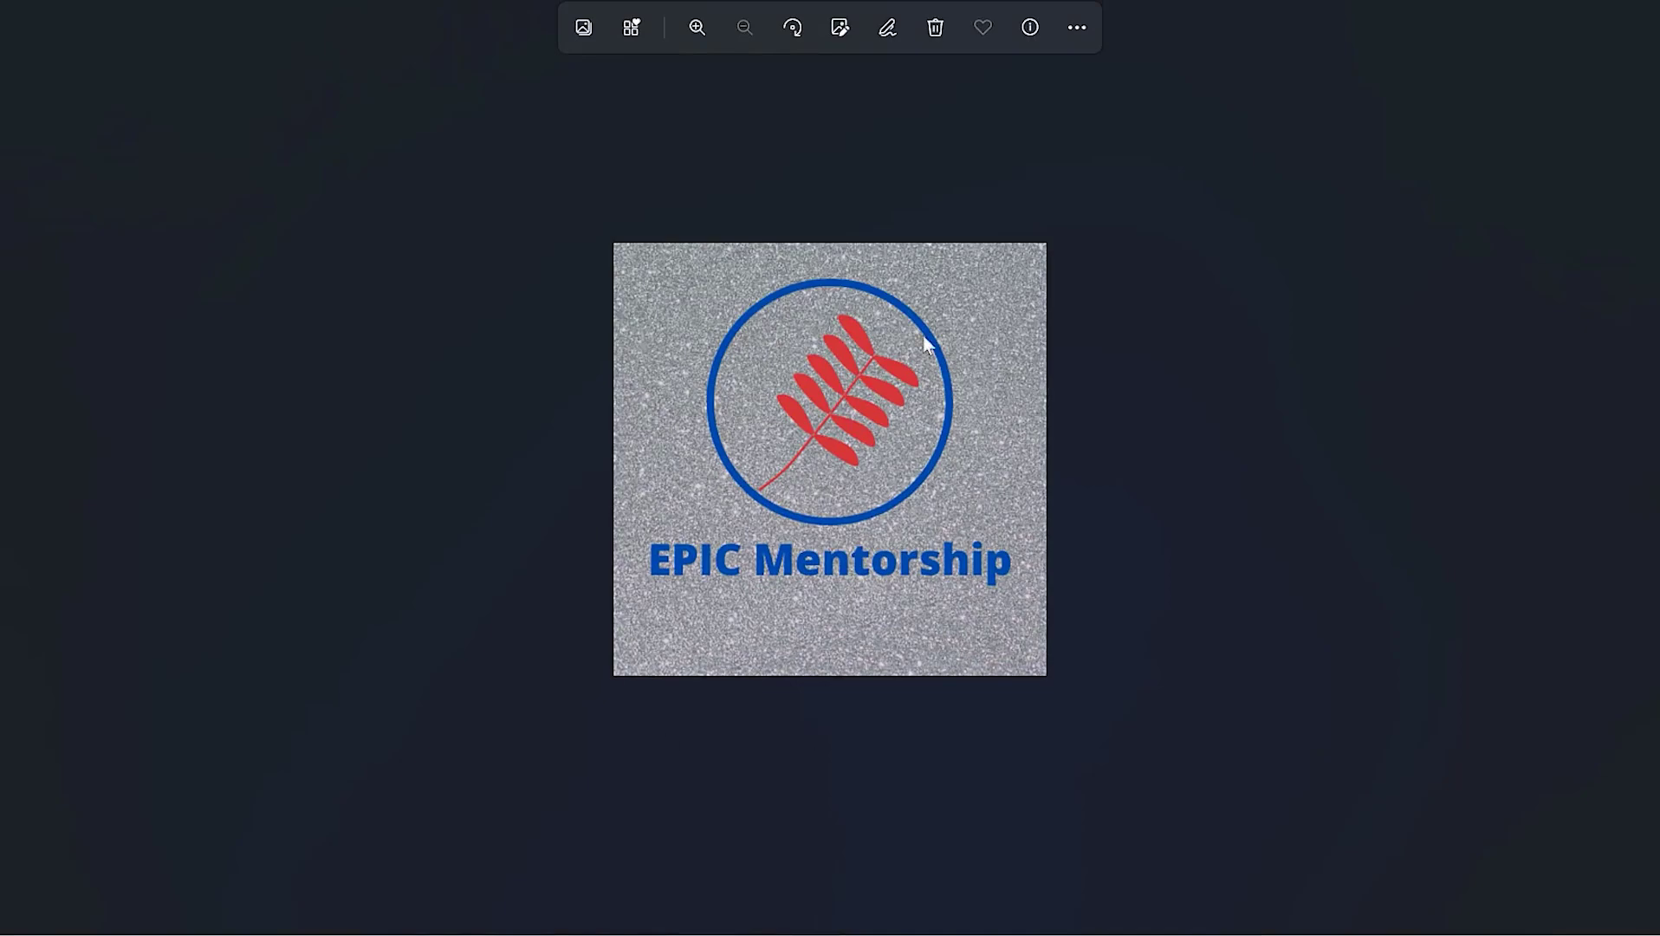
key(alt+F4)
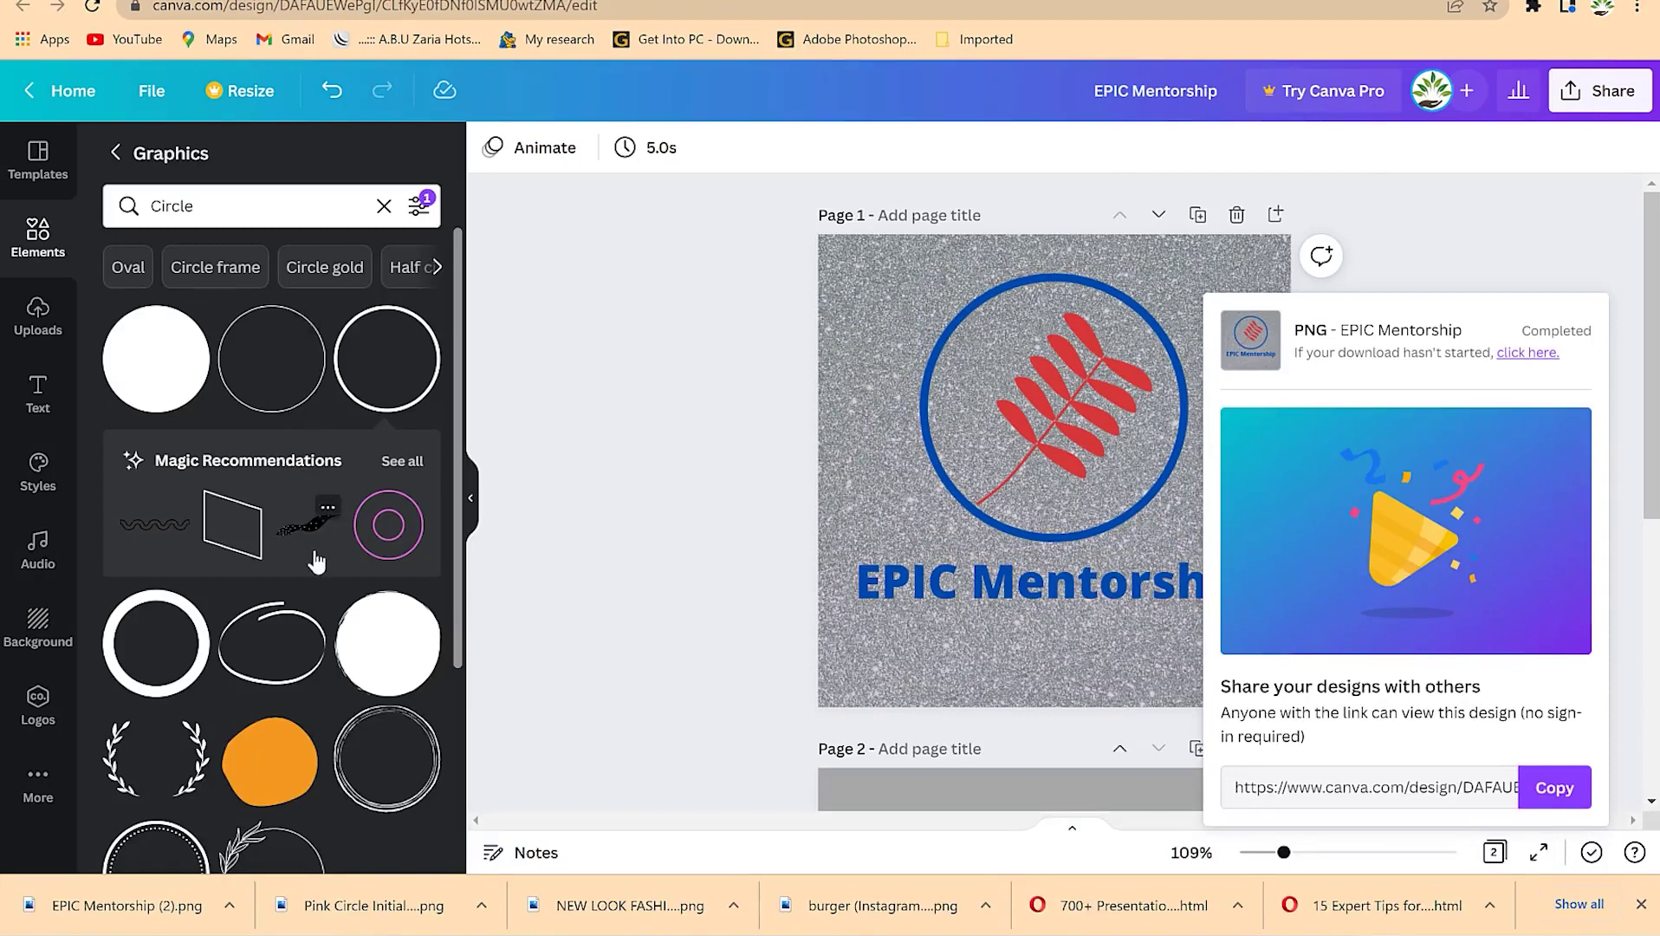
- Scroll the Graphics panel and dismiss the download-completed popup
scroll(321, 555, down, 3)
scroll(372, 520, down, 3)
scroll(315, 555, down, 10)
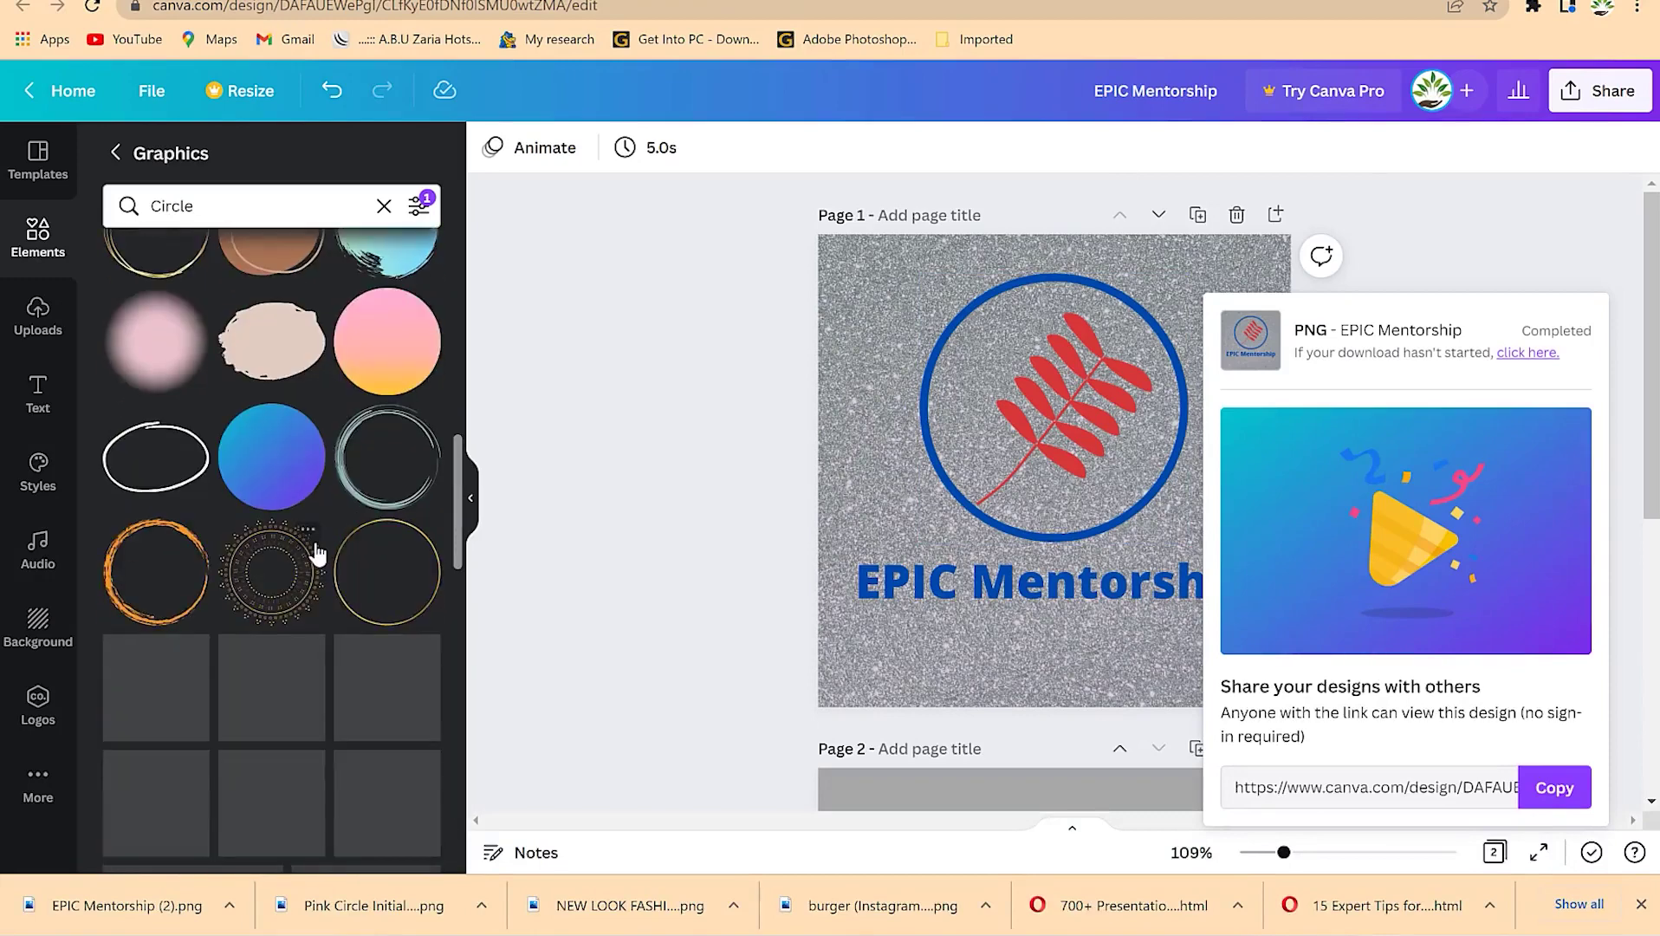
scroll(316, 543, down, 1)
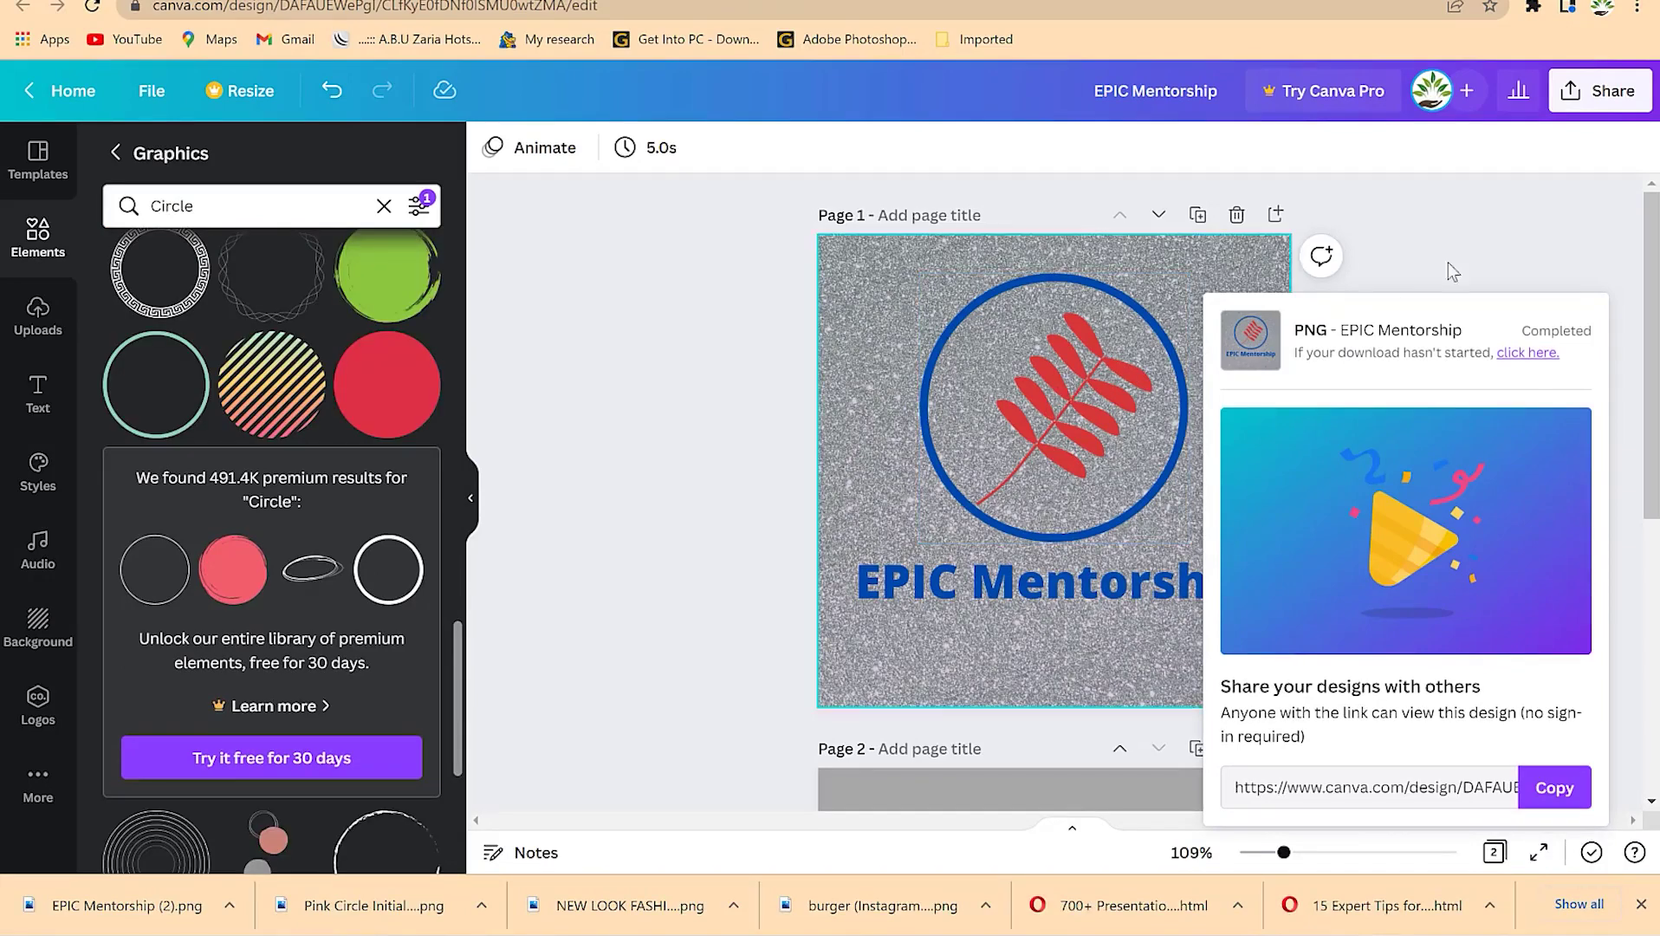
click(1570, 251)
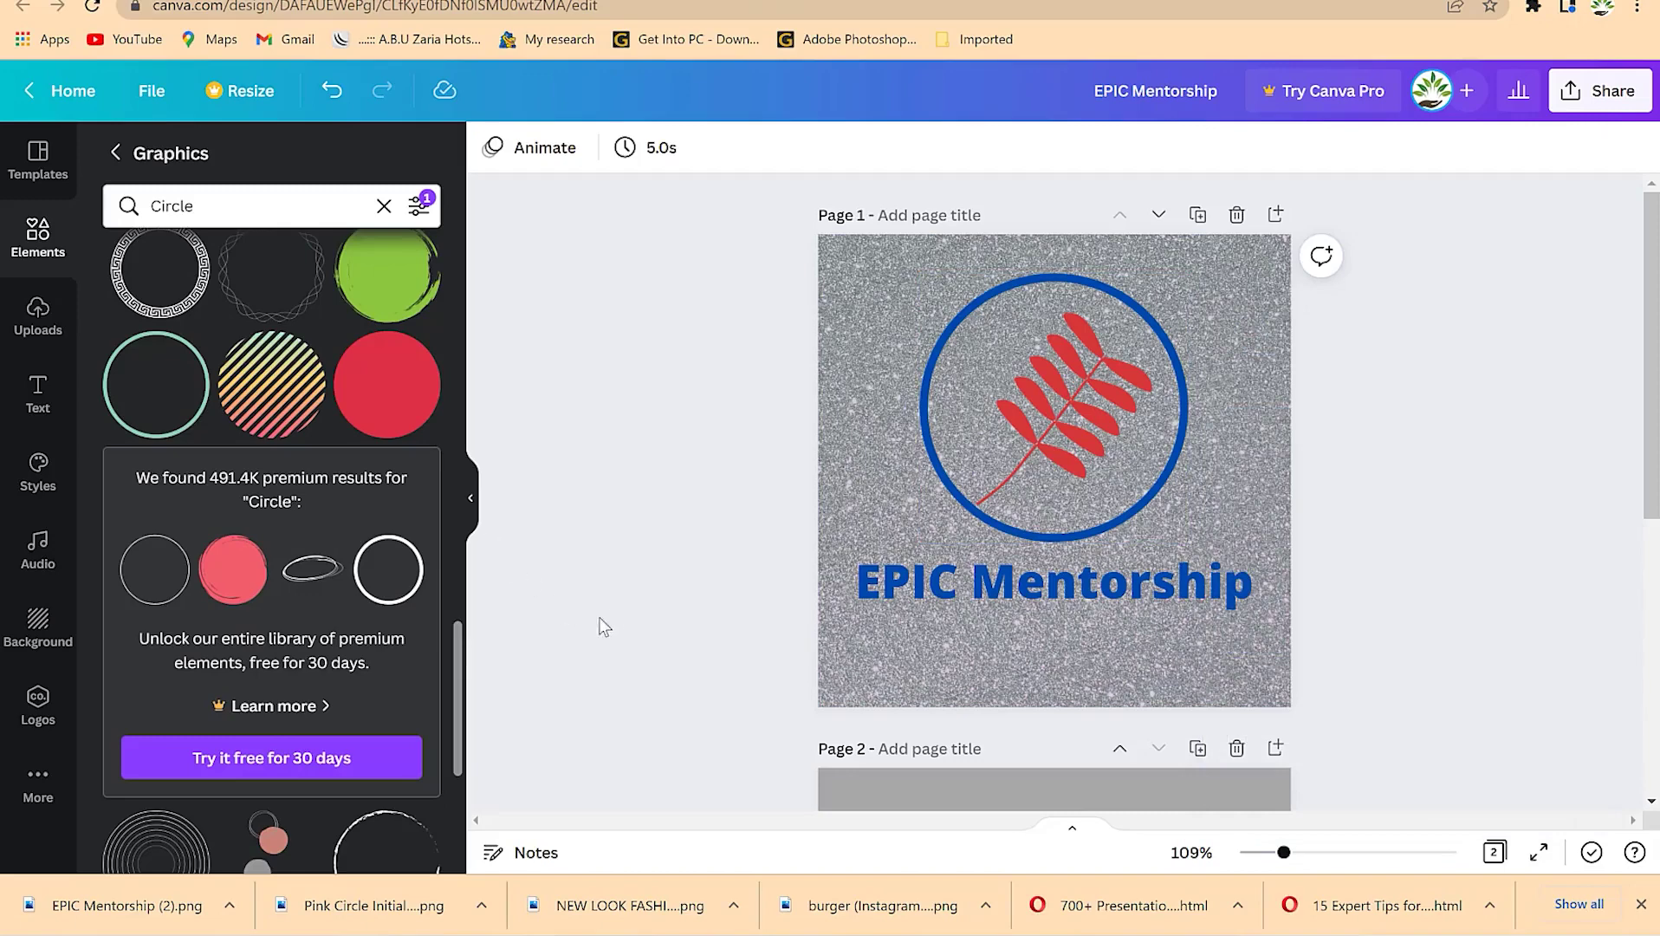